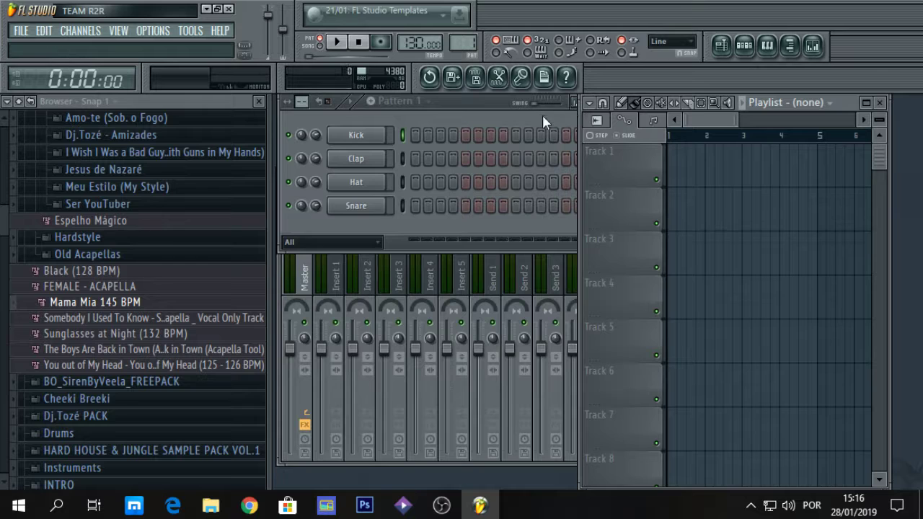
click(471, 109)
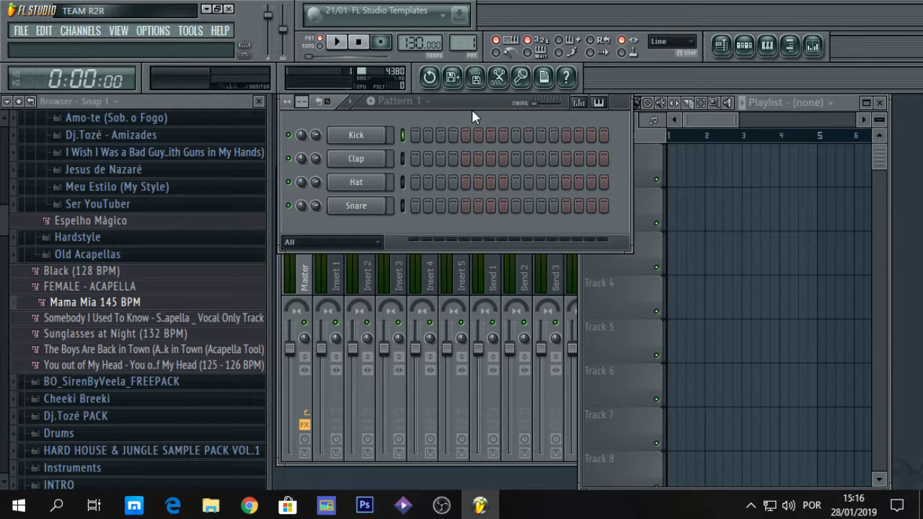
click(22, 32)
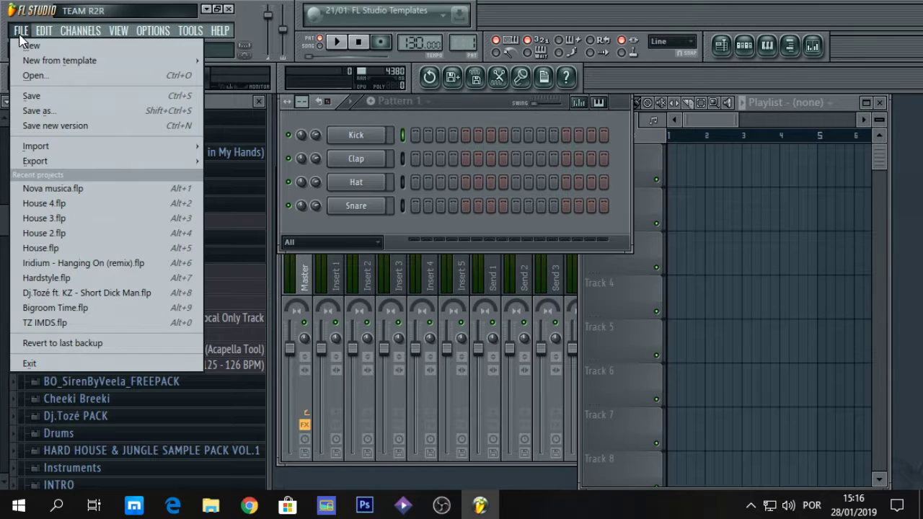
click(49, 206)
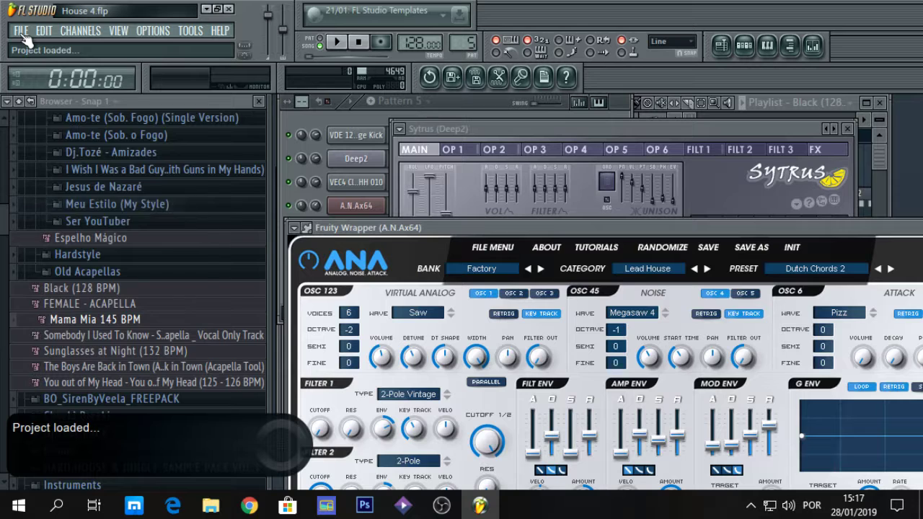
click(20, 30)
click(34, 47)
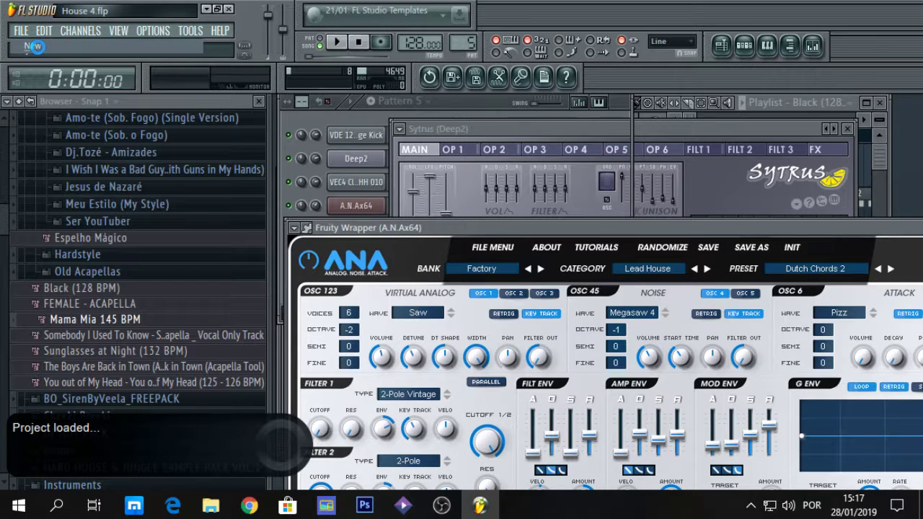
Step: Open the recent project Nova musica.flp and enlarge its playlist to show the whole arrangement
click(20, 30)
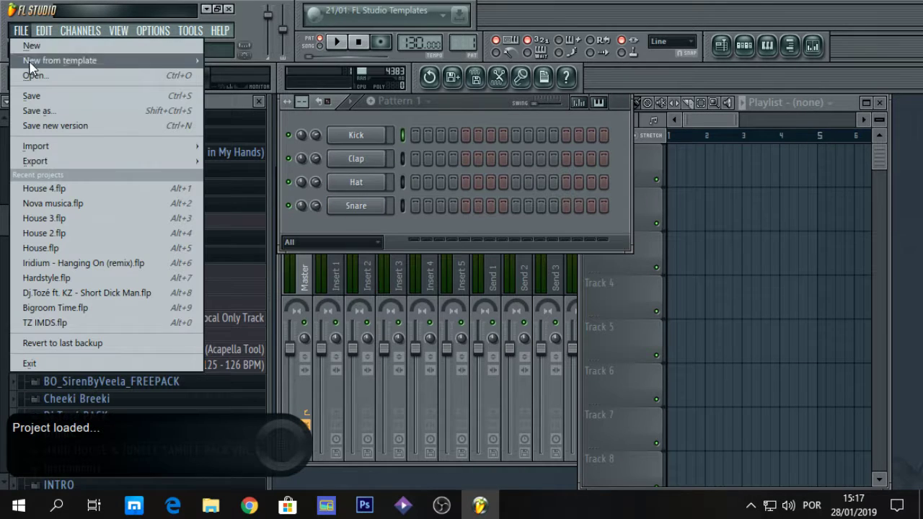
click(54, 205)
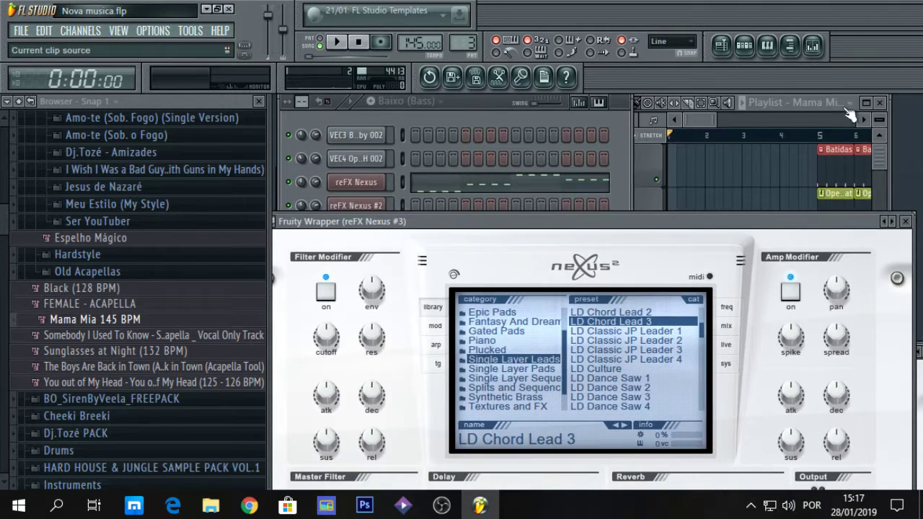
click(869, 105)
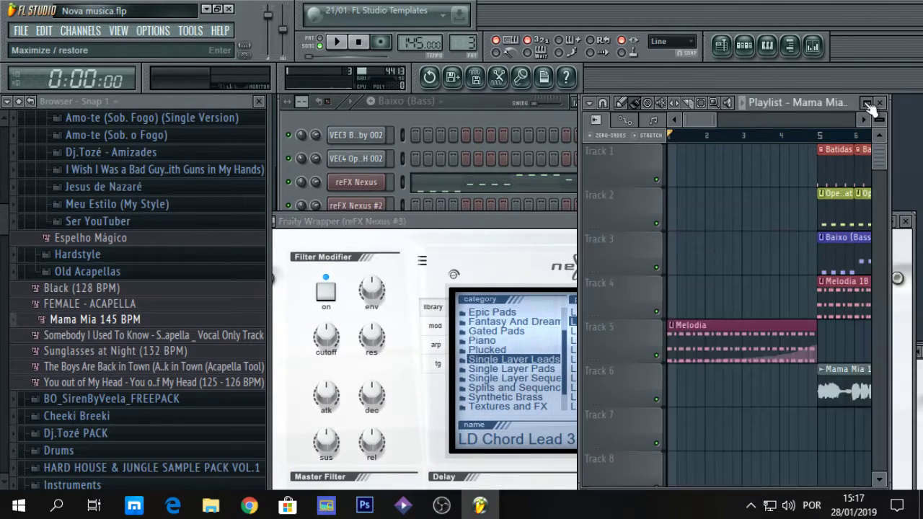
click(868, 105)
drag(476, 116, 602, 123)
Step: Play the song briefly and mute the bass, Batidas and Open Hat tracks (Tracks 3, 1 and 2)
key(space)
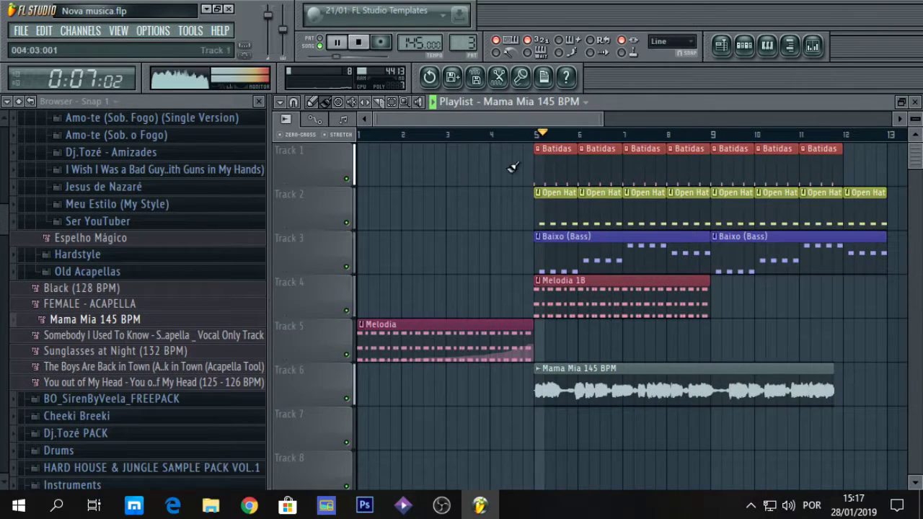
click(347, 266)
click(346, 179)
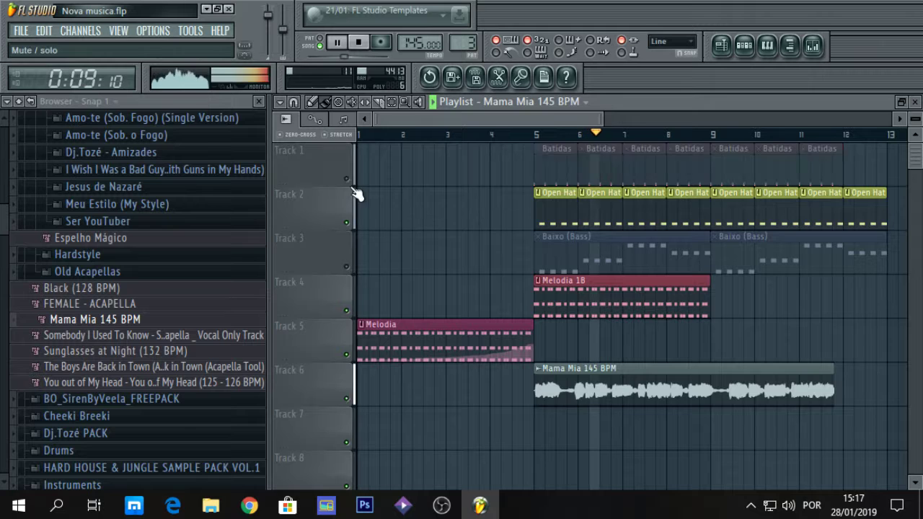
click(346, 222)
key(space)
Step: Examine and play the full Melodia 1B note pattern in the piano roll, then return to bar 5 of the playlist
double_click(550, 297)
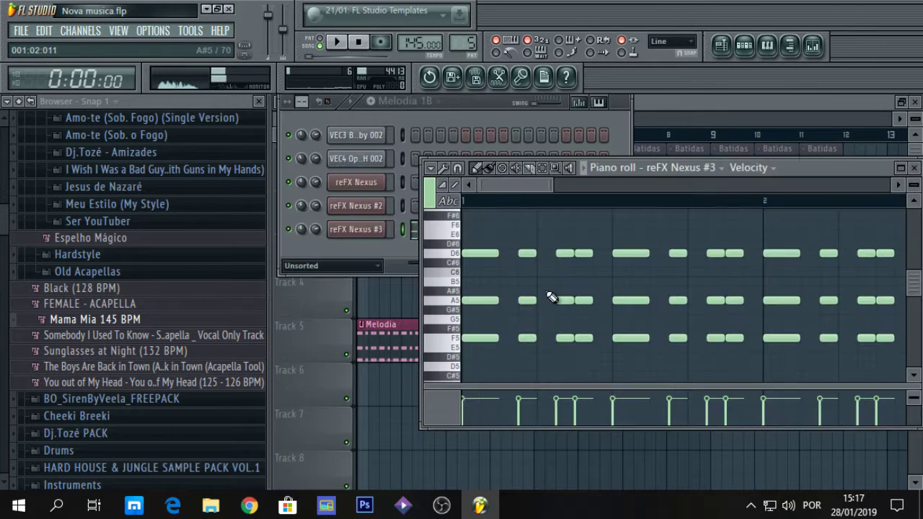
double_click(783, 171)
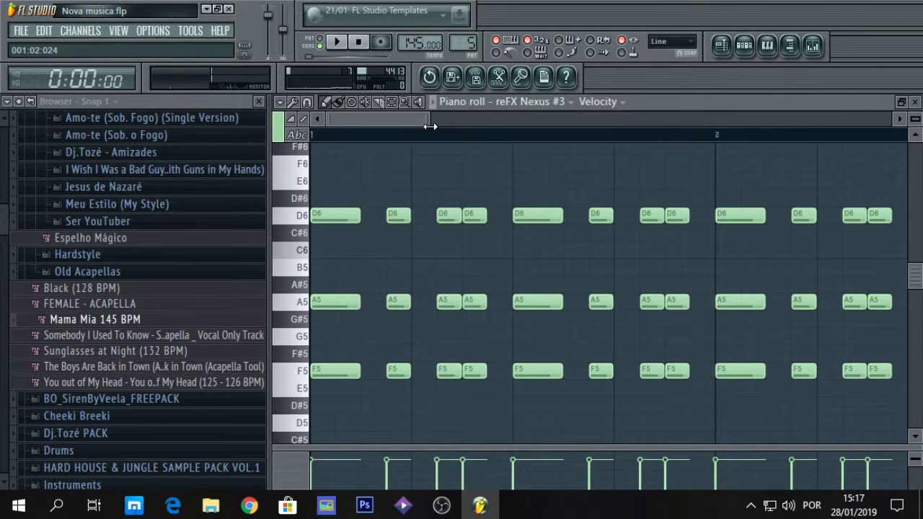
drag(430, 126, 721, 127)
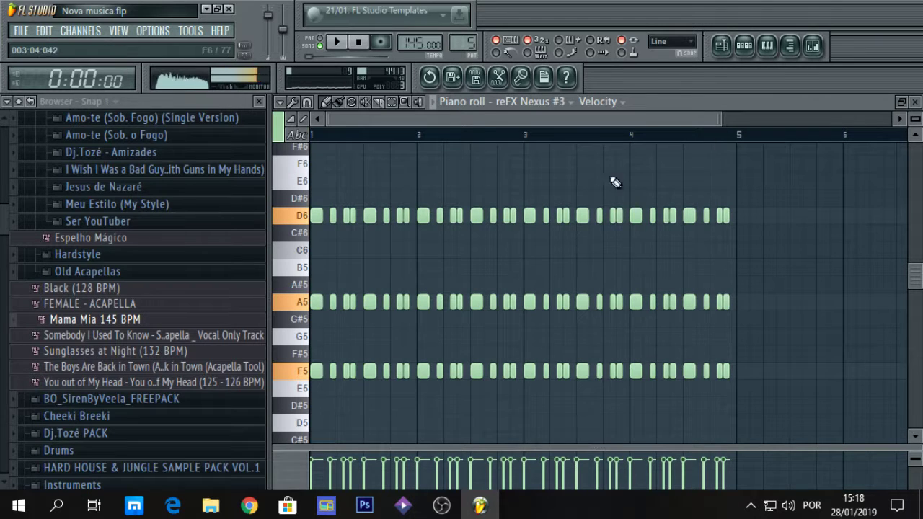
click(336, 42)
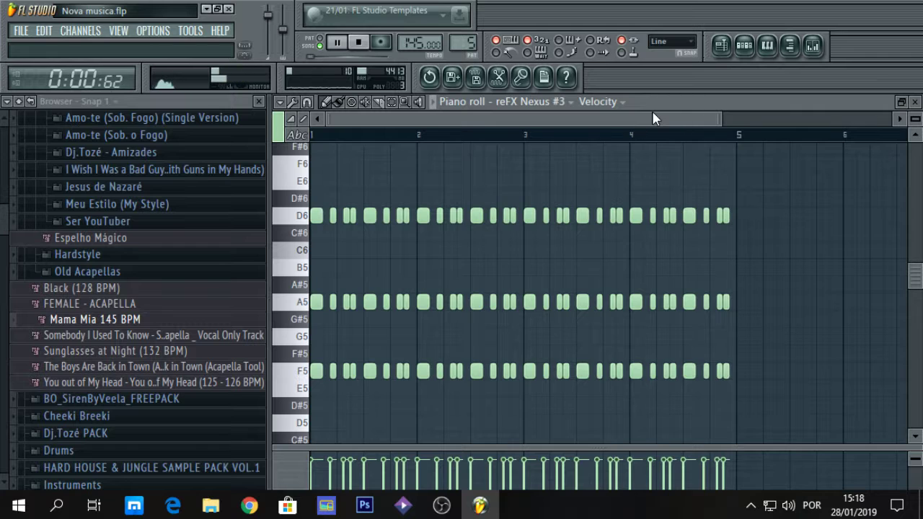
double_click(653, 101)
key(F5)
key(space)
click(534, 135)
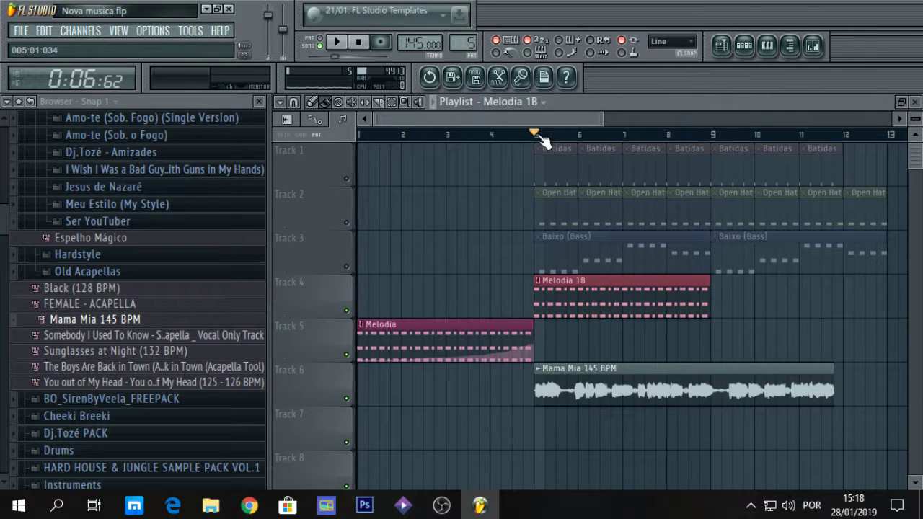
Step: Delete every note in the Melodia 1B pattern except the first F5, A5 and D6 chord, and go back to the playlist
double_click(587, 304)
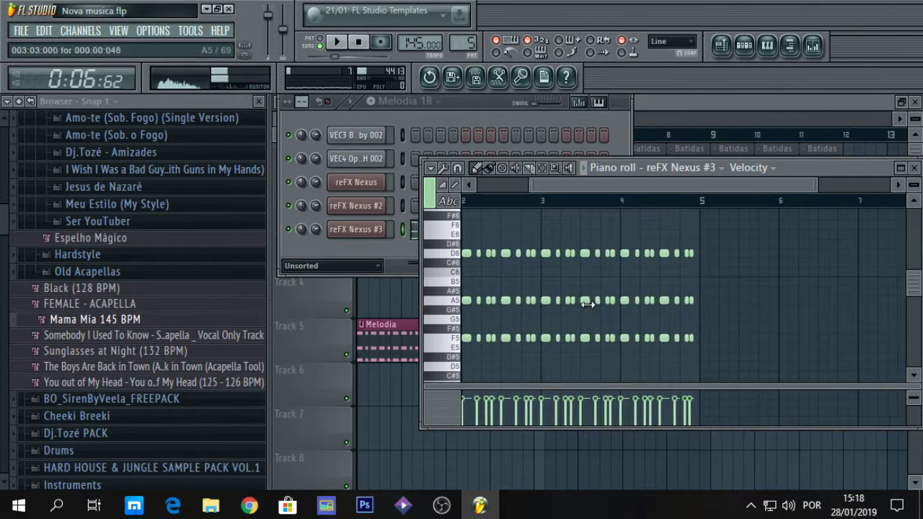
click(588, 304)
double_click(809, 166)
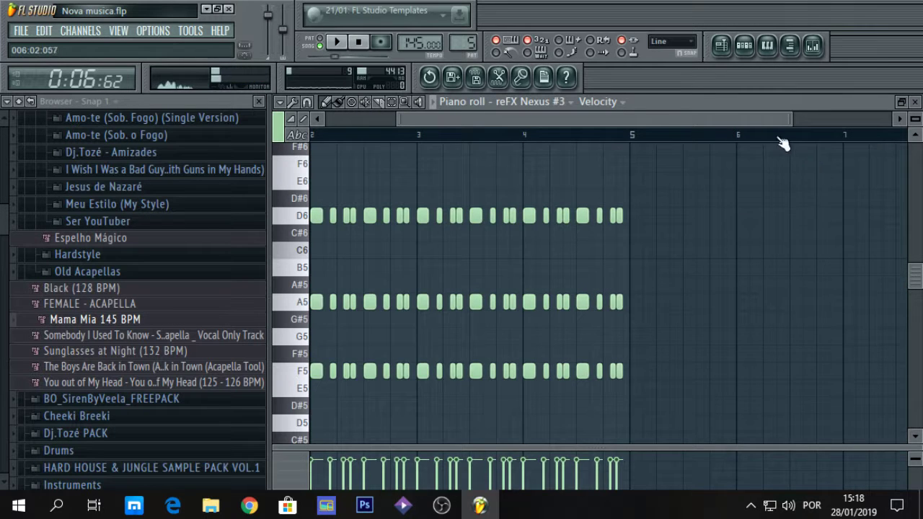
drag(337, 173, 806, 394)
key(Delete)
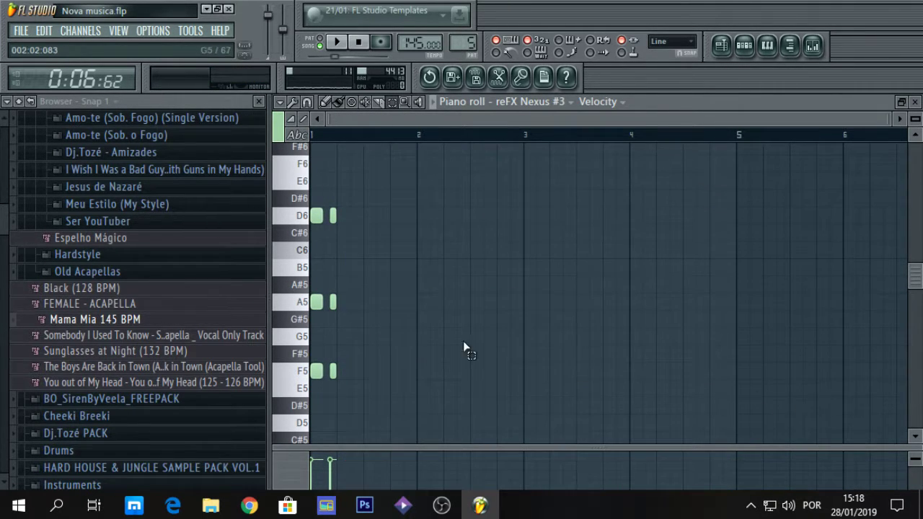
drag(429, 378, 335, 215)
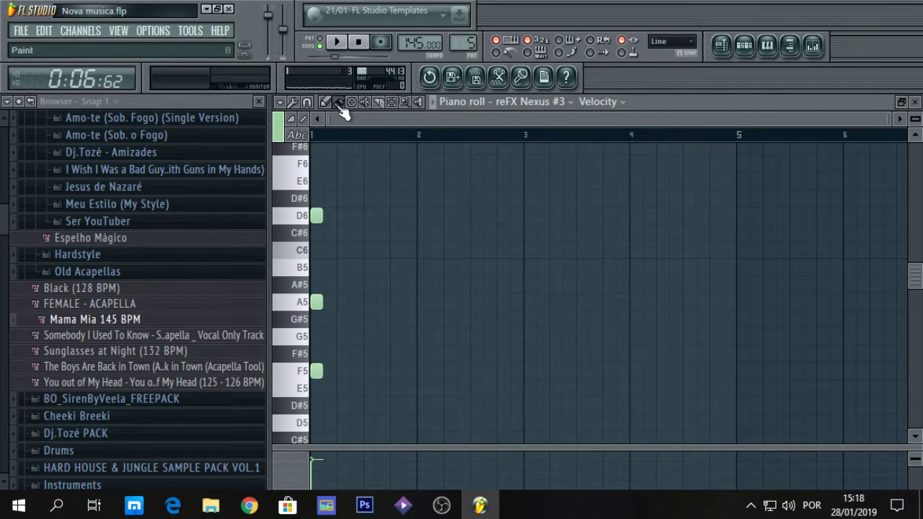
double_click(632, 105)
click(365, 361)
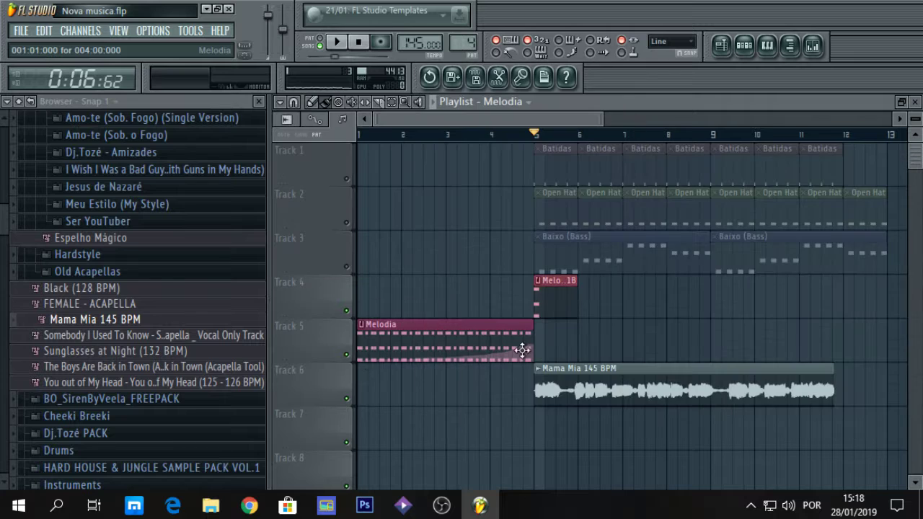
Step: Shorten the first Melodia 1B chord in the piano roll and add a matching F5, A5 and D6 chord at 1:01:072
double_click(553, 303)
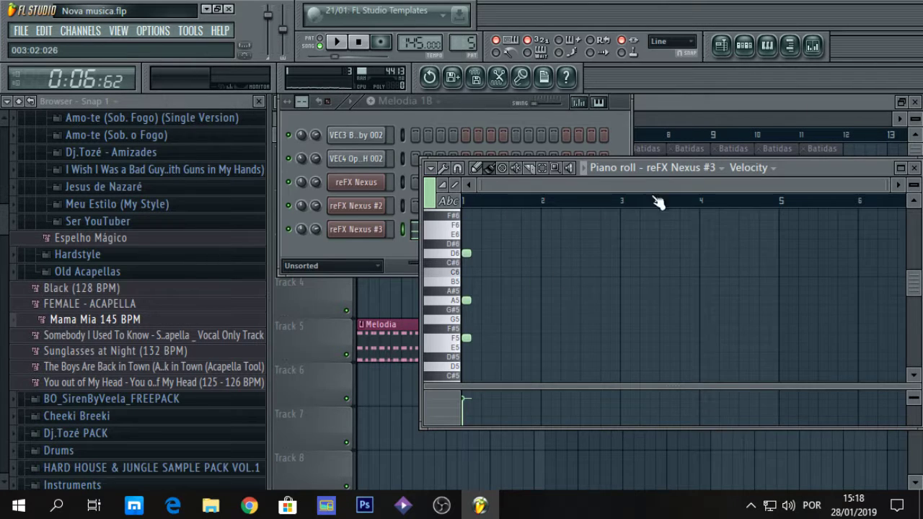
double_click(834, 170)
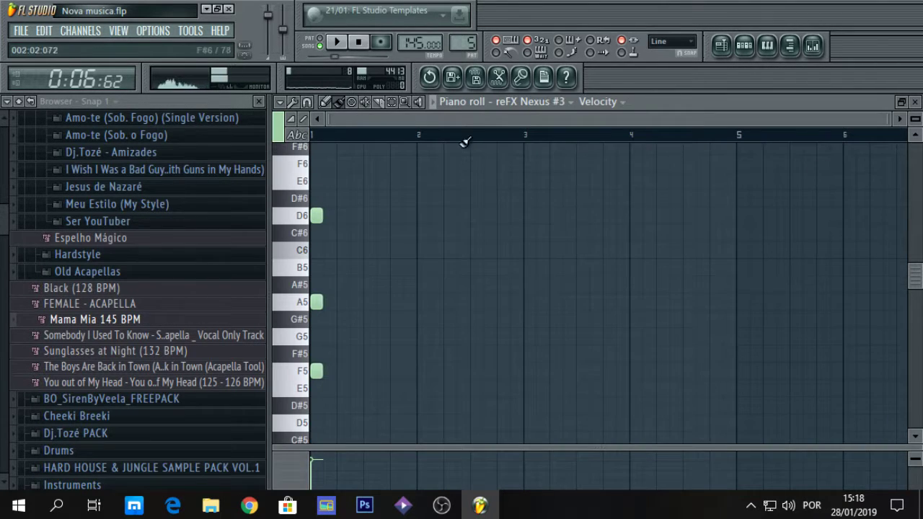
key(space)
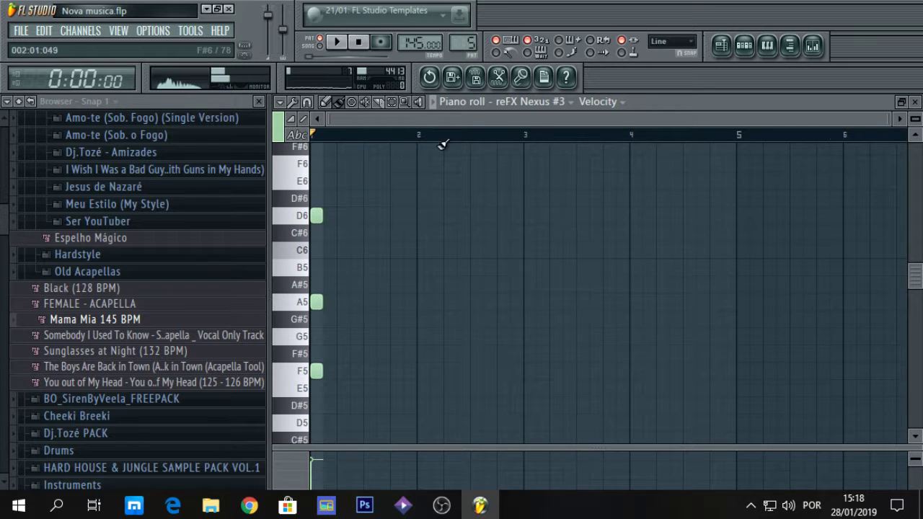
drag(891, 119, 544, 136)
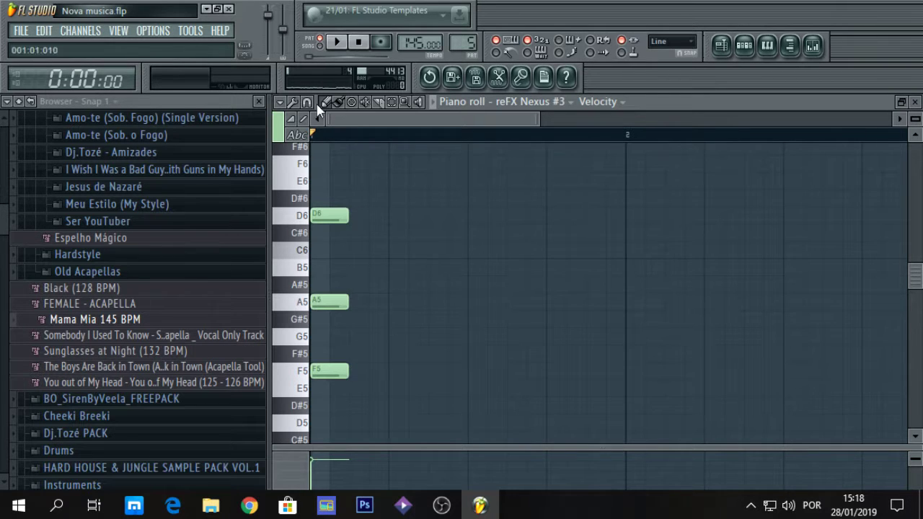
click(377, 370)
click(376, 301)
click(376, 216)
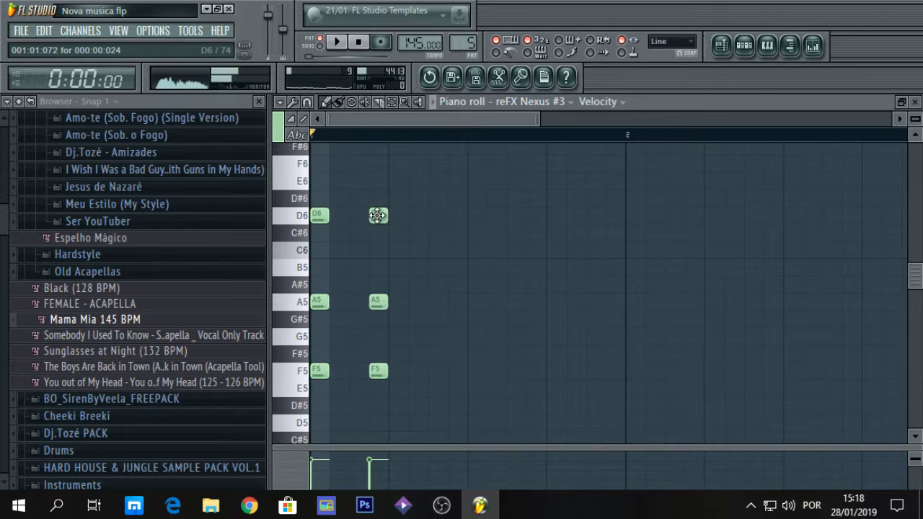
Step: Add a third chord of D6, A5 and F5 at 1:02:048 and play the pattern briefly
click(438, 215)
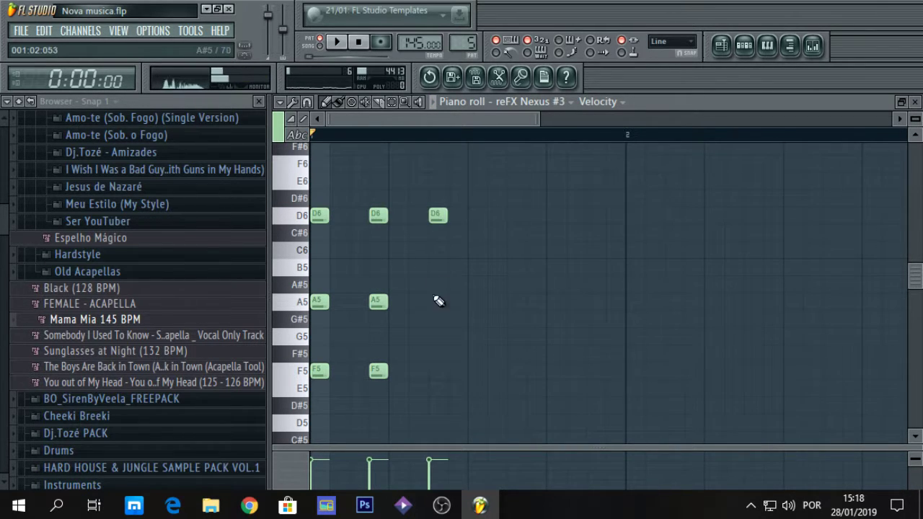
click(436, 301)
click(437, 371)
key(space)
key(space)
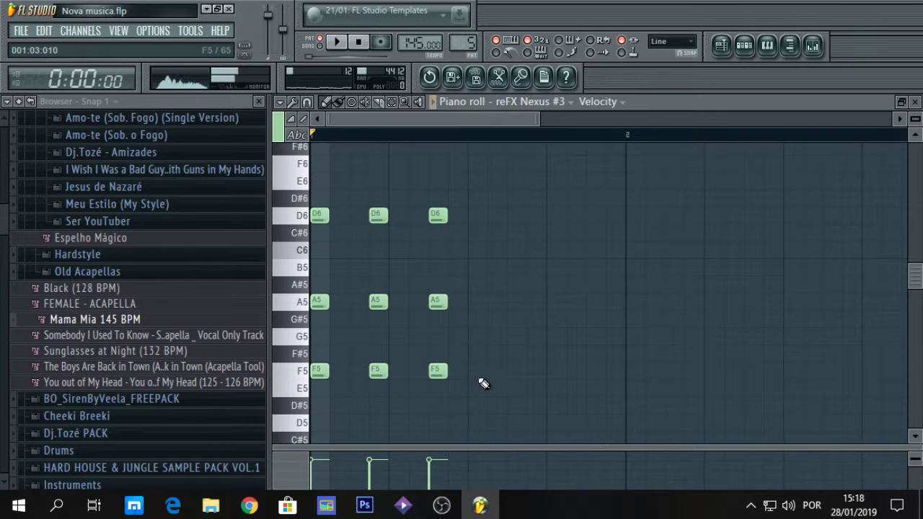
Step: Add a fourth F5, A5 and D6 chord at the same spacing, replacing the misplaced D6 note so all three notes align
click(497, 370)
click(497, 302)
click(514, 216)
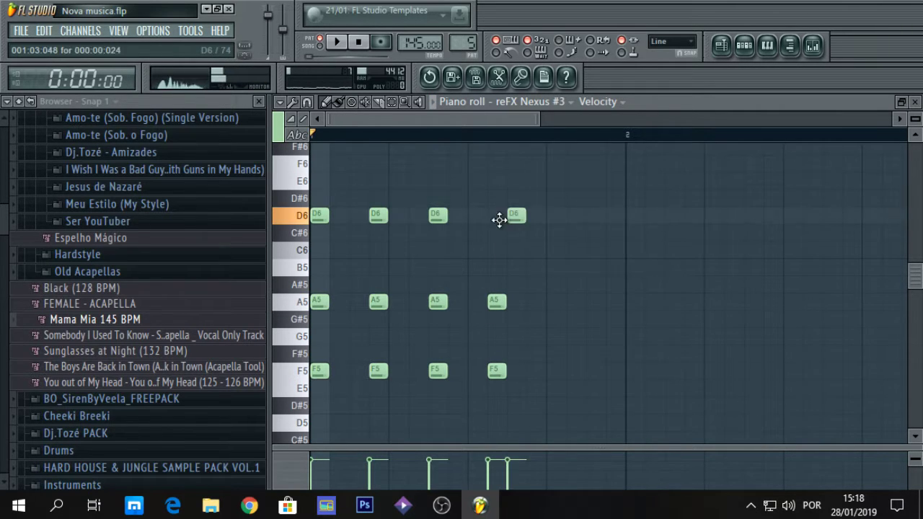
right_click(514, 215)
click(497, 215)
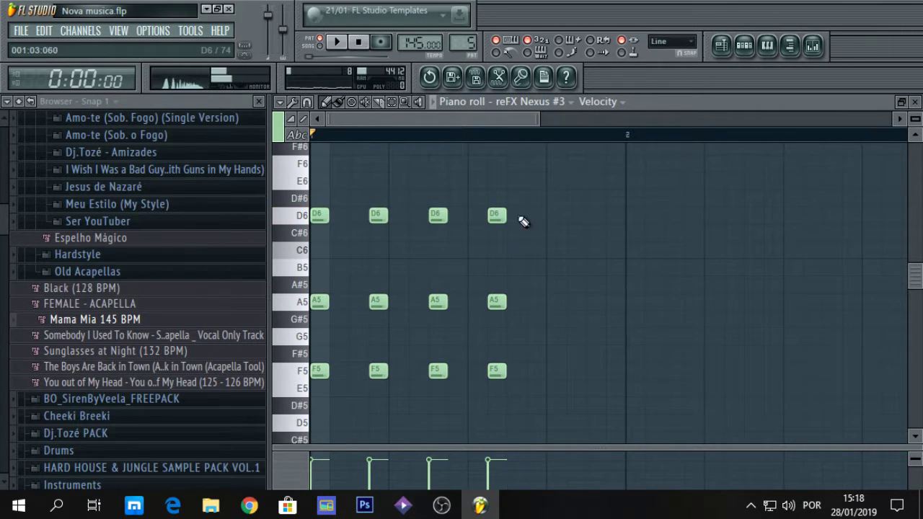
Step: Add a fifth chord of D6, A5 and F5 at 1:04:000 and play back the pattern
click(548, 216)
click(547, 301)
click(548, 370)
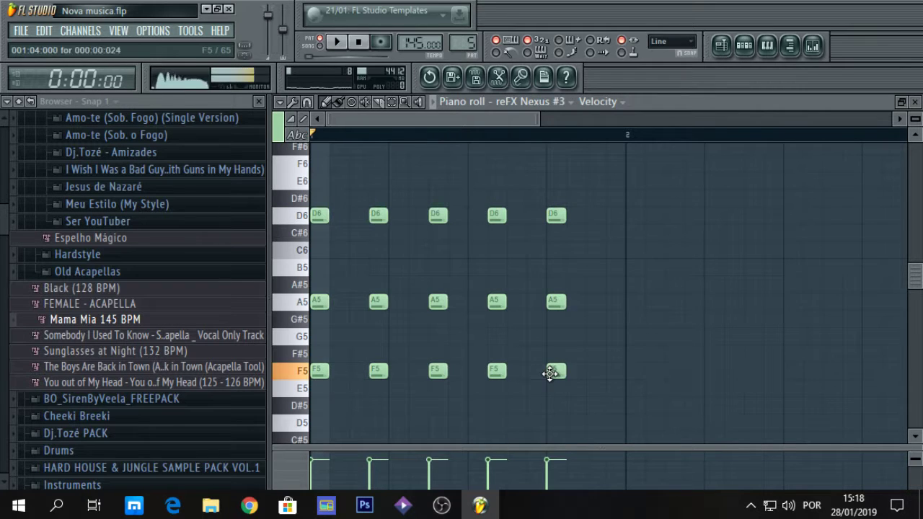
key(space)
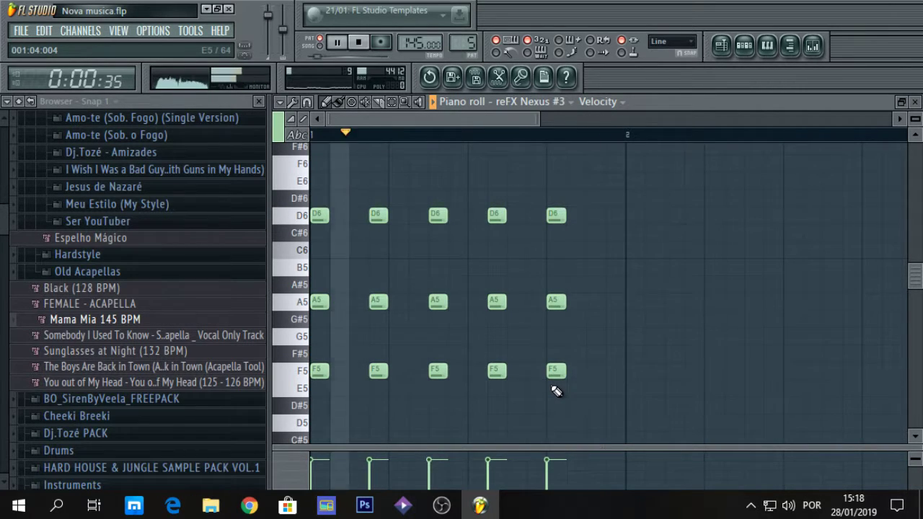
key(space)
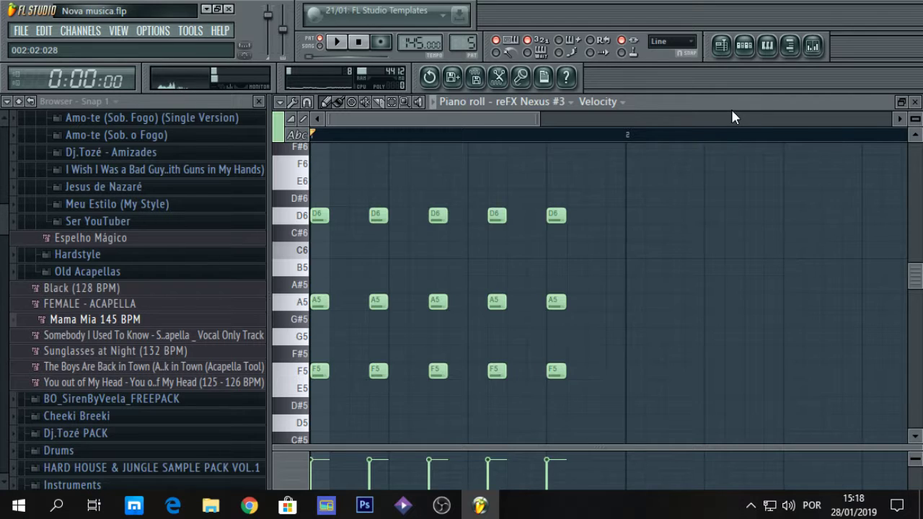
Step: Play the song in the playlist from bar 5 to hear the new melody with the vocal
key(F5)
click(532, 135)
key(space)
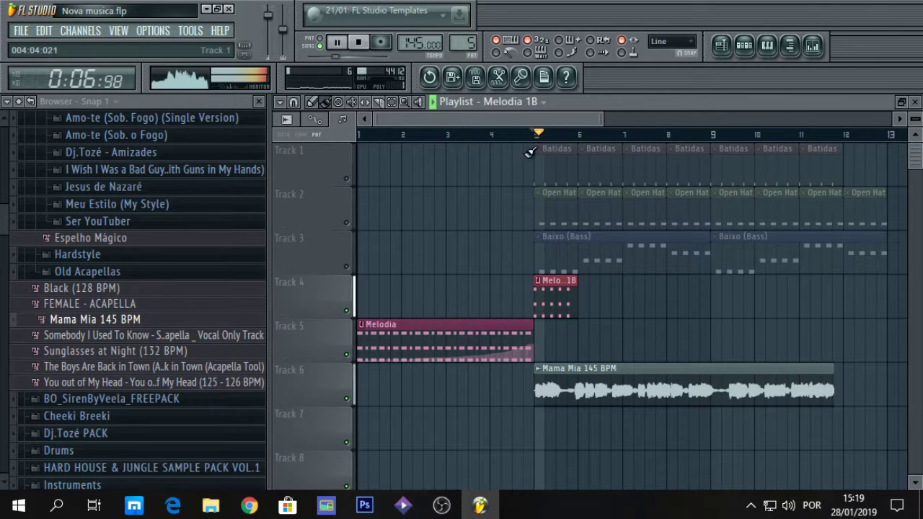
key(space)
Step: Reopen the Melodia 1B notes and move the second D6, A5 and F5 chord earlier to 1:01:048
double_click(546, 298)
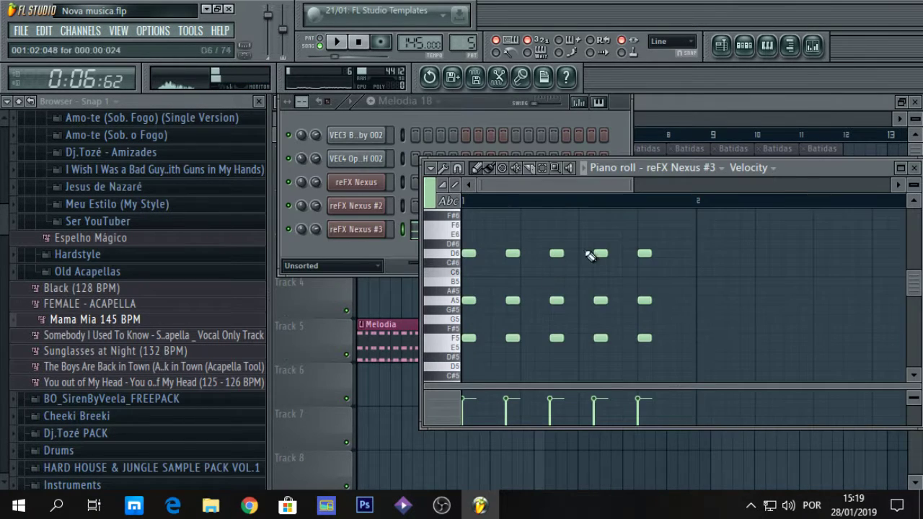
double_click(807, 173)
drag(380, 215, 359, 216)
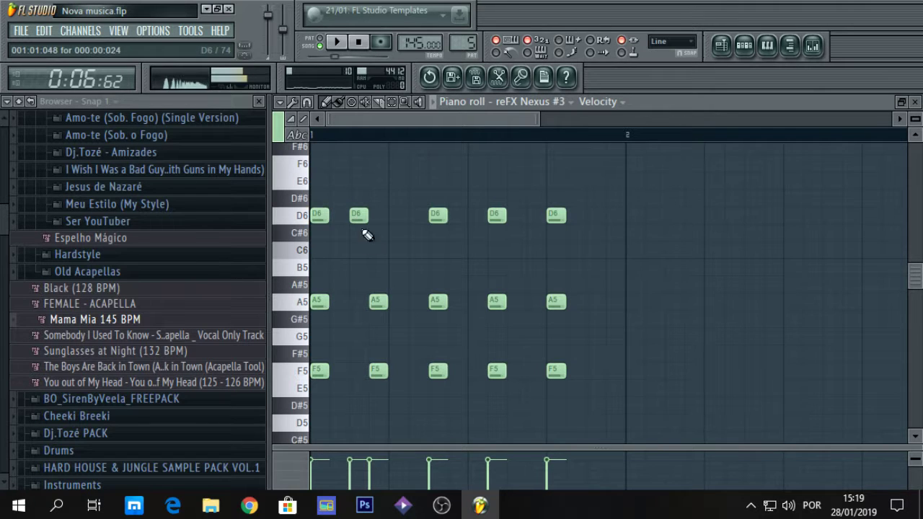
drag(370, 365, 351, 367)
Step: Shift the third D6, A5 and F5 chord one note length earlier and briefly start playback
right_click(439, 369)
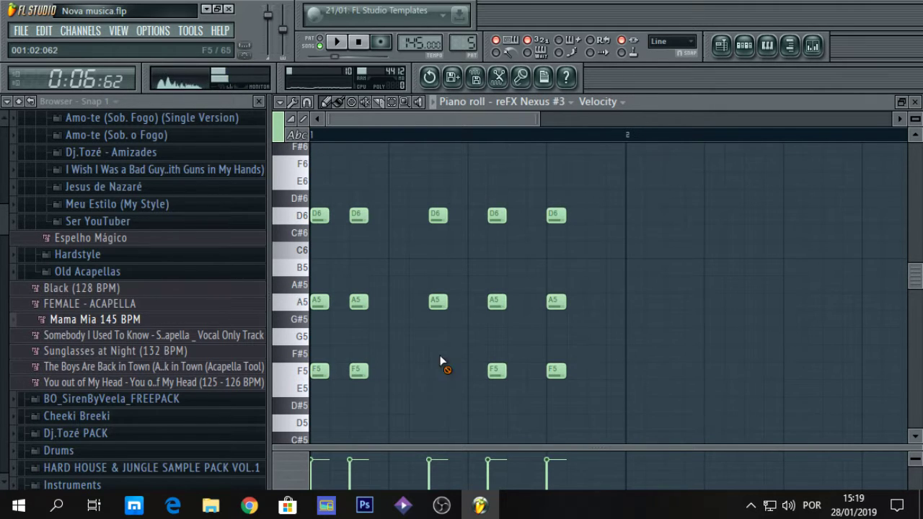
drag(442, 207, 422, 210)
click(417, 301)
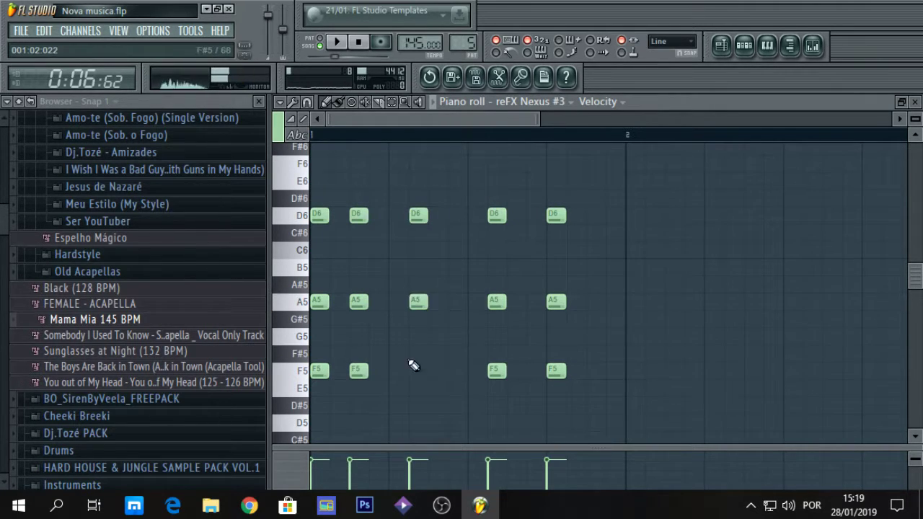
click(417, 371)
key(space)
key(space)
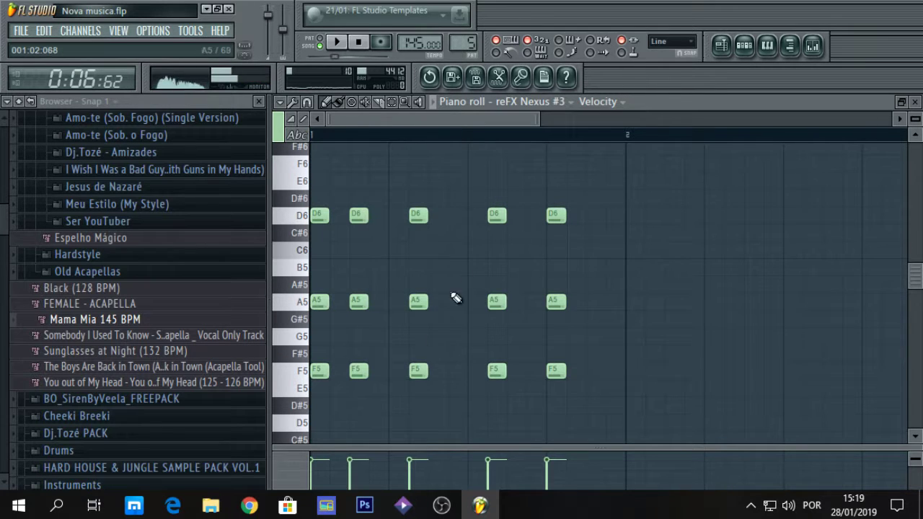
Step: Play the pattern, remove the fourth chord and place its F5, A5 and D6 notes at 1:03:000 instead
key(space)
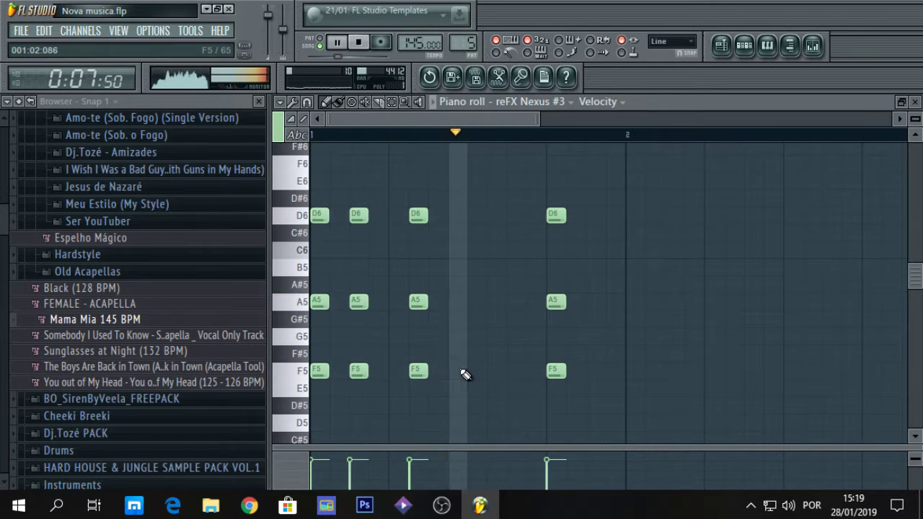
key(space)
click(470, 371)
click(476, 301)
click(476, 215)
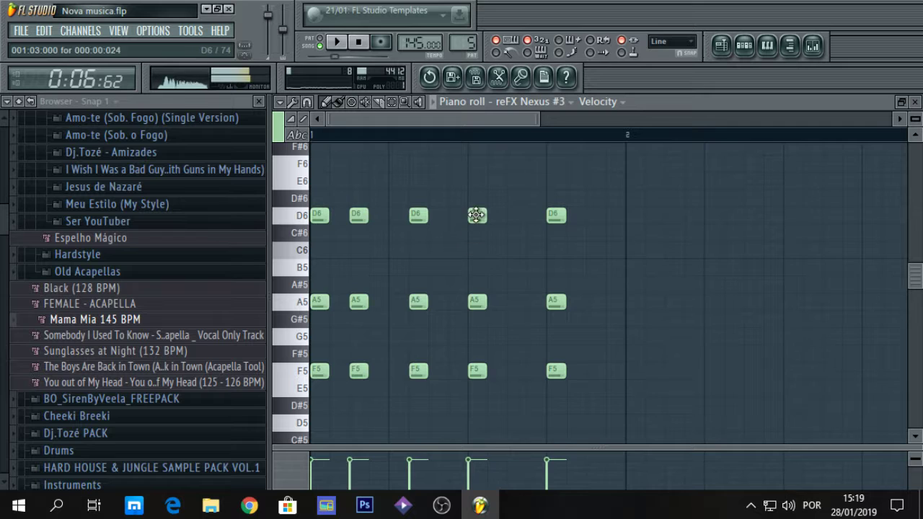
Step: Replace the fifth chord with D6, A5 and F5 half a beat after the fourth chord, aligning all three notes, and play it back
right_click(556, 215)
right_click(555, 301)
right_click(556, 371)
click(531, 370)
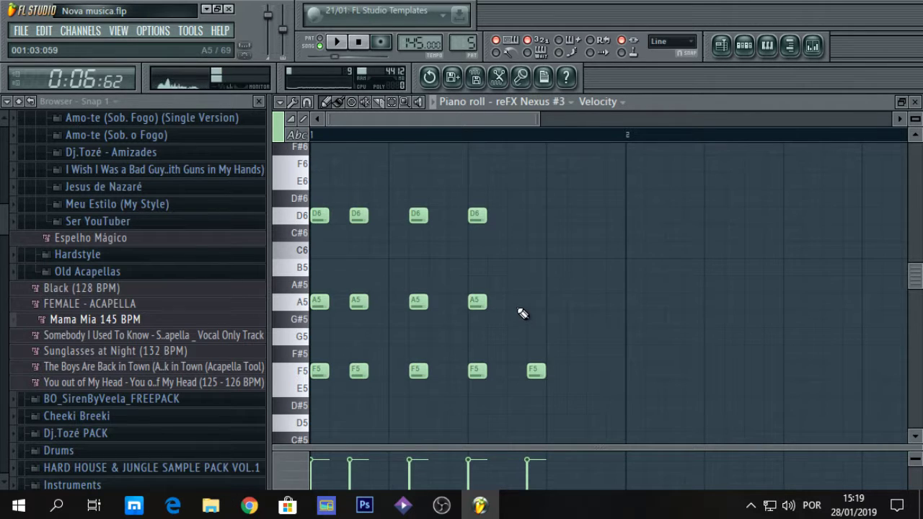
click(531, 215)
drag(531, 215, 513, 214)
click(513, 301)
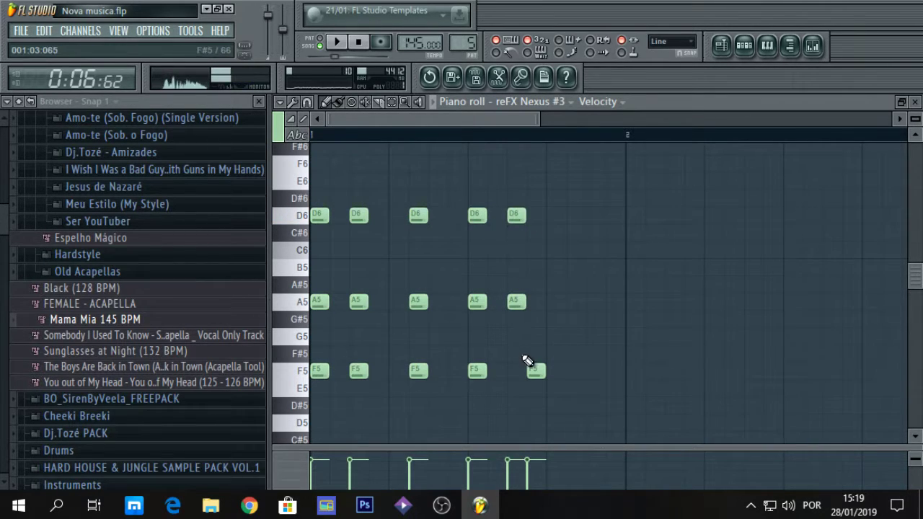
drag(530, 370, 512, 369)
key(space)
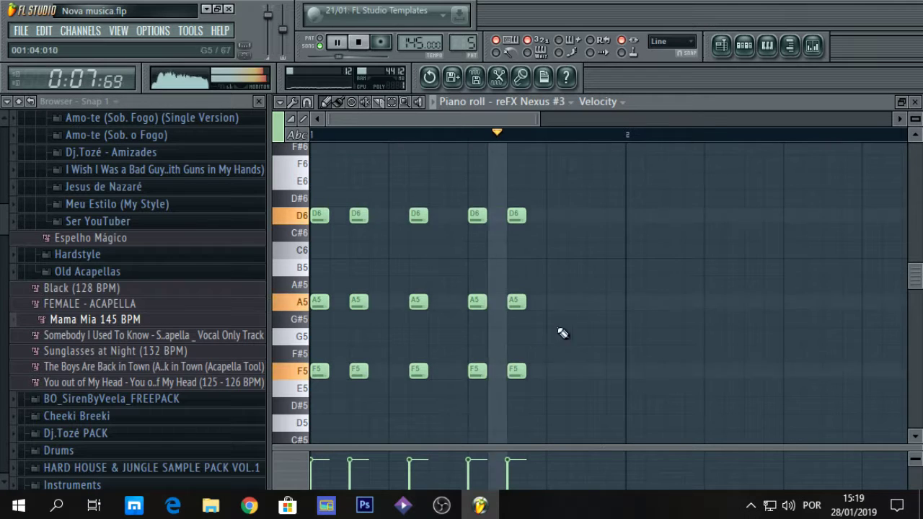
key(space)
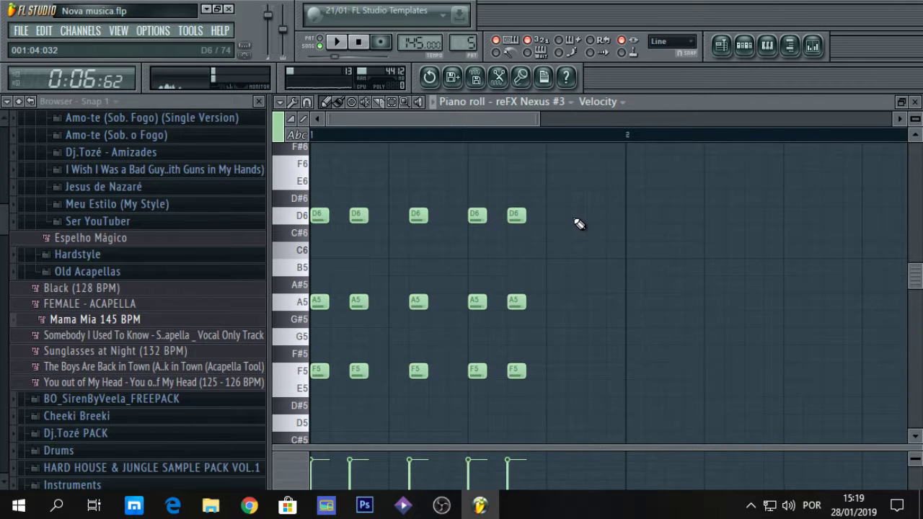
Step: Add a sixth chord of D6, A5 and F5 at 1:04:024 and listen to it with the song before returning to the playlist
click(577, 215)
click(574, 302)
click(571, 371)
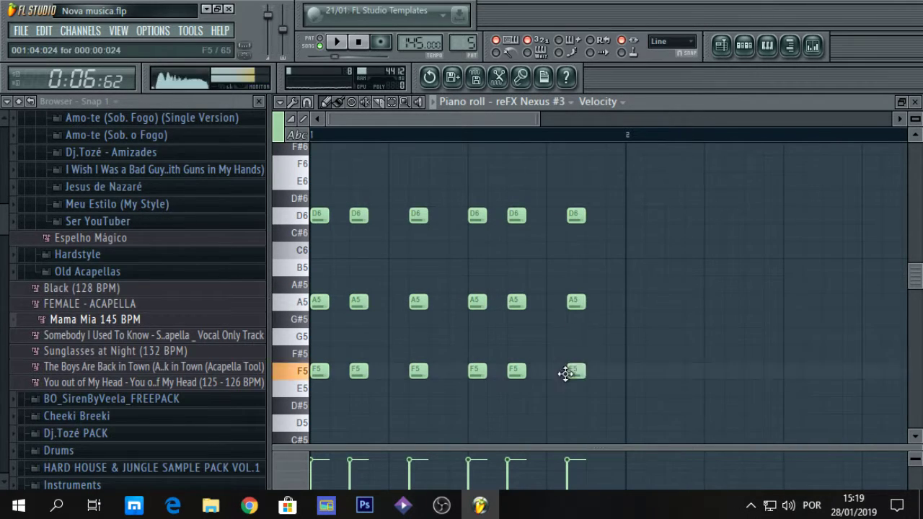
key(space)
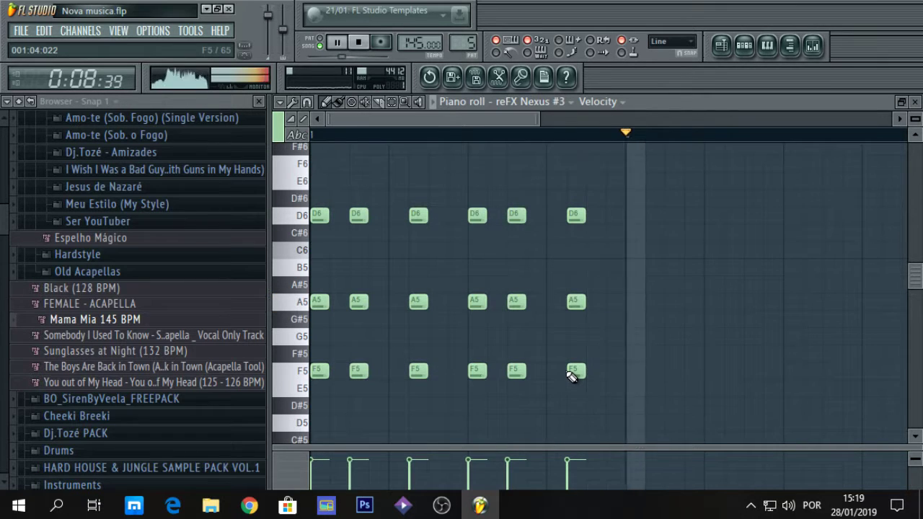
double_click(685, 103)
click(681, 105)
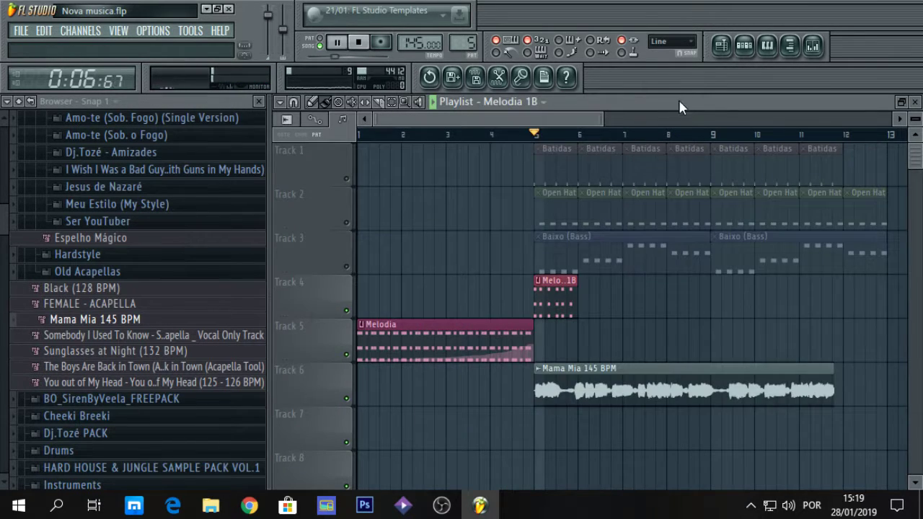
key(space)
Step: Copy all six chords of bar 1 into bar 2 of the Melodia 1B pattern and play the result
double_click(562, 304)
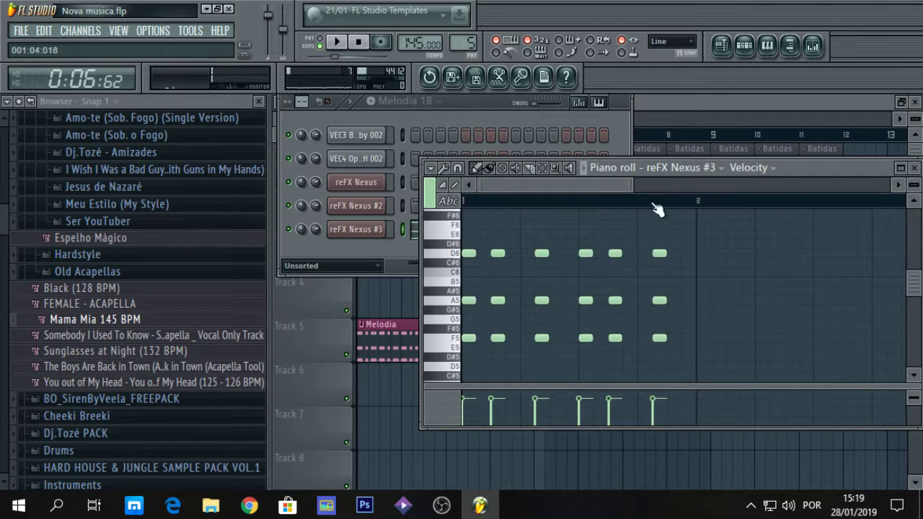
double_click(783, 167)
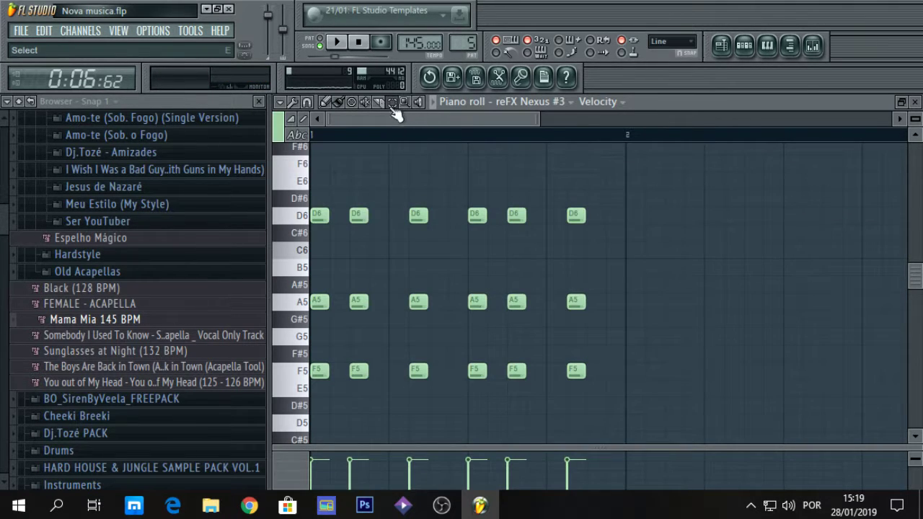
drag(320, 174, 624, 410)
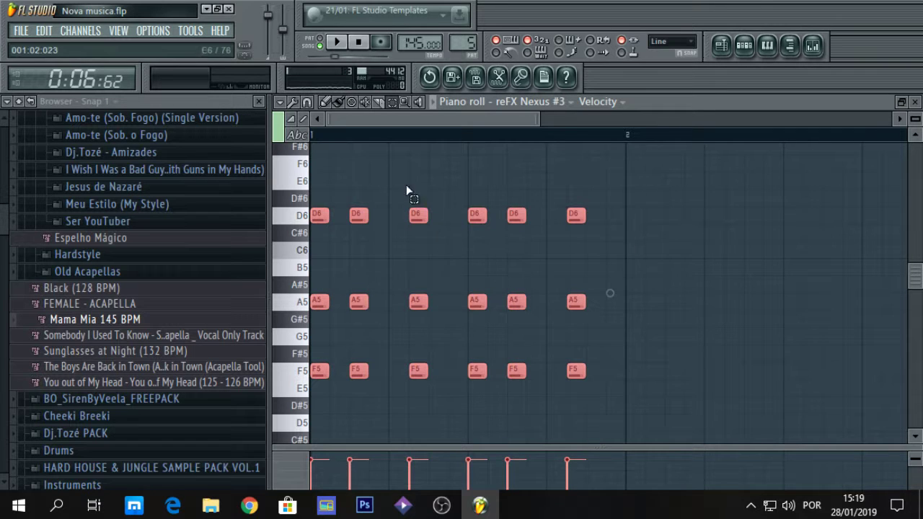
drag(320, 215, 634, 220)
key(space)
drag(425, 120, 506, 137)
key(space)
Step: Lower the last chord of bar 2 from D6, A5 and F5 to C6, G5 and E5
click(601, 256)
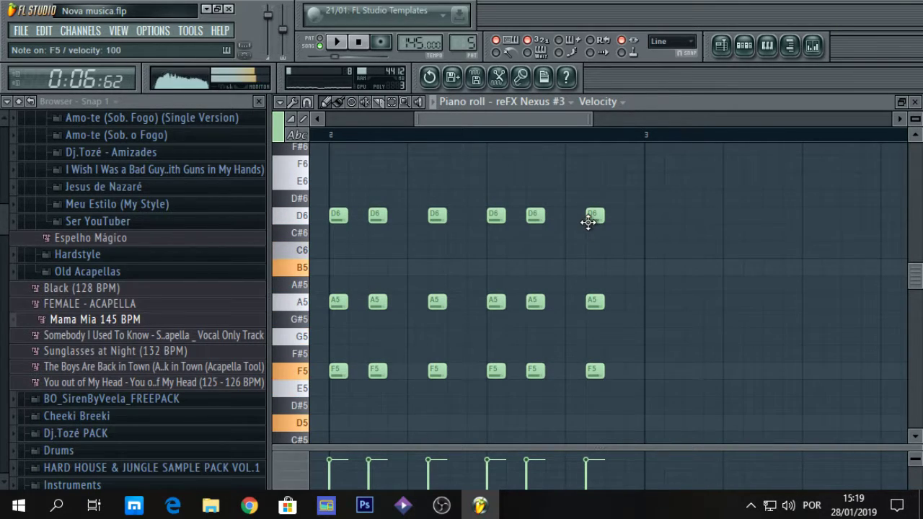
drag(597, 218, 595, 252)
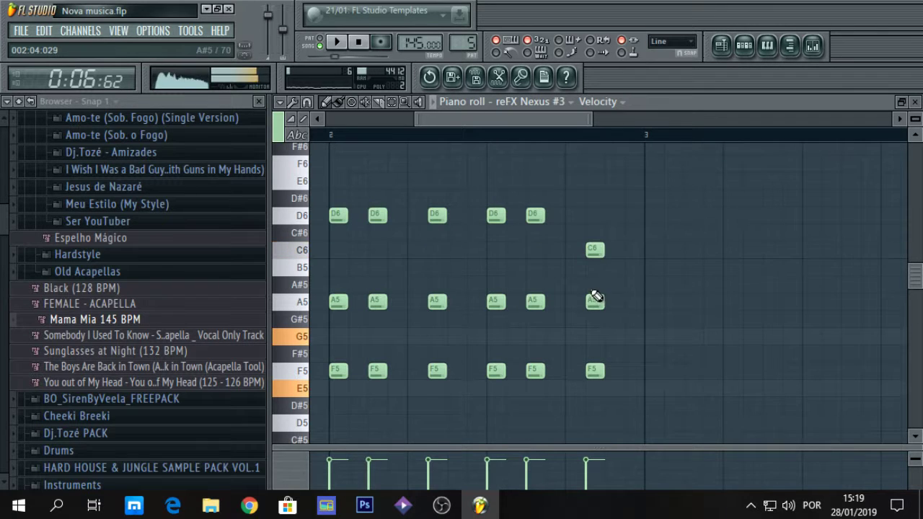
drag(593, 303, 594, 337)
drag(594, 370, 594, 389)
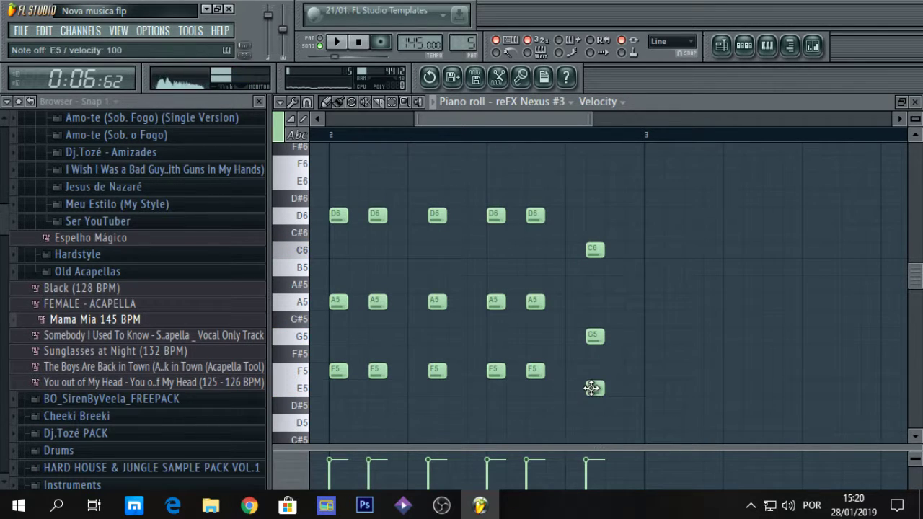
Step: Add two C6, G5 and E5 chords in bar 3, at 3:01:000 and half a beat after it, and play them back
click(653, 249)
click(653, 336)
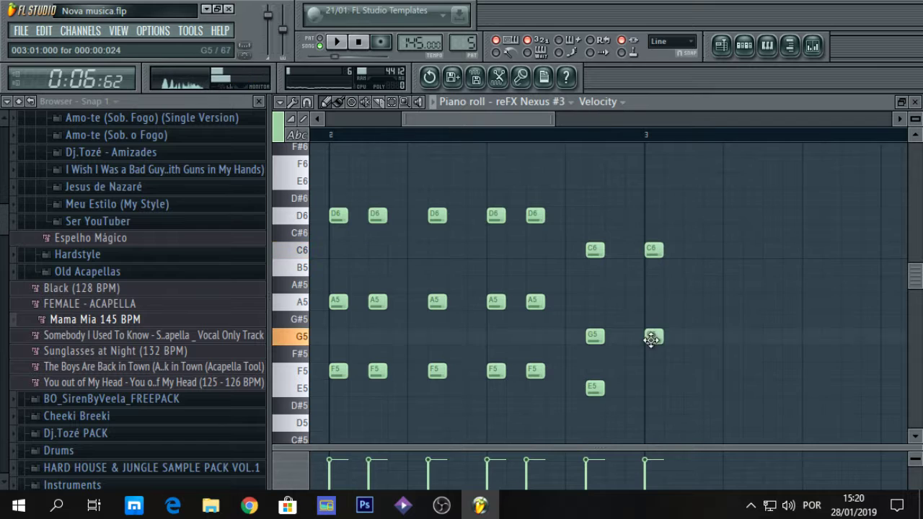
click(651, 388)
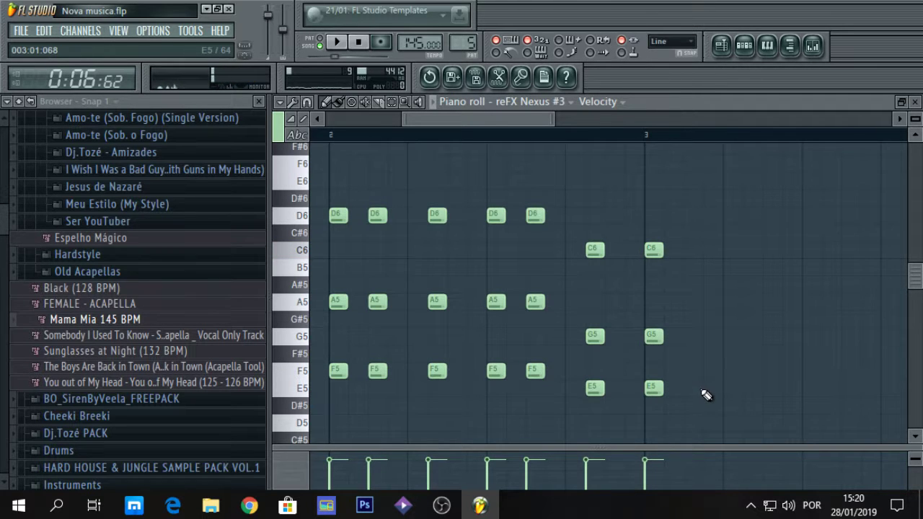
click(692, 387)
click(692, 335)
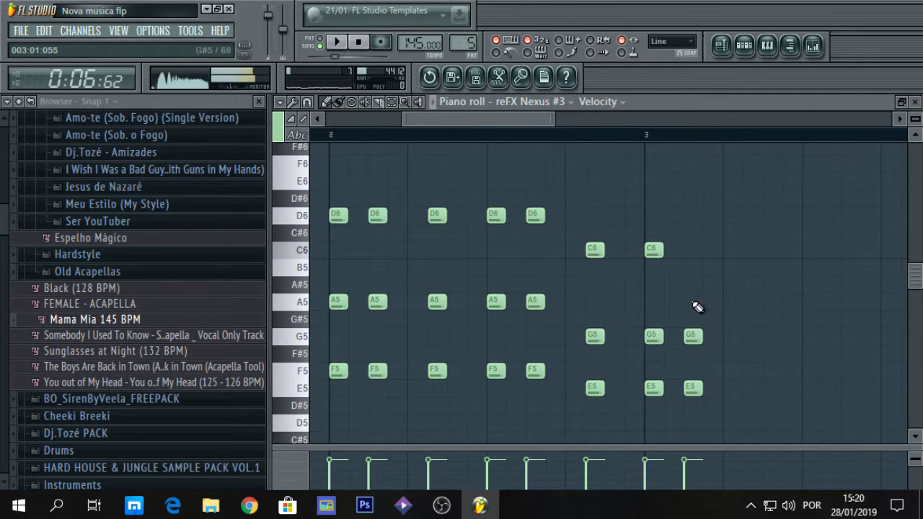
key(space)
click(693, 250)
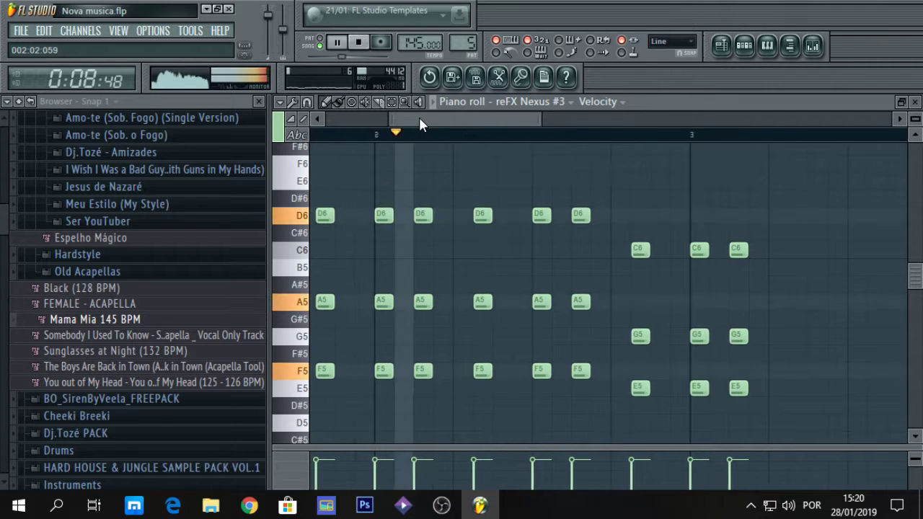
key(space)
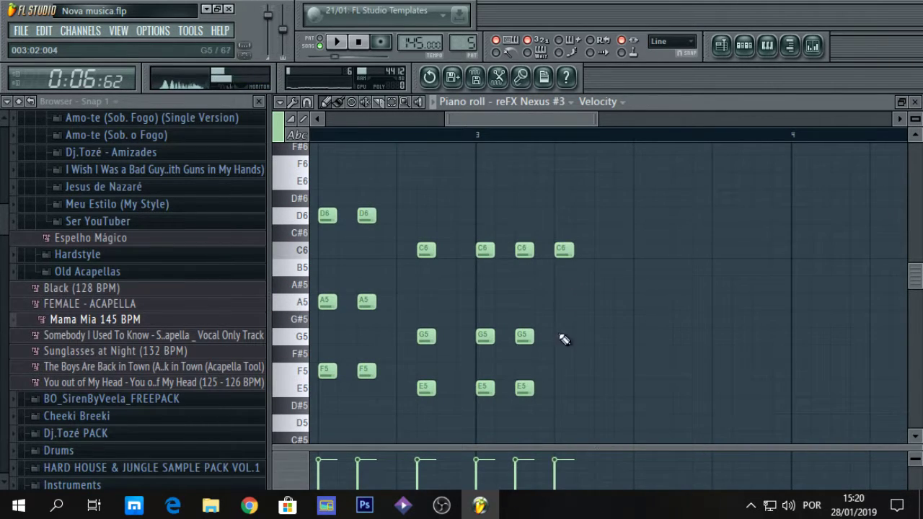
Step: Add C6, G5 and E5 chords at 3:02:024 and on the third beat of bar 3
click(582, 250)
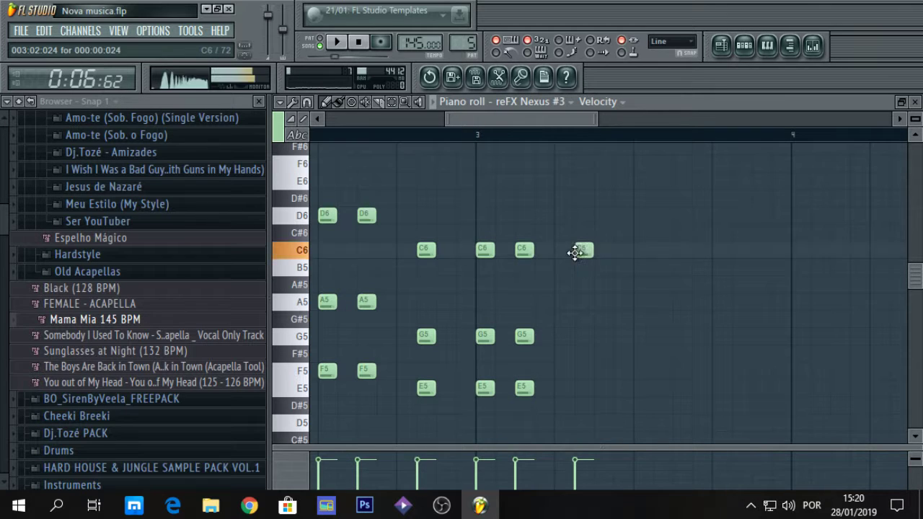
click(583, 336)
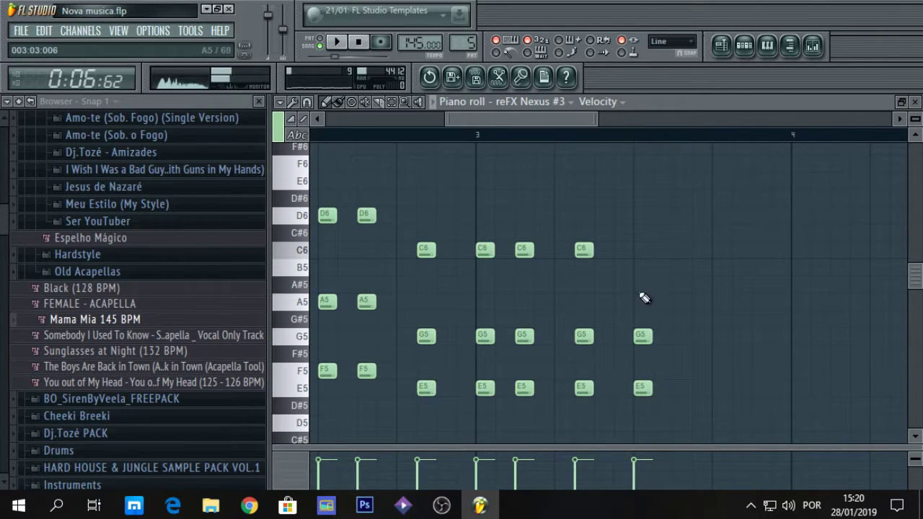
click(641, 250)
Step: Add a C6, G5 and E5 chord half a beat after the third beat of bar 3 and play the pattern
click(701, 250)
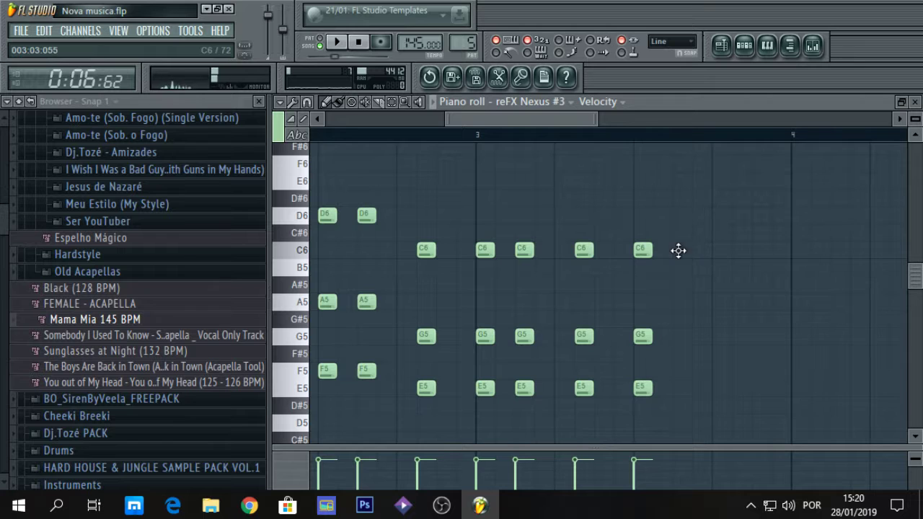
click(678, 250)
key(space)
click(678, 336)
click(678, 388)
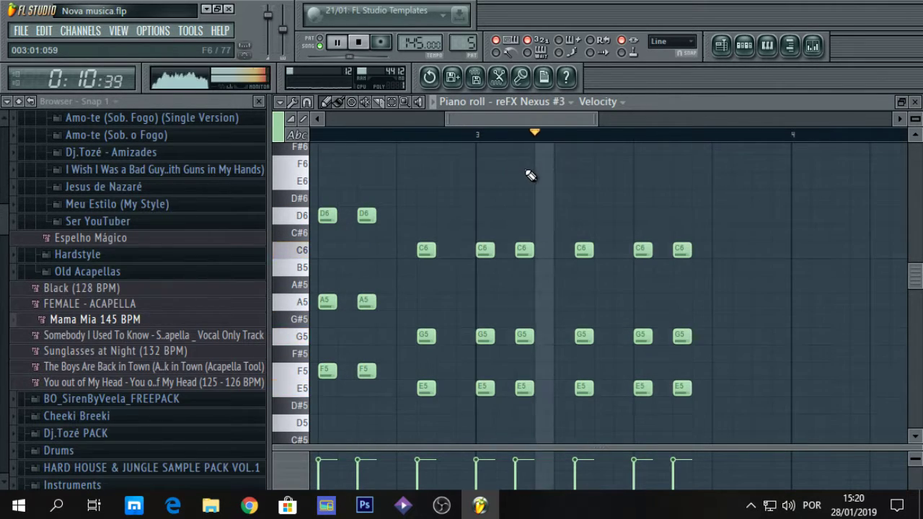
key(space)
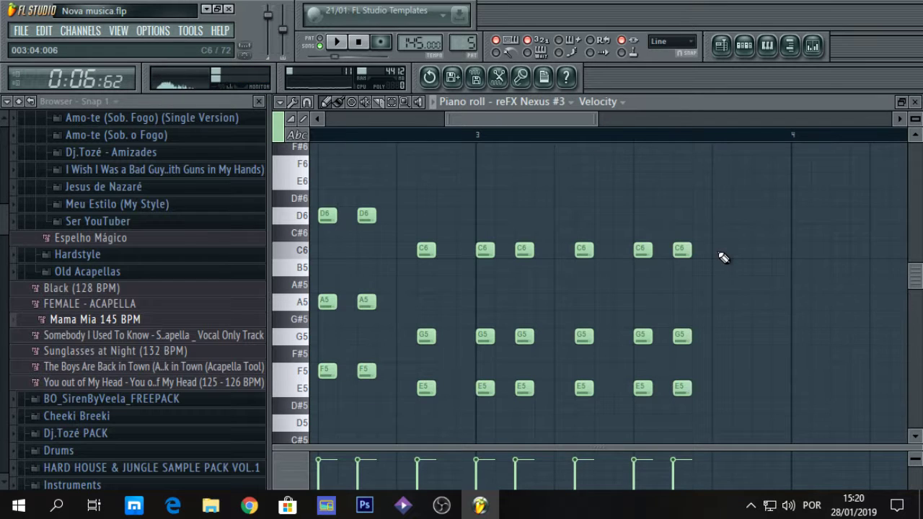
Step: Add the final bar 3 chord of C6, G5 and E5 at 3:04:024, correcting its lowest note, and play it back
click(736, 251)
click(736, 336)
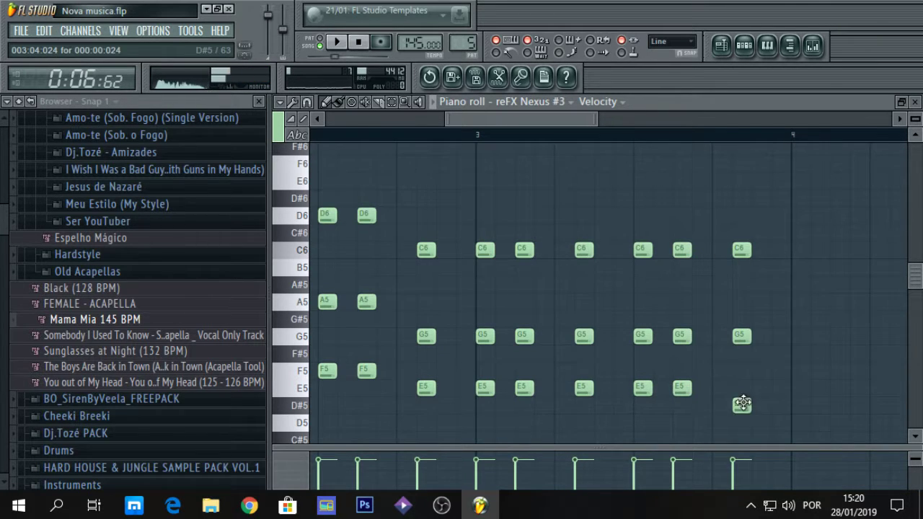
drag(742, 403, 737, 387)
key(space)
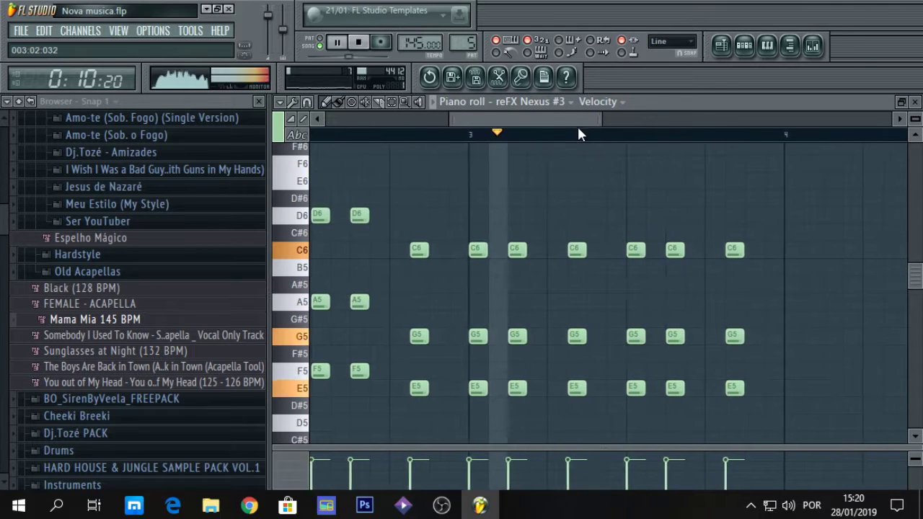
key(space)
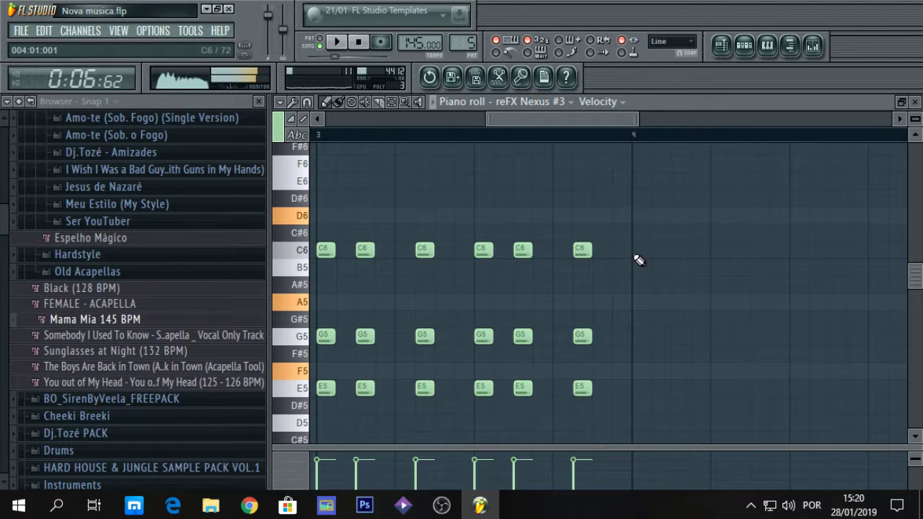
Step: Add a chord of C6, A5 and F5 at 4:01:000, the start of bar 4
mouse_move(591, 120)
mouse_down()
mouse_move(521, 122)
mouse_move(609, 121)
mouse_up()
click(523, 249)
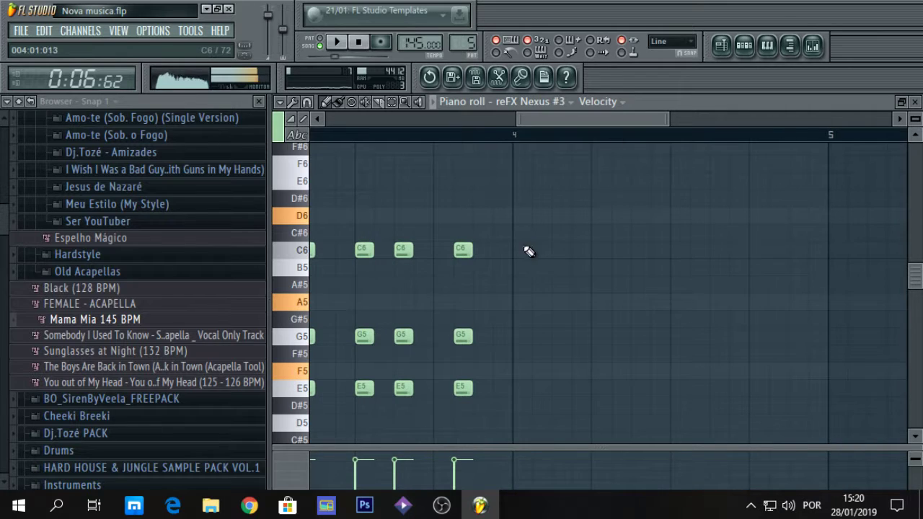
click(519, 302)
click(519, 370)
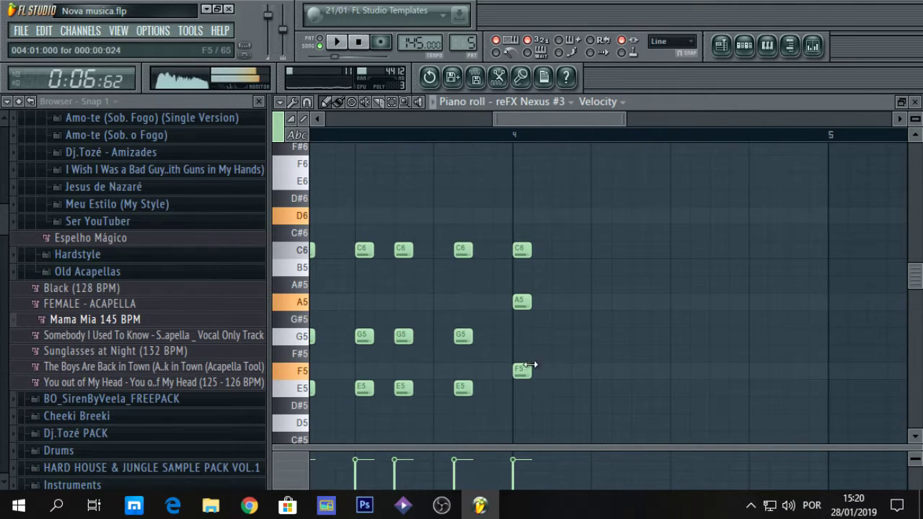
Step: Replace the first chord of bar 4 with C6, G5 and E5
right_click(521, 301)
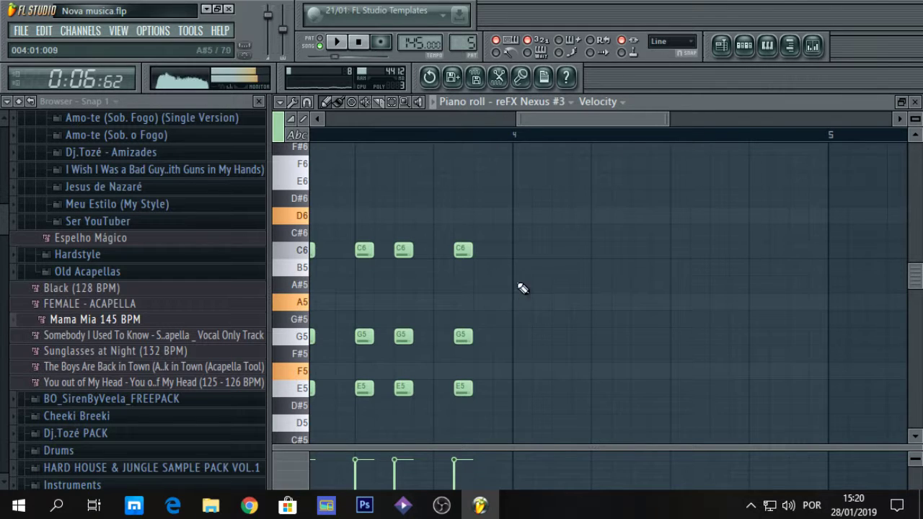
click(519, 250)
click(519, 336)
click(517, 389)
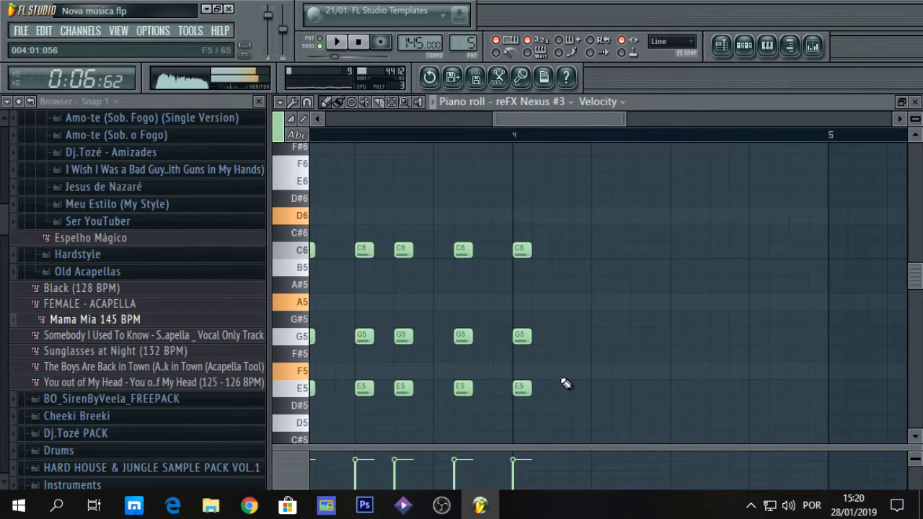
Step: Add chords of D6, A5 and F5 half a beat into bar 4 and on its second beat, playing the pattern after each
click(561, 371)
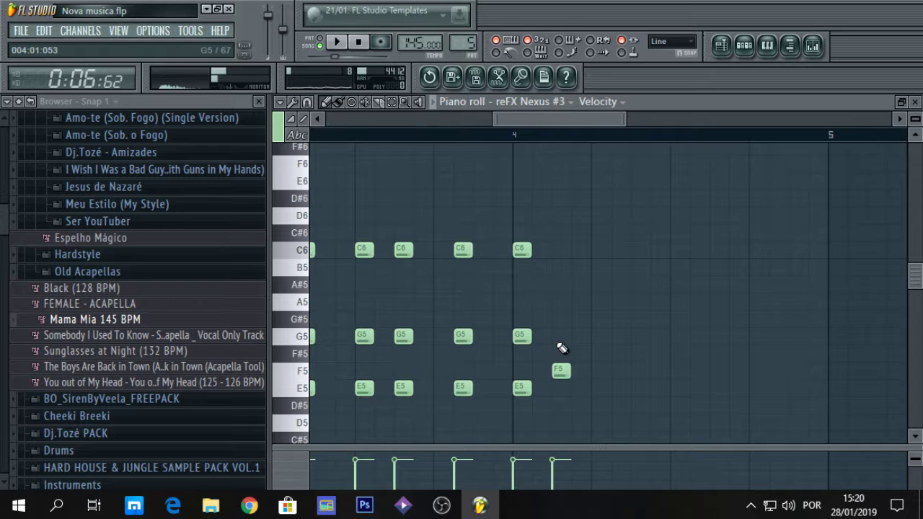
click(561, 301)
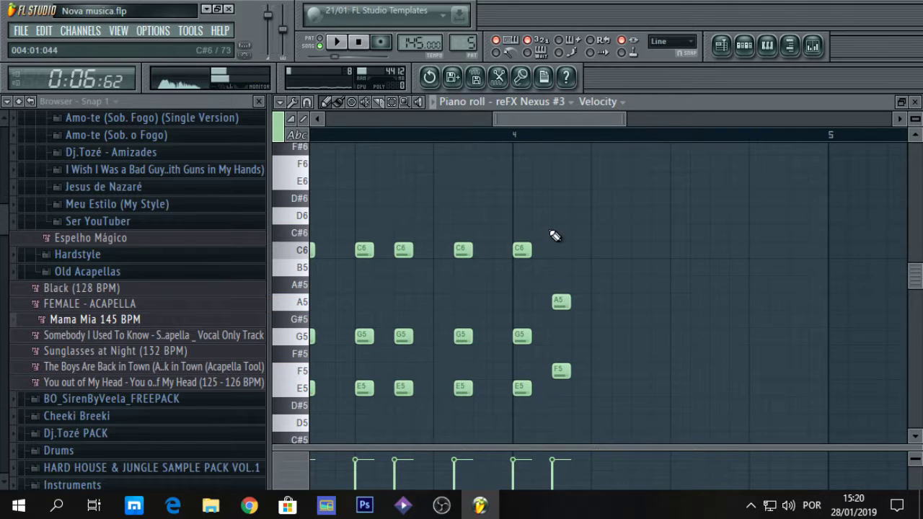
drag(552, 230, 560, 219)
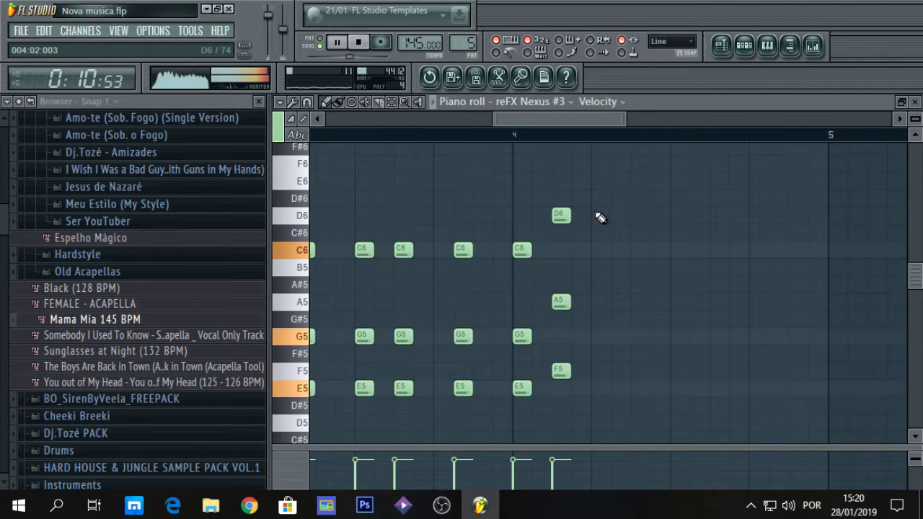
key(space)
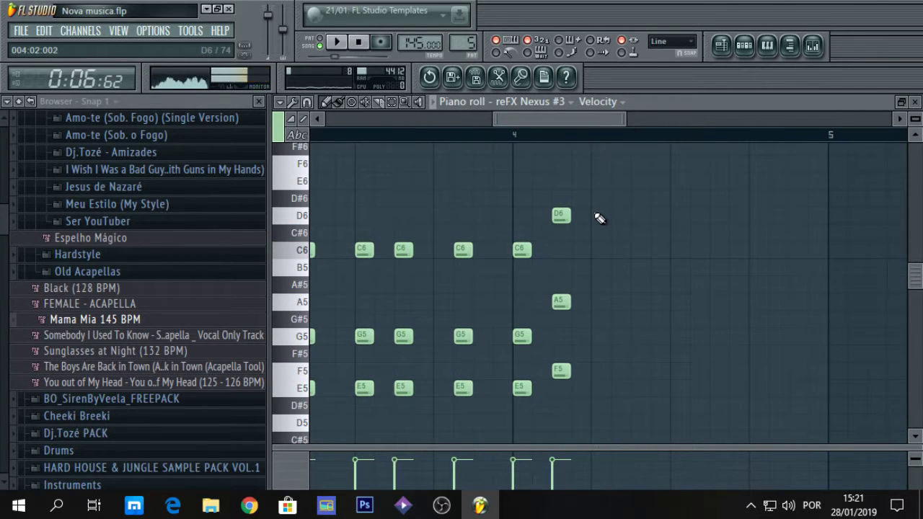
click(601, 370)
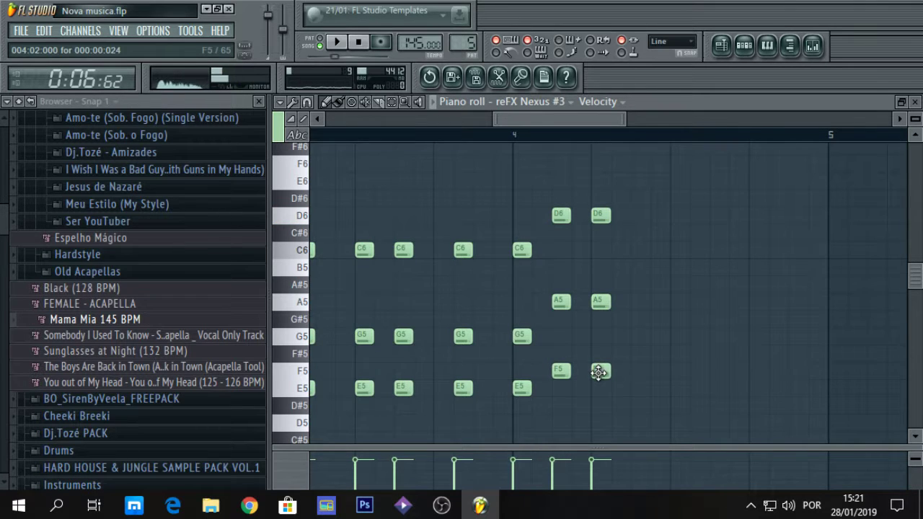
key(space)
click(654, 371)
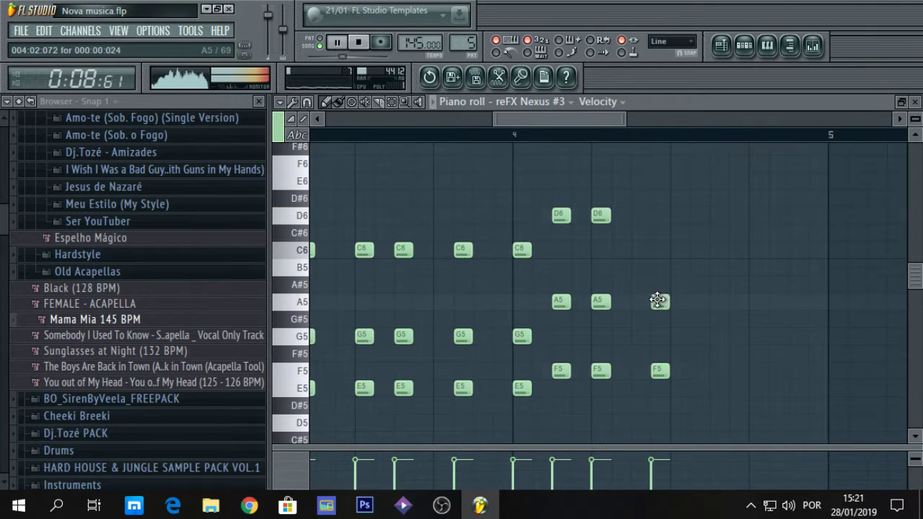
right_click(658, 302)
right_click(653, 372)
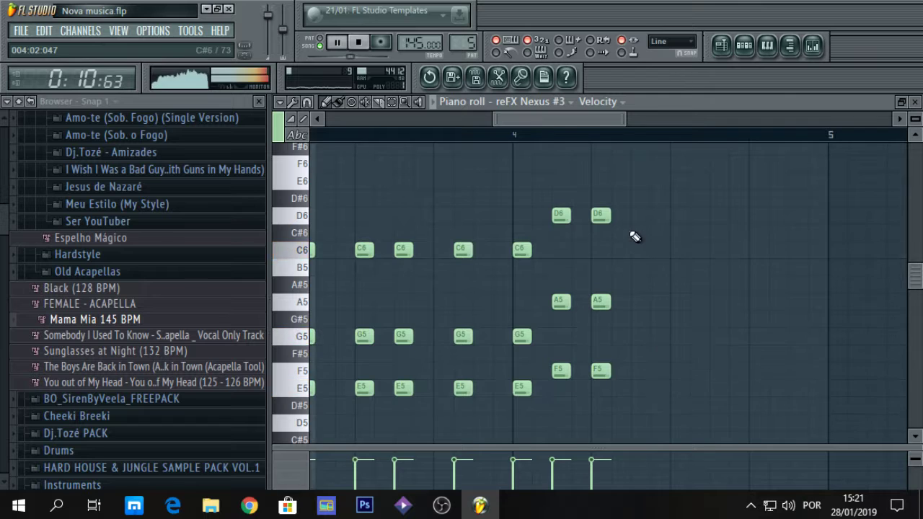
key(space)
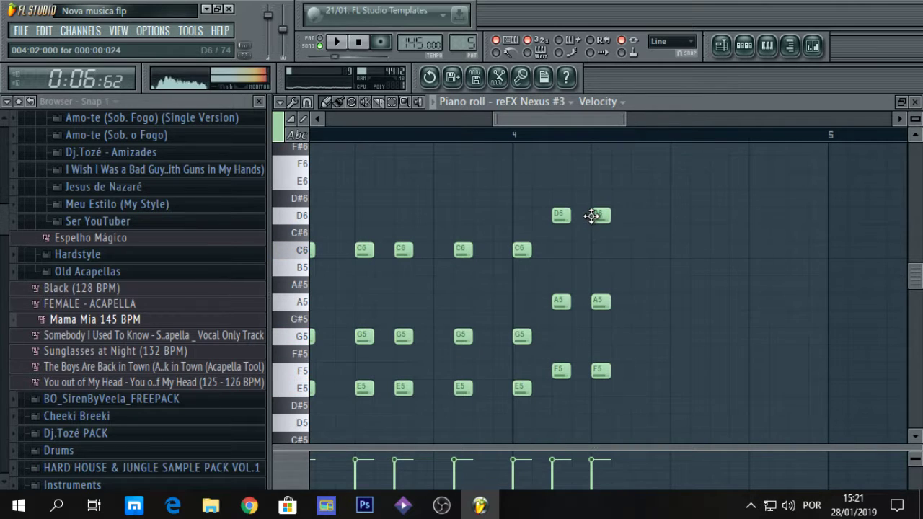
Step: Add a D6, A5 and F5 chord half a beat after the second beat of bar 4 and play it back
click(639, 216)
click(638, 371)
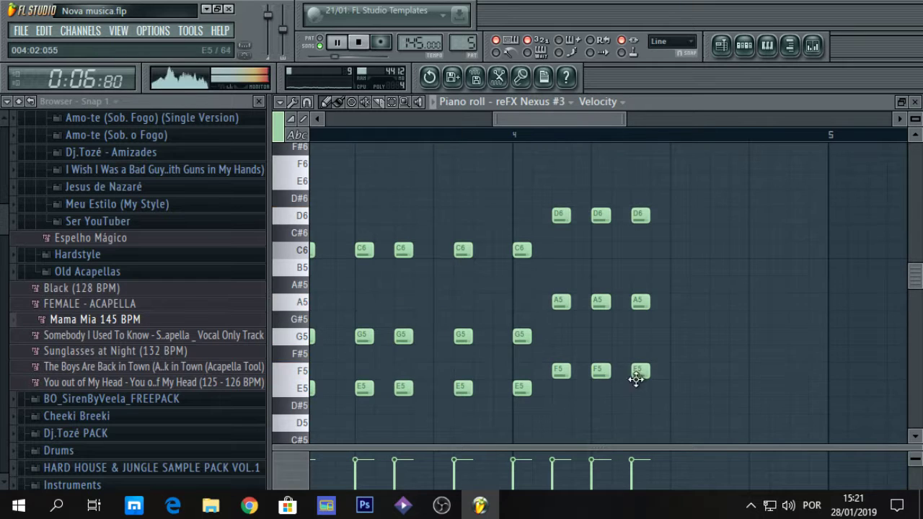
key(space)
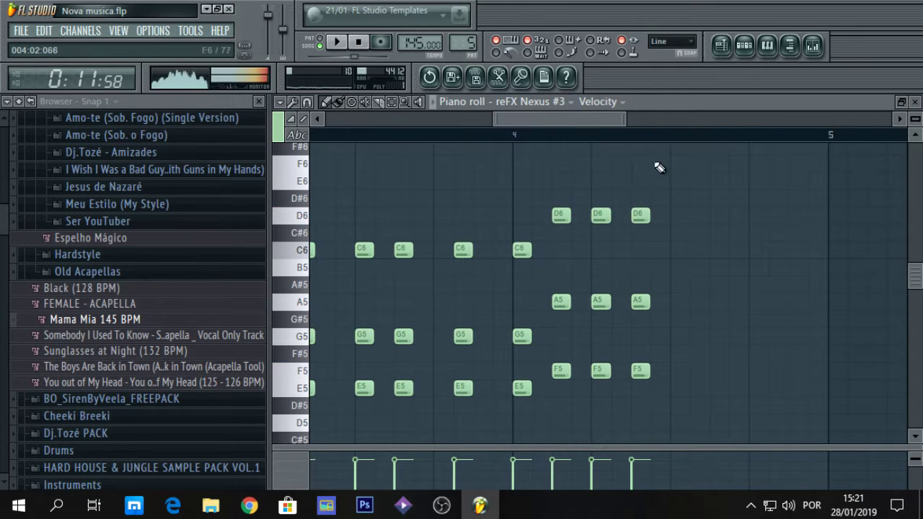
Step: Return to the full-size playlist and play Melodia 1B with the Mama Mia vocal from bar 5 and from bar 8
double_click(705, 101)
click(765, 111)
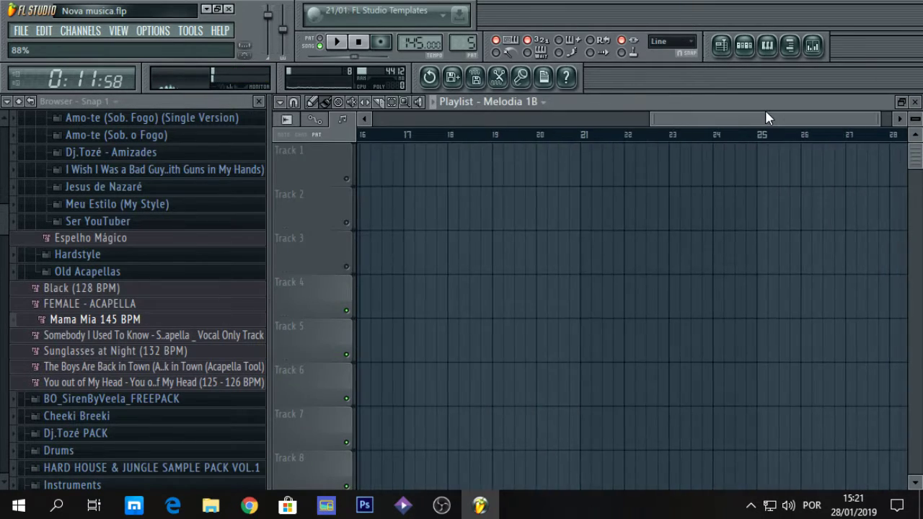
scroll(604, 121, left, 5)
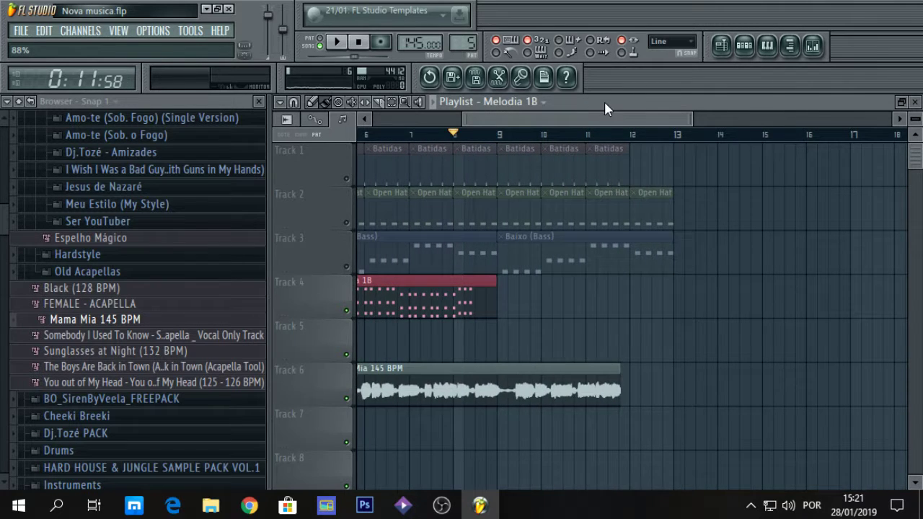
double_click(604, 101)
key(space)
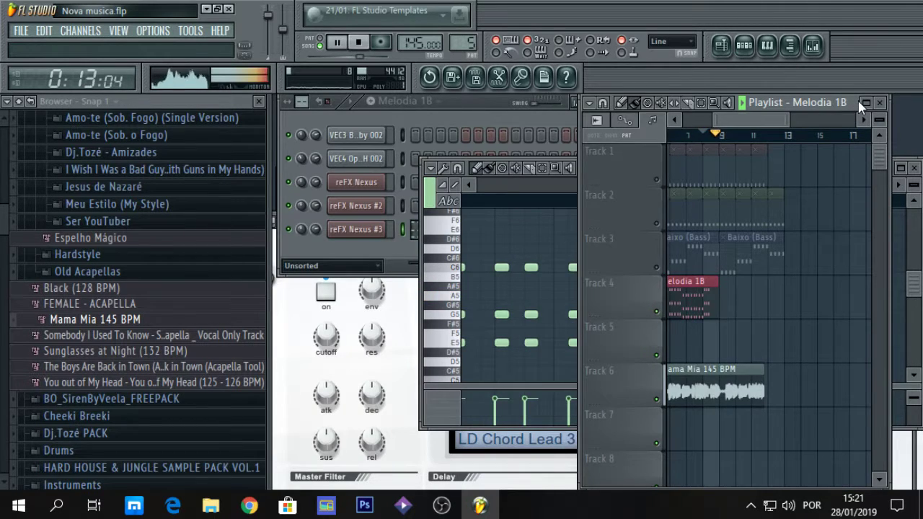
click(865, 102)
key(space)
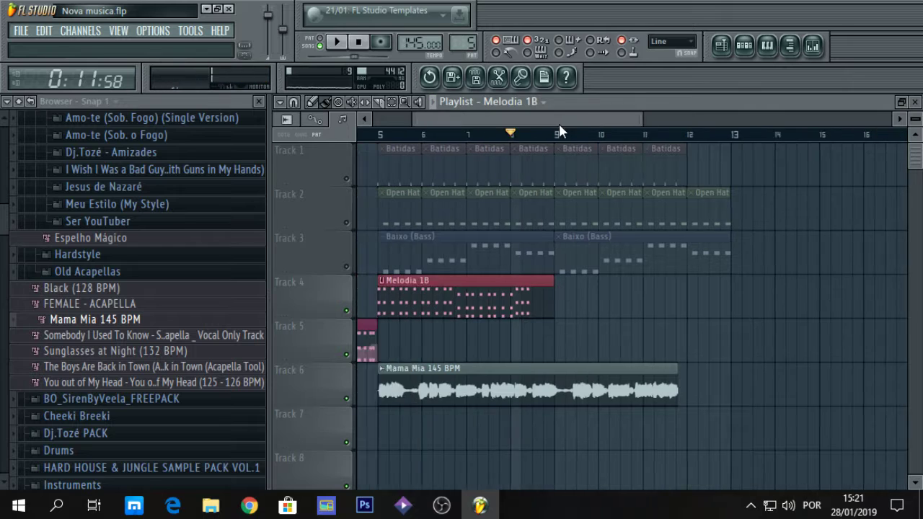
scroll(497, 137, left, 2)
click(445, 134)
key(space)
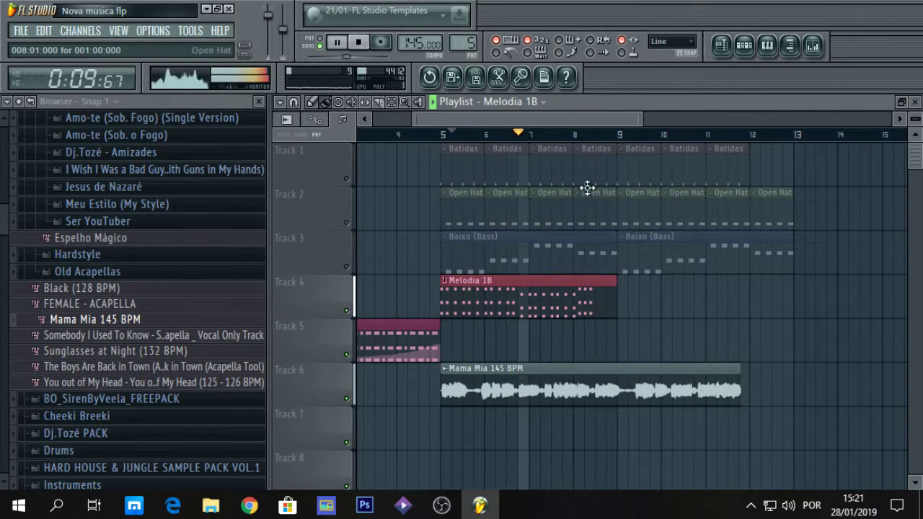
click(576, 134)
key(space)
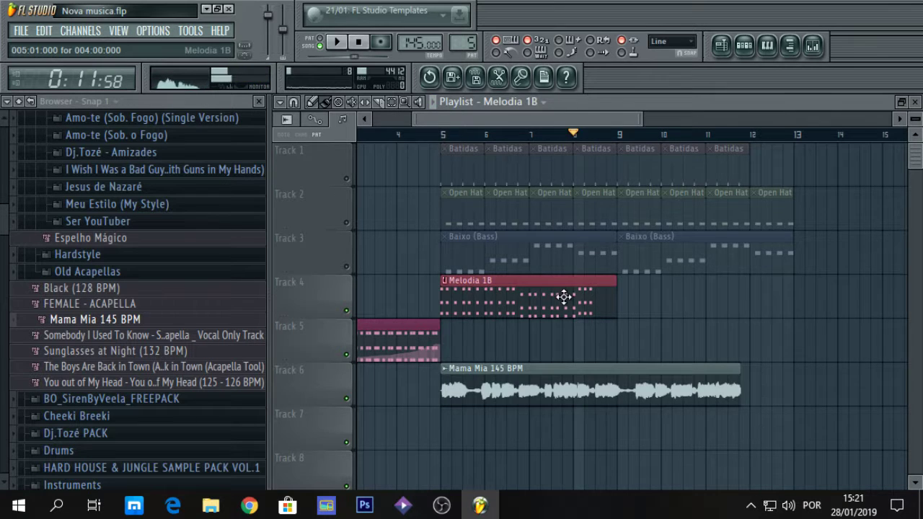
Step: Place a second Melodia 1B clip on Track 4 starting at 8:03:000 and play the transition between the two clips
double_click(564, 301)
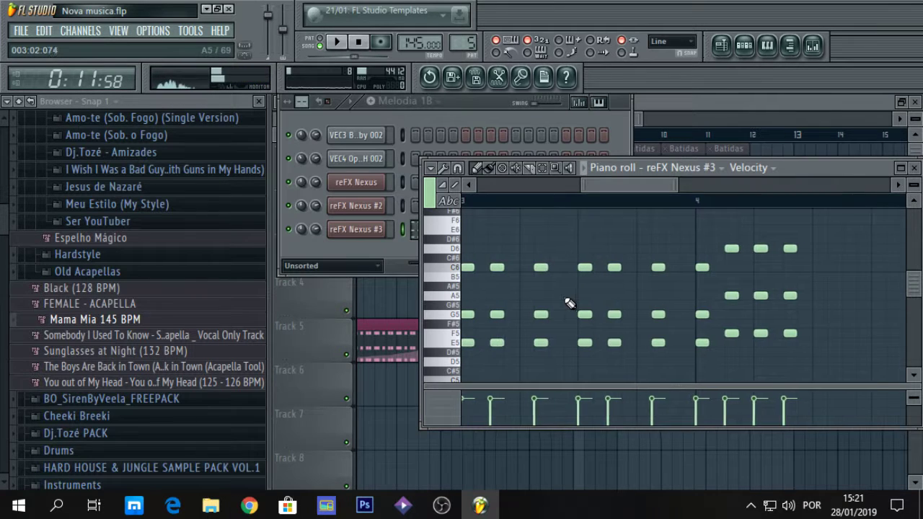
click(786, 114)
click(598, 330)
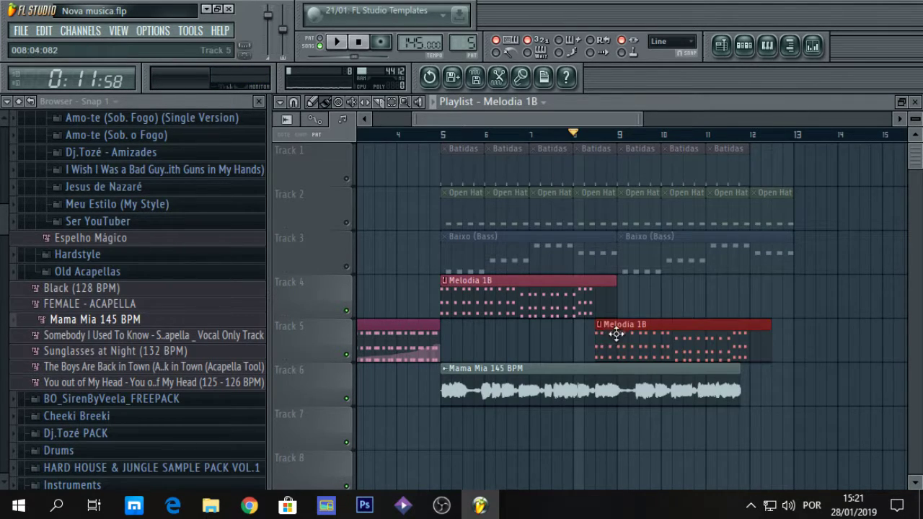
drag(617, 330, 617, 290)
key(space)
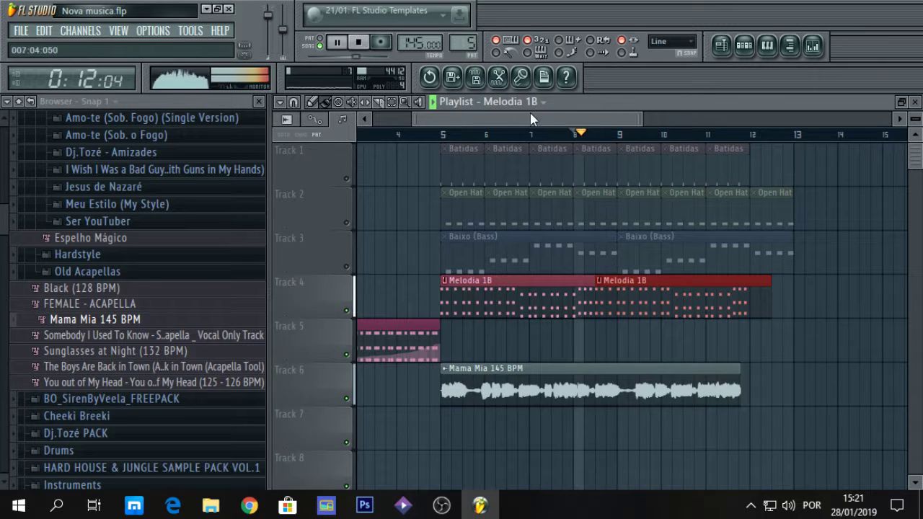
drag(414, 119, 469, 123)
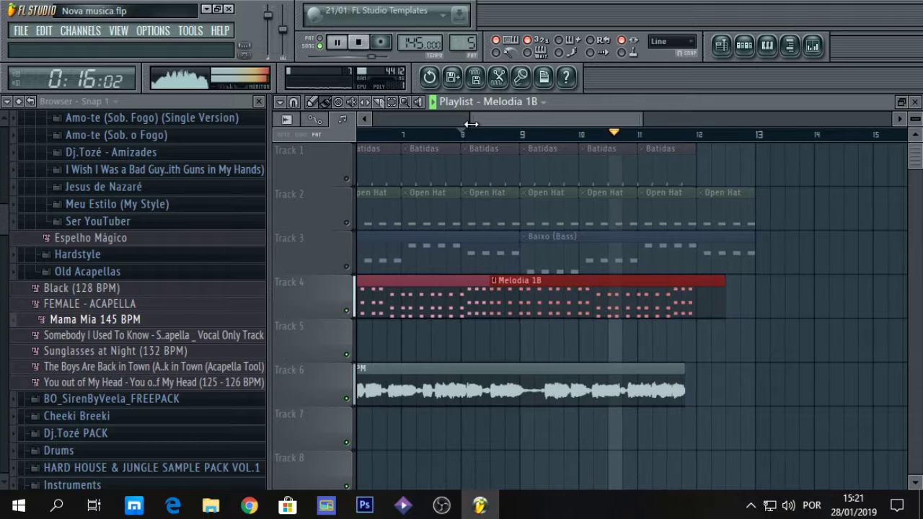
key(space)
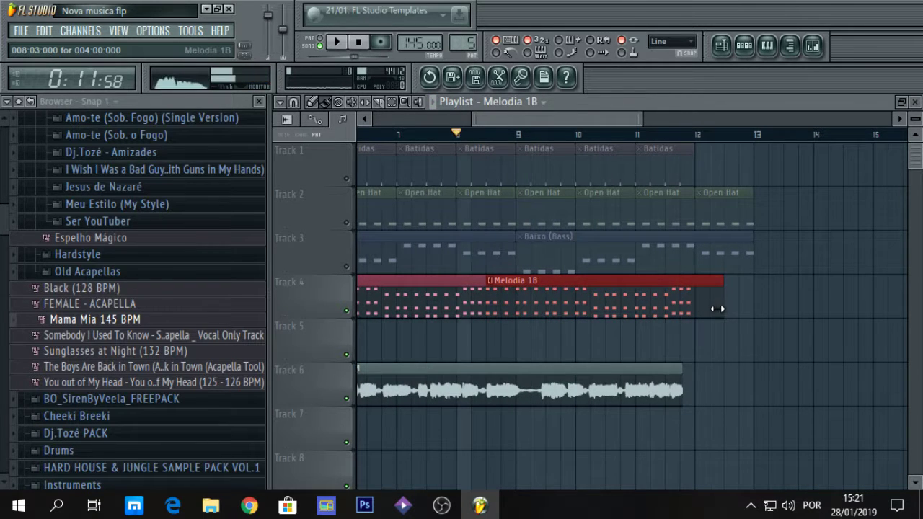
Step: Shorten the second Melodia 1B clip to a length of 3:02:000, ending at bar 12, and play its last part
drag(714, 313, 669, 327)
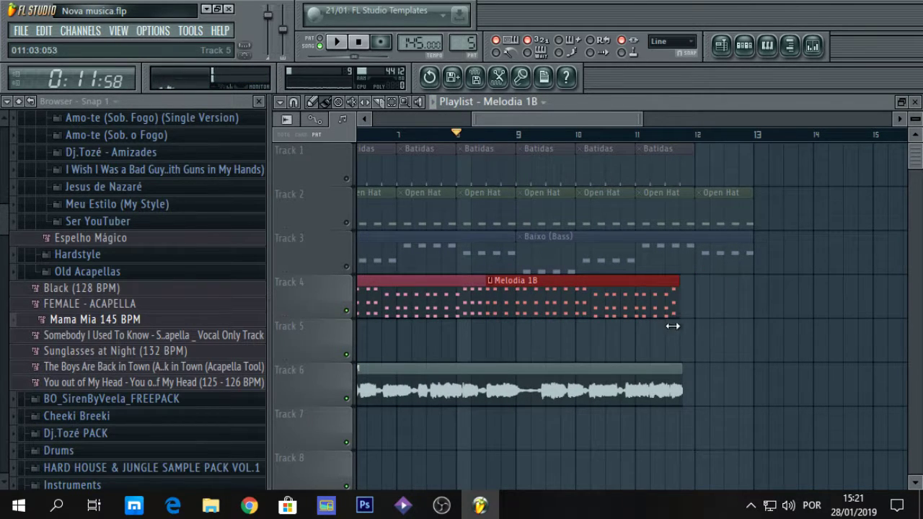
drag(474, 120, 531, 120)
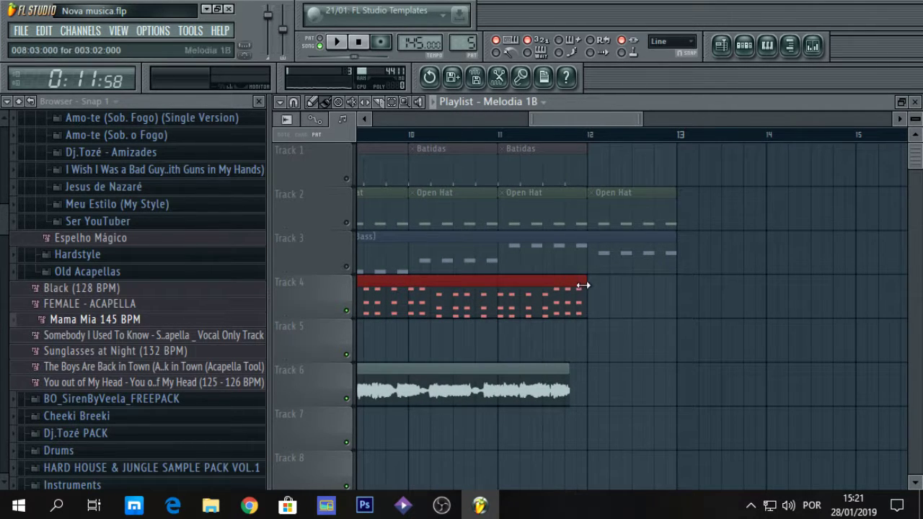
click(491, 136)
key(space)
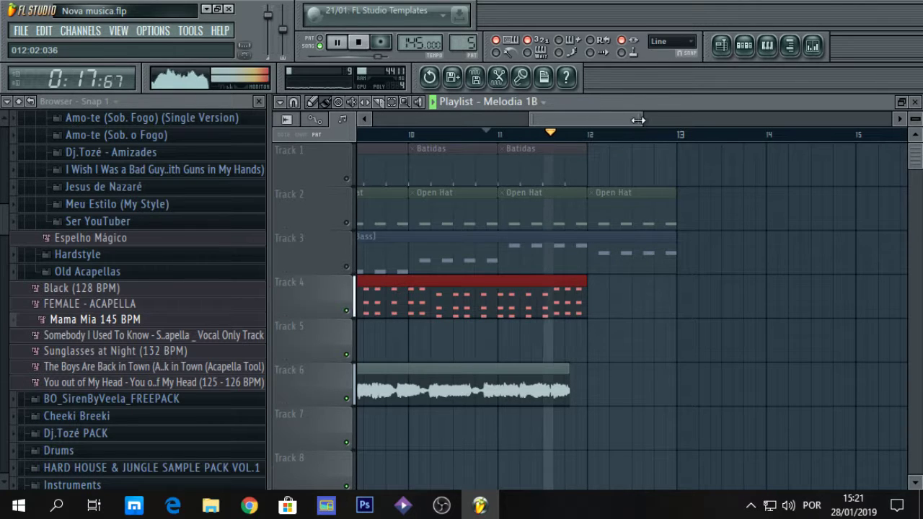
key(space)
Step: Save the project and unmute Tracks 1, 2 and 3
drag(638, 121, 750, 121)
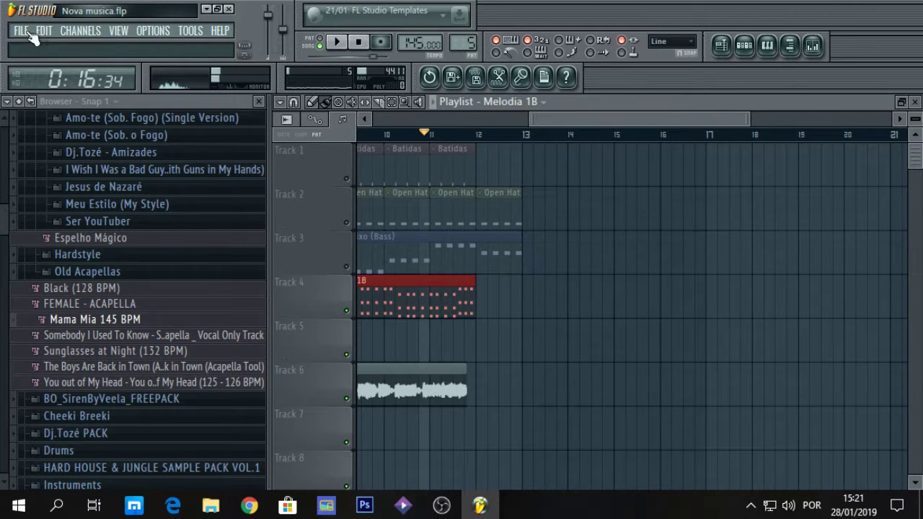
click(28, 33)
click(53, 92)
click(339, 162)
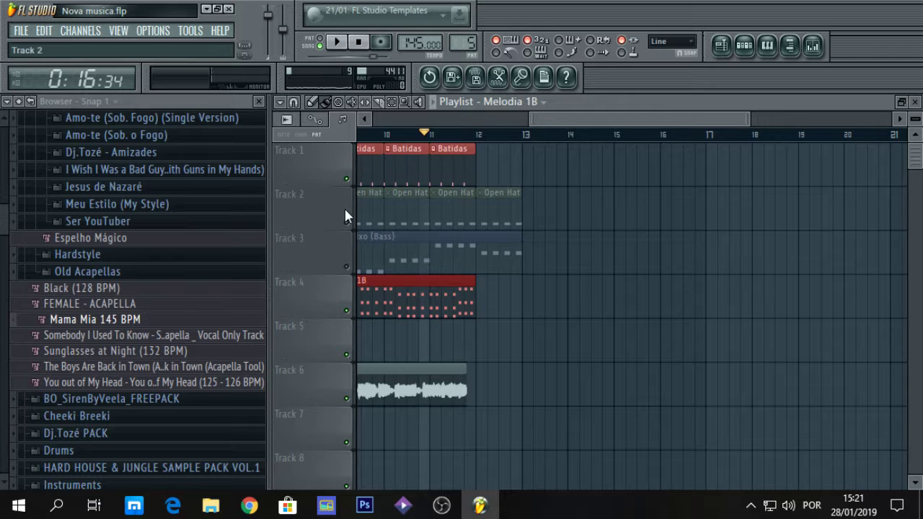
click(346, 222)
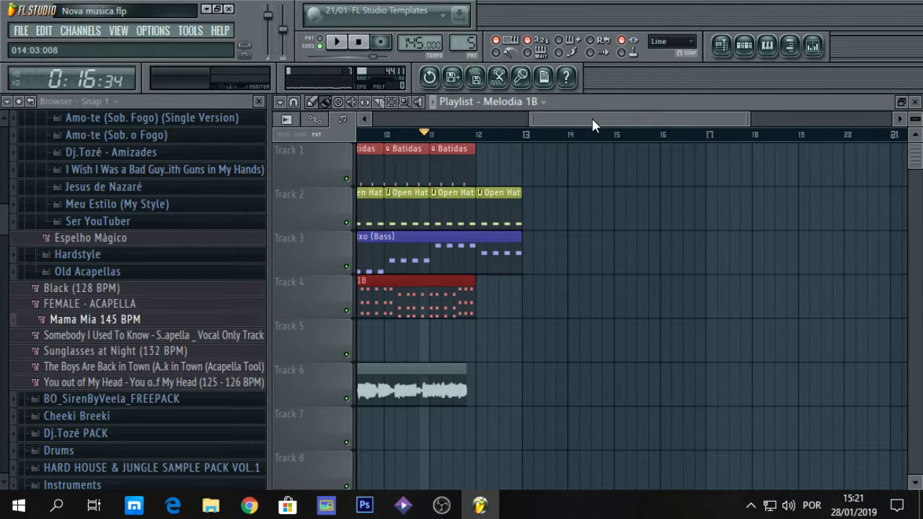
Step: Play the whole arrangement from bar 1 with the drums and bass unmuted
drag(593, 125, 433, 128)
click(393, 136)
click(357, 135)
key(space)
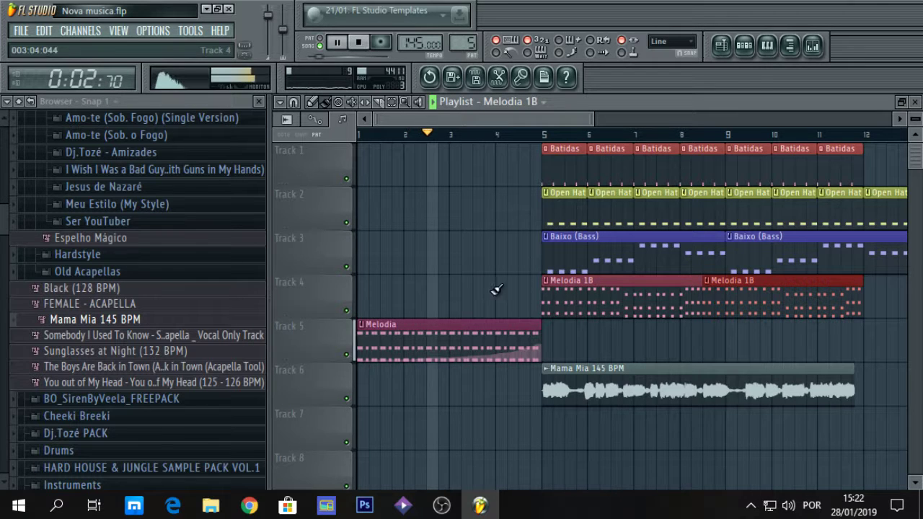
Step: Copy the reFX Nexus #3 notes from the Melodia 1B pattern and paste them over the reFX Nexus #2 notes in Melodia
double_click(558, 305)
key(space)
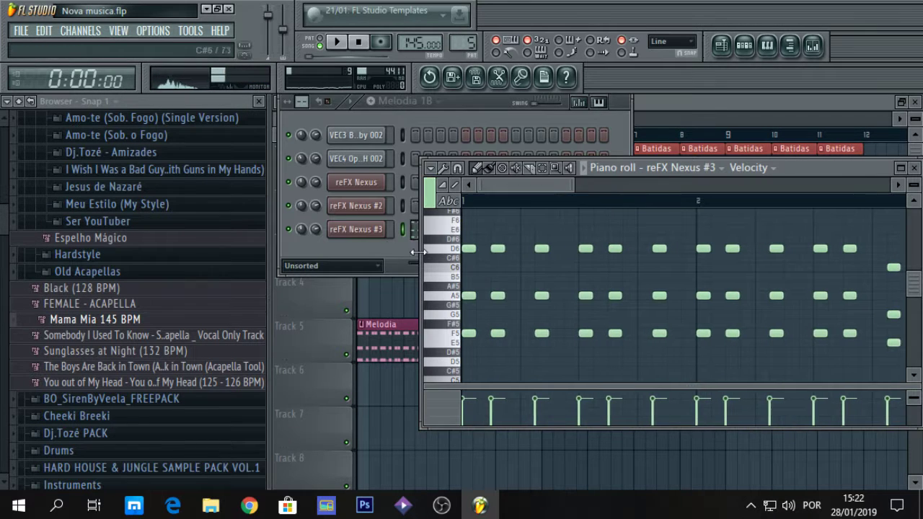
right_click(347, 231)
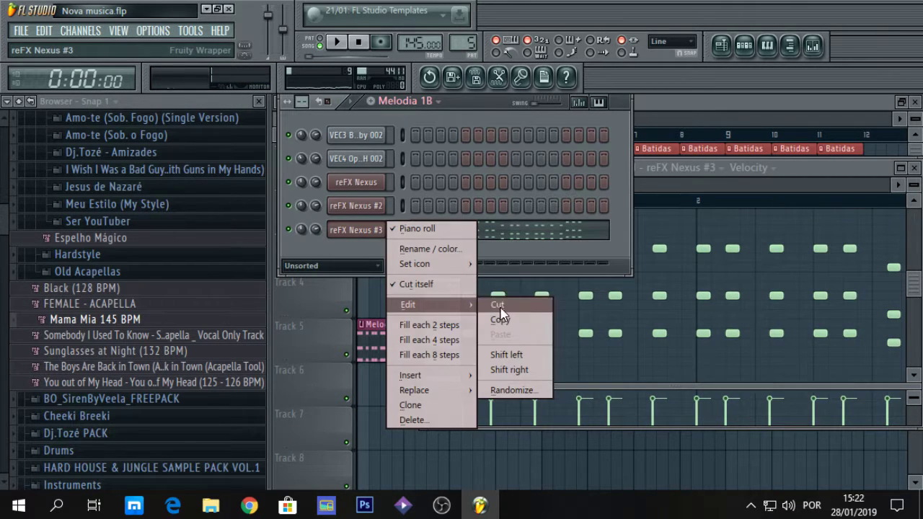
click(416, 229)
right_click(364, 207)
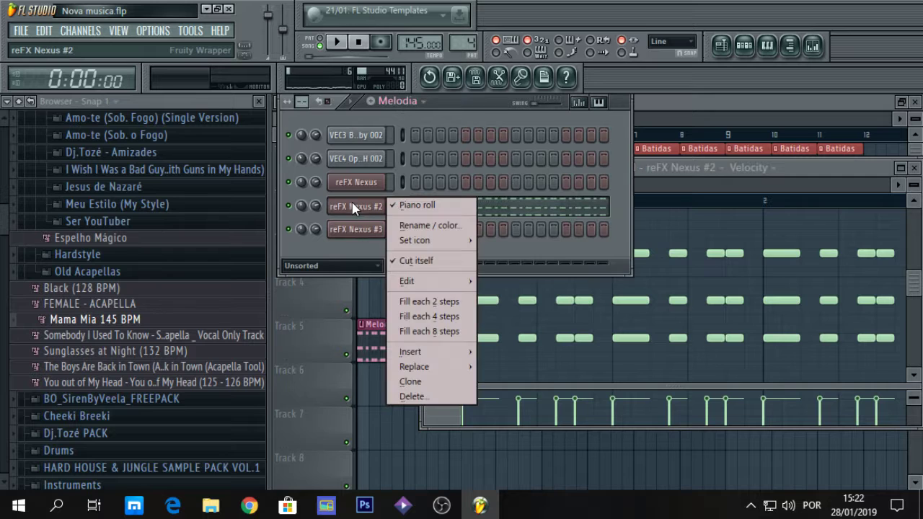
click(519, 313)
click(690, 109)
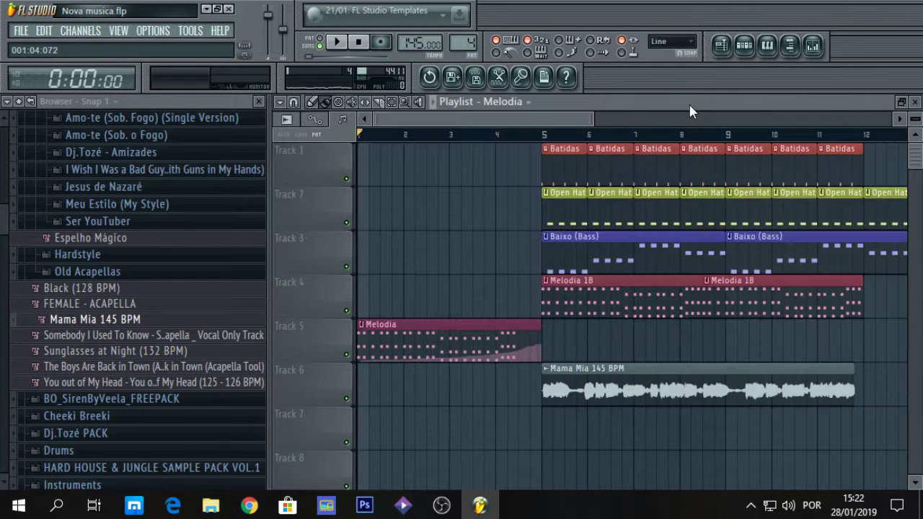
Step: Open the Melodia clip's reFX Nexus #2 notes and add an F5, A5 and D6 chord on beat 3 of bar 4
key(space)
double_click(504, 321)
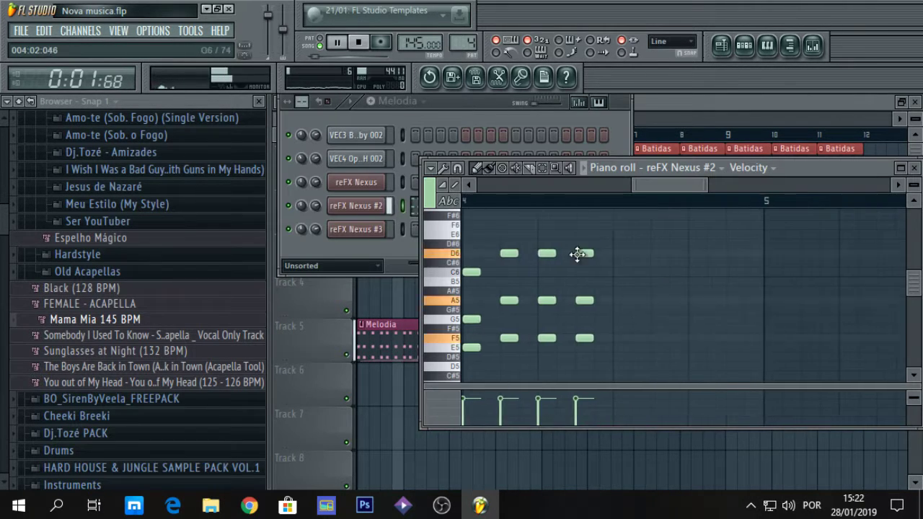
key(space)
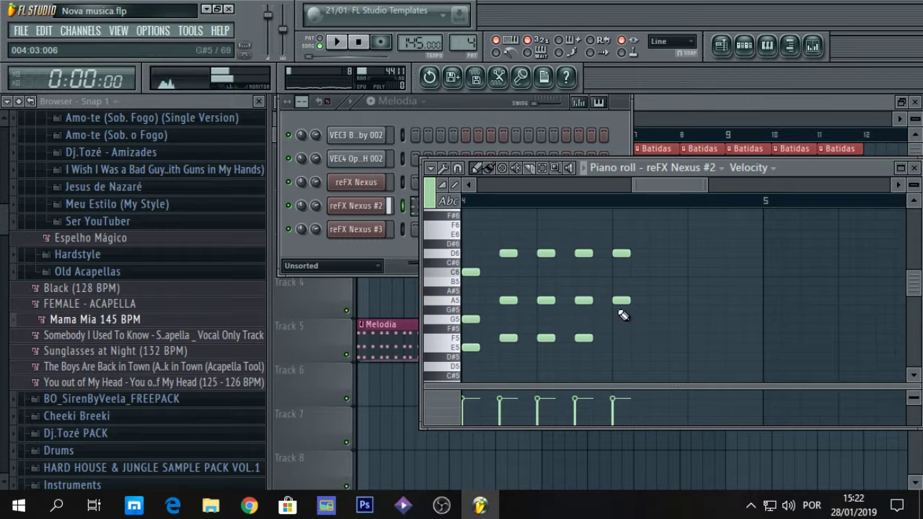
click(620, 338)
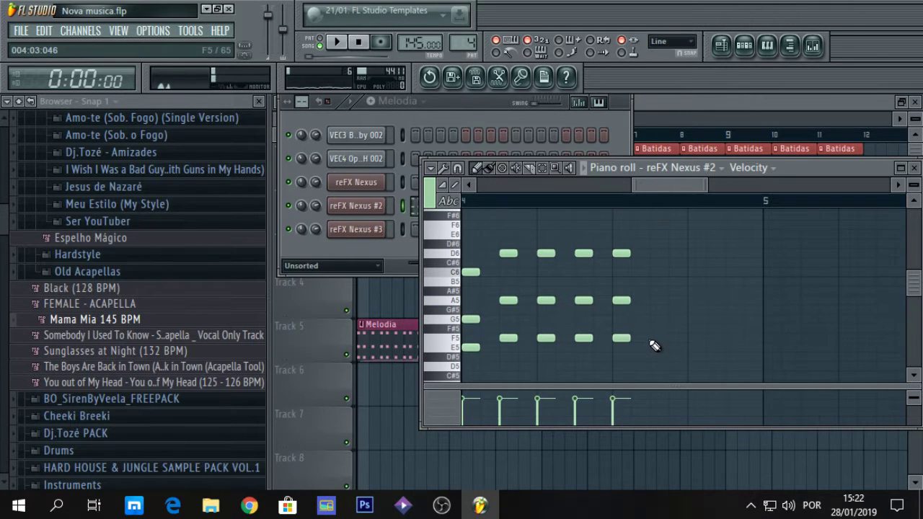
double_click(828, 169)
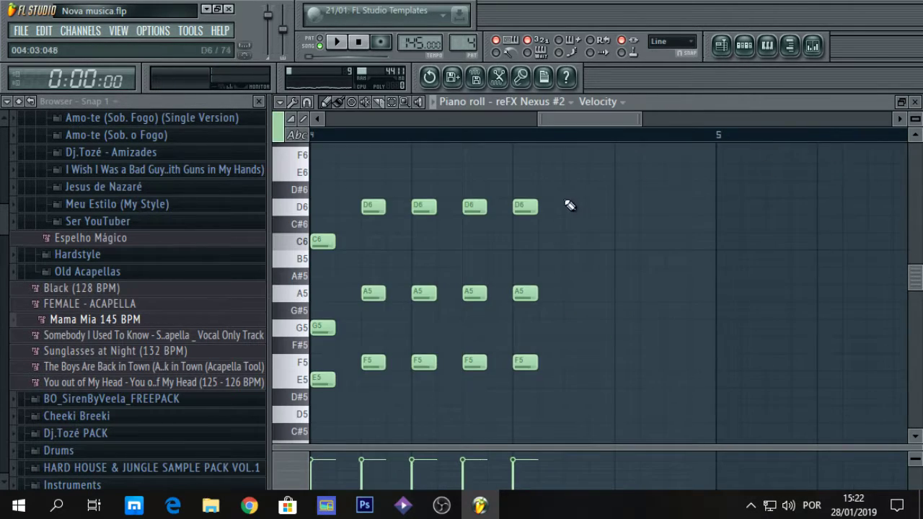
Step: Replace the last F5, A5 and D6 chord with one a quarter beat after beat 3 of bar 4
drag(543, 114, 246, 139)
drag(377, 138, 549, 130)
click(639, 213)
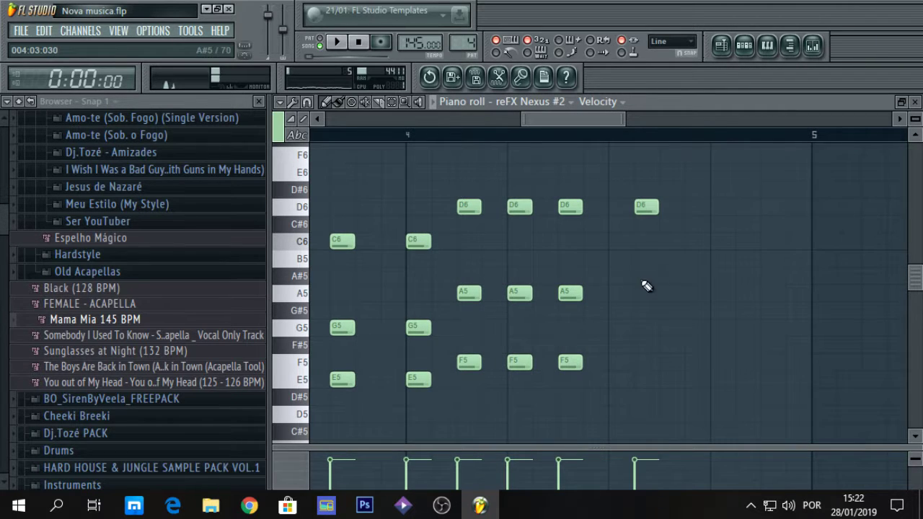
click(638, 295)
click(644, 359)
Step: Add F5, A5 and D6 chords on beat 4 of bar 4 and half a beat after it
click(716, 362)
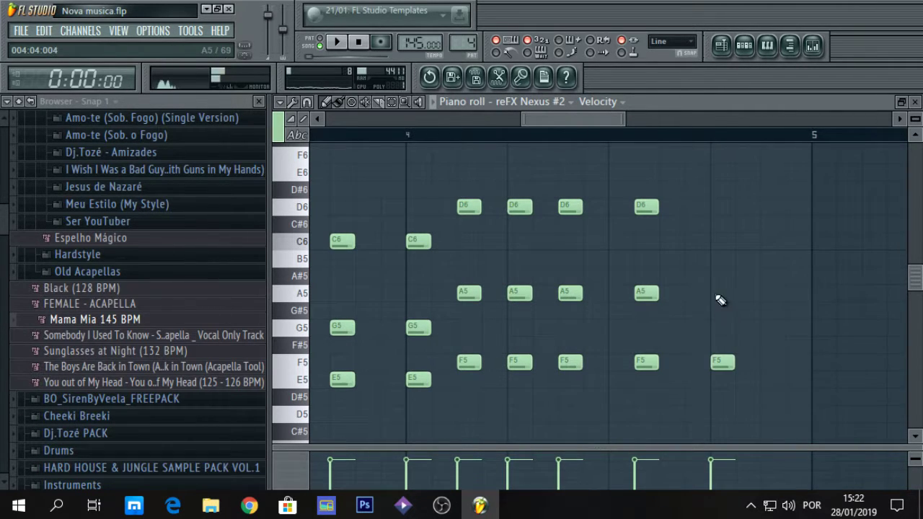
click(718, 294)
click(717, 209)
click(766, 209)
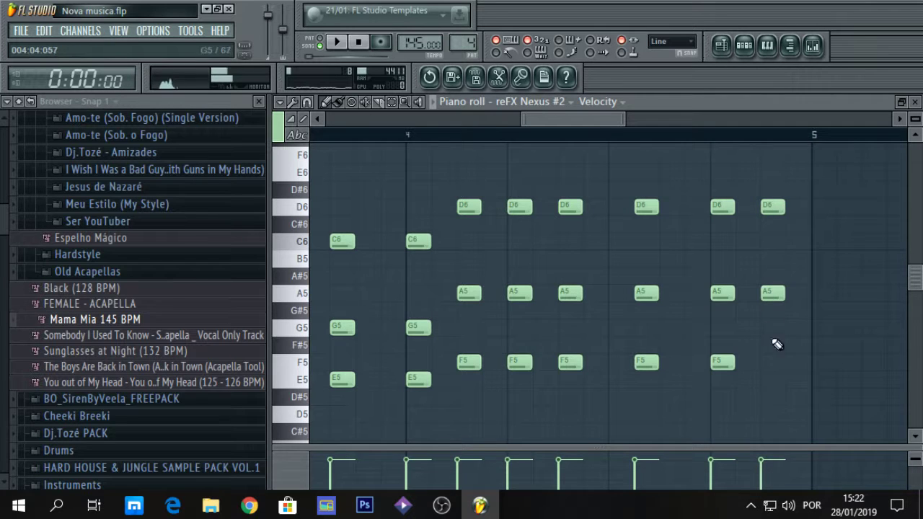
Step: Return to the playlist and play the arrangement from late in bar 4, listening to the transition out of the Melodia intro
double_click(746, 103)
click(733, 114)
click(516, 134)
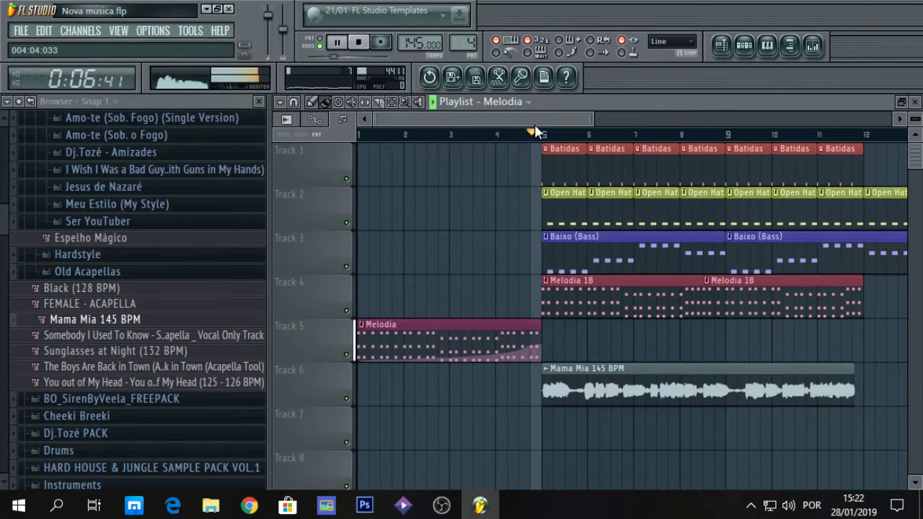
drag(545, 114, 579, 114)
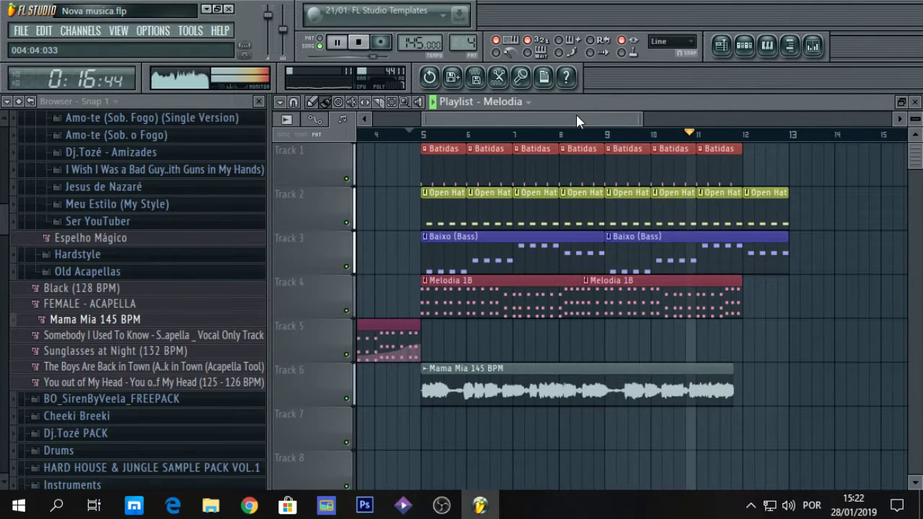
key(space)
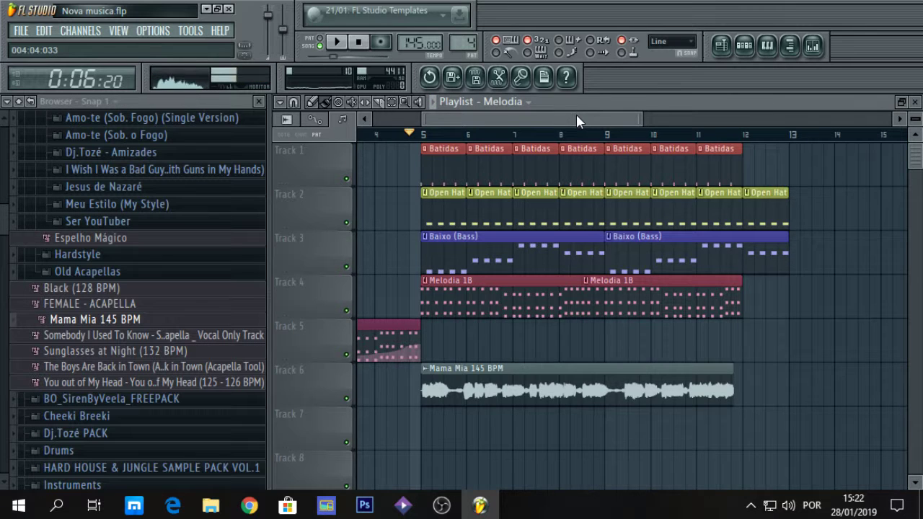
Step: Shrink the playlist back to its smaller window and save the project
double_click(575, 101)
click(10, 29)
click(24, 93)
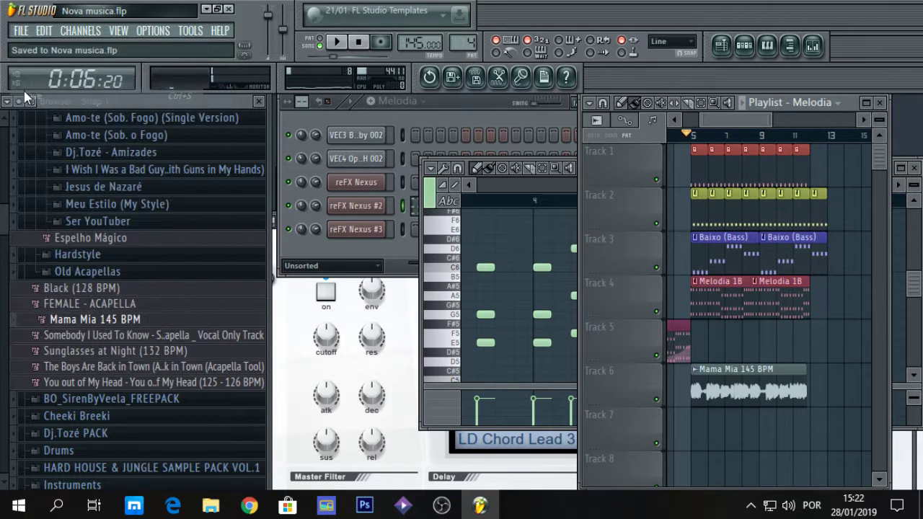
Step: Copy the reFX Nexus #3 notes from the Melodia 1B pattern
click(460, 101)
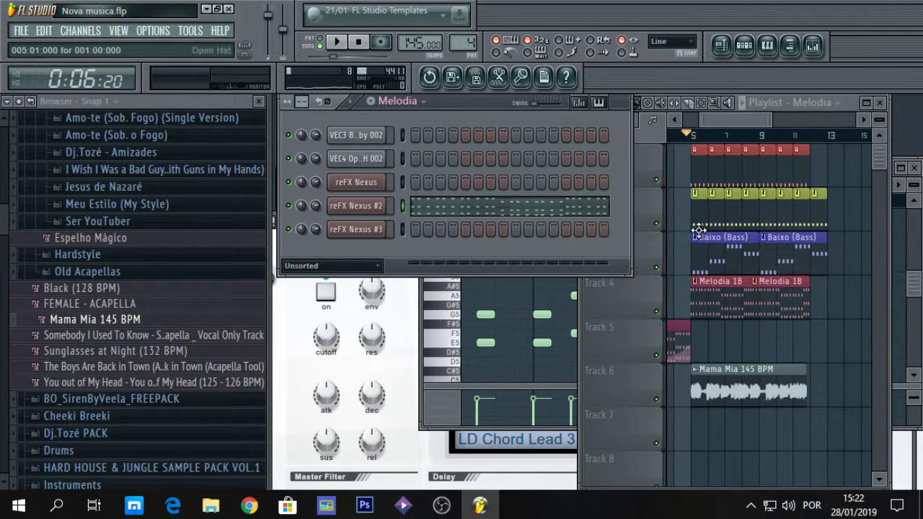
click(727, 297)
right_click(375, 238)
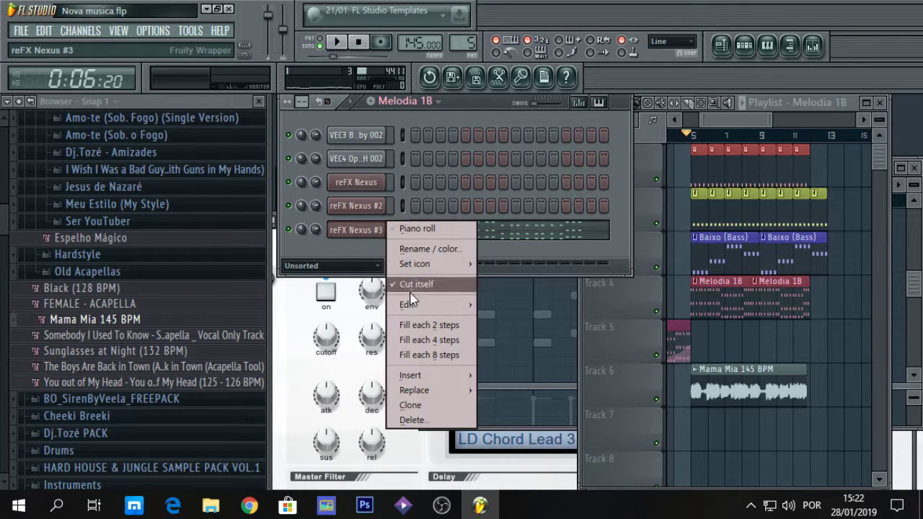
mouse_move(458, 305)
click(538, 324)
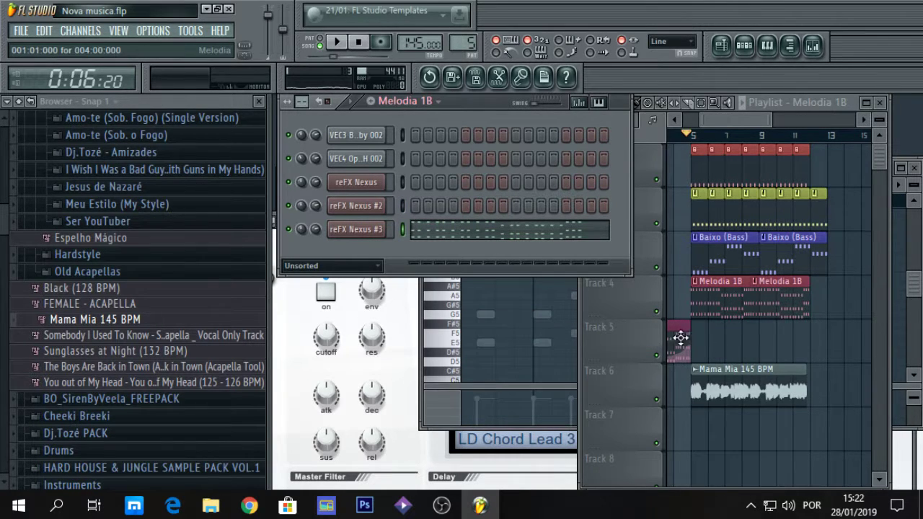
Step: Switch to the Melodia pattern, insert an A.N.Ax64 instrument channel and mute reFX Nexus #2
click(404, 101)
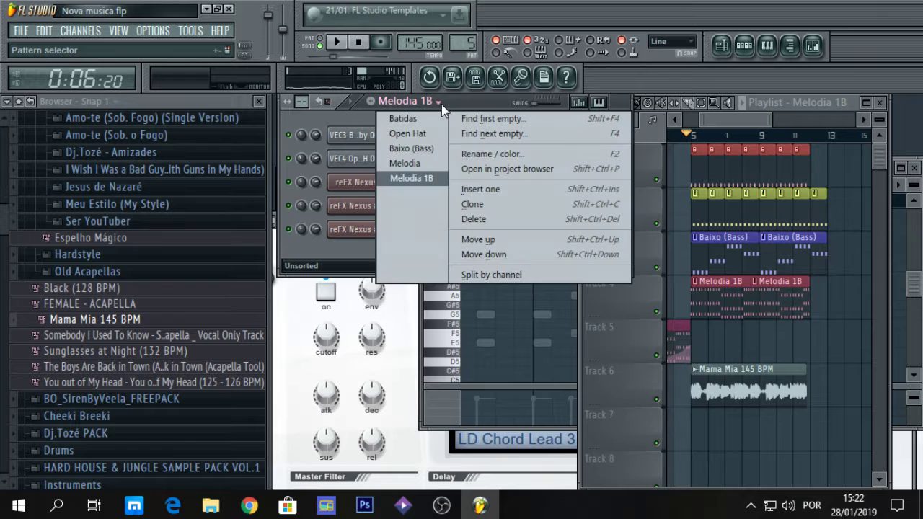
click(392, 165)
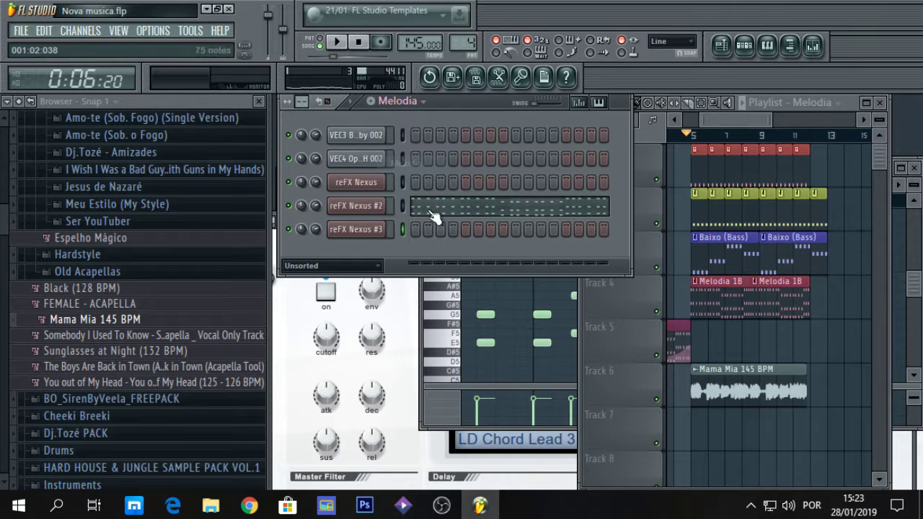
right_click(353, 234)
mouse_move(415, 375)
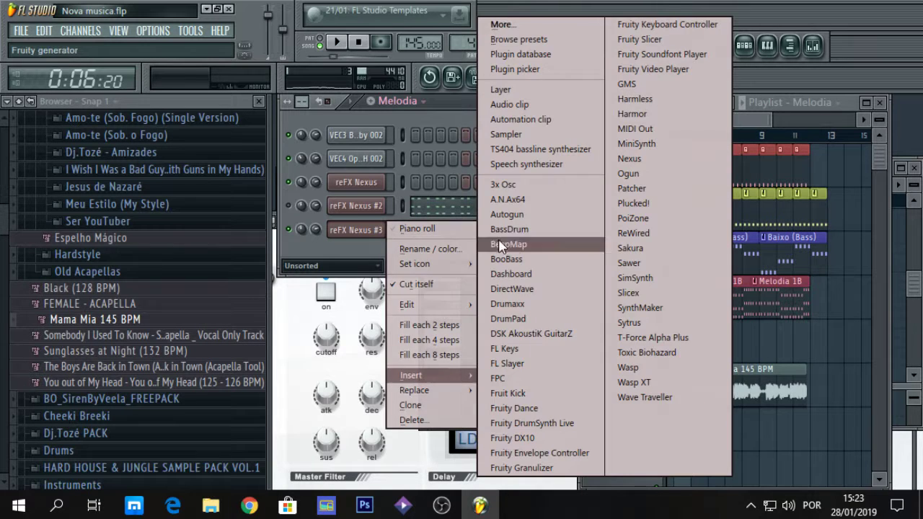
click(506, 200)
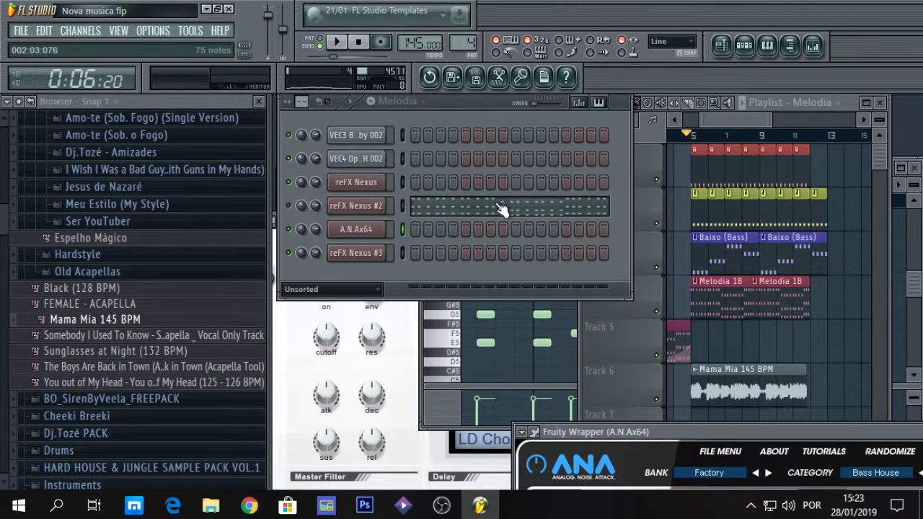
Step: Paste the copied notes into the reFX Nexus #3 channel of the Melodia pattern
right_click(376, 254)
mouse_move(406, 325)
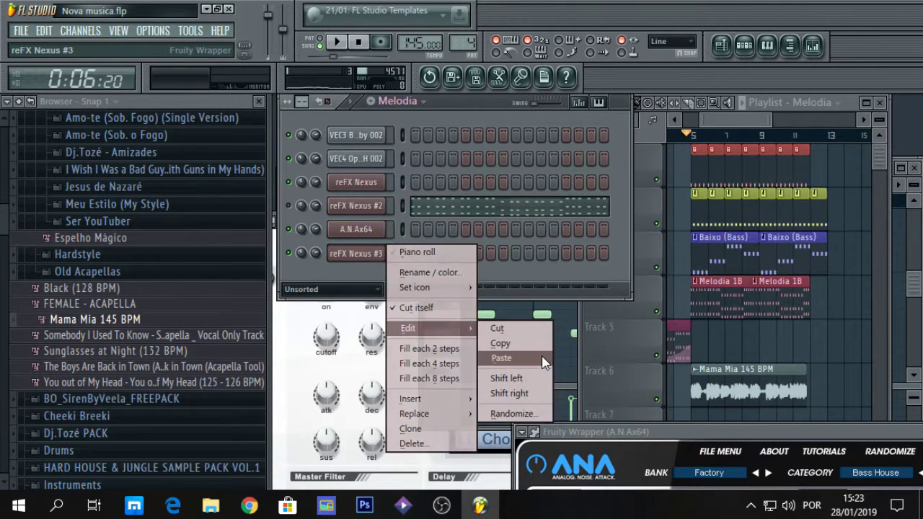
click(497, 358)
Step: Switch playback to pattern mode, play Melodia and move the A.N.Ax64 window below the channel list
drag(677, 442, 475, 119)
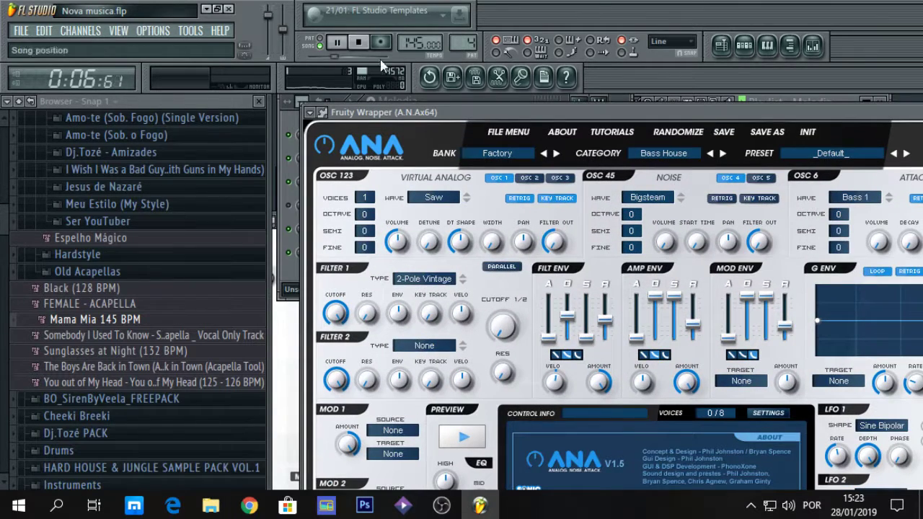
key(space)
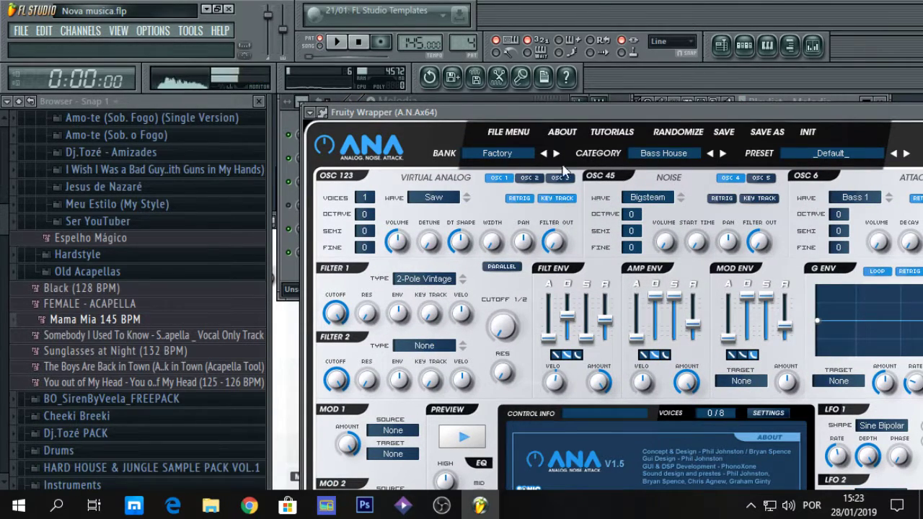
drag(490, 108, 416, 271)
key(space)
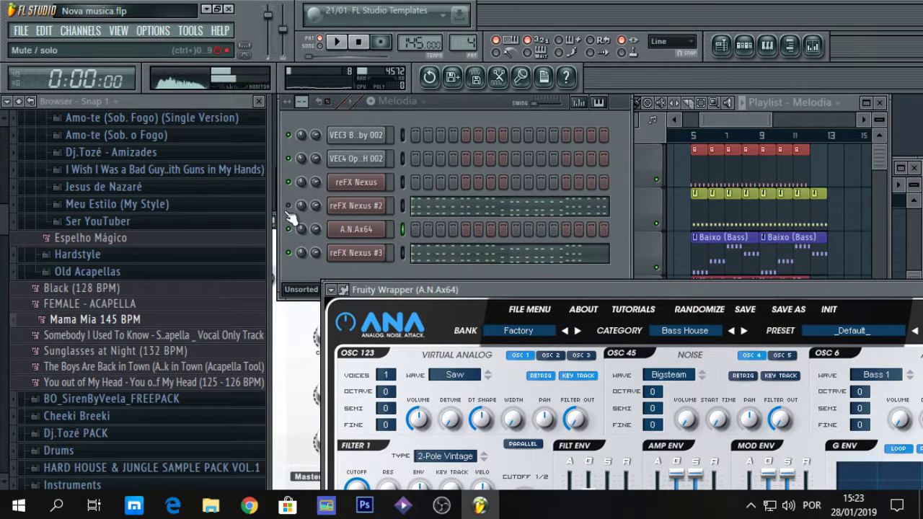
Step: Cut the notes from reFX Nexus #3 and paste them into the A.N.Ax64 channel of Melodia
right_click(346, 254)
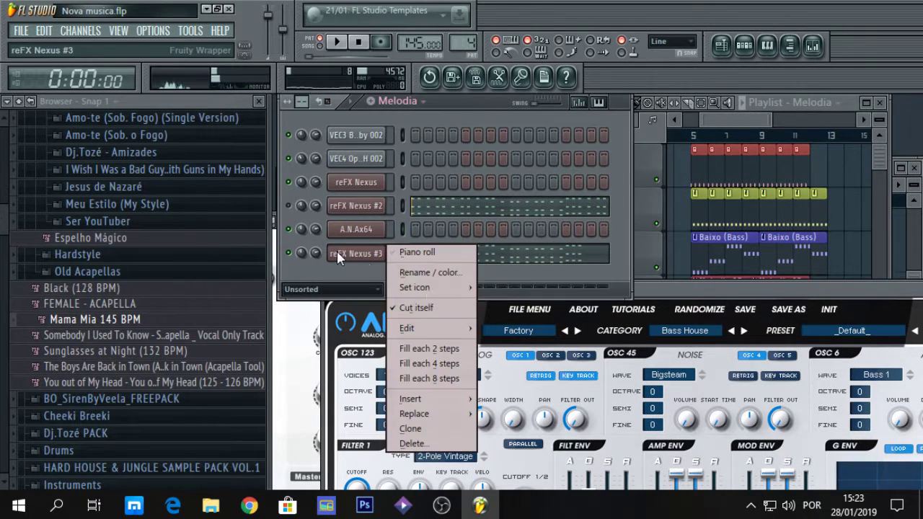
mouse_move(418, 328)
click(498, 330)
right_click(346, 230)
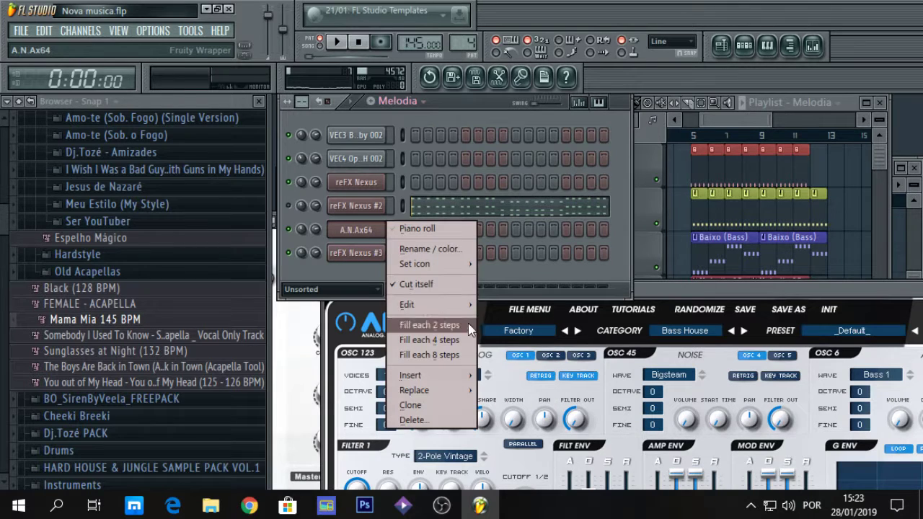
mouse_move(433, 308)
click(520, 337)
Step: Bring the A.N.Ax64 controls into view and set its preset category to Plucks Trance
drag(760, 319, 660, 203)
click(608, 216)
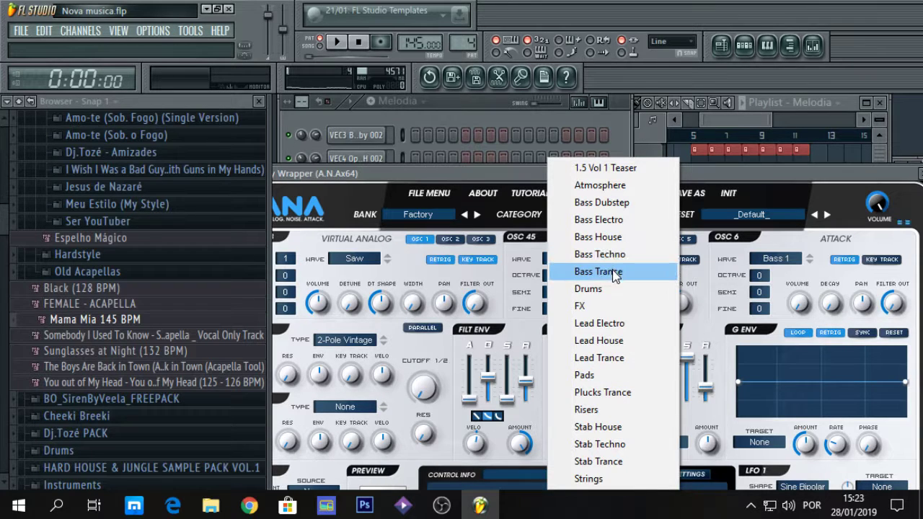
click(603, 393)
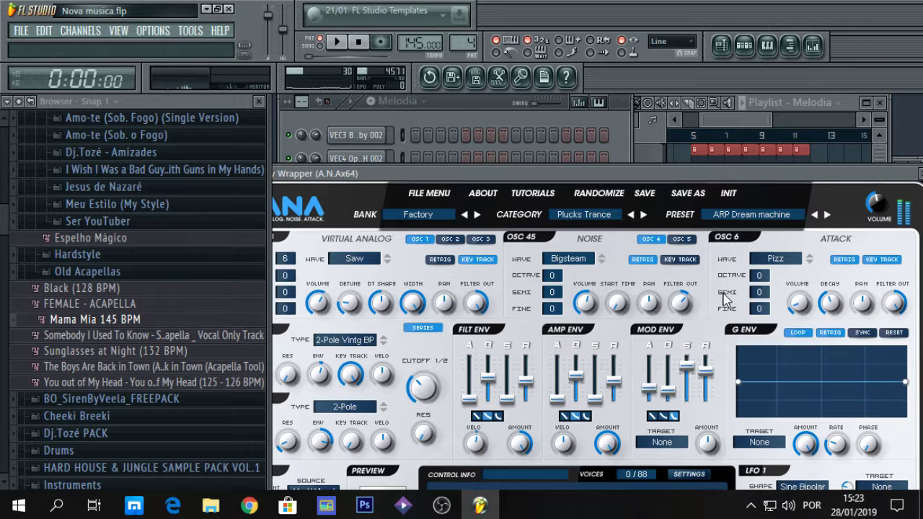
Step: Audition the Plucks Trance presets while Melodia plays, stopping at Simple Pluck 2, and set its Filter 1 key tracking to 57.7%
key(space)
click(826, 215)
click(826, 215)
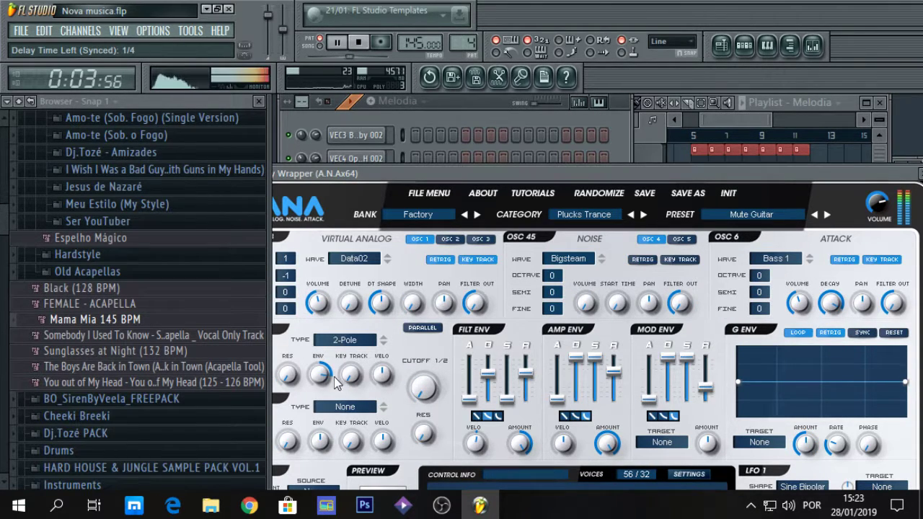
click(826, 215)
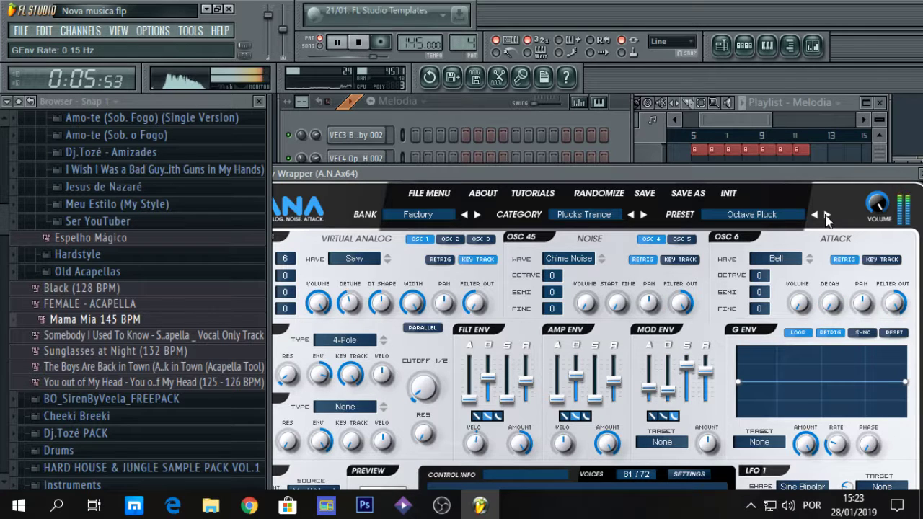
drag(354, 388, 346, 435)
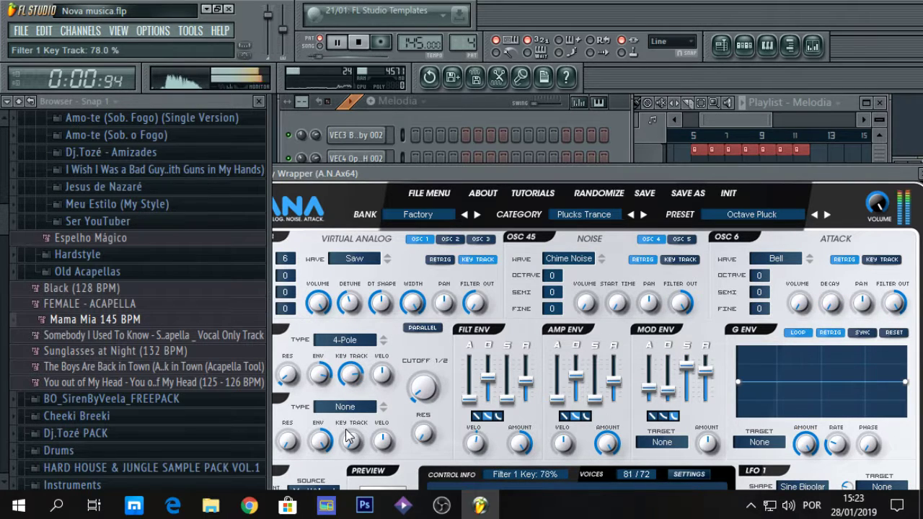
click(827, 215)
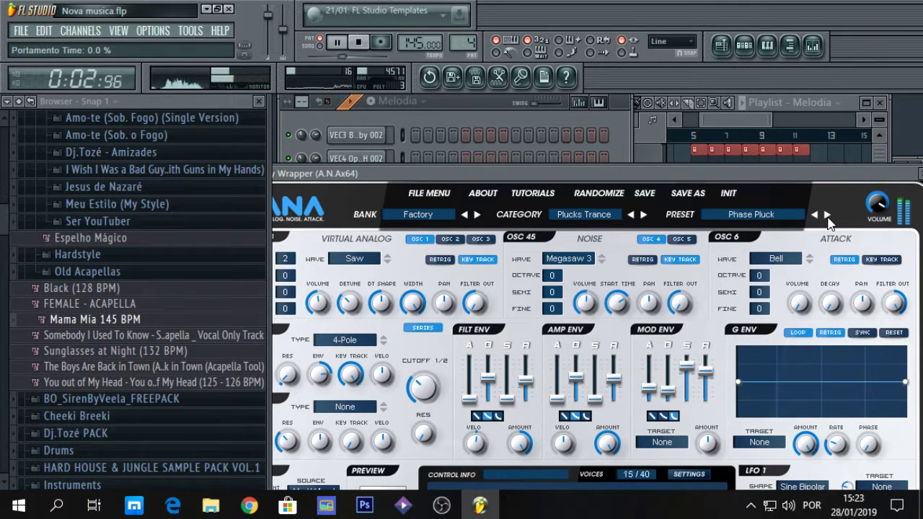
click(826, 215)
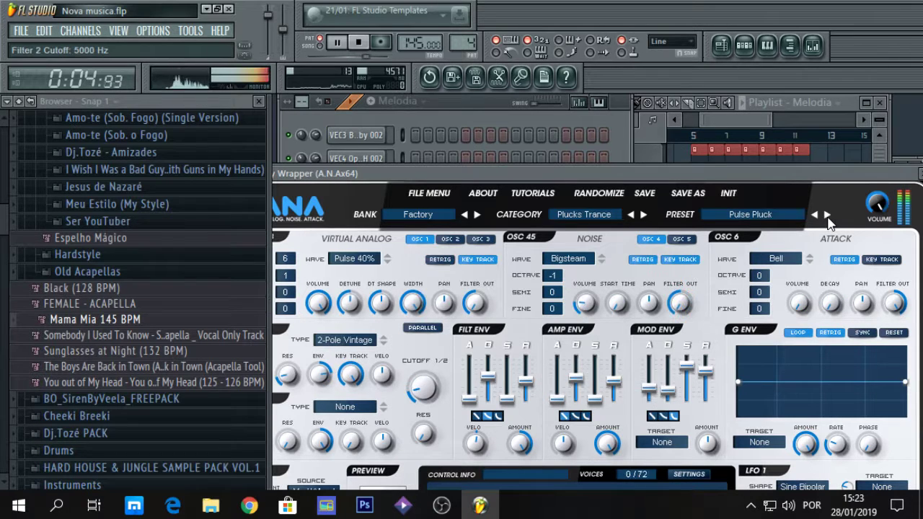
click(826, 214)
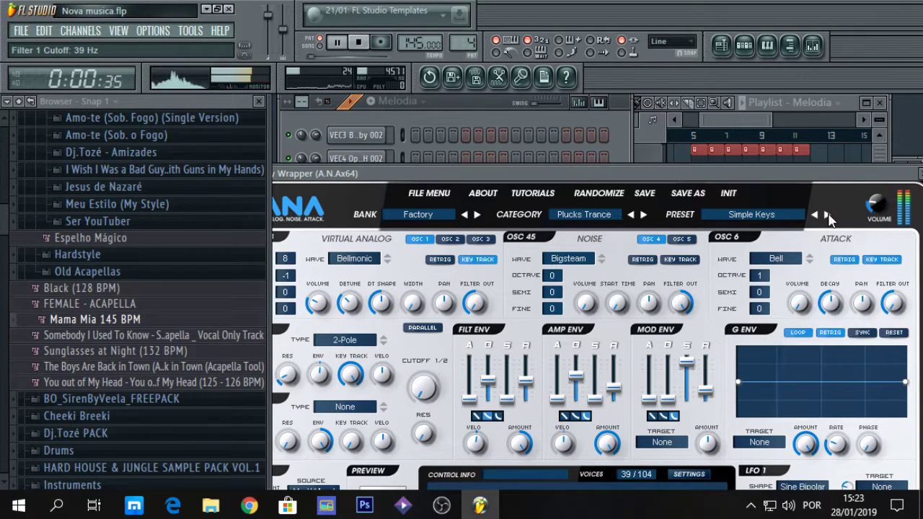
click(826, 215)
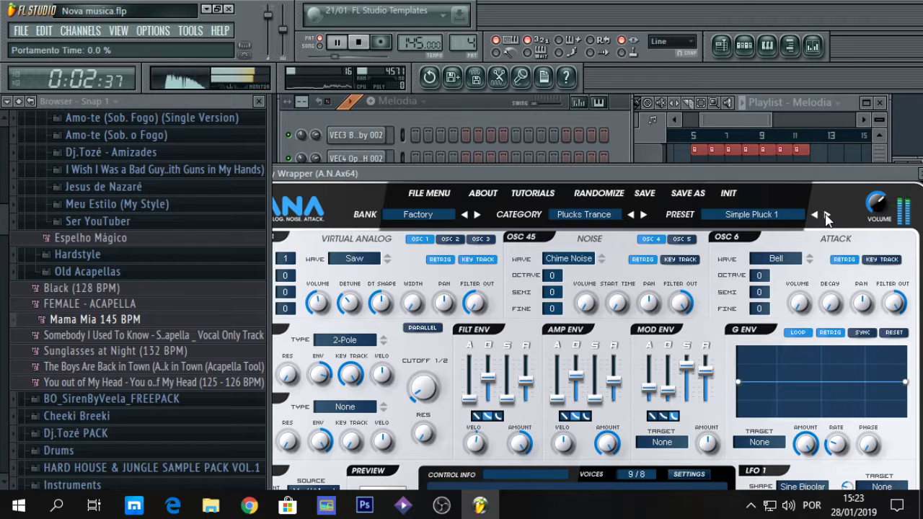
click(826, 215)
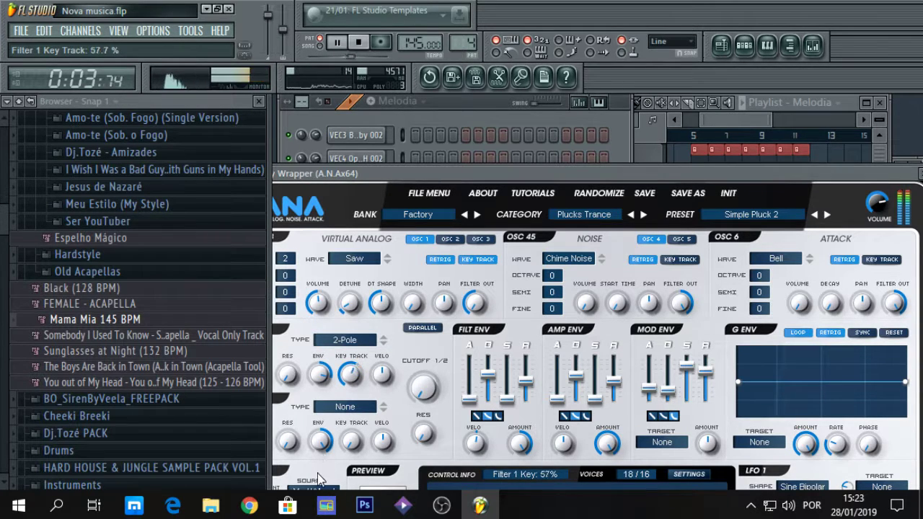
drag(317, 490, 318, 491)
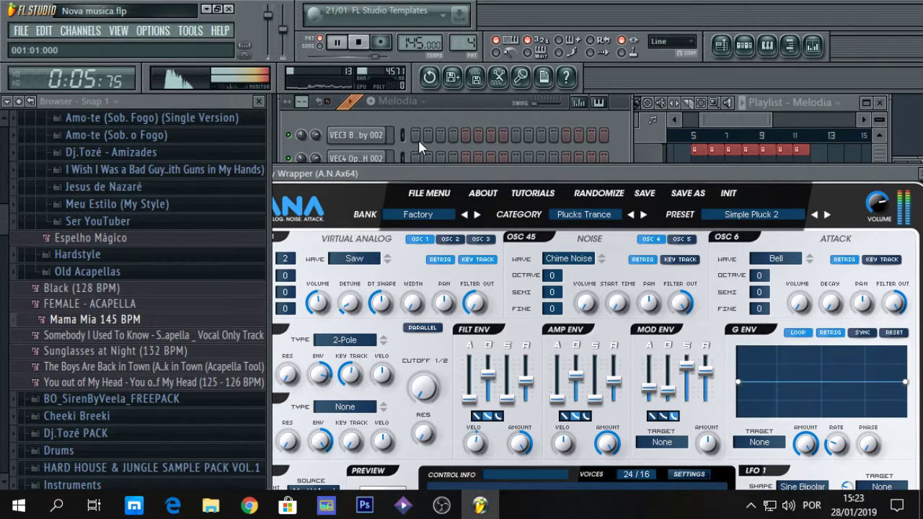
Step: Stop playback, copy the notes of reFX Nexus #2 and paste them into the A.N.Ax64 channel of Melodia
key(space)
click(457, 108)
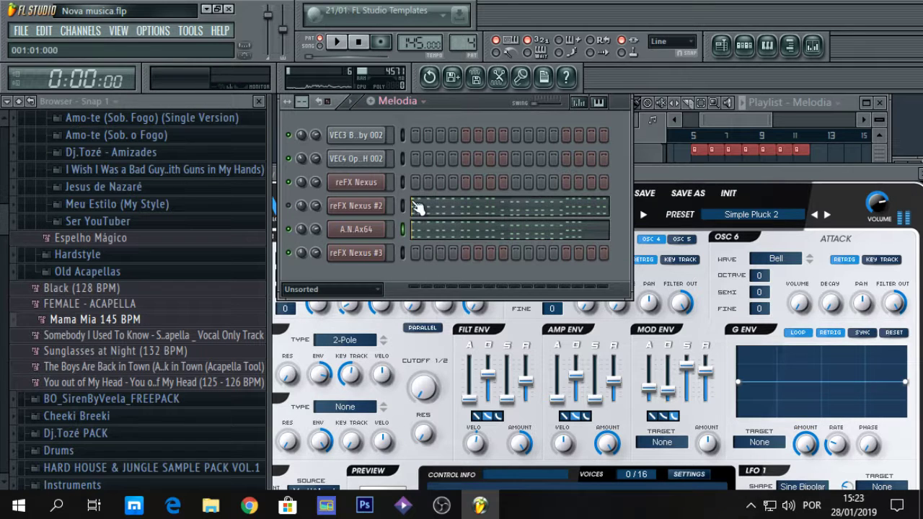
right_click(360, 230)
mouse_move(412, 278)
click(502, 294)
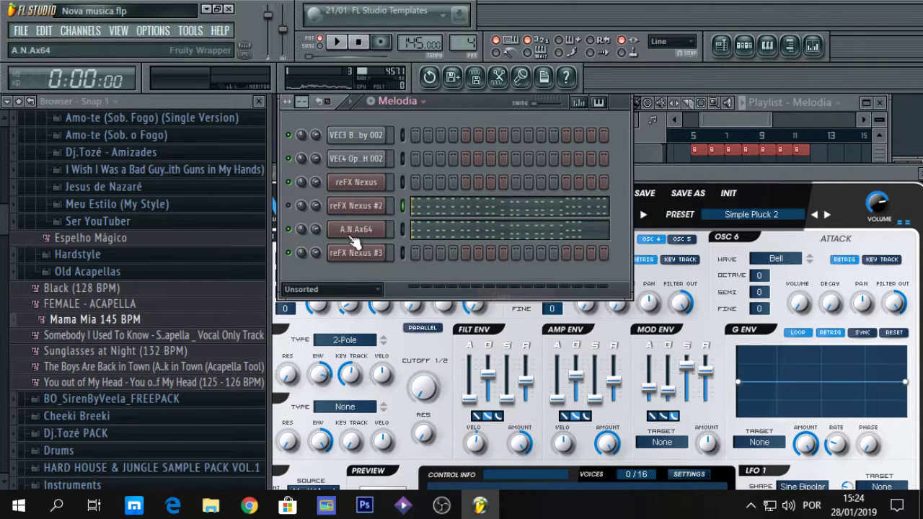
right_click(356, 242)
mouse_move(425, 301)
click(519, 336)
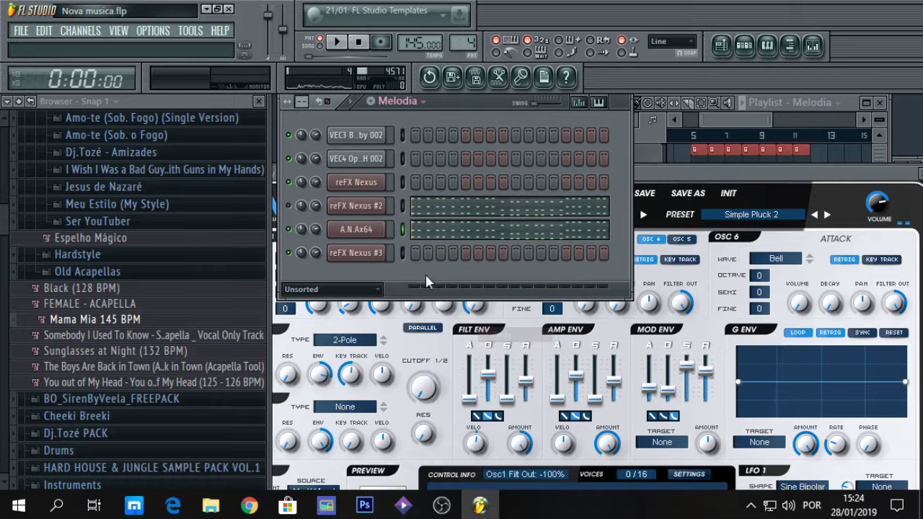
Step: Clone the A.N.Ax64 channel and paste the copied notes into the clone, A.N.Ax64 #2
right_click(361, 229)
click(431, 406)
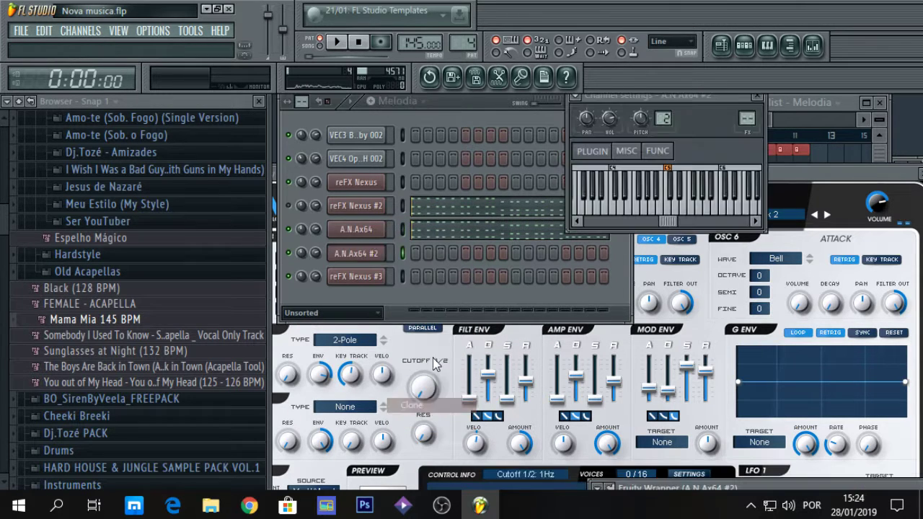
right_click(354, 254)
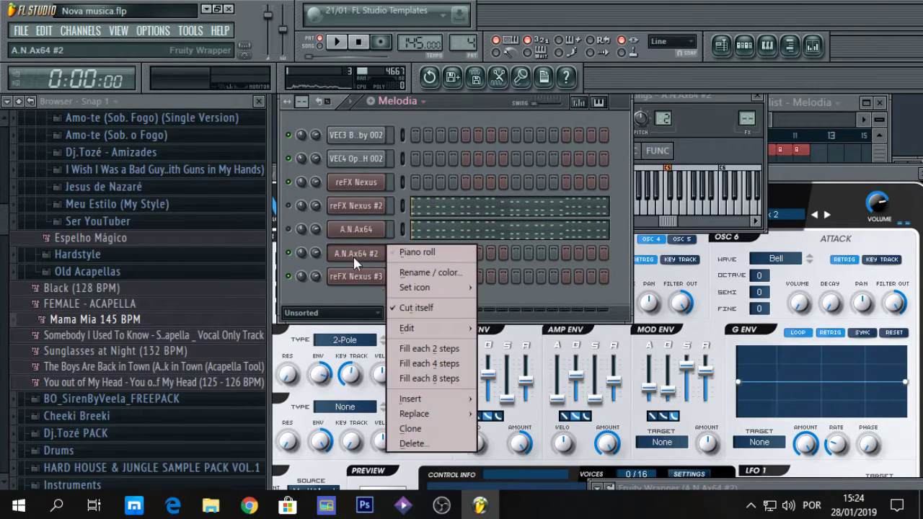
mouse_move(422, 328)
click(504, 336)
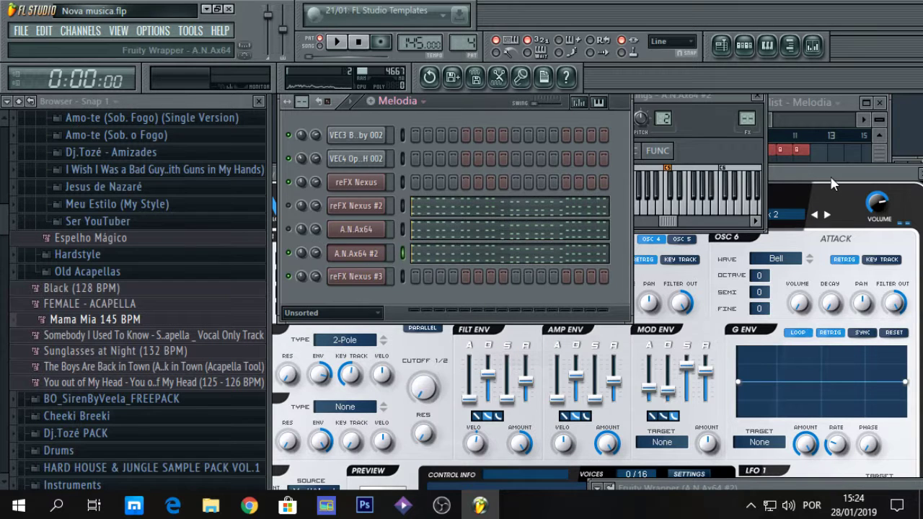
Step: Audition the Plucks Trance presets of A.N.Ax64 from Simple Pluck 3 through Sine Cave while Melodia plays, and stop playback
click(831, 184)
key(space)
click(826, 214)
click(793, 214)
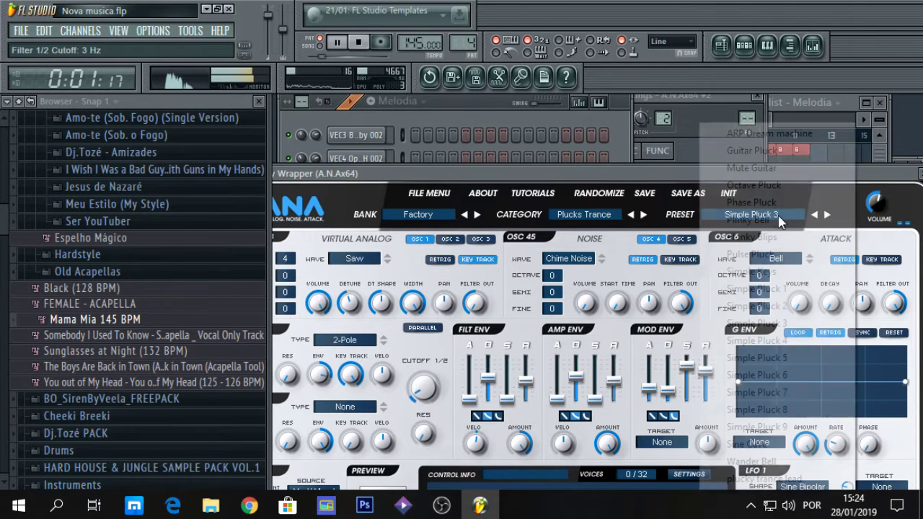
click(778, 339)
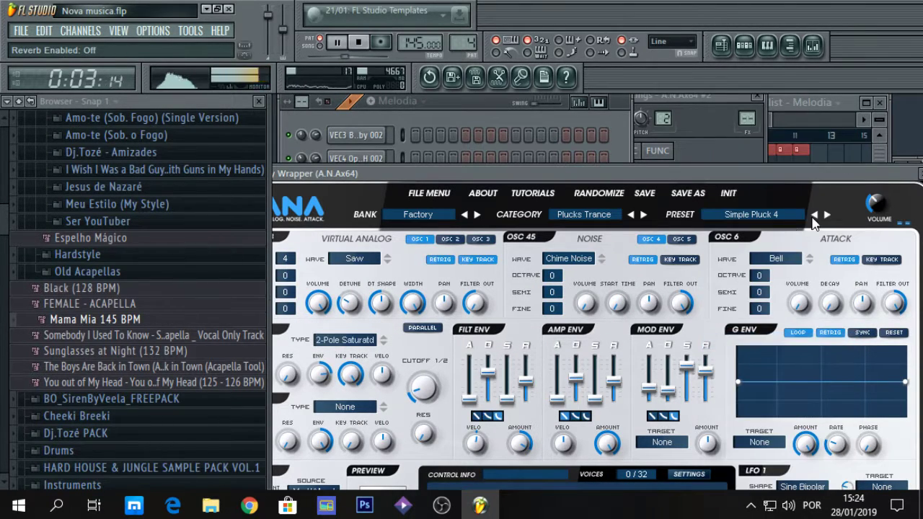
click(827, 215)
click(827, 215)
click(827, 215)
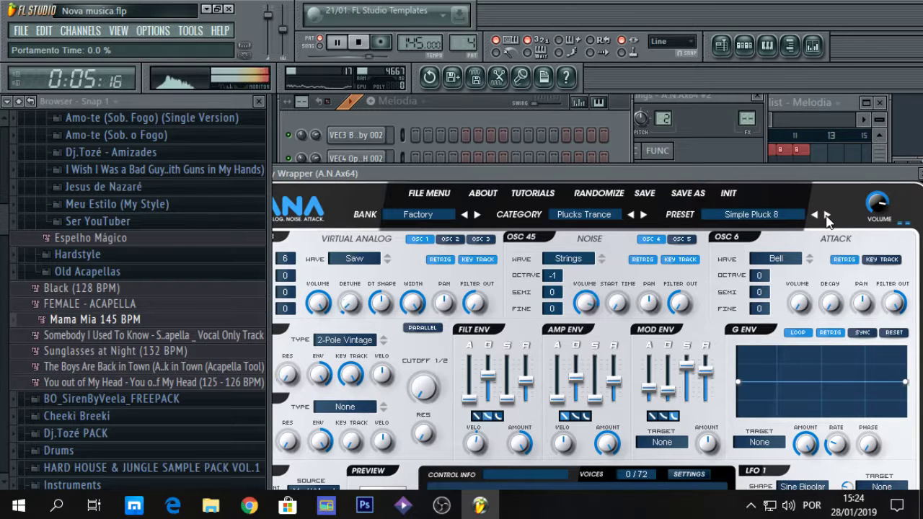
click(827, 214)
click(827, 215)
click(793, 214)
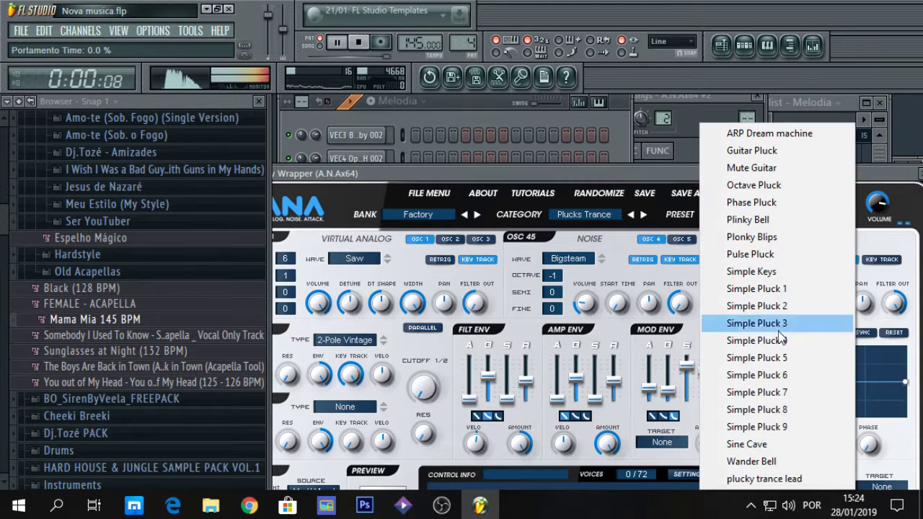
click(757, 441)
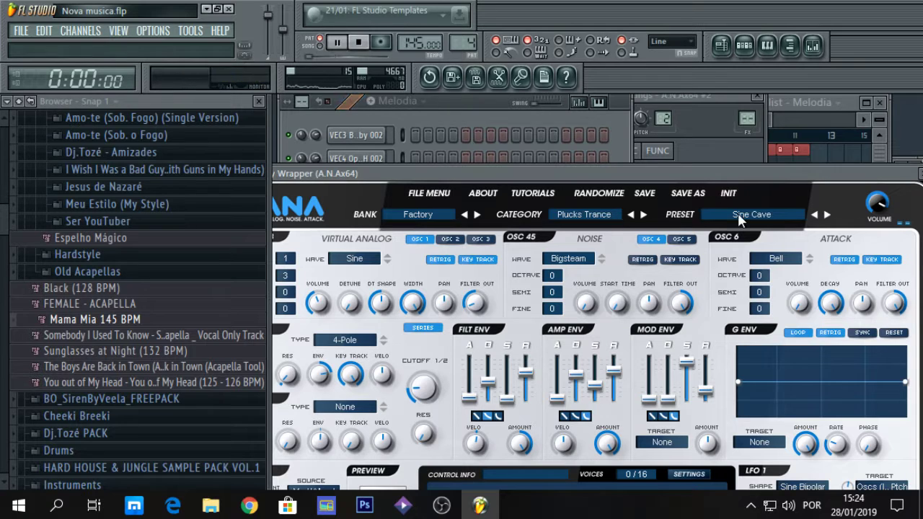
click(465, 116)
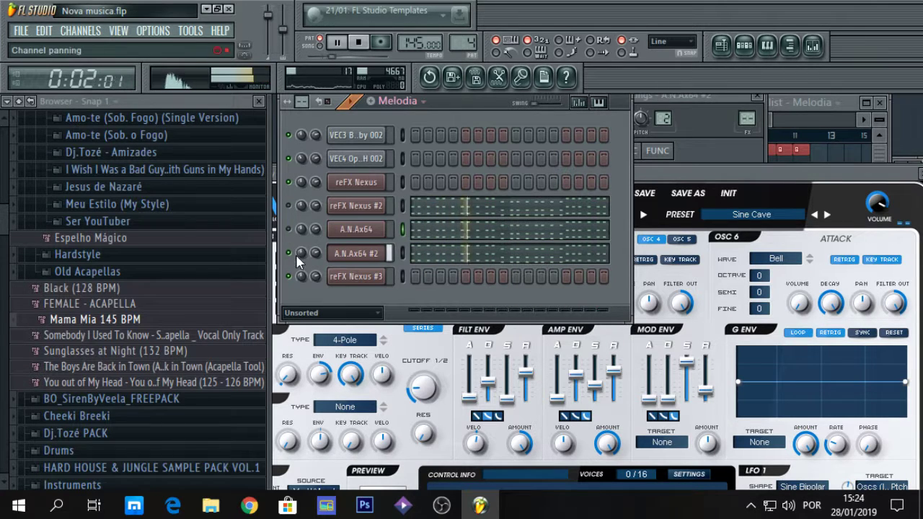
key(space)
Step: Try the Wander Bell preset in A.N.Ax64 and go back through the presets to Simple Pluck 4
click(826, 215)
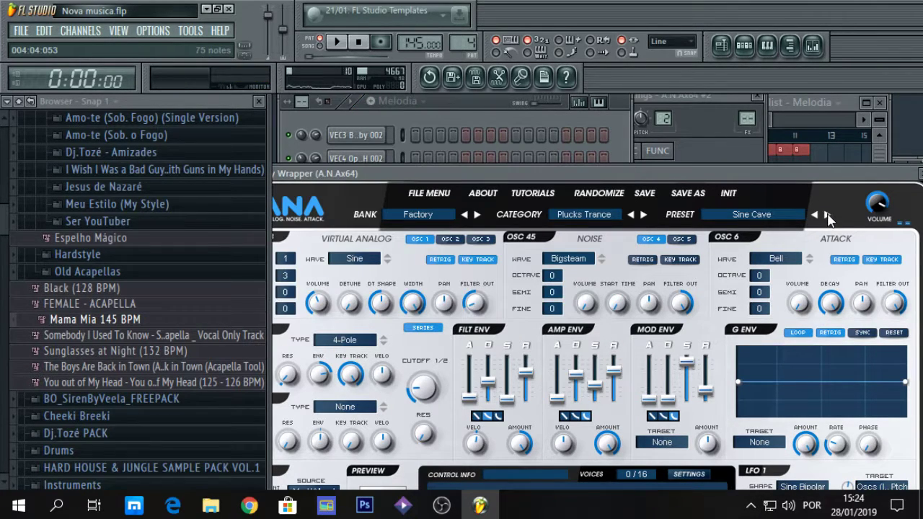
click(827, 216)
key(space)
key(space)
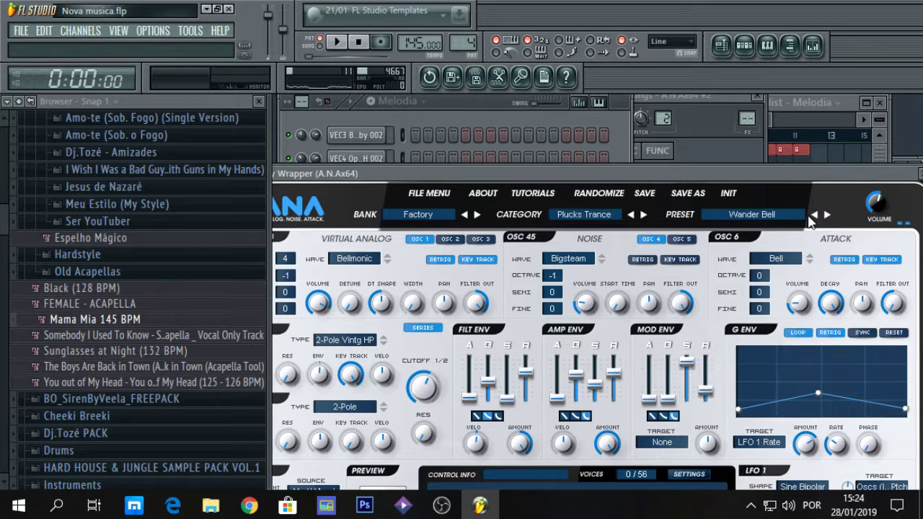
click(815, 215)
click(814, 215)
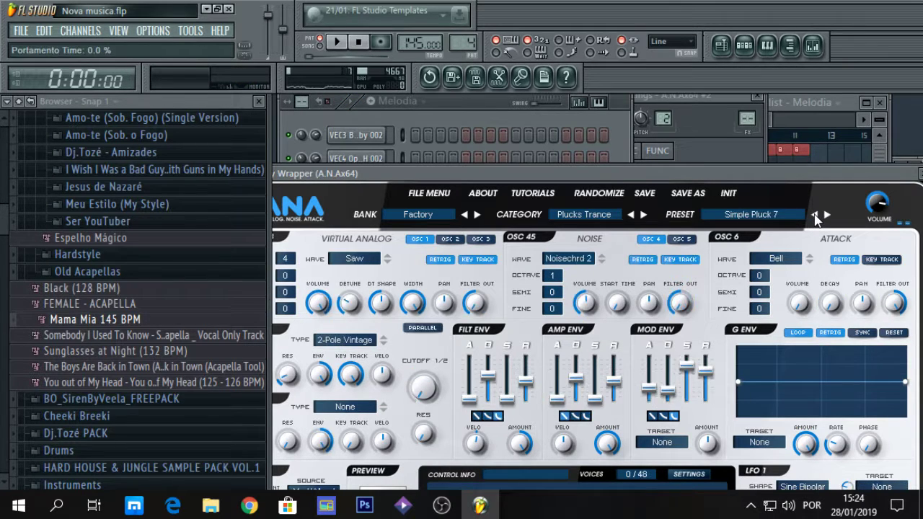
click(815, 215)
click(815, 215)
Step: Open the A.N.Ax64 #2 synth window below the channel list, mute its channel and unmute A.N.Ax64
click(479, 97)
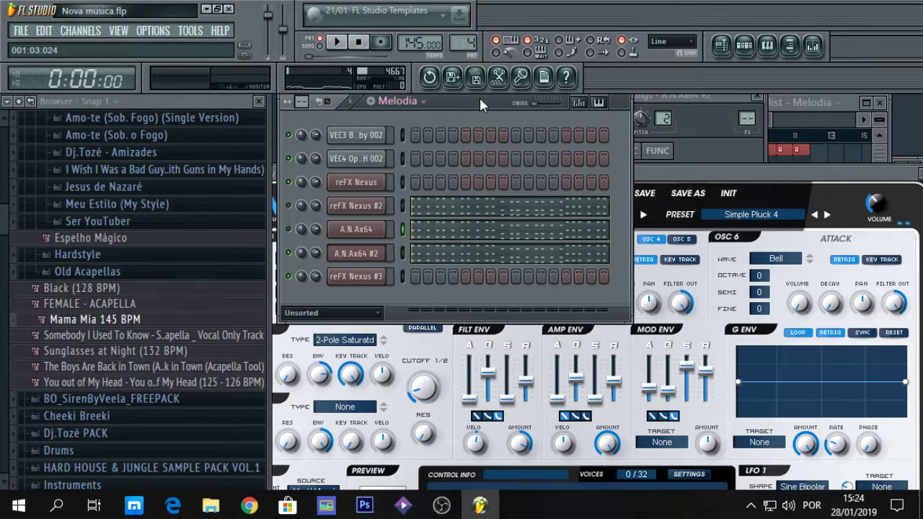
click(356, 252)
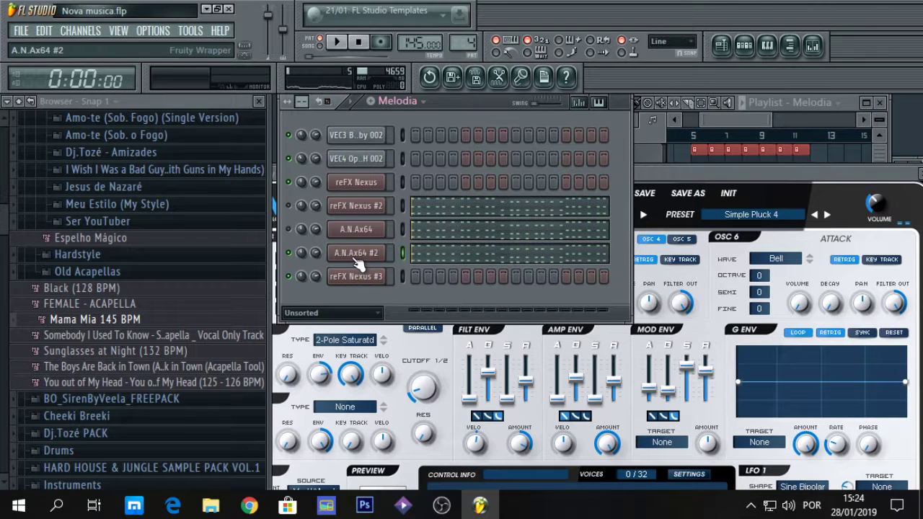
click(355, 256)
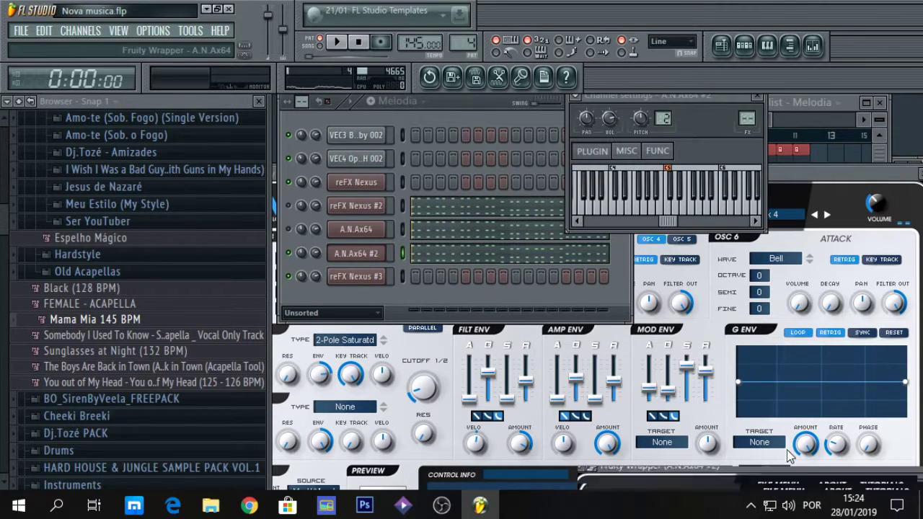
drag(818, 488, 560, 353)
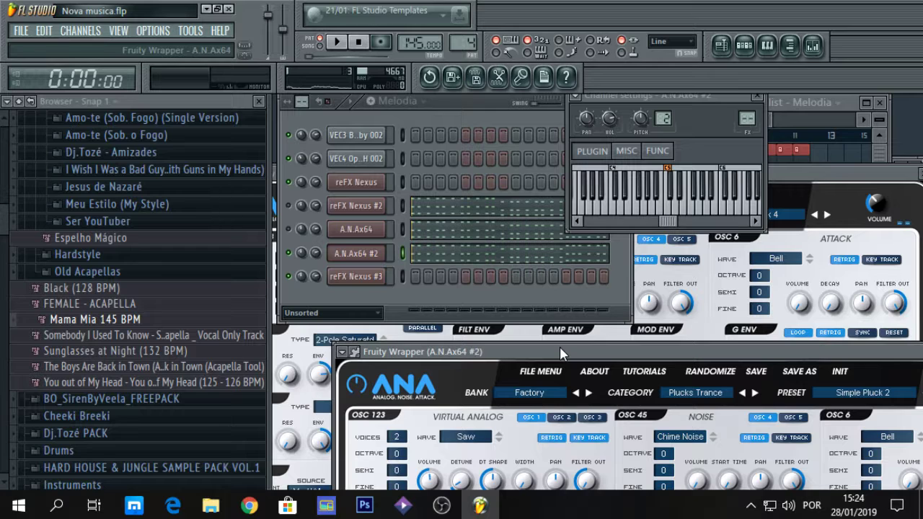
click(294, 242)
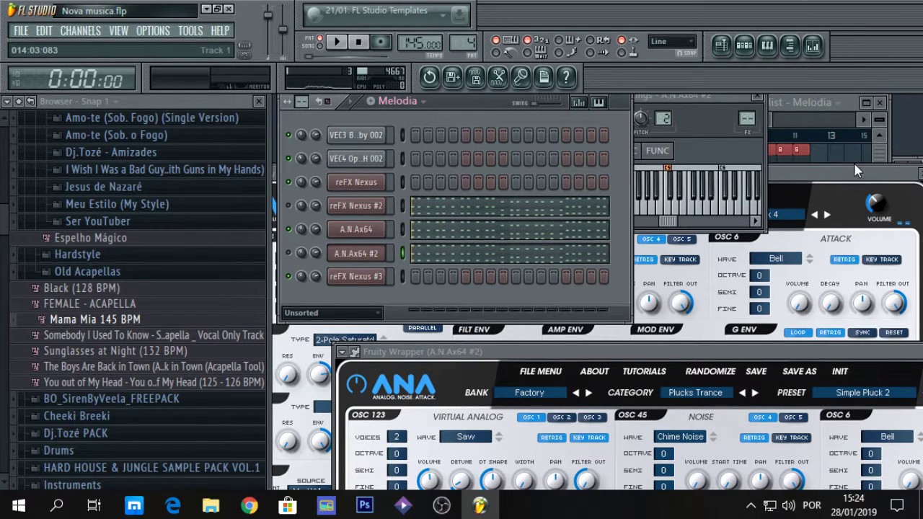
Step: Select the Simple Pluck 5 preset in A.N.Ax64 while Melodia plays and lower its Filter 1 key tracking
click(853, 170)
key(space)
click(827, 214)
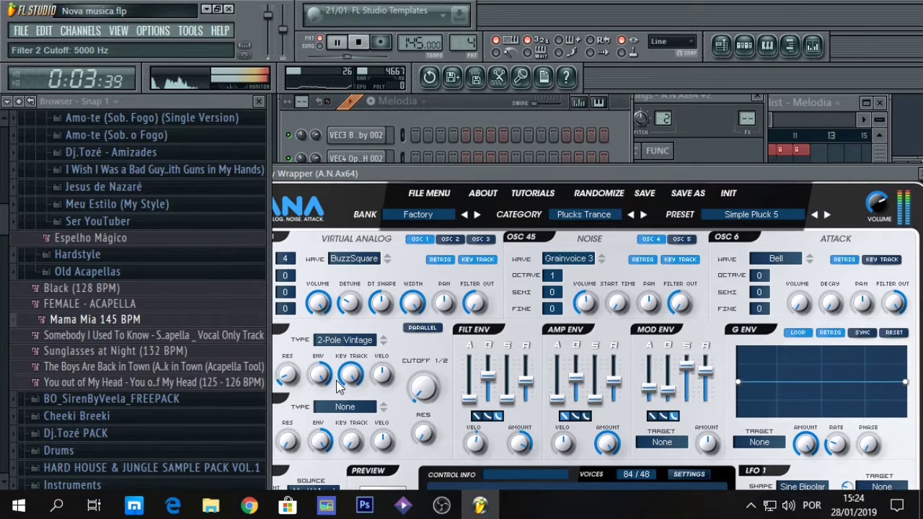
drag(354, 427, 347, 441)
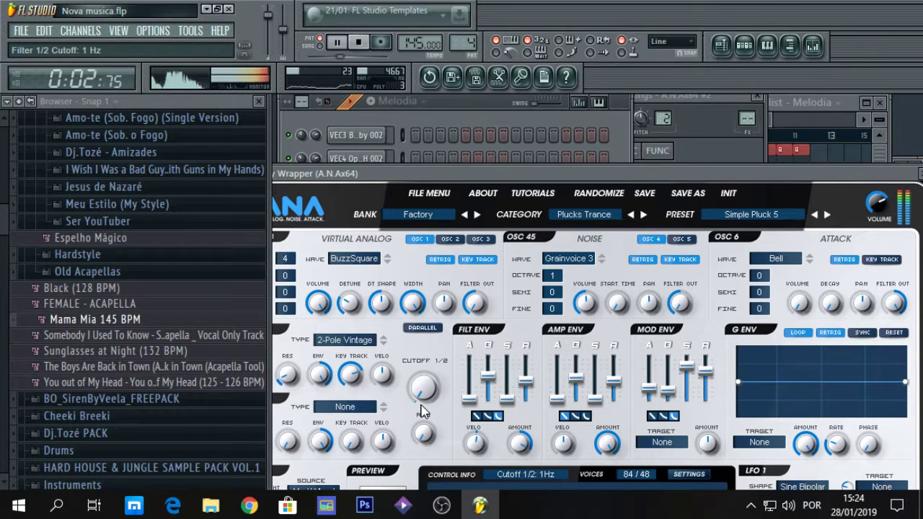
Step: Stop Melodia, bring the channel list forward and save the Nova musica project
key(F6)
key(space)
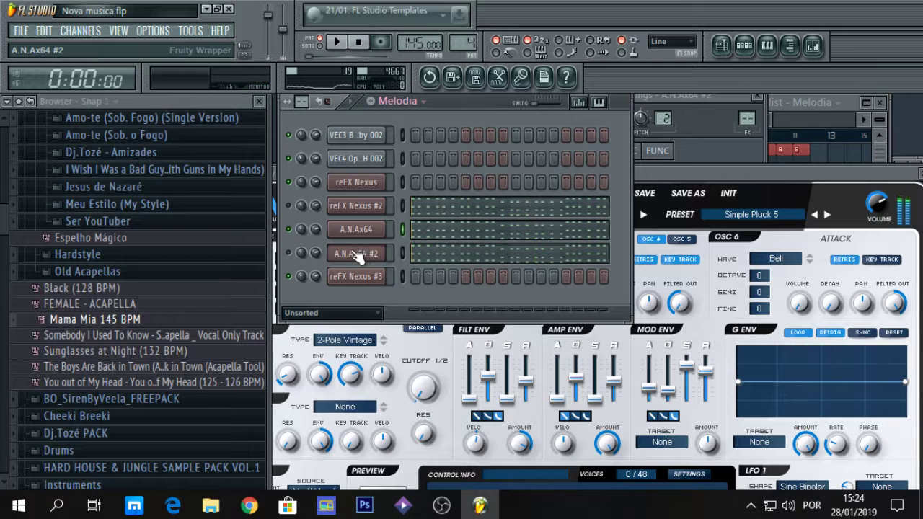
click(21, 30)
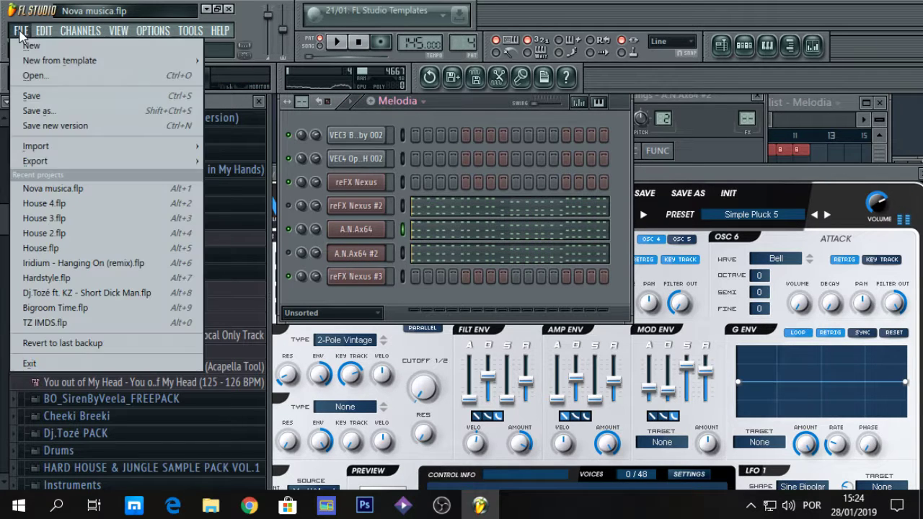
click(26, 94)
Step: Clone A.N.Ax64 #2, mute A.N.Ax64 and paste the copied notes into the new A.N.Ax64 #3 channel
right_click(349, 257)
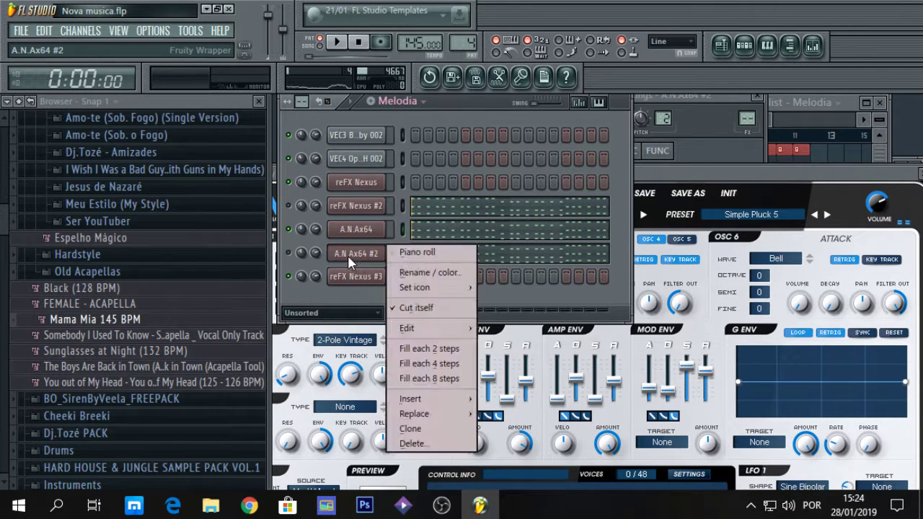
click(411, 428)
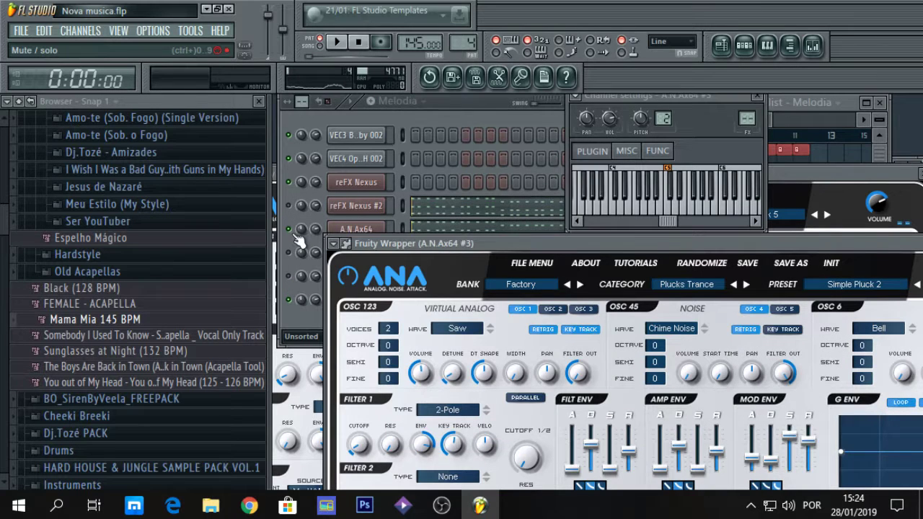
click(295, 238)
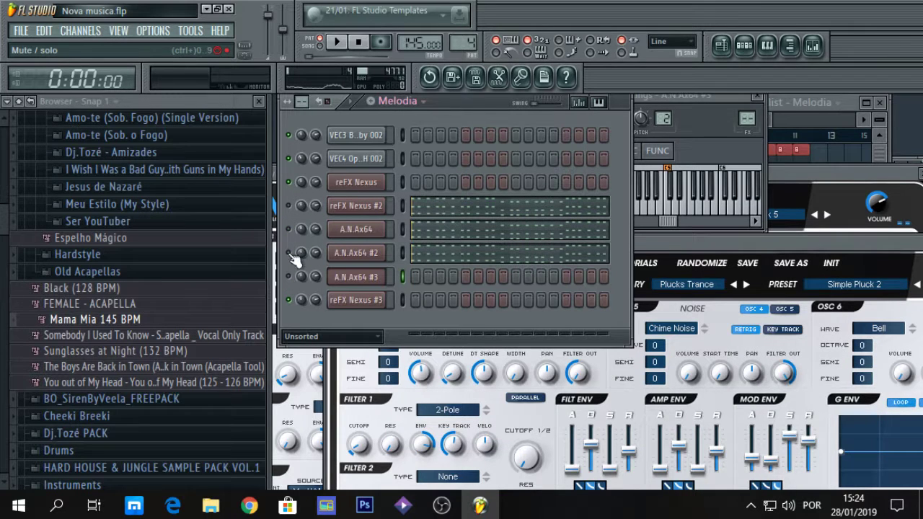
right_click(380, 279)
click(670, 287)
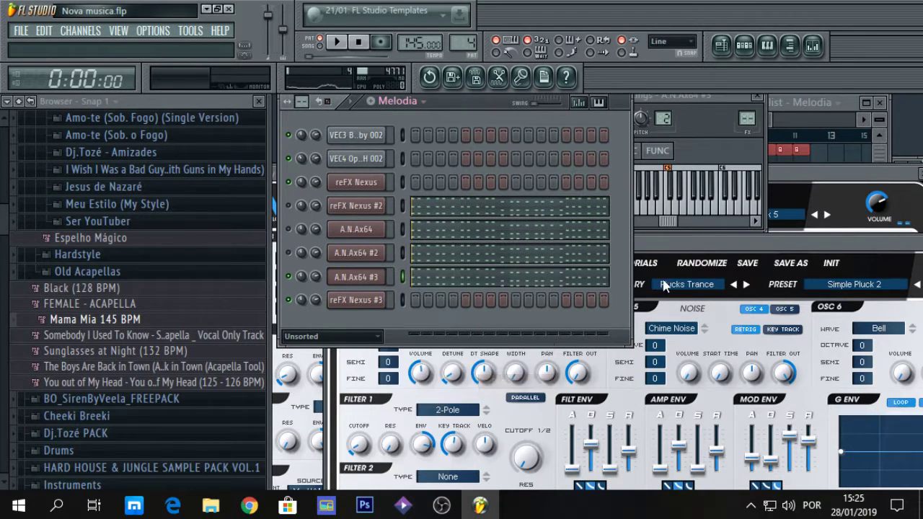
Step: Set the preset category of A.N.Ax64 #3 to Stab Trance
click(670, 287)
scroll(686, 289, down, 1)
click(686, 285)
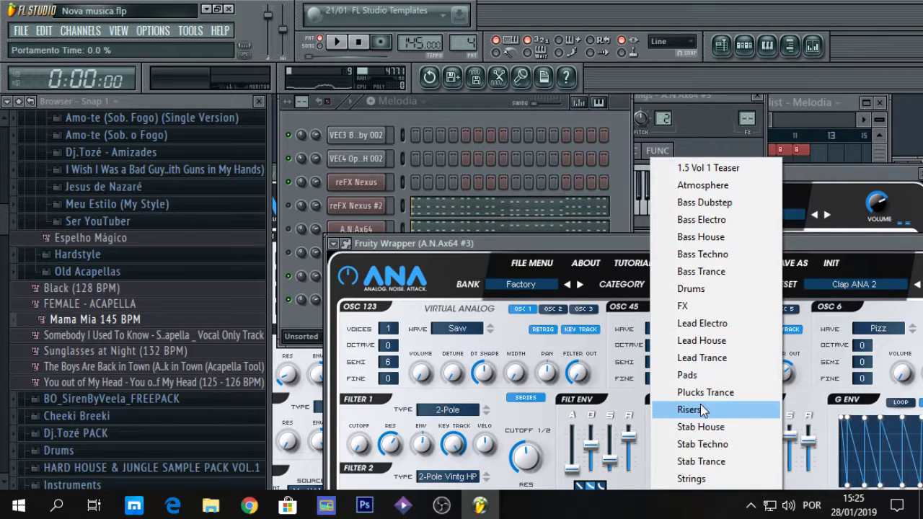
click(708, 461)
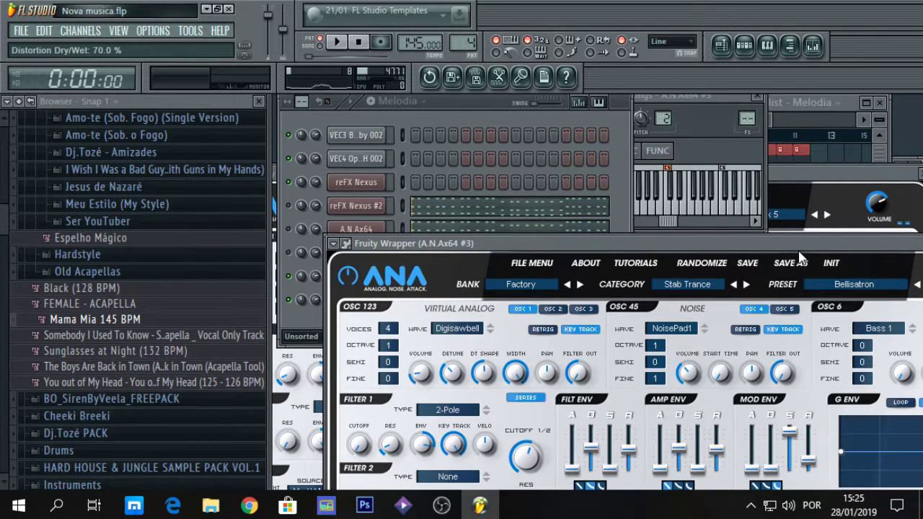
Step: Audition Bellisatron and Dream Stab in A.N.Ax64 #3 with Melodia, and load and play the Modern Delay preset
key(space)
key(space)
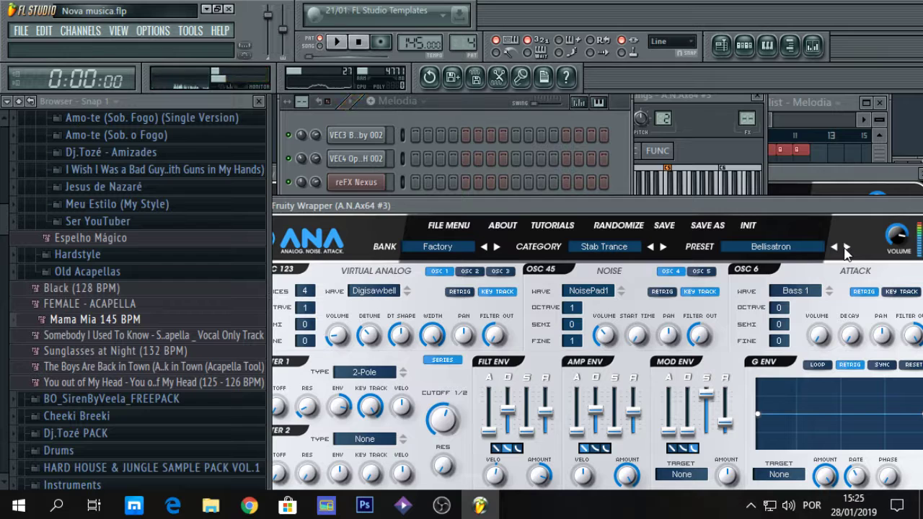
click(845, 248)
key(space)
key(space)
click(793, 247)
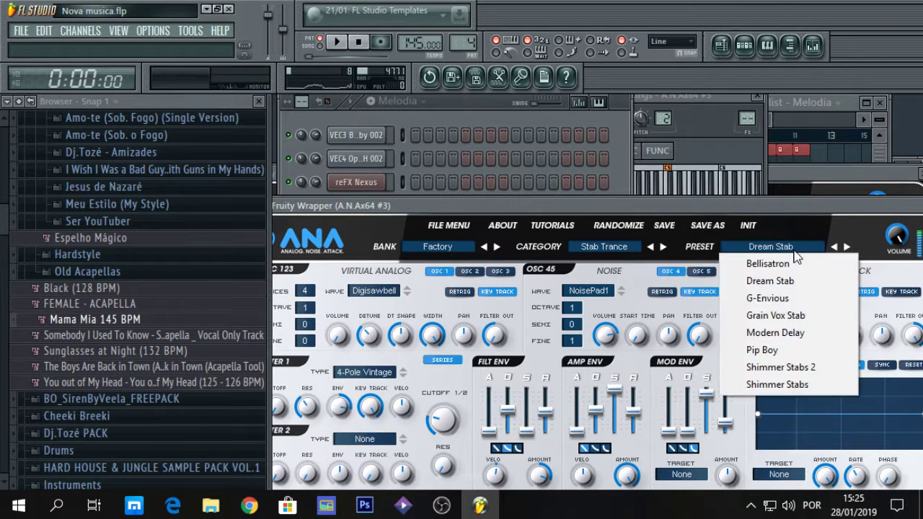
click(772, 338)
key(space)
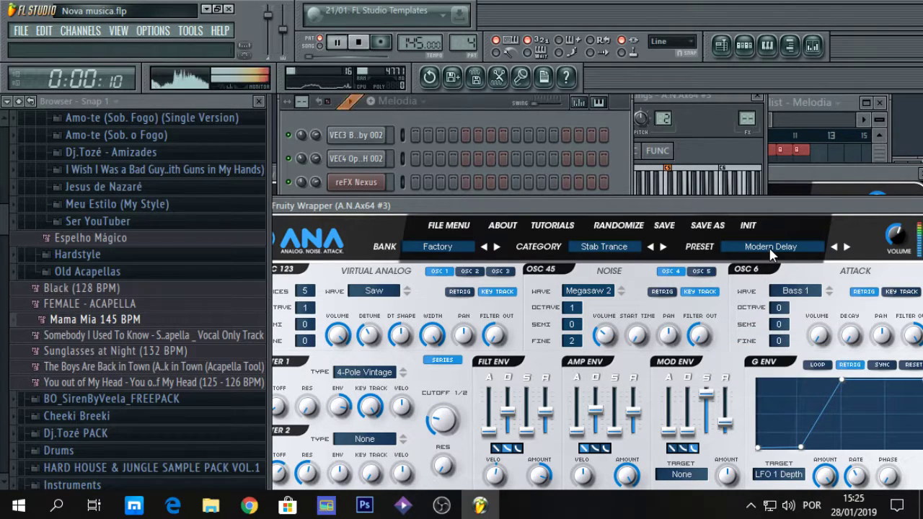
key(space)
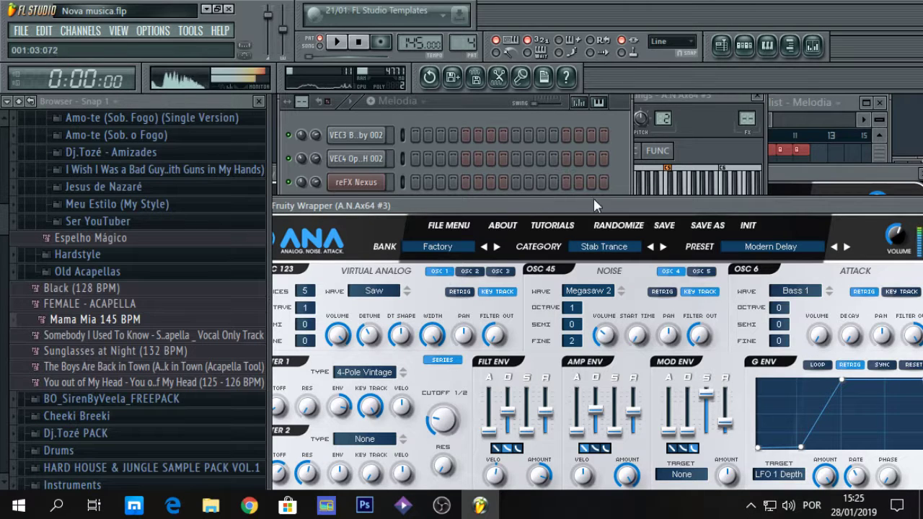
Step: Transpose all A.N.Ax64 #3 notes in Melodia down so the lowest opening notes move from F5 to D4
click(767, 44)
double_click(811, 172)
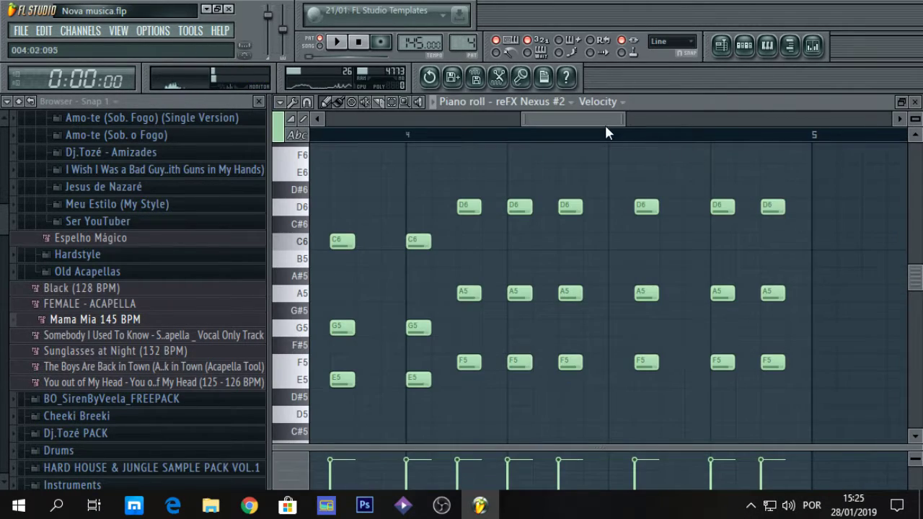
drag(604, 120, 850, 120)
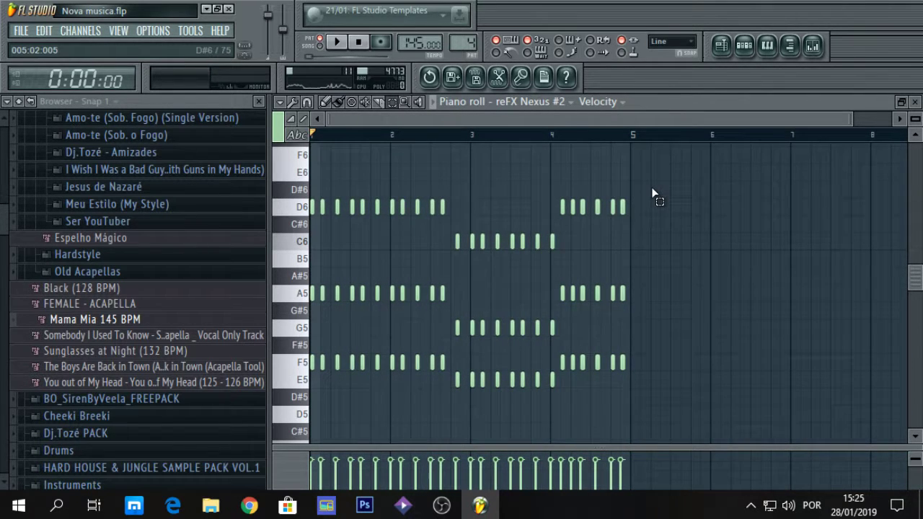
click(568, 102)
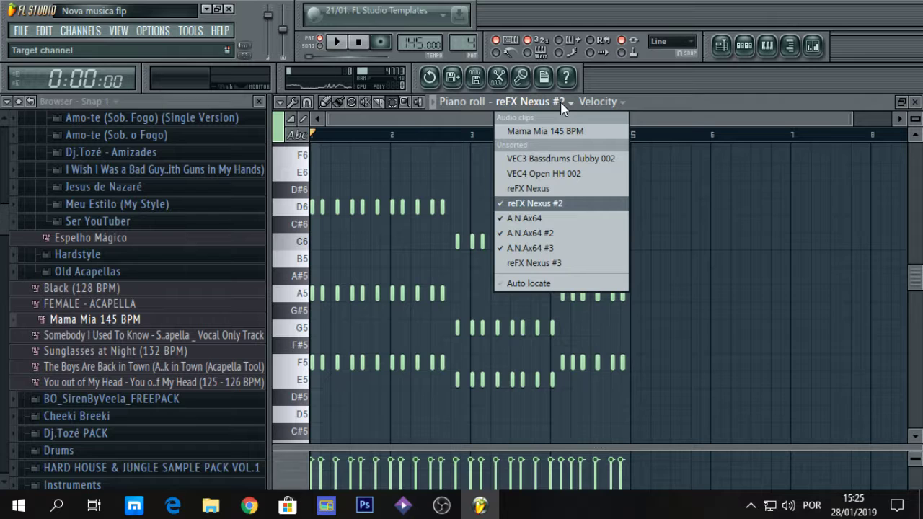
click(559, 248)
drag(639, 165, 228, 422)
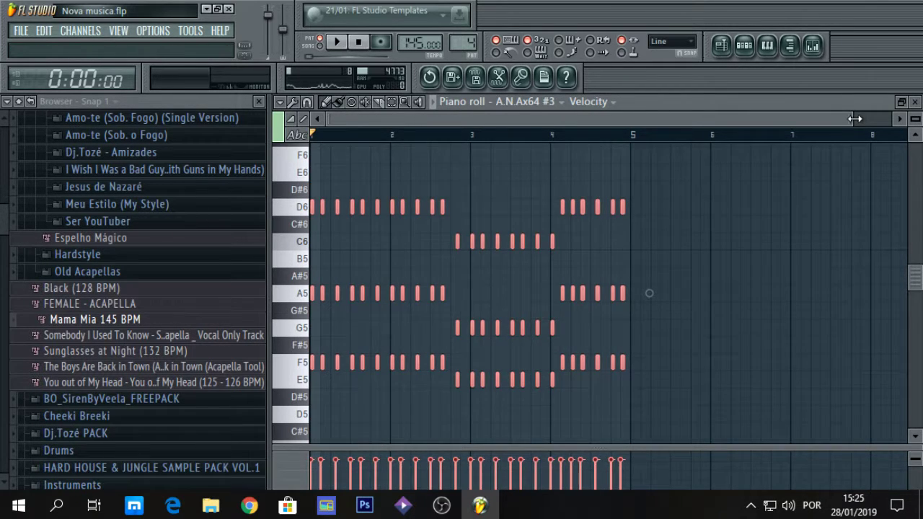
drag(854, 118, 534, 117)
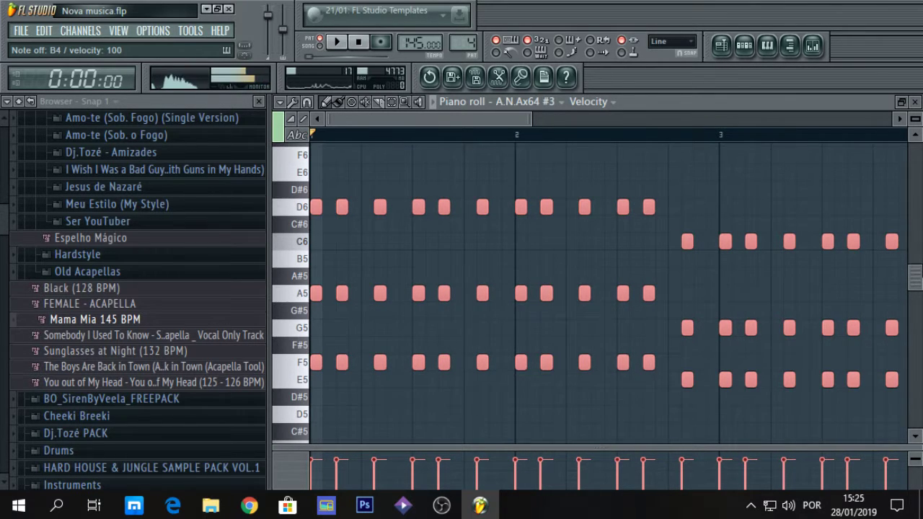
scroll(915, 312, down, 5)
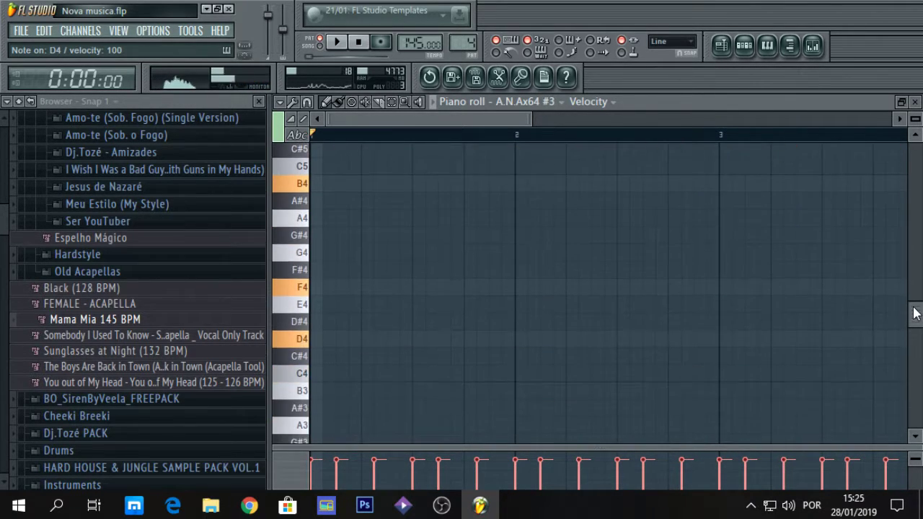
scroll(914, 312, up, 3)
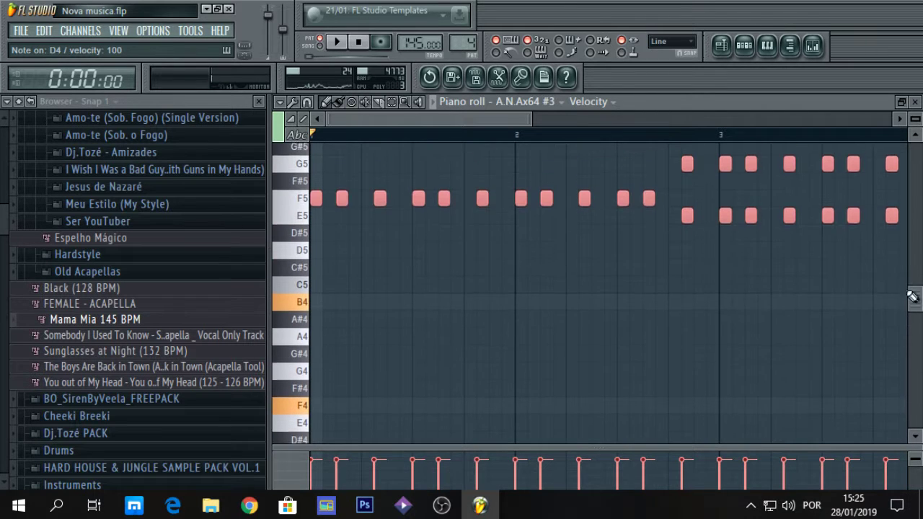
drag(316, 200, 308, 407)
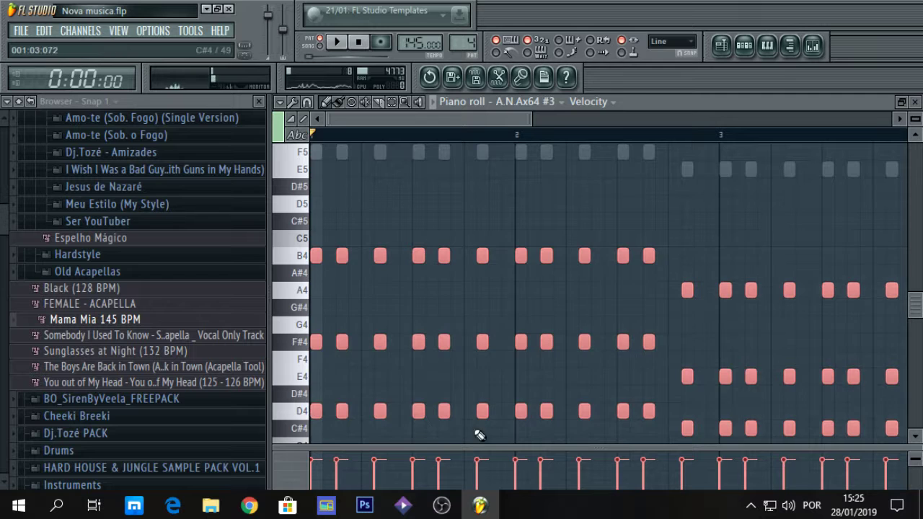
Step: Play Melodia to check the transposed A.N.Ax64 #3 stab layer, looking over its notes, the channel list and the plugin window
key(space)
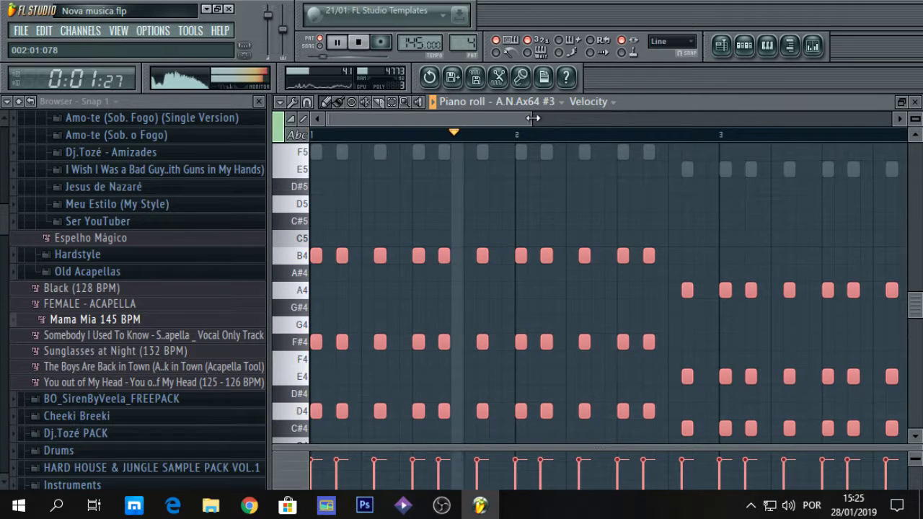
drag(532, 118, 696, 119)
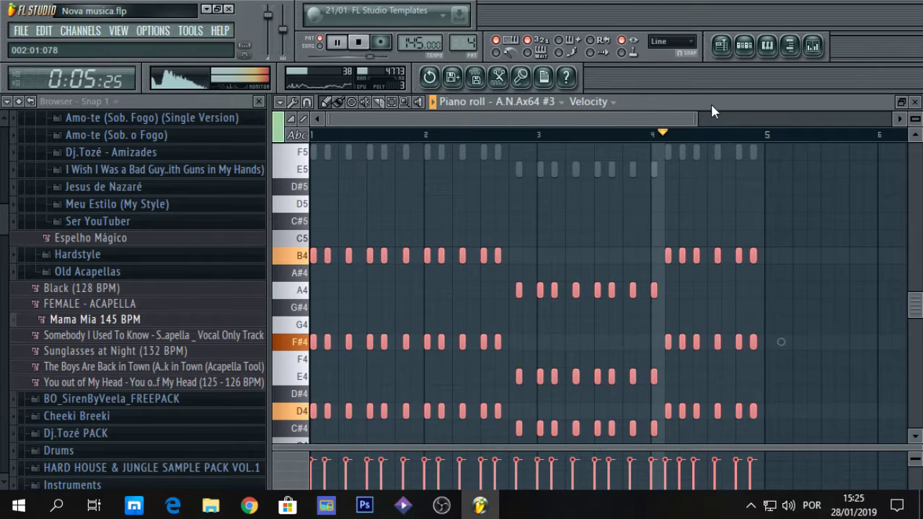
double_click(711, 103)
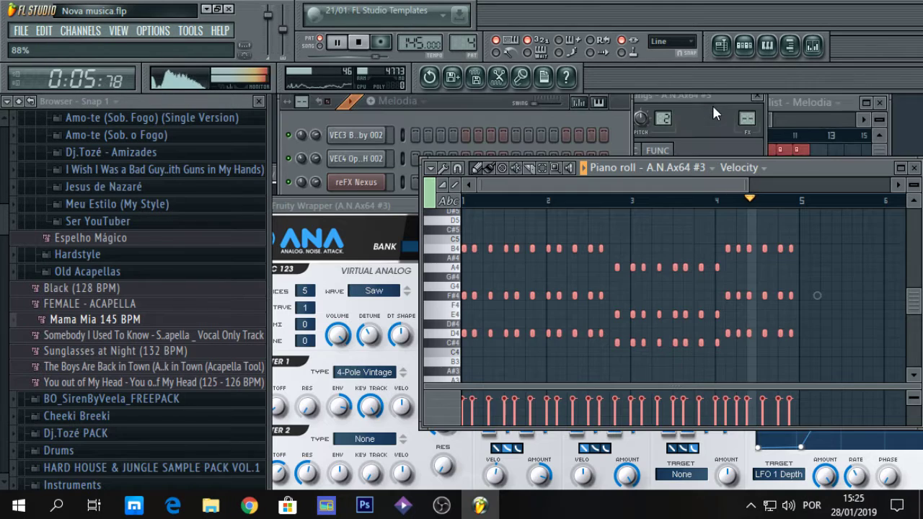
click(475, 100)
key(space)
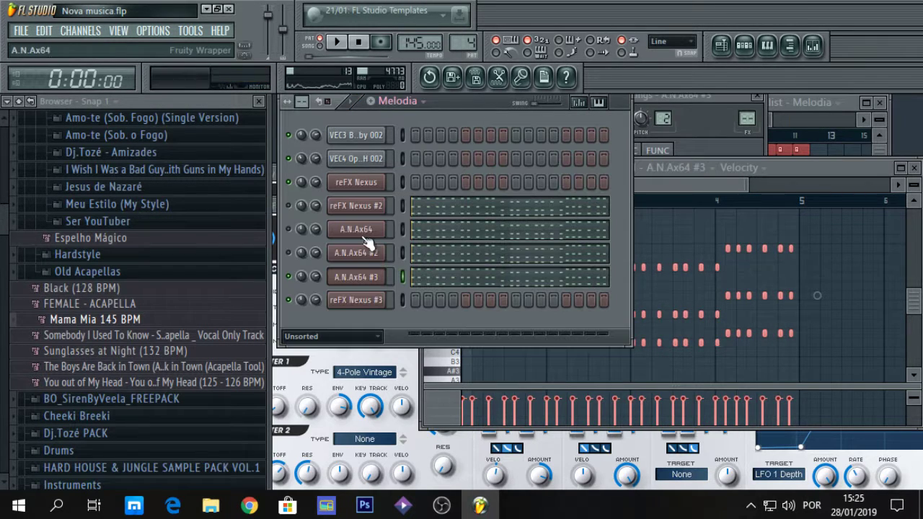
click(331, 366)
key(space)
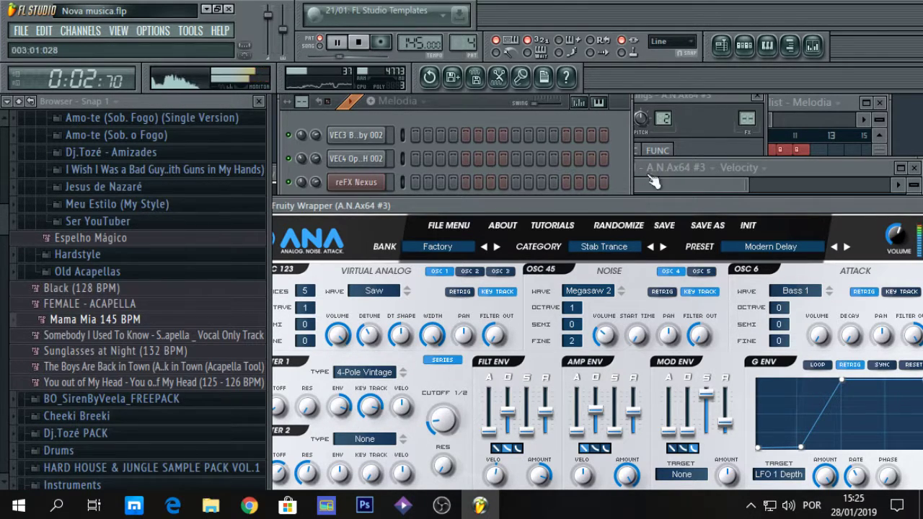
click(865, 103)
key(space)
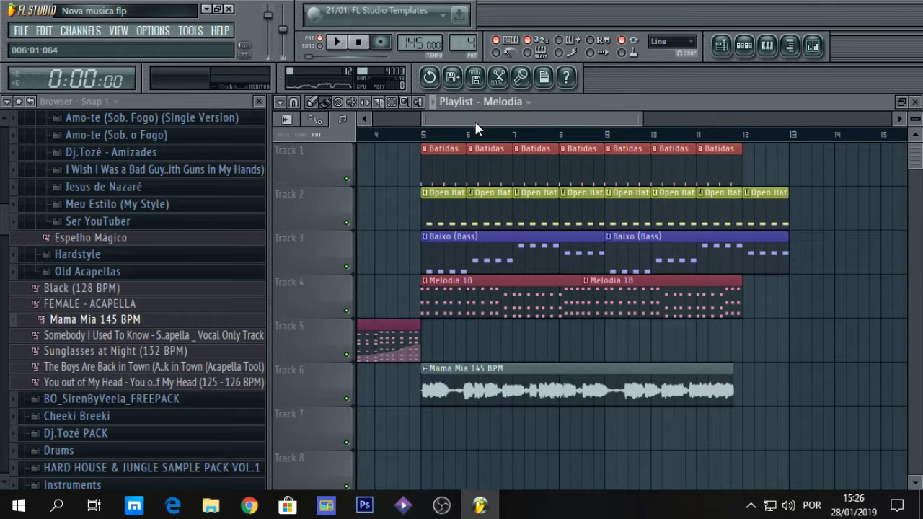
Step: Unmute the silenced melody channels and play Melodia with reFX Nexus #2 and all three A.N.Ax64 layers together
drag(476, 124, 429, 124)
double_click(570, 96)
click(335, 214)
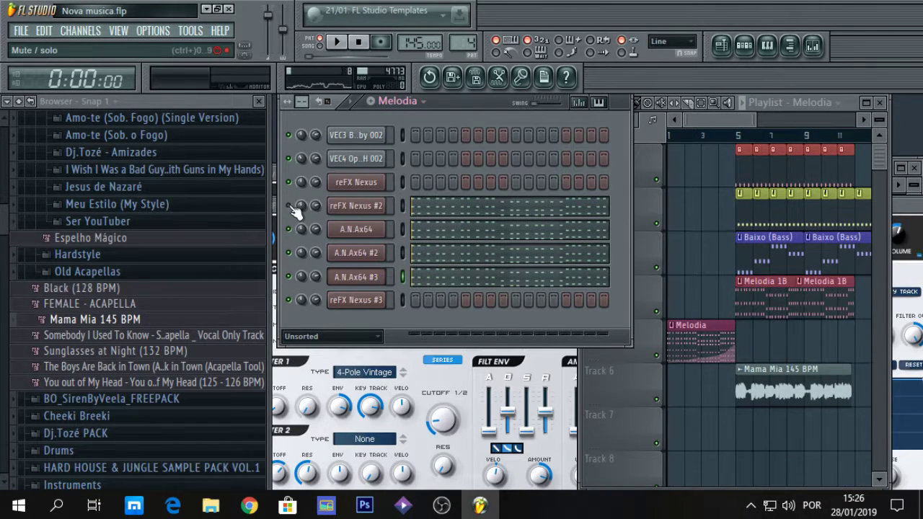
click(337, 41)
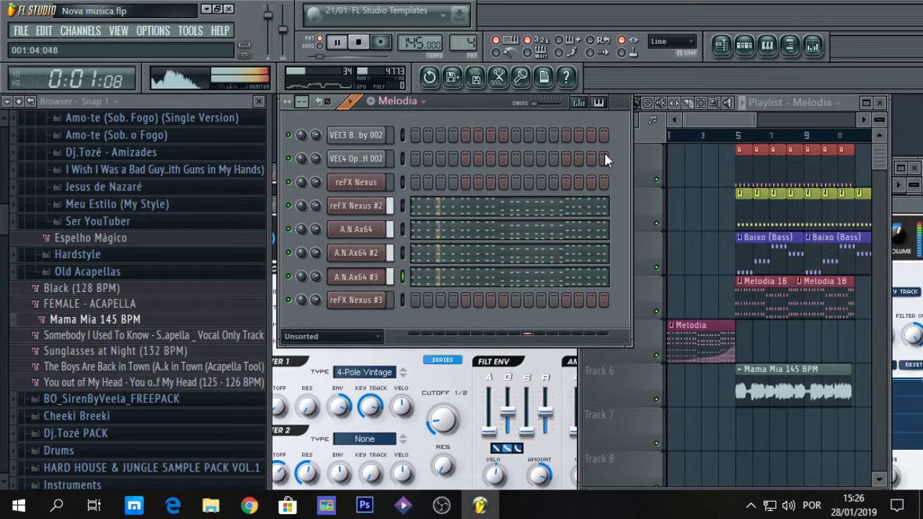
key(space)
Step: Play the whole arrangement from the start and set the A.N.Ax64 #3 channel volume to 60%
click(678, 145)
key(space)
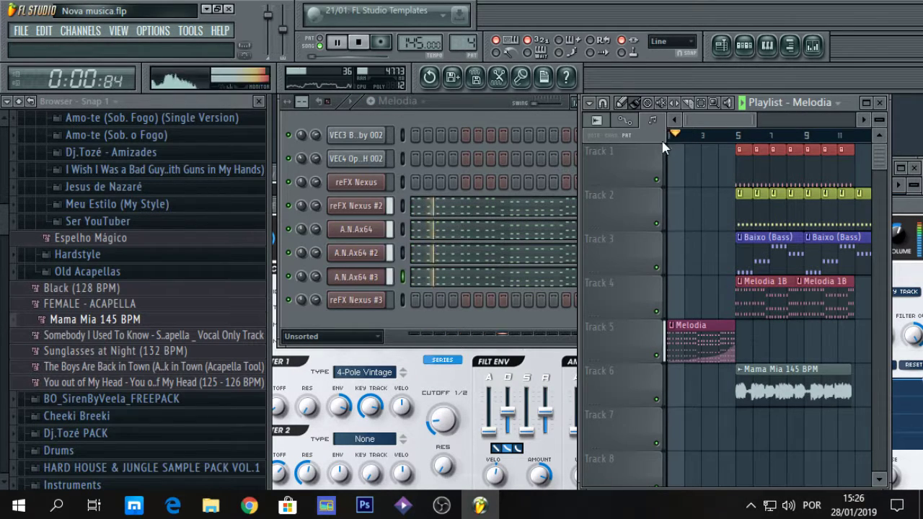
click(345, 232)
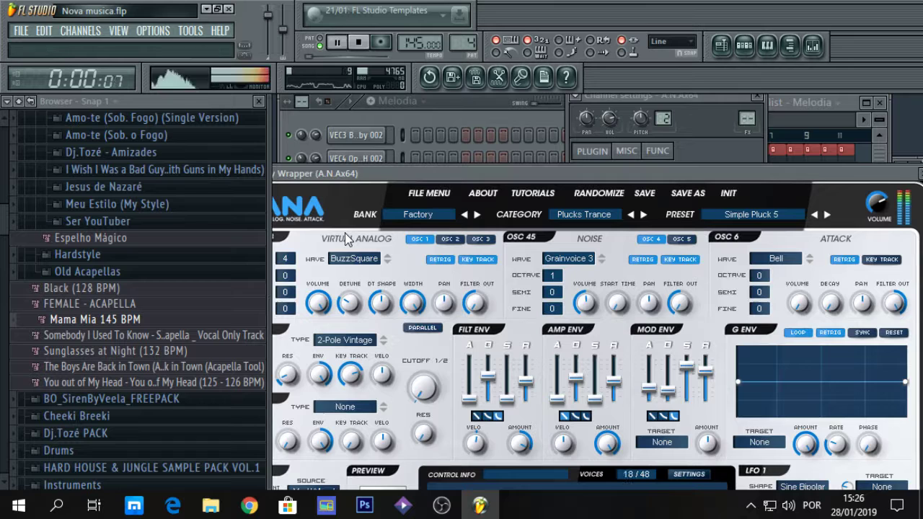
click(402, 149)
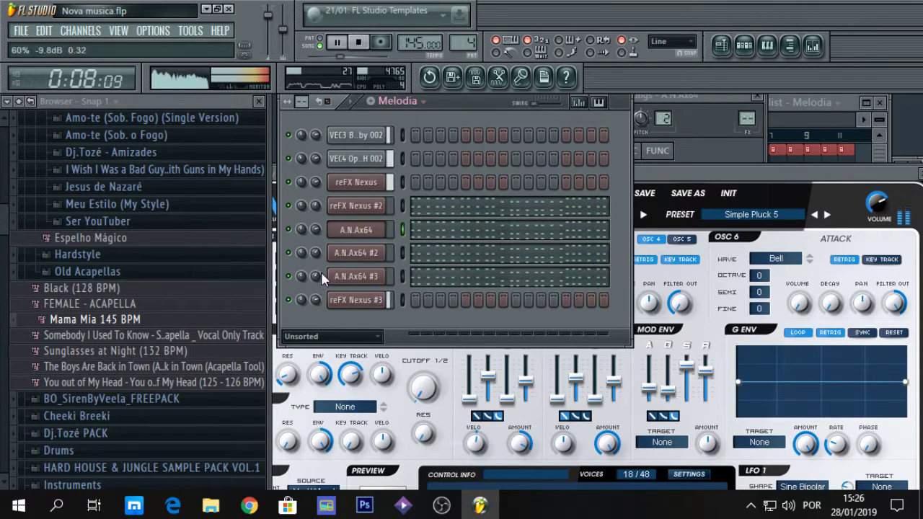
Step: Set the song position to bar 4, adjust the reFX Nexus #2 channel volume and play the arrangement from there
click(865, 103)
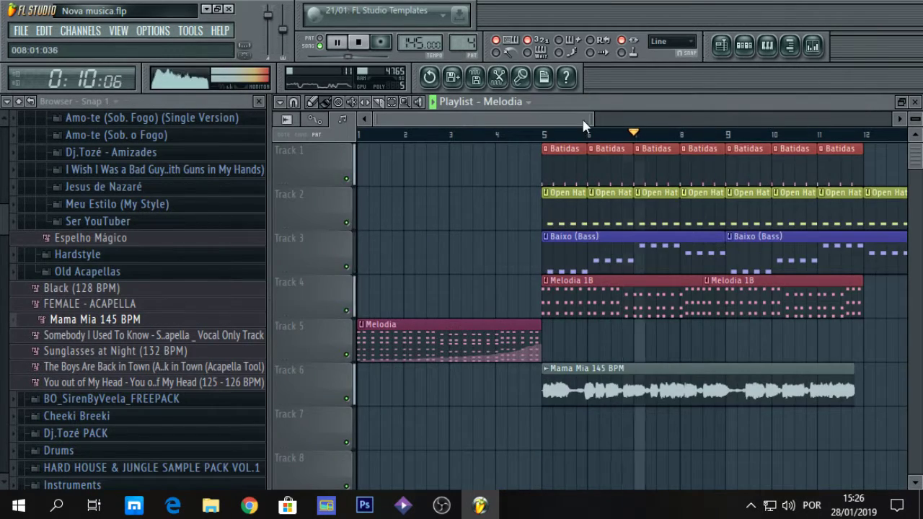
click(496, 135)
drag(523, 119, 579, 120)
key(space)
double_click(652, 105)
click(345, 206)
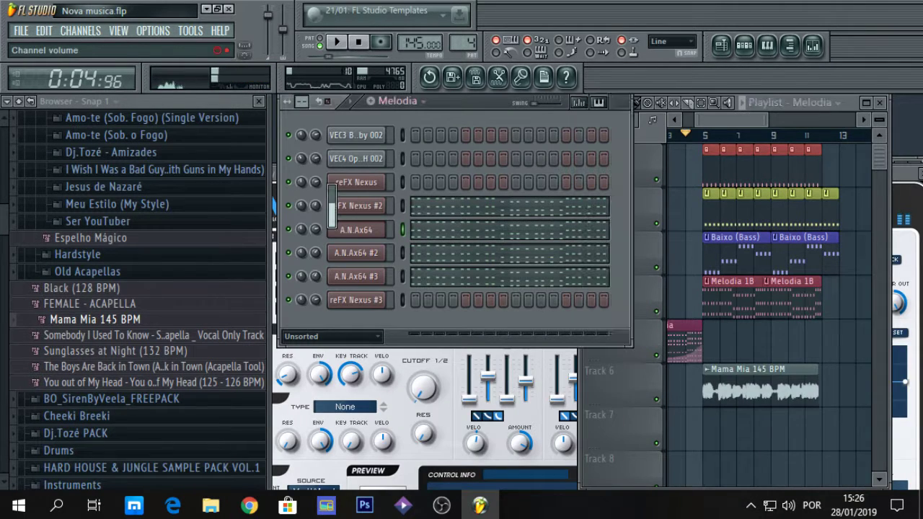
key(space)
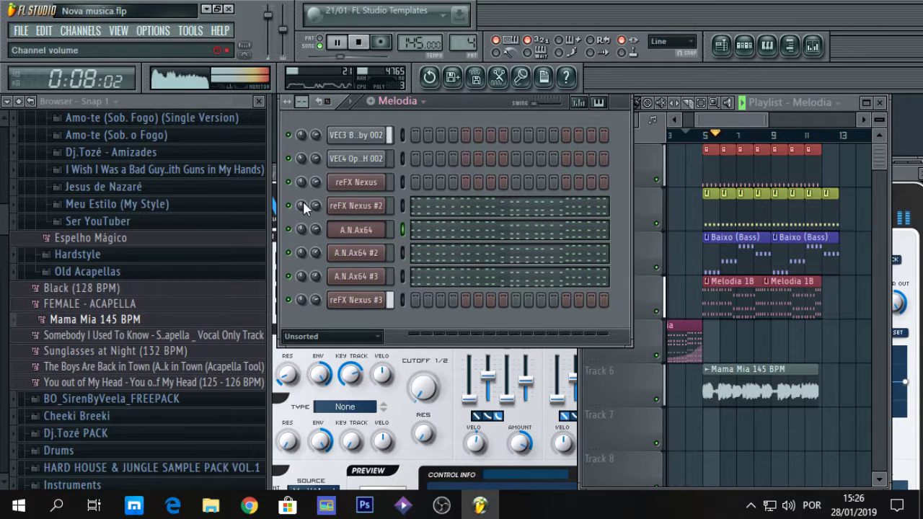
Step: Save the Nova musica project and stop playback with the enlarged playlist showing the end of the vocal
click(28, 33)
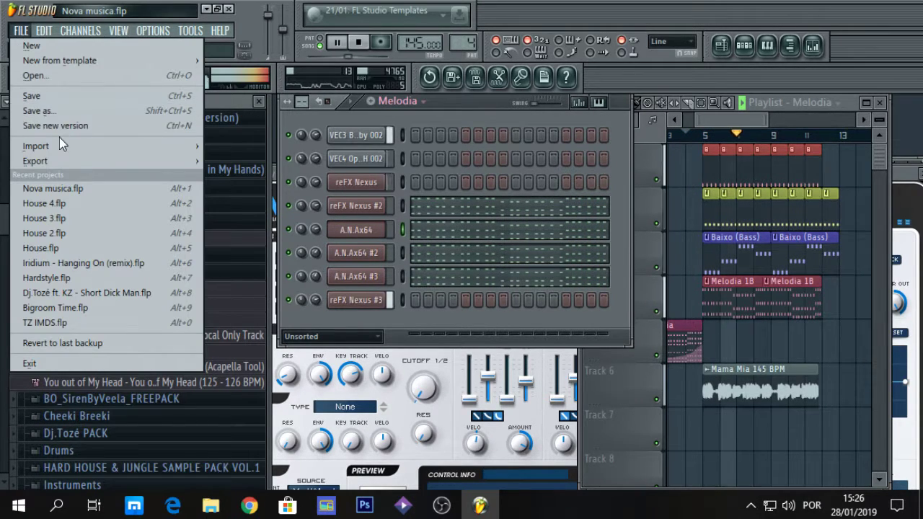
click(43, 93)
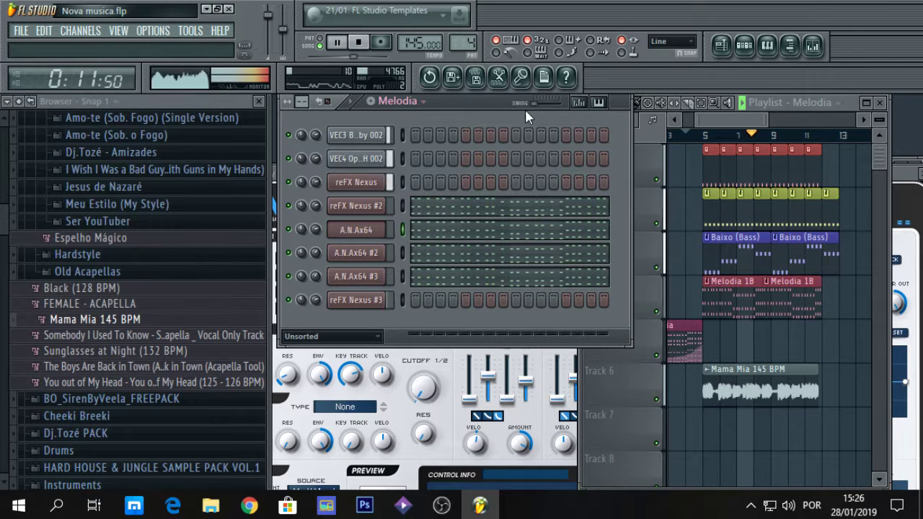
click(866, 101)
drag(587, 119, 637, 127)
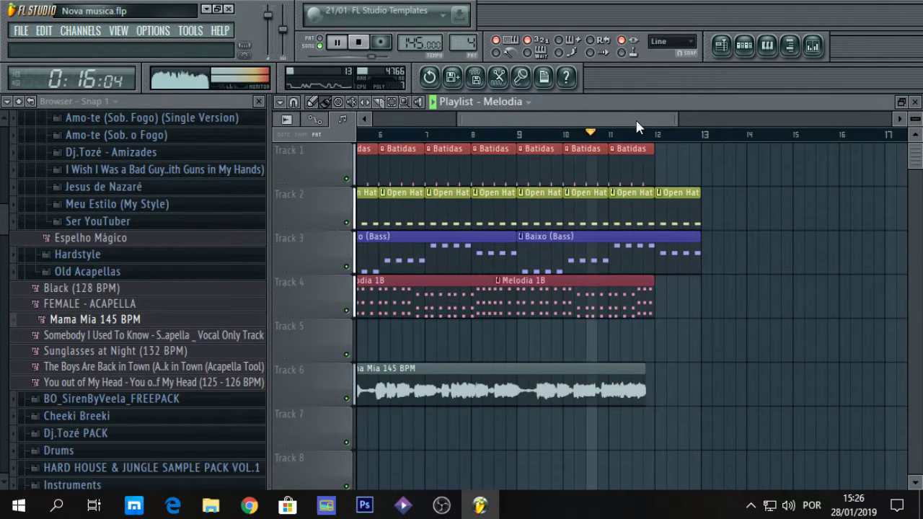
key(space)
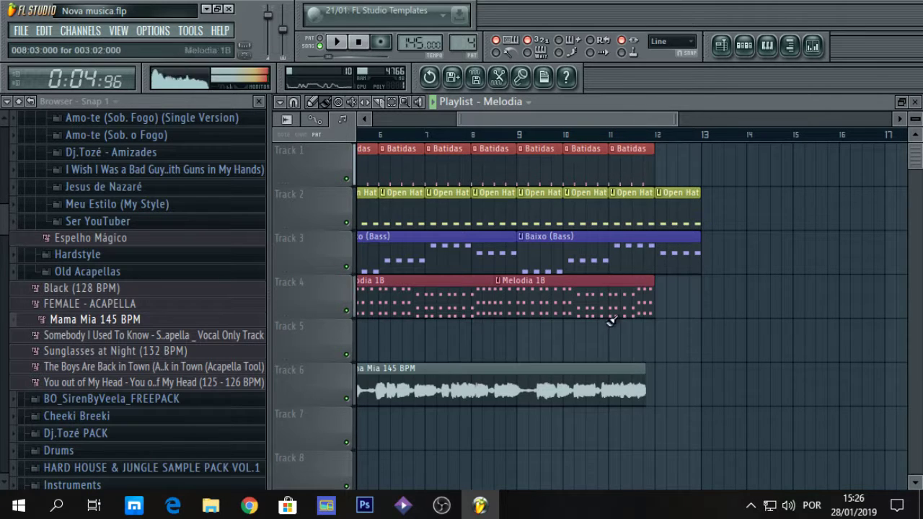
Step: Place a second Mama Mia 145 BPM clip on Track 6 at bar 13 and play the song from bar 11
click(617, 380)
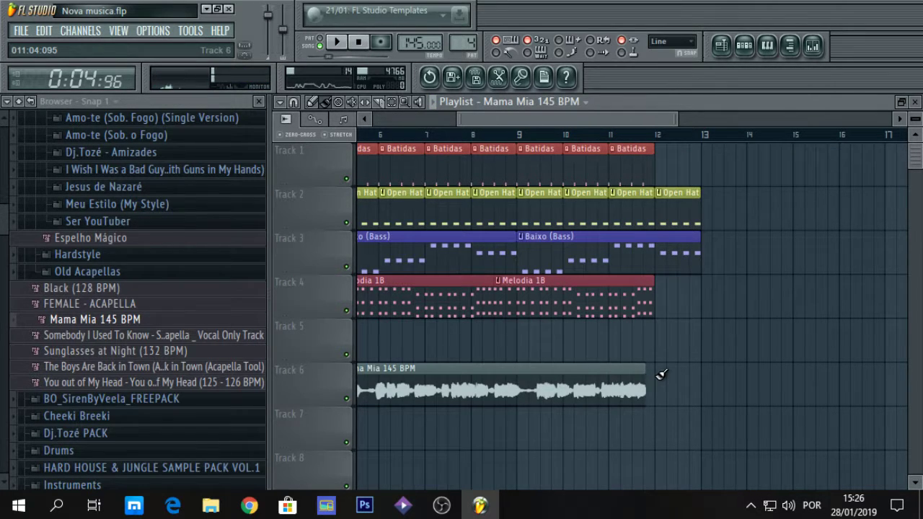
click(661, 374)
drag(694, 387, 743, 381)
click(629, 135)
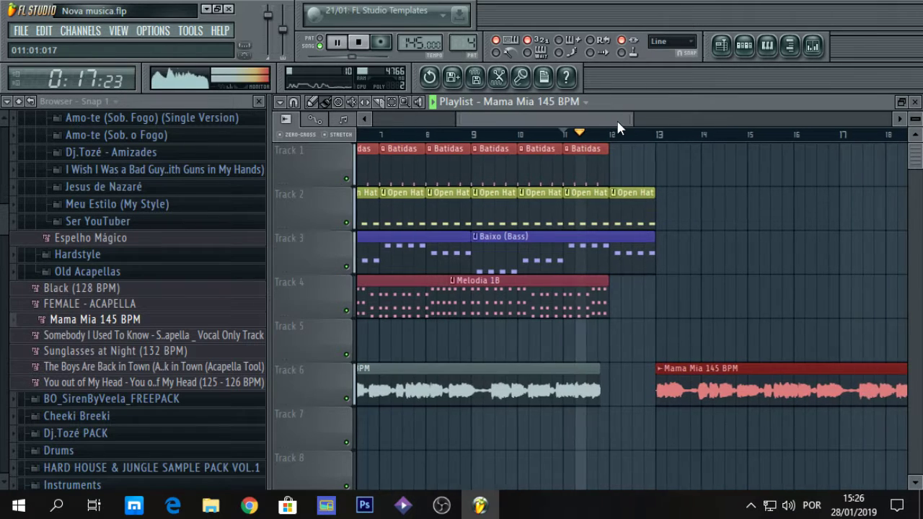
key(space)
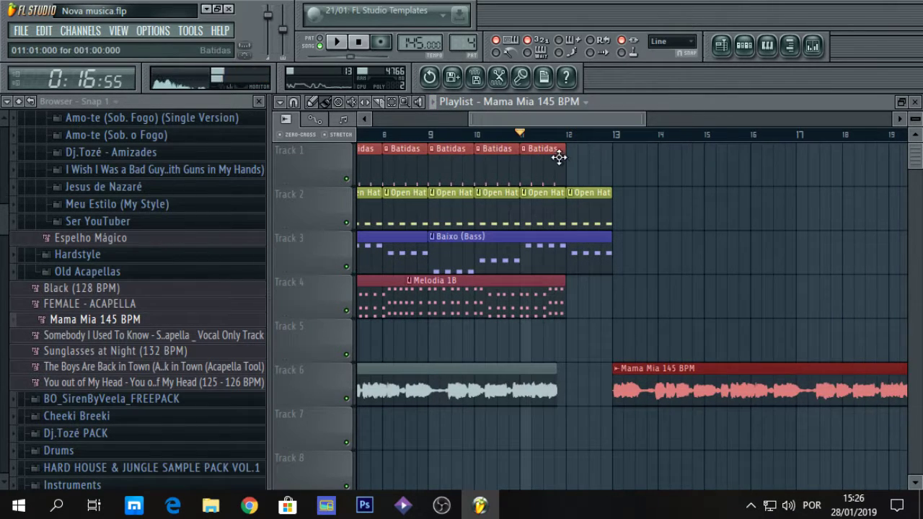
Step: Move the second Melodia 1B clip on Track 4 so it starts at bar 9
click(552, 159)
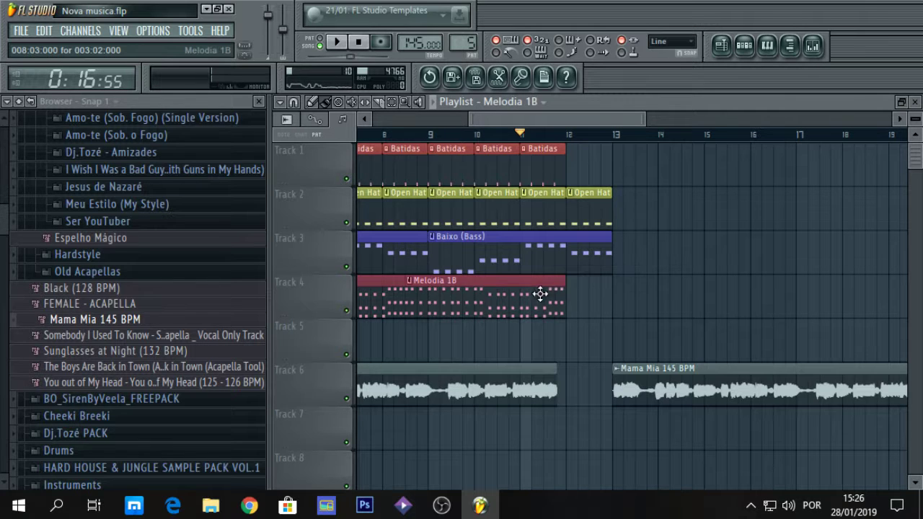
drag(540, 294, 564, 296)
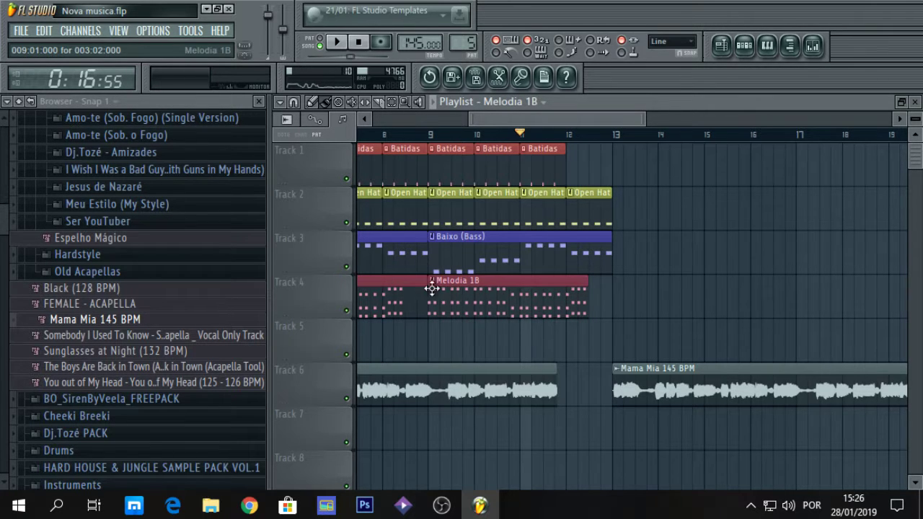
drag(604, 120, 478, 116)
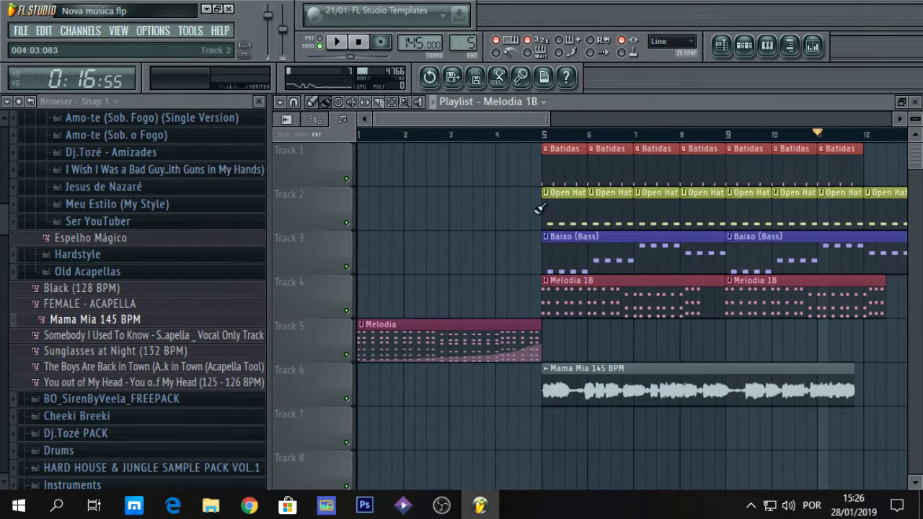
Step: Open the Melodia 1B pattern in the piano roll and check its reFX Nexus and reFX Nexus #2 channels
double_click(589, 292)
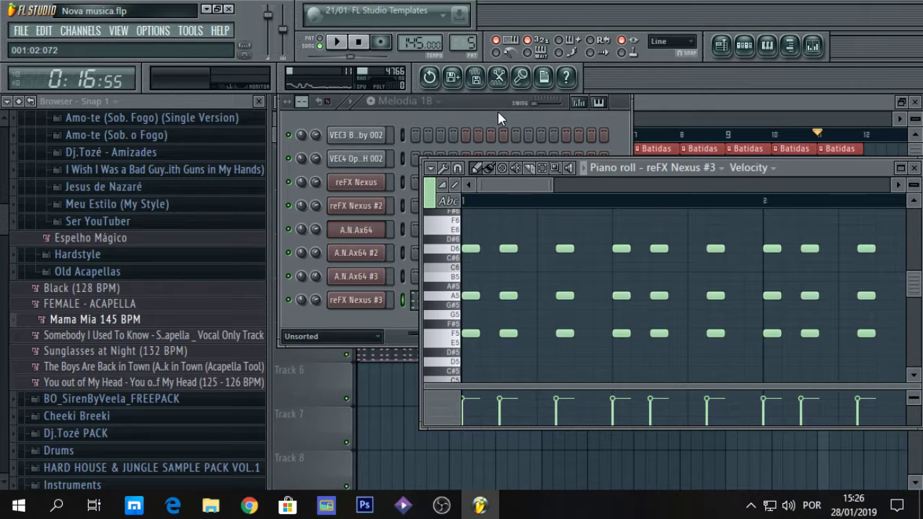
click(718, 170)
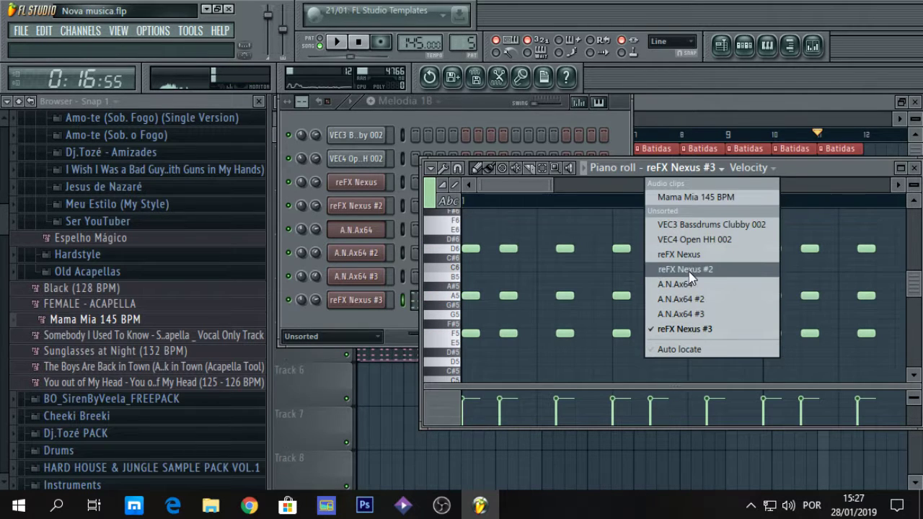
click(686, 259)
click(679, 170)
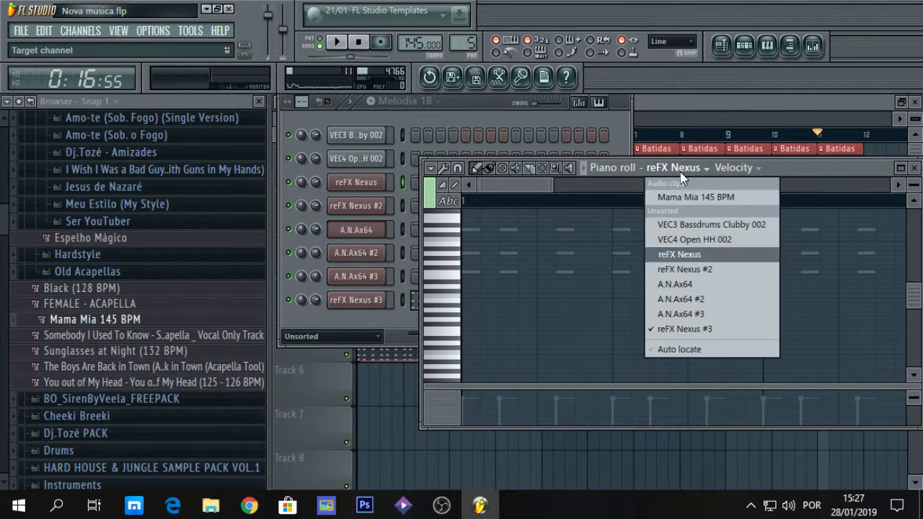
click(681, 269)
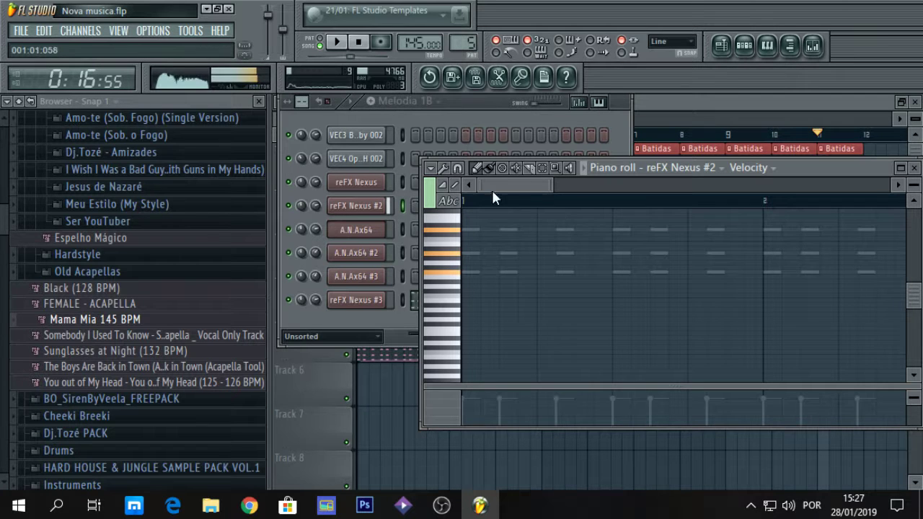
Step: Switch the step sequencer to the Melodia pattern and copy the notes of the reFX Nexus #2 channel
click(488, 101)
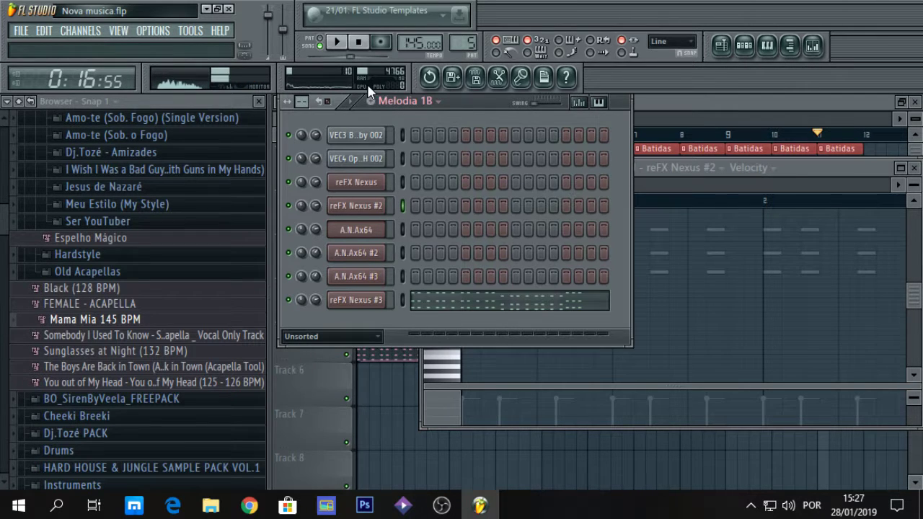
click(437, 102)
click(420, 166)
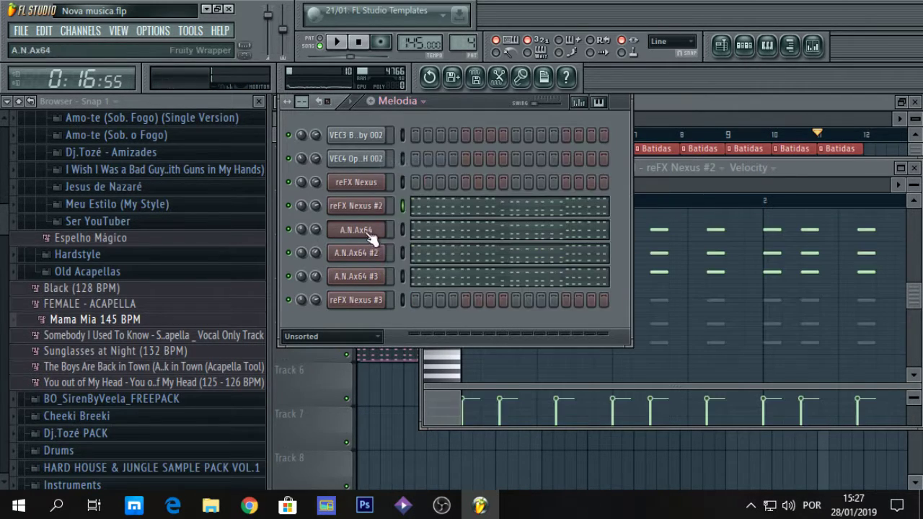
click(370, 213)
right_click(362, 206)
mouse_move(418, 283)
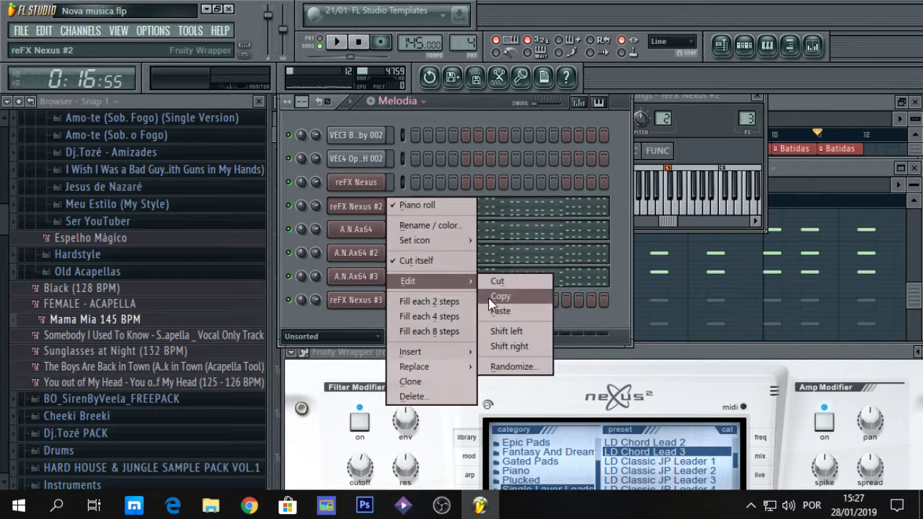
click(497, 298)
Step: Paste the copied melody notes into the reFX Nexus #3 channel of the Melodia 1B pattern
click(802, 116)
double_click(652, 296)
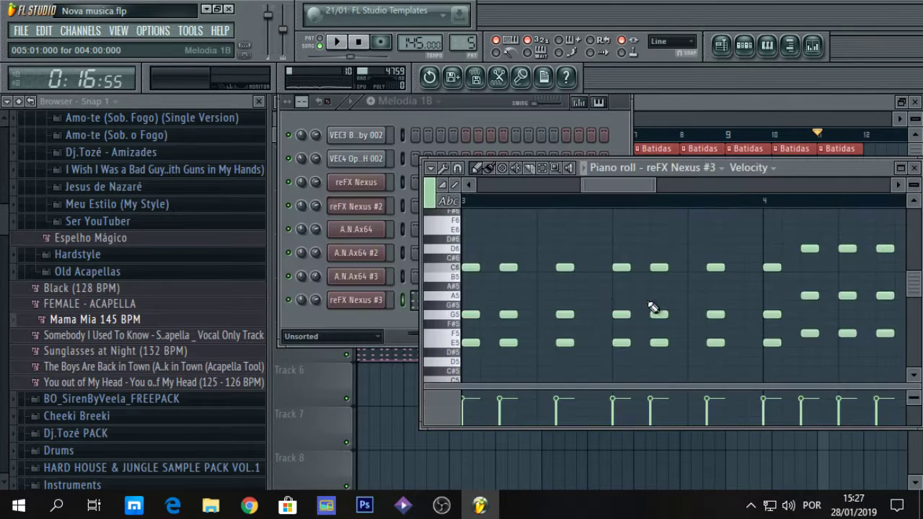
click(455, 114)
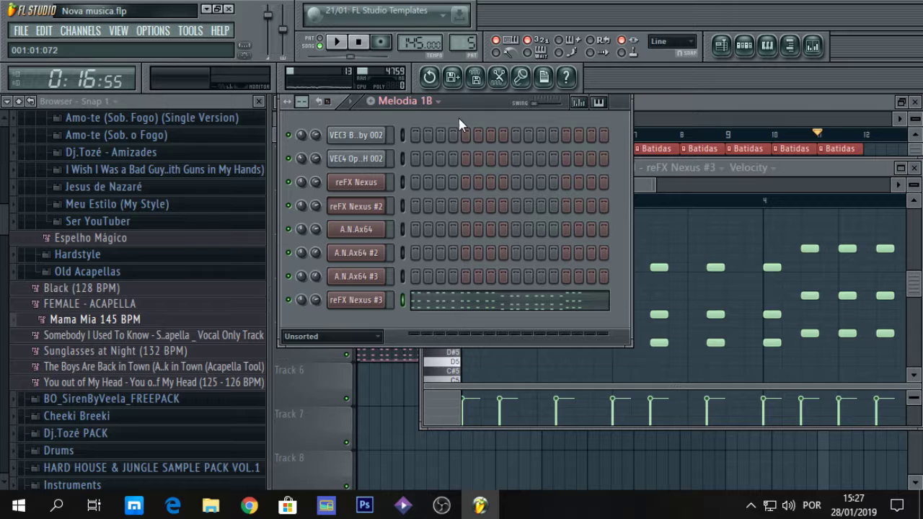
right_click(359, 304)
mouse_move(422, 352)
click(512, 383)
Step: Return to the playlist and play the arrangement from bar 5
click(793, 100)
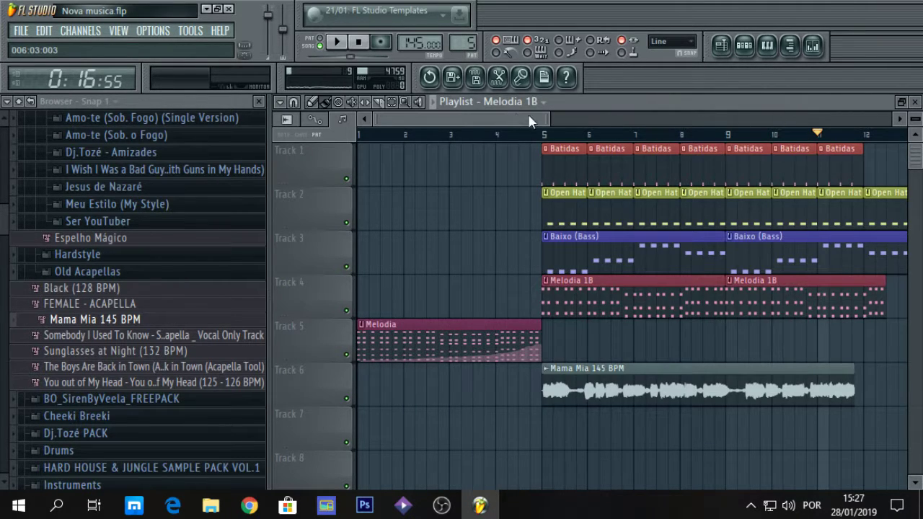
click(544, 135)
key(space)
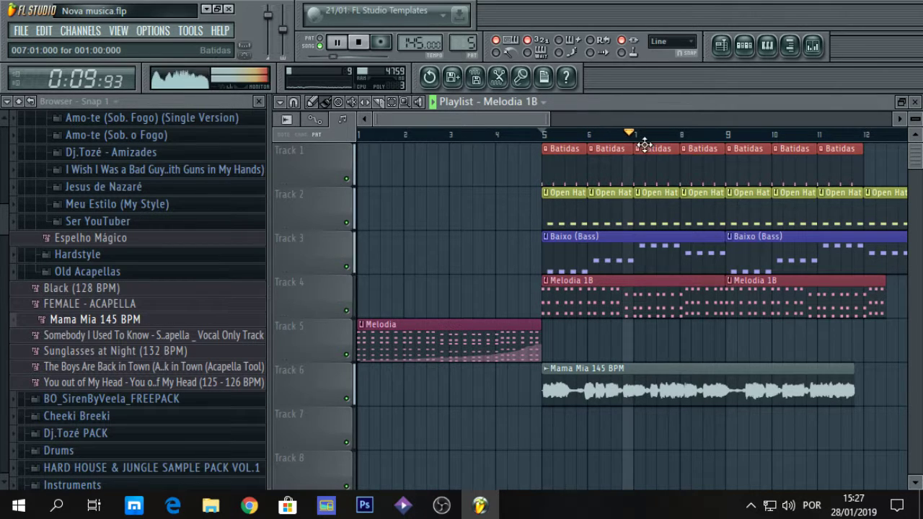
Step: Extend the second Melodia 1B clip on Track 4 so it ends at bar 13, and stop playback
drag(507, 115, 589, 121)
mouse_move(561, 301)
mouse_down()
mouse_move(595, 301)
mouse_move(560, 301)
mouse_up()
key(space)
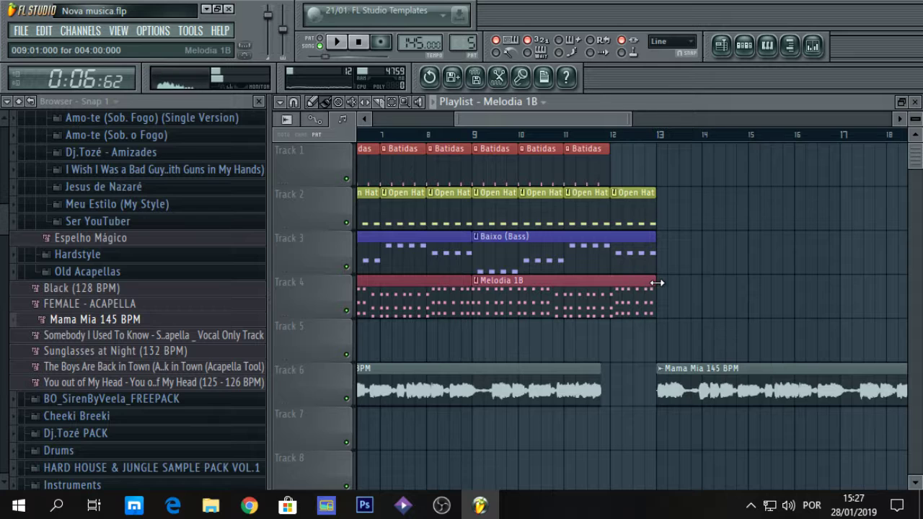
Step: Play the transition into the second vocal from within bar 11, then stop playback
key(space)
click(585, 134)
drag(591, 120, 622, 120)
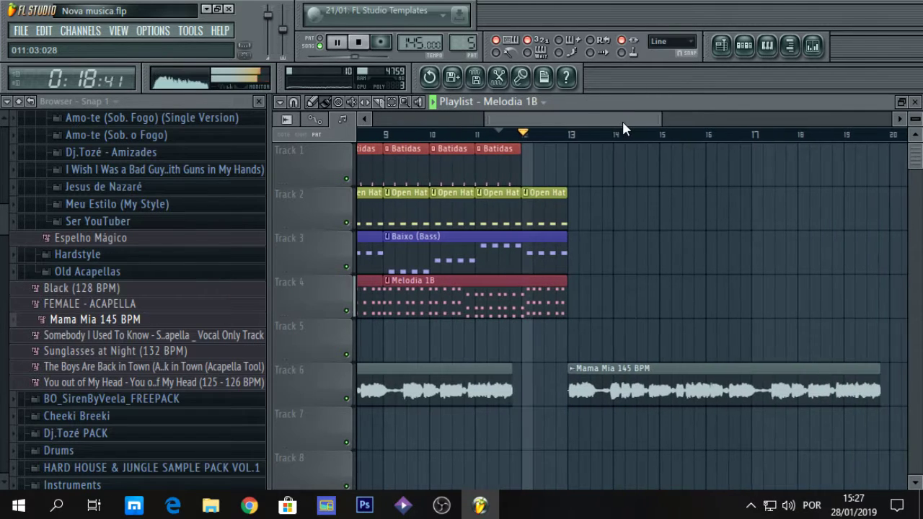
key(space)
Step: Add four Batidas clips on Track 1 and four Open Hat clips on Track 2, covering bars 13 to 16
click(491, 163)
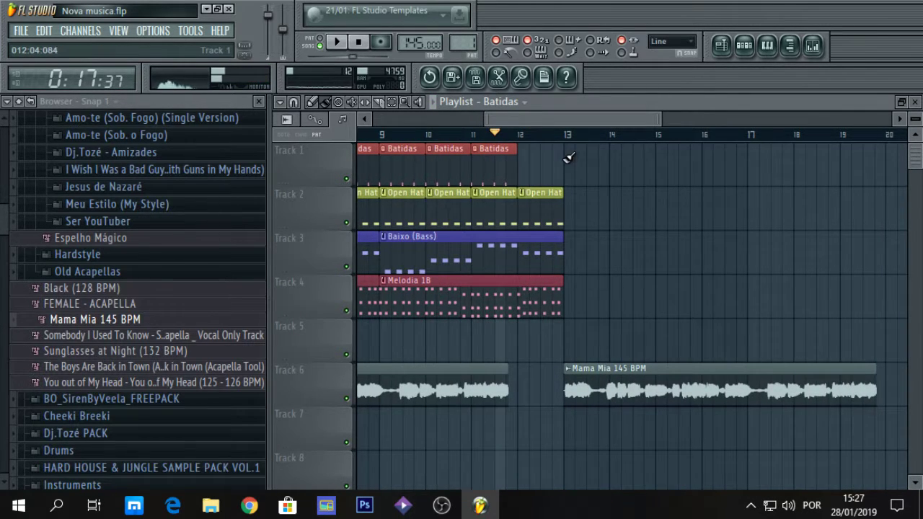
drag(568, 158, 705, 164)
click(558, 205)
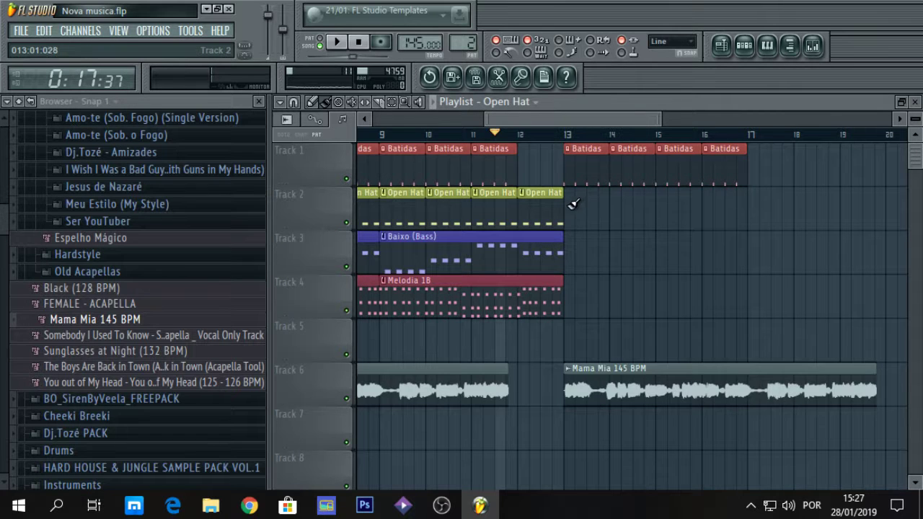
drag(573, 205, 708, 204)
Step: Place a Baixo (Bass) clip on Track 3 and a Melodia 1B clip on Track 4 at bar 13, and save the project
click(549, 246)
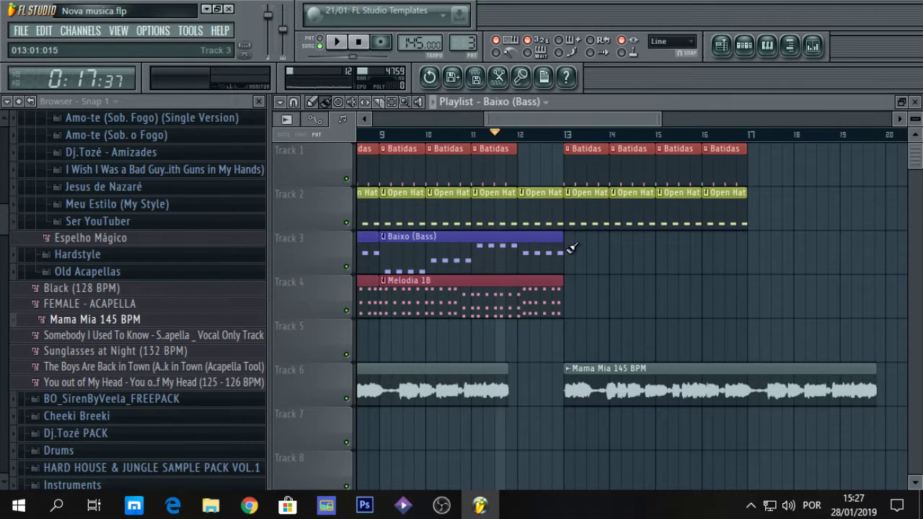
click(571, 248)
click(551, 297)
click(567, 295)
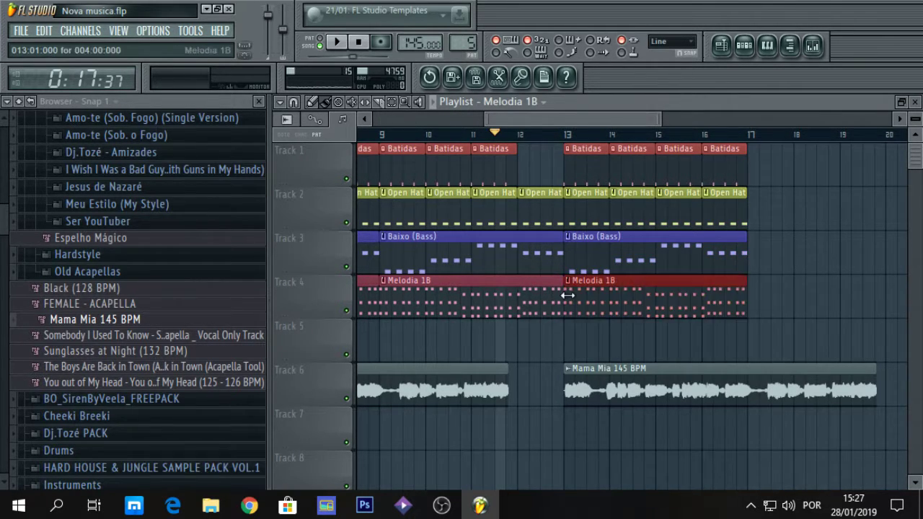
click(21, 31)
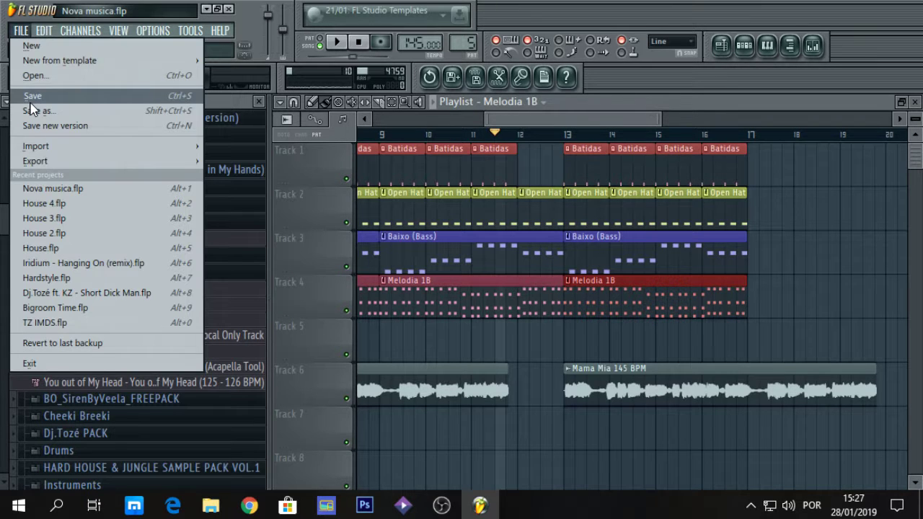
click(30, 94)
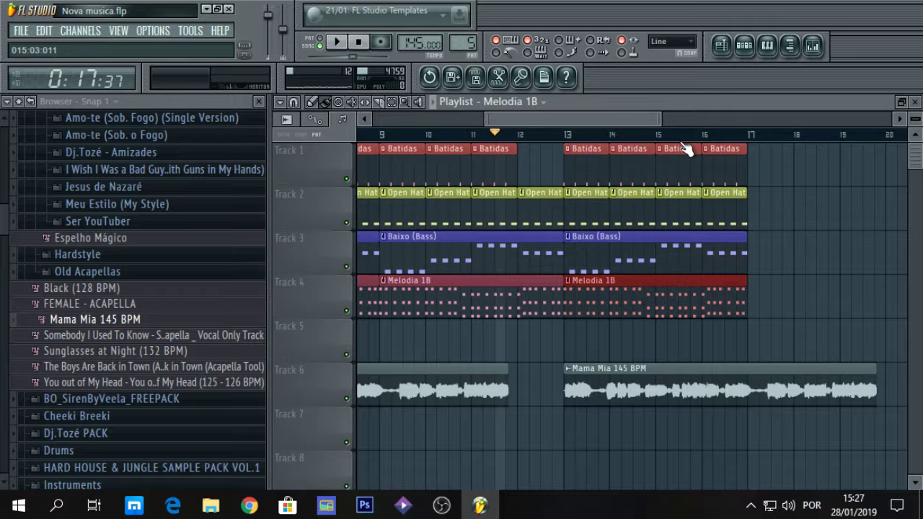
Step: Restore the playlist to its smaller size, create an empty Pattern 6 and expand the VEC3 Claps sample folder
double_click(641, 102)
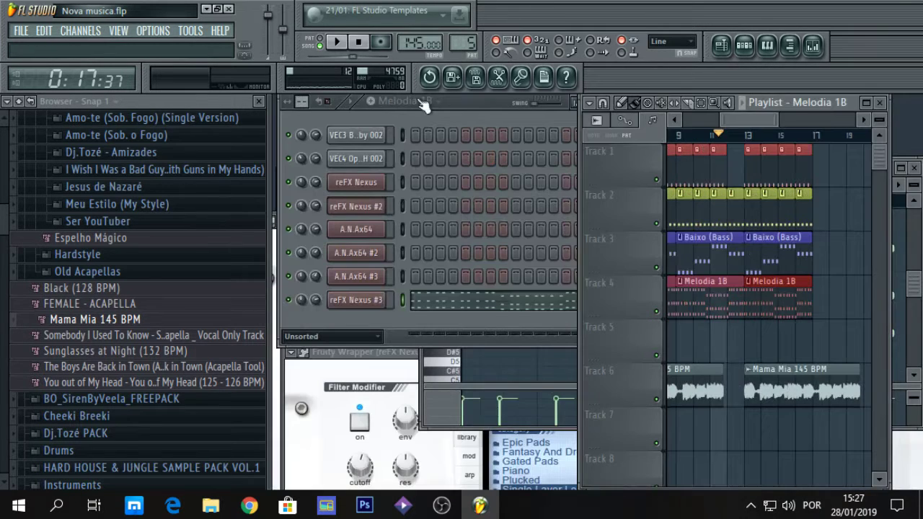
click(370, 101)
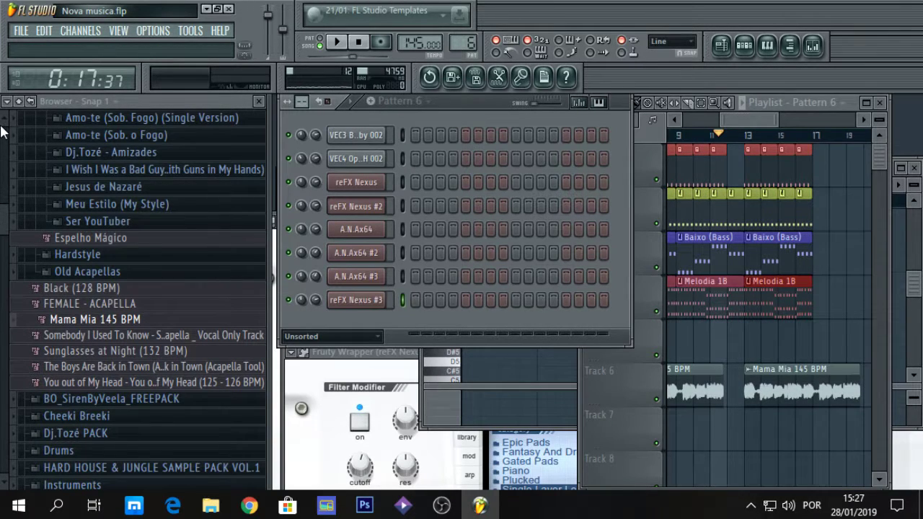
drag(3, 239, 2, 297)
scroll(2, 297, down, 5)
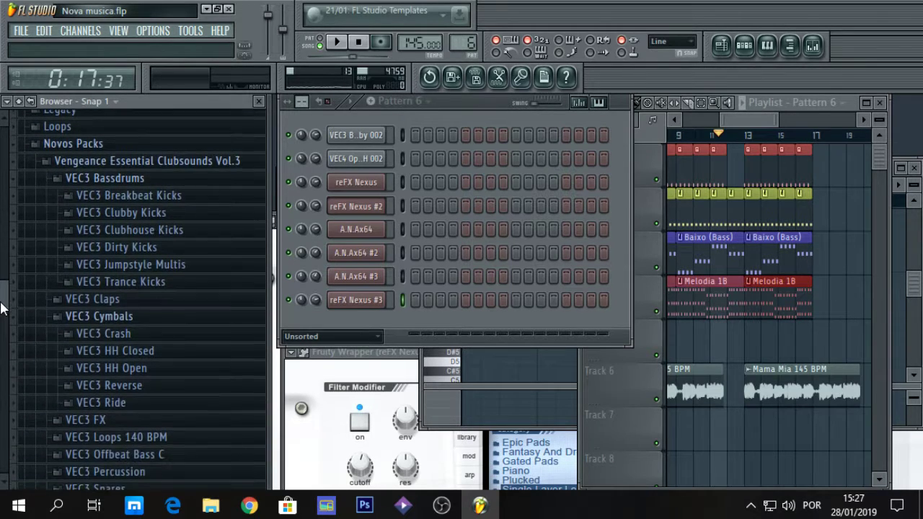
click(91, 317)
click(91, 297)
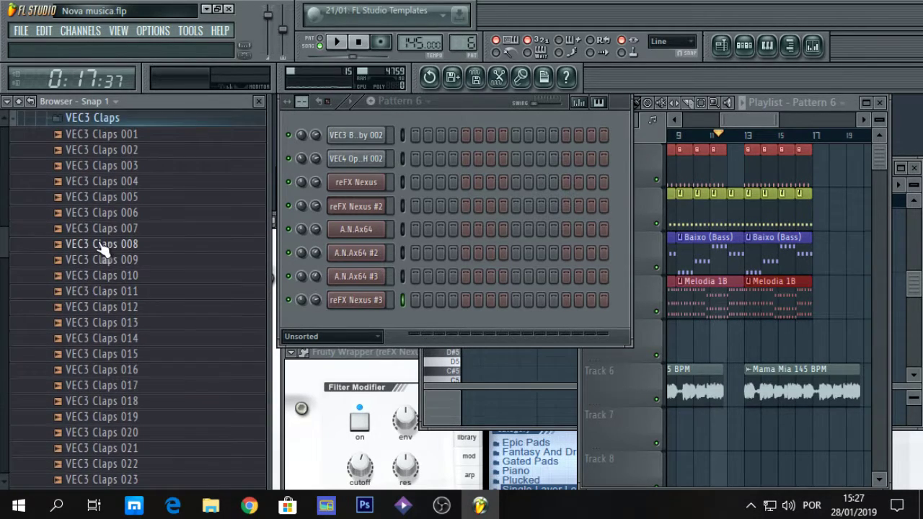
Step: Preview several VEC3 claps and add VEC3 Claps 001 as a new channel below reFX Nexus #3
click(103, 245)
click(108, 150)
click(116, 135)
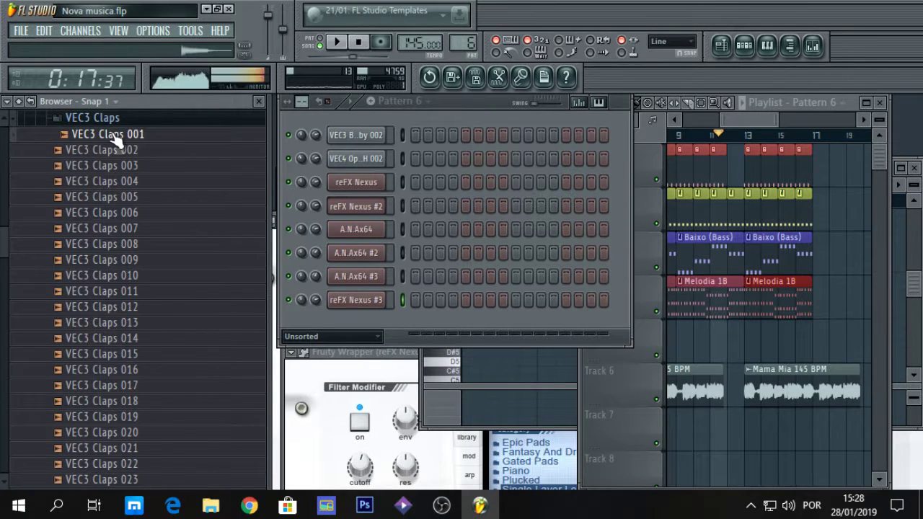
drag(119, 140, 345, 325)
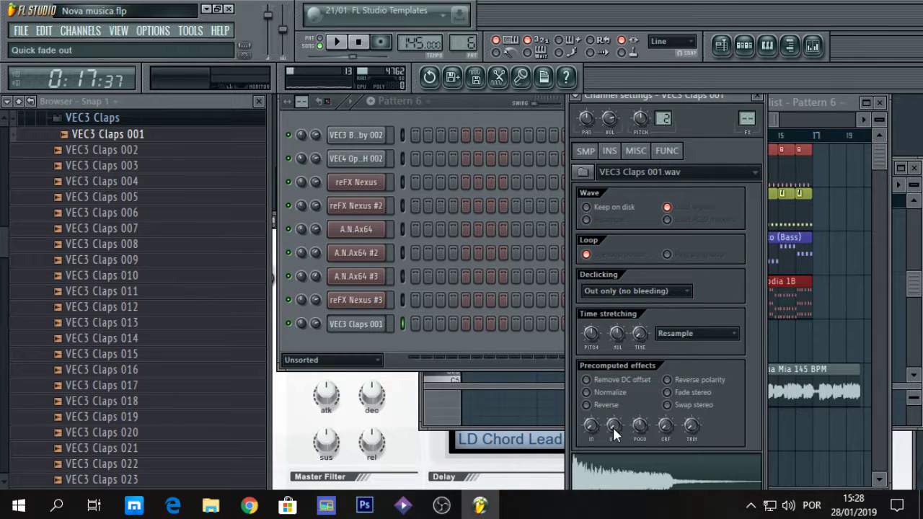
Step: Audition the VEC3 Claps 001 channel and shorten its tail with a quick fade out of about 50%
key(z)
key(z)
key(z)
key(z)
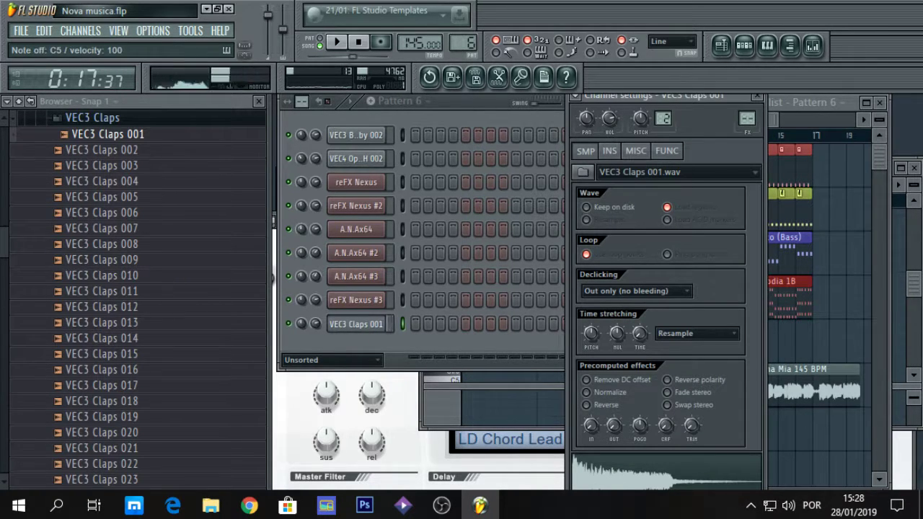
key(z)
key(z)
key(z)
key(z)
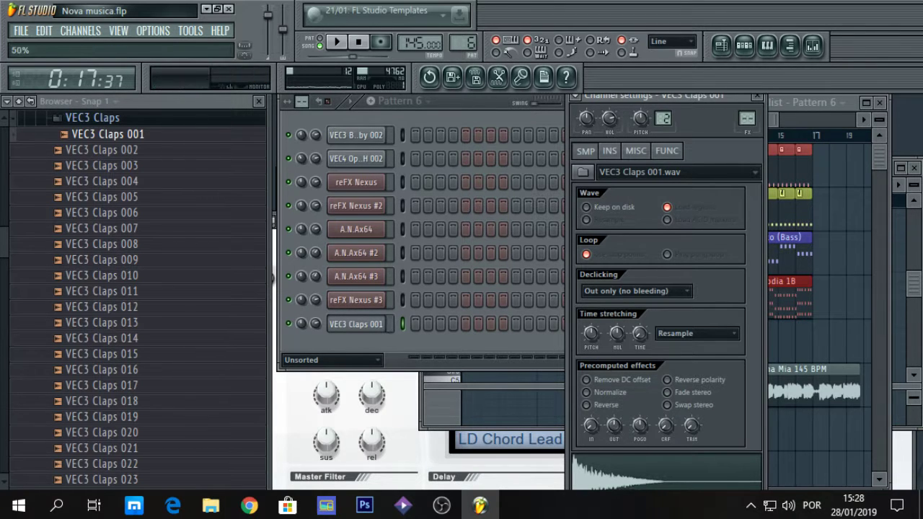
Step: Fine-tune the clap's fade out by ear and program VEC3 Claps 001 hits on steps 5 and 13
key(z)
key(z)
drag(612, 425, 612, 431)
key(z)
key(z)
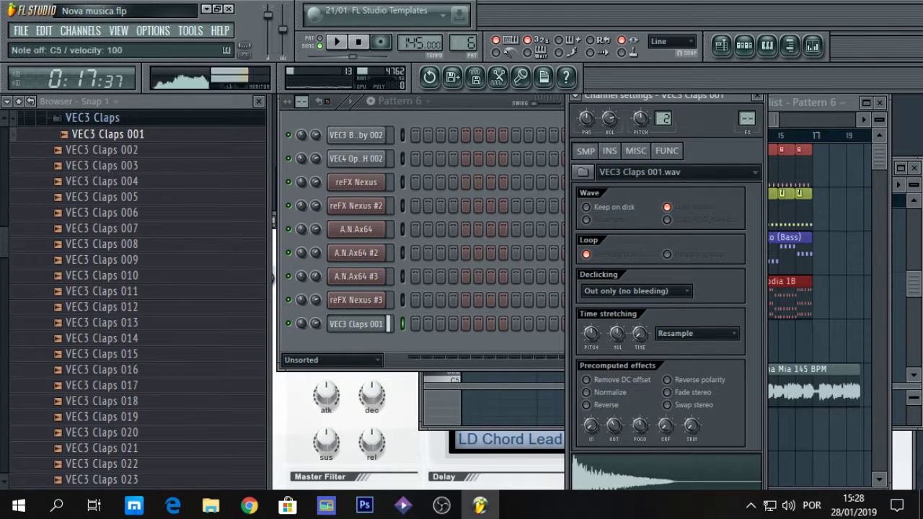
click(467, 323)
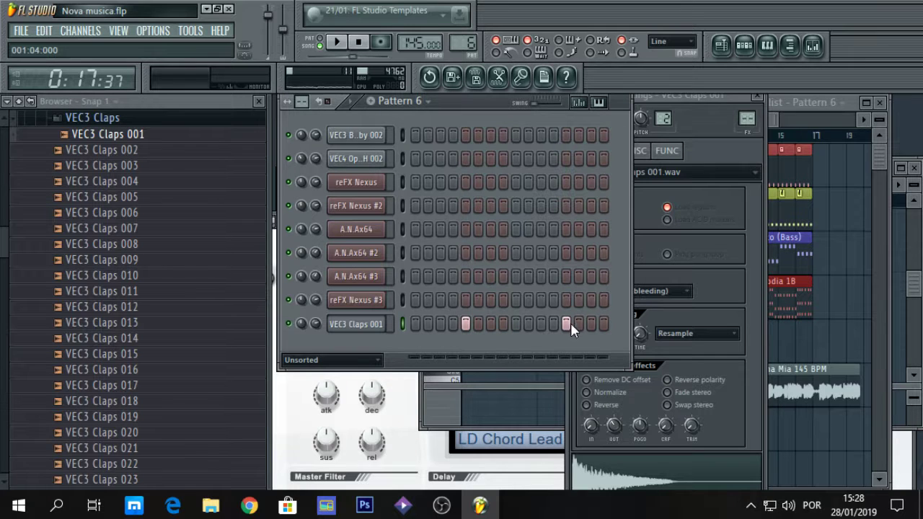
Step: Collapse the claps folder and preview samples in the VEC3 Snares folder, including VEC3 Snares 006, 001 and 002
click(109, 119)
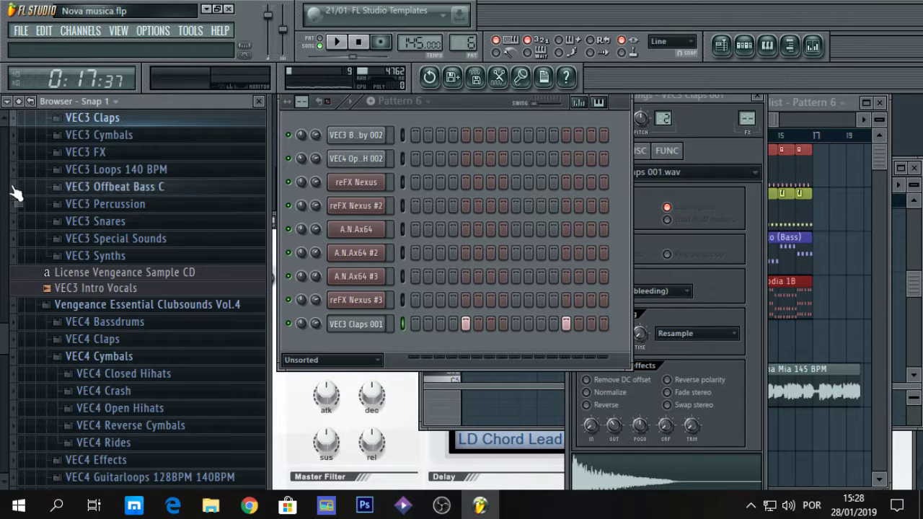
click(94, 221)
click(116, 182)
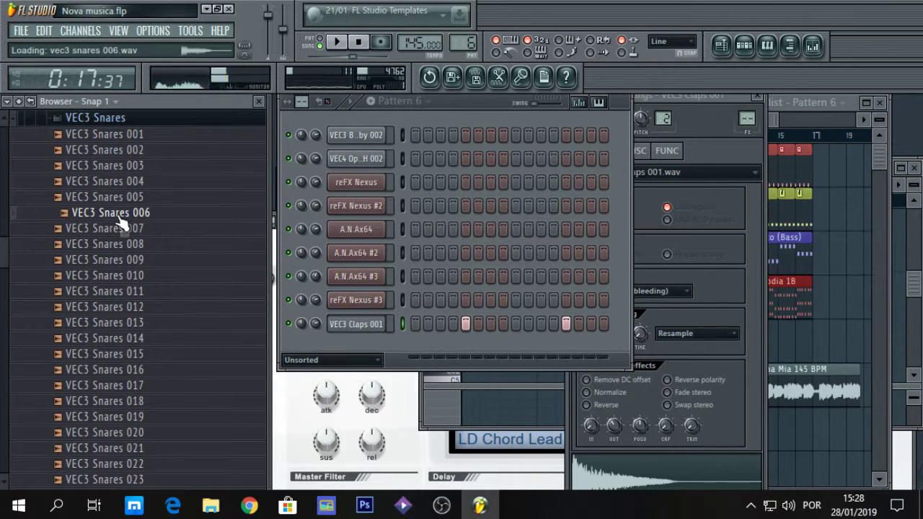
click(124, 150)
click(122, 134)
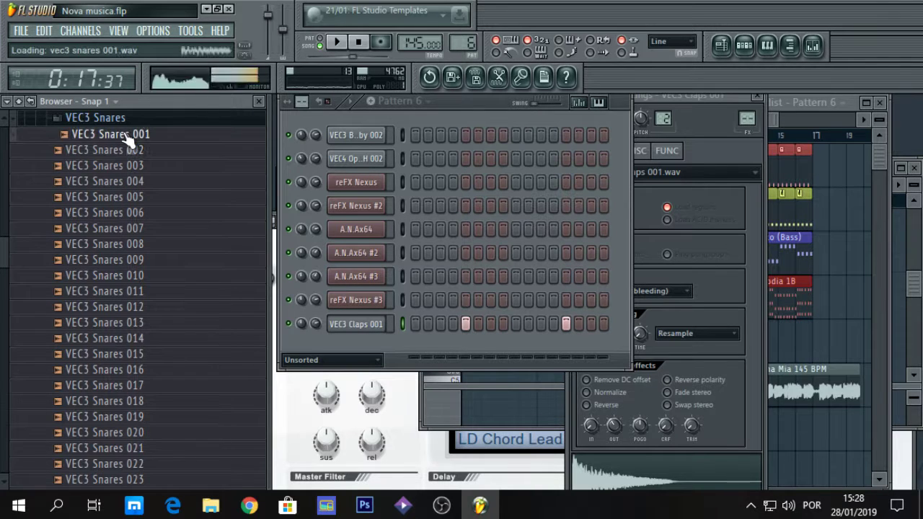
click(122, 149)
Step: Close the VEC3 Snares folder and open the Snares folder inside Drums
scroll(92, 148, up, 3)
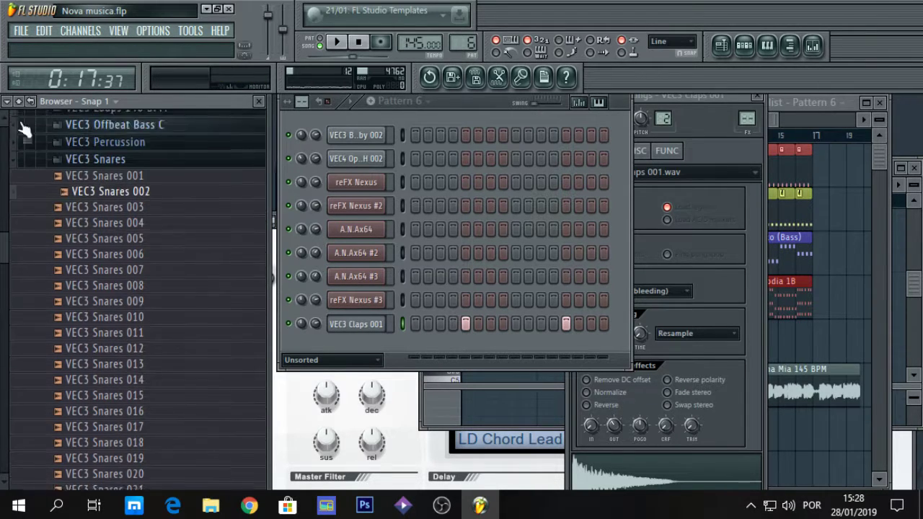
click(81, 165)
scroll(4, 376, down, 1)
drag(4, 377, 4, 272)
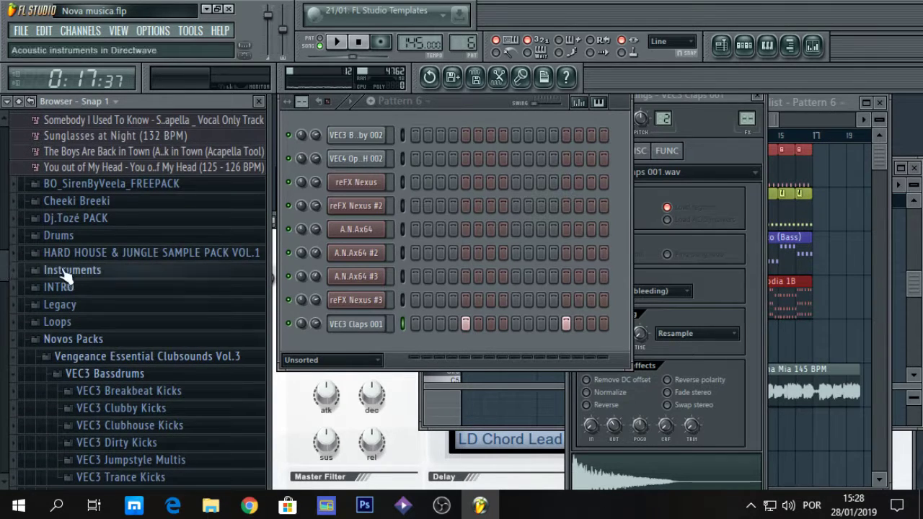
click(61, 235)
click(64, 357)
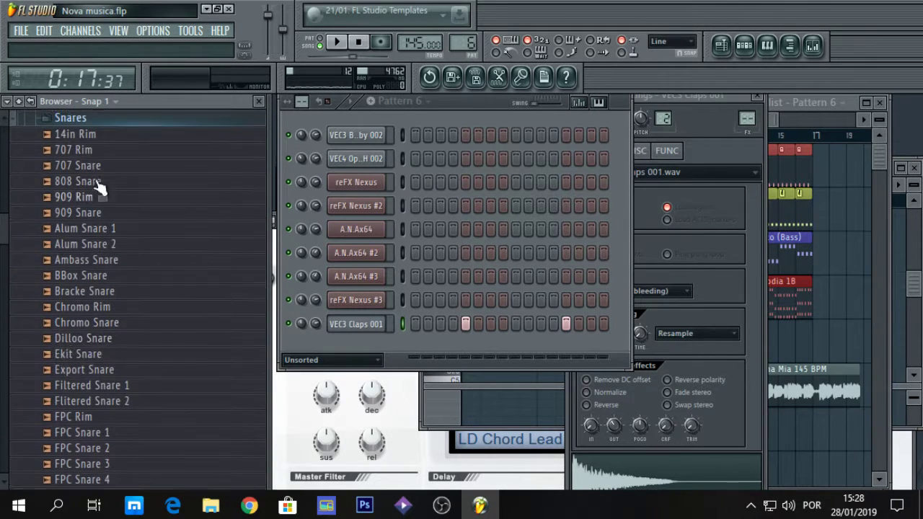
Step: Preview rim and snare samples in the Snares folder, including Alum Snare 1 and FPC Snare 1
click(77, 149)
click(71, 235)
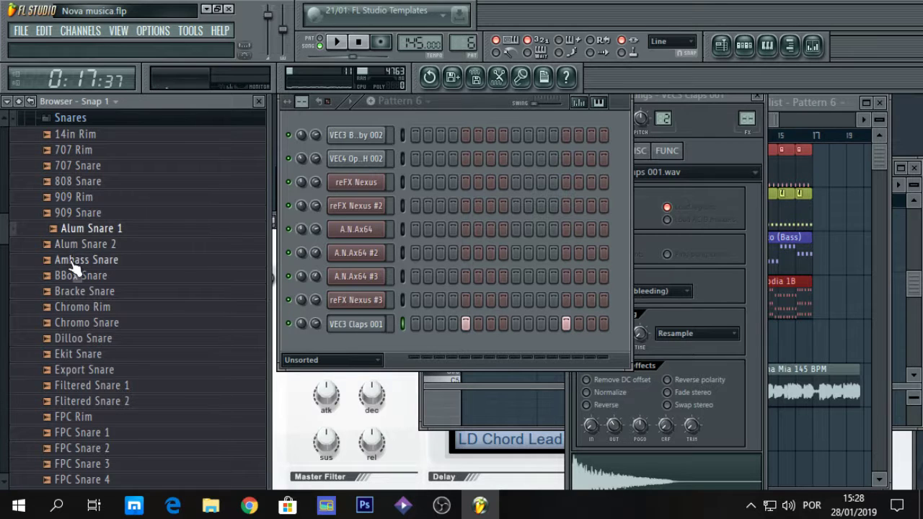
click(73, 261)
click(63, 431)
scroll(2, 231, down, 3)
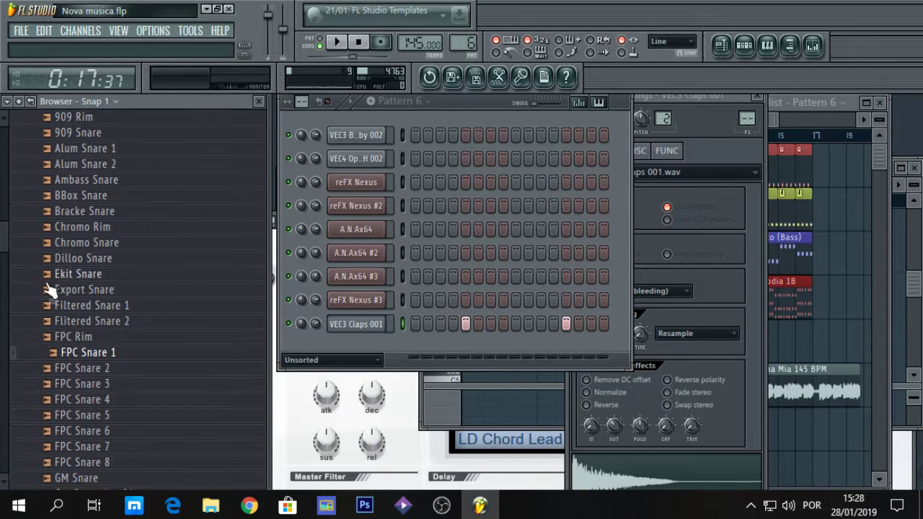
click(76, 399)
click(80, 477)
scroll(3, 238, up, 3)
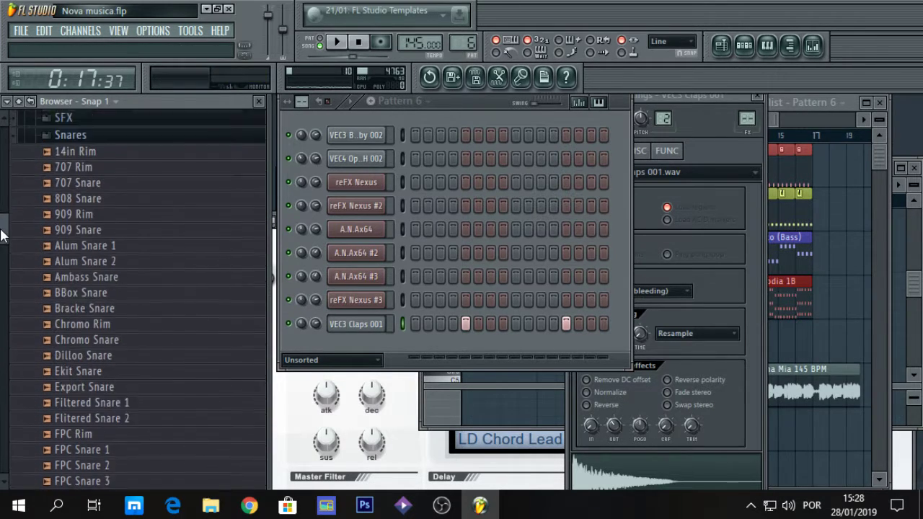
scroll(4, 249, down, 9)
Step: Preview the snareclap samples from Grv Snareclap 01 through Grv Snareclap 07
click(92, 336)
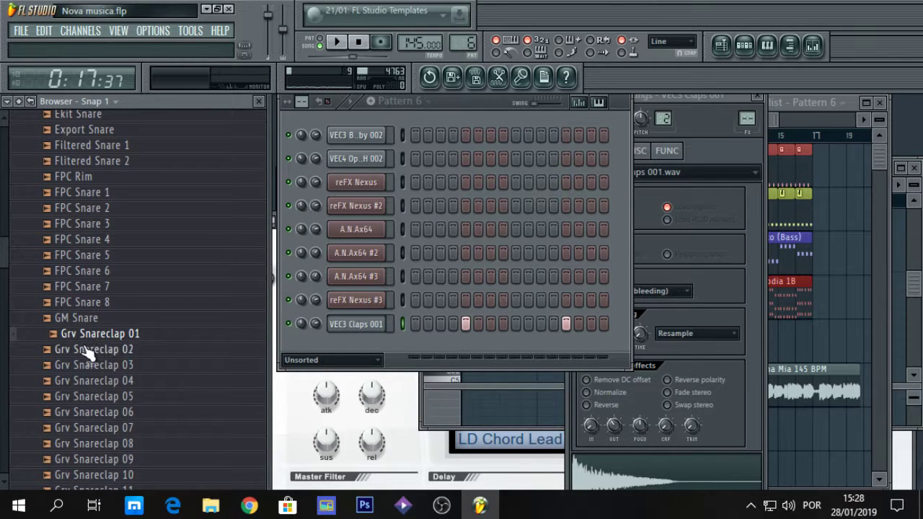
click(85, 351)
click(86, 366)
click(86, 381)
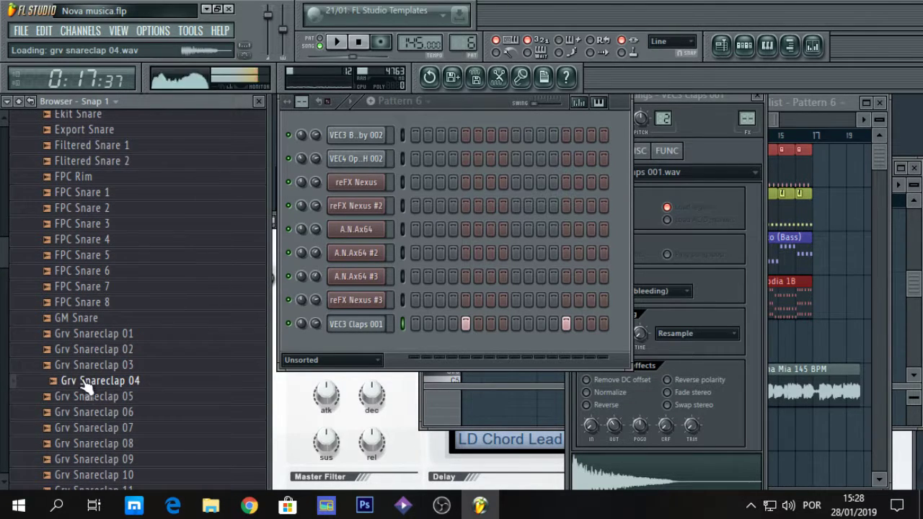
click(84, 397)
click(80, 412)
click(83, 429)
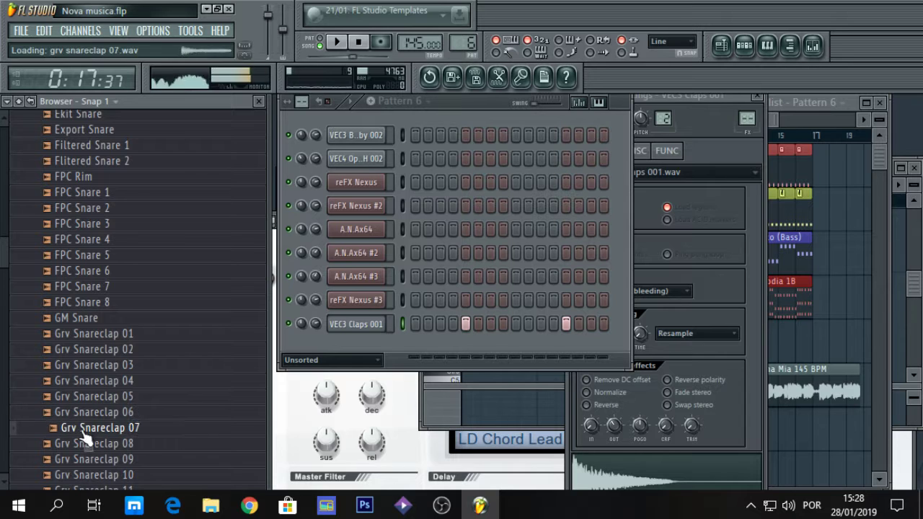
Step: Load Grv Snareclap 01 as a new channel and shorten its tail with a fade out of about 22%
drag(101, 334, 352, 349)
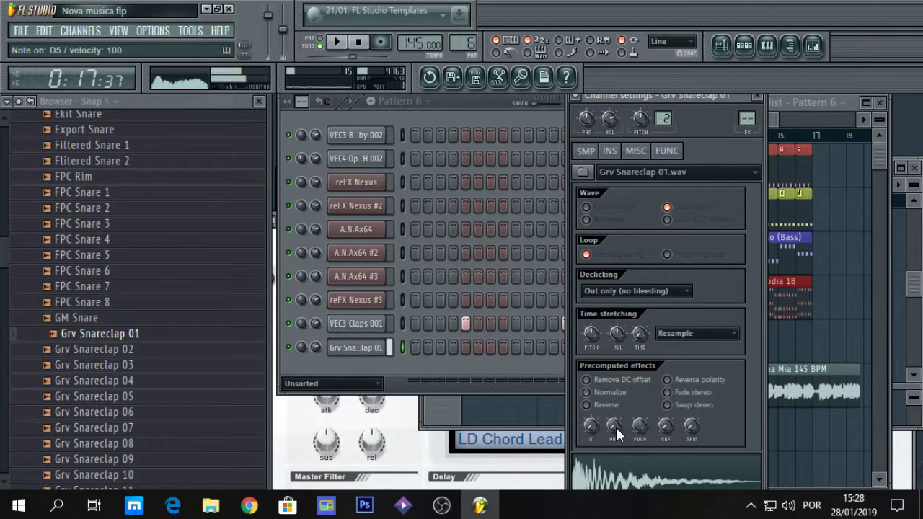
drag(615, 426, 616, 451)
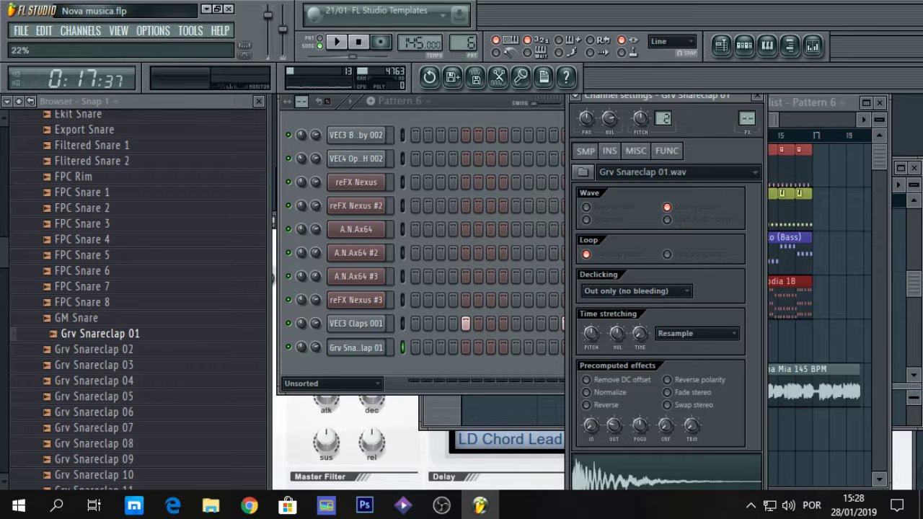
click(352, 326)
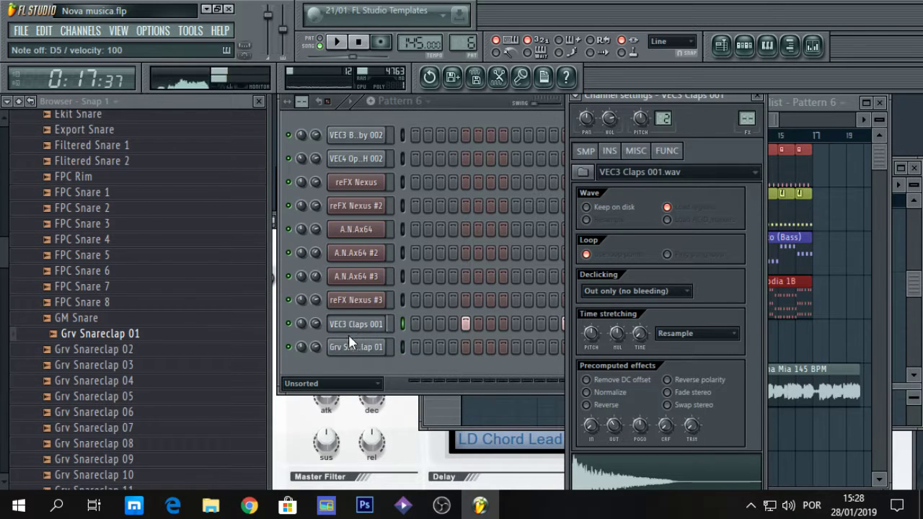
Step: Program Grv Snareclap 01 hits on steps 5 and 13 and play the pattern
click(465, 347)
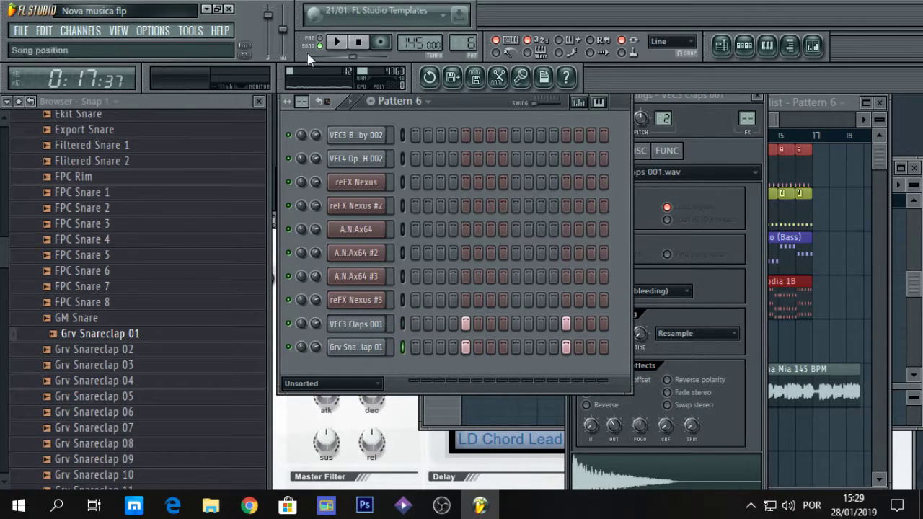
click(336, 41)
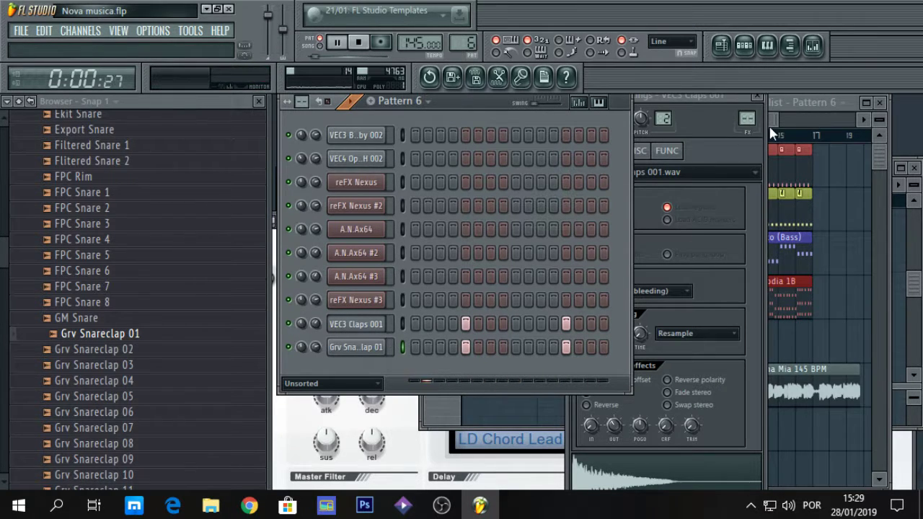
Step: Stop playback and fill bars 13 to 16 of Track 5 in the enlarged playlist with Pattern 6 clips
click(871, 107)
click(867, 103)
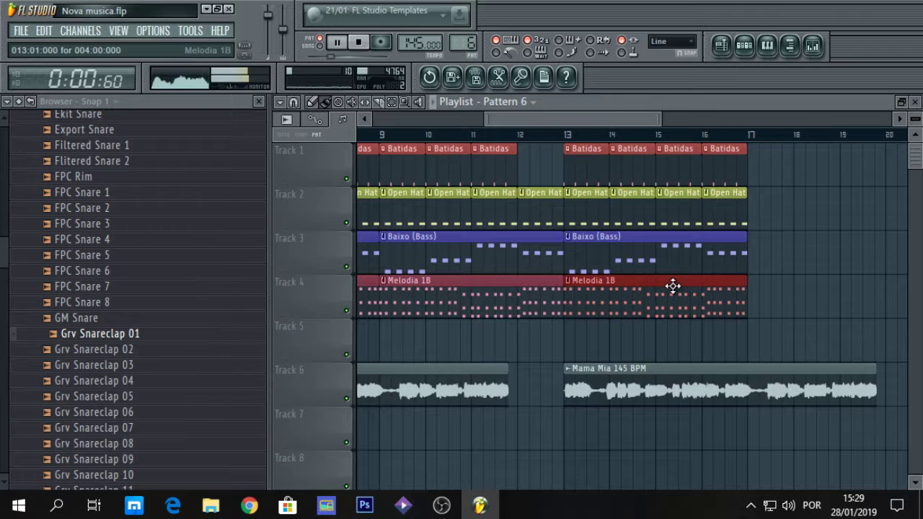
key(space)
drag(570, 332, 720, 326)
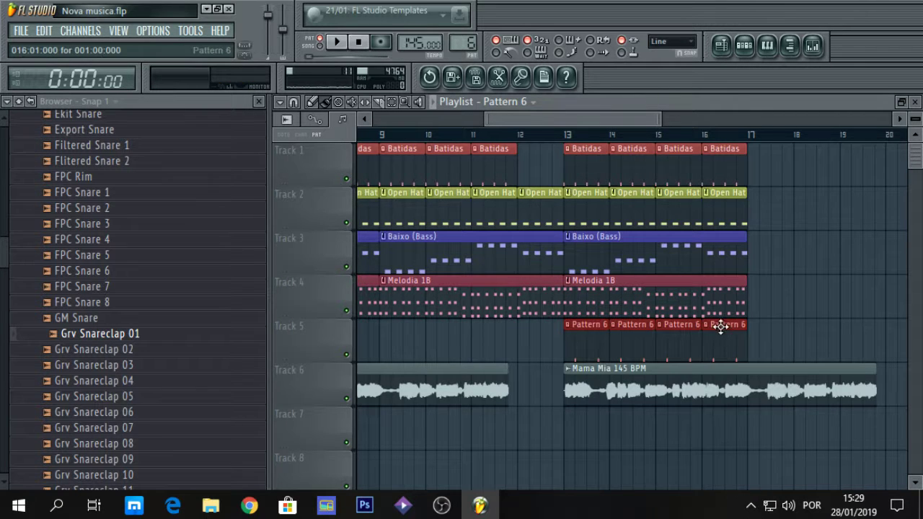
Step: Listen to the arrangement from bar 13 with the clap and snare clips, and save the project
click(575, 137)
key(space)
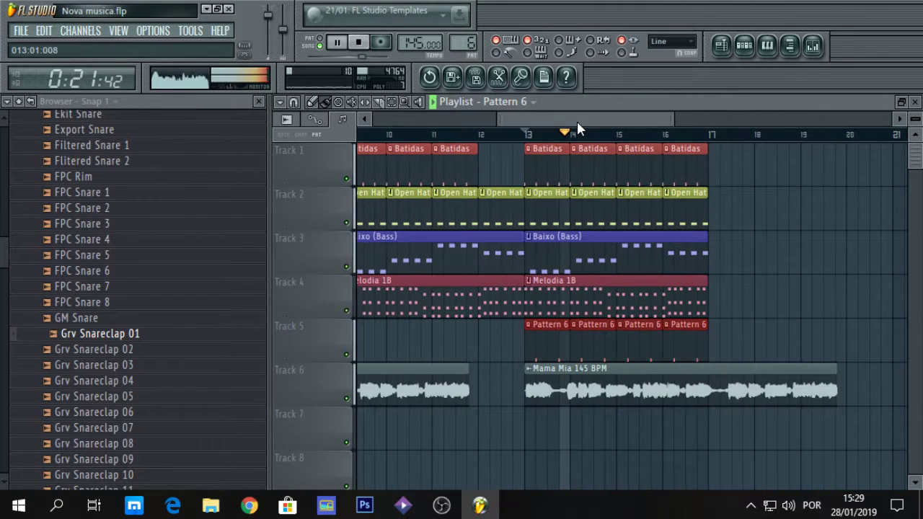
click(680, 155)
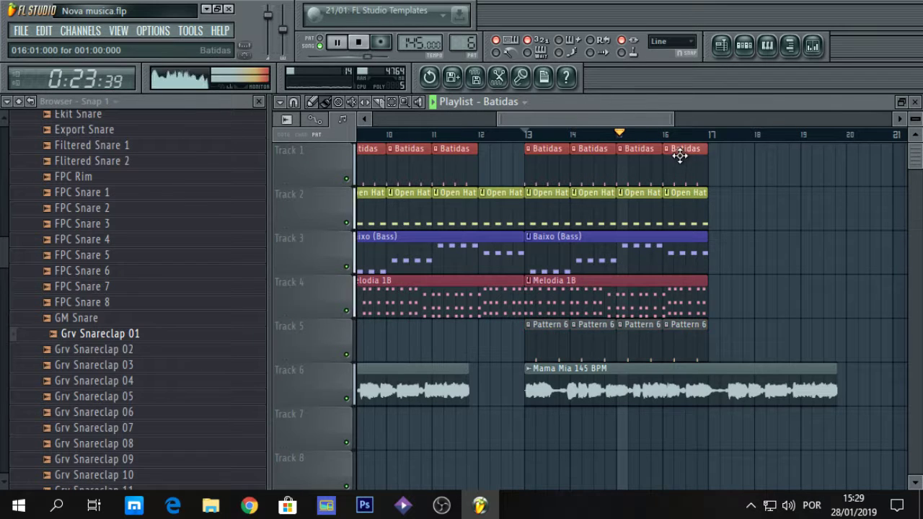
key(space)
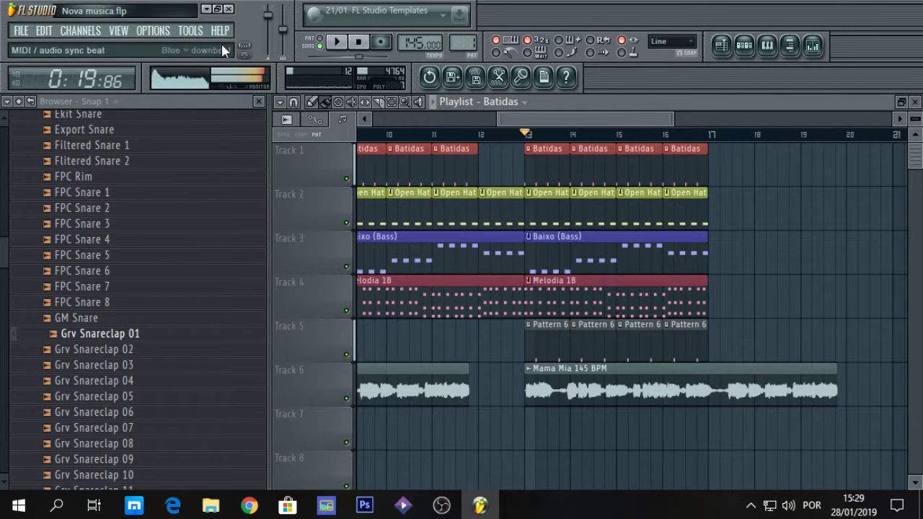
click(21, 31)
click(24, 95)
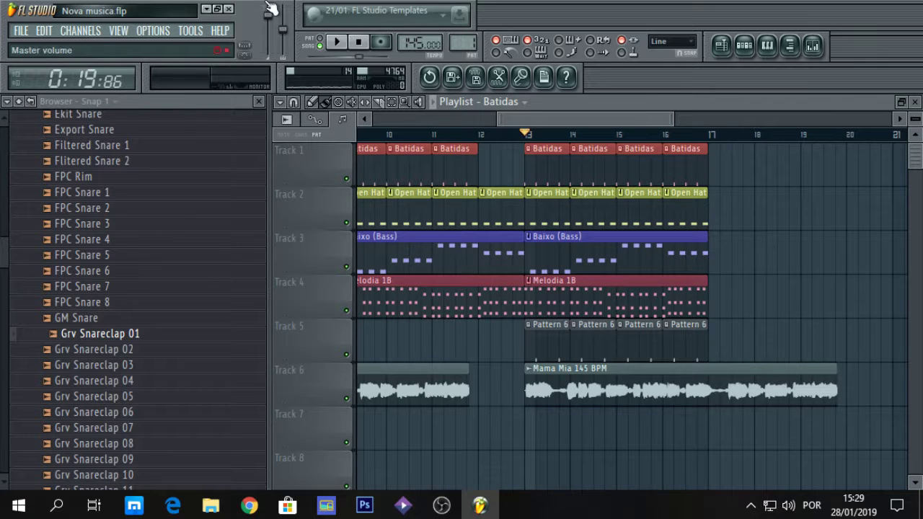
Step: Select all clips in the playlist and move the whole arrangement so its Melodia clip starts at bar 32
drag(542, 118, 171, 118)
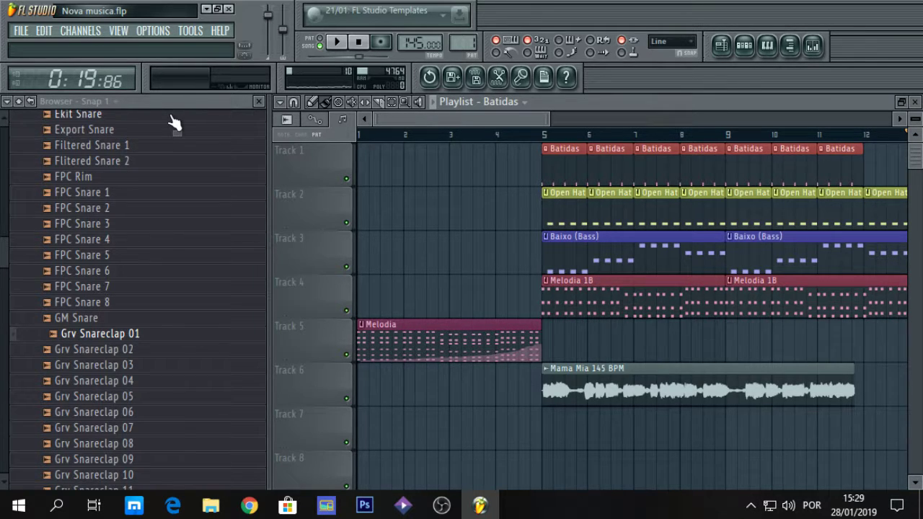
drag(553, 113, 890, 115)
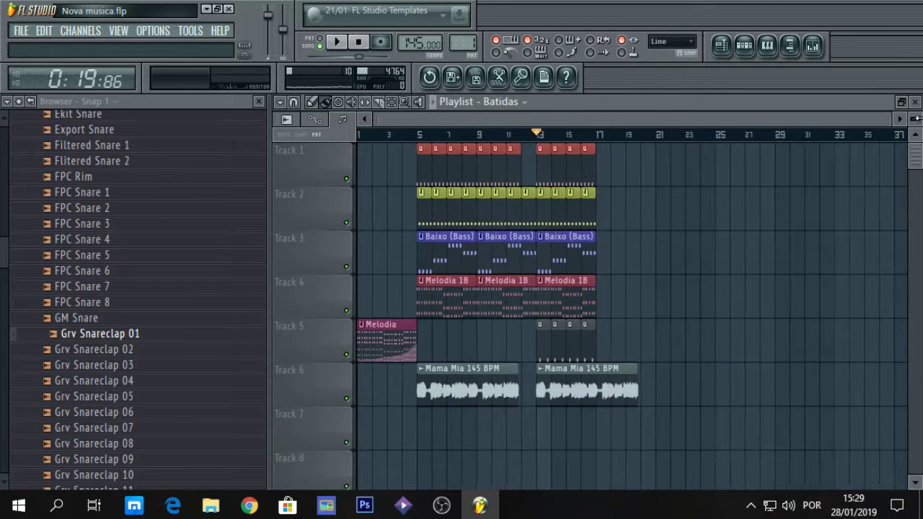
drag(696, 406, 310, 129)
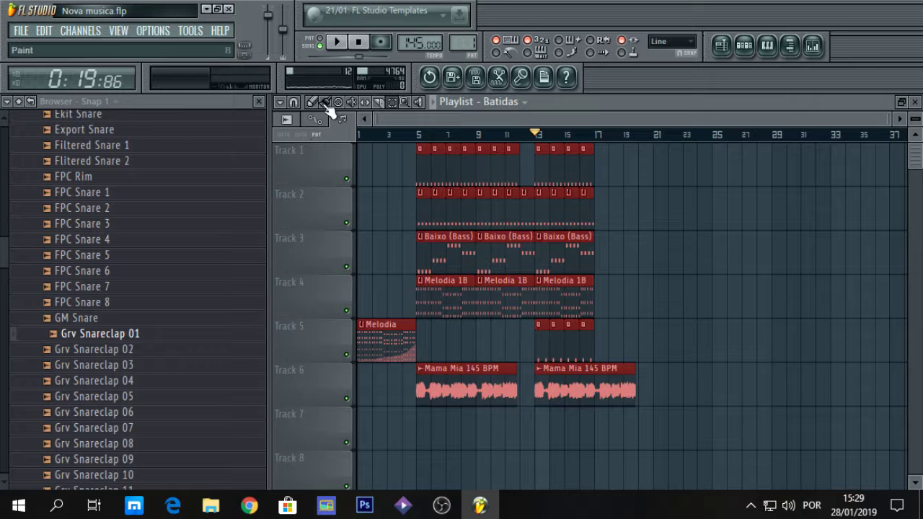
drag(374, 324, 705, 328)
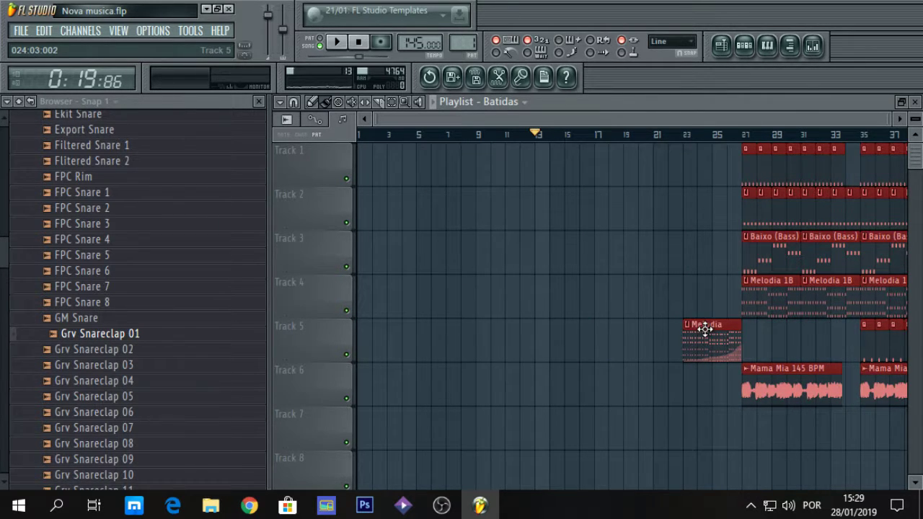
drag(616, 119, 715, 126)
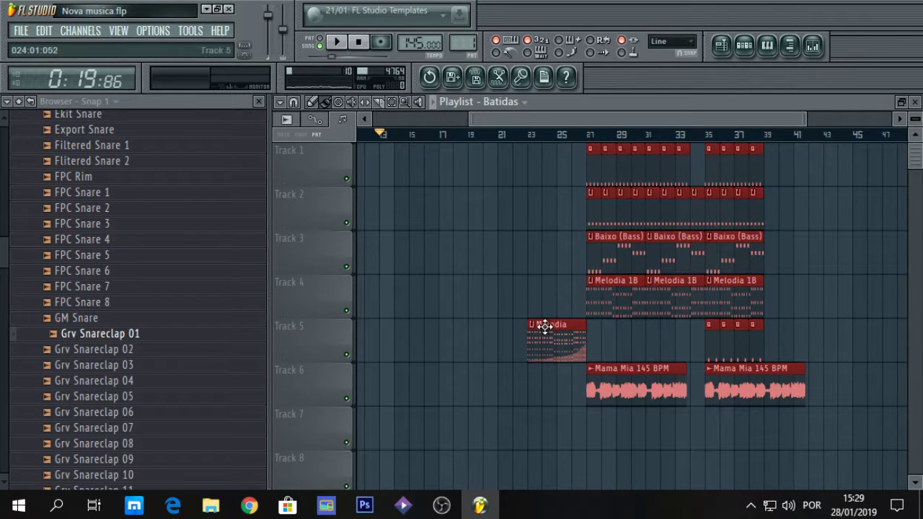
drag(545, 326, 678, 326)
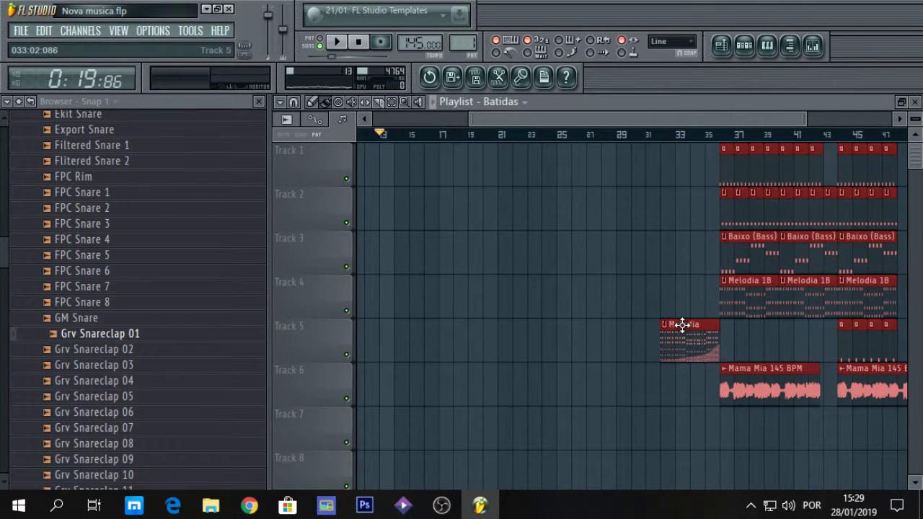
Step: Return the playback position to bar 1 of the emptied playlist area and save the project
click(661, 136)
drag(613, 119, 328, 108)
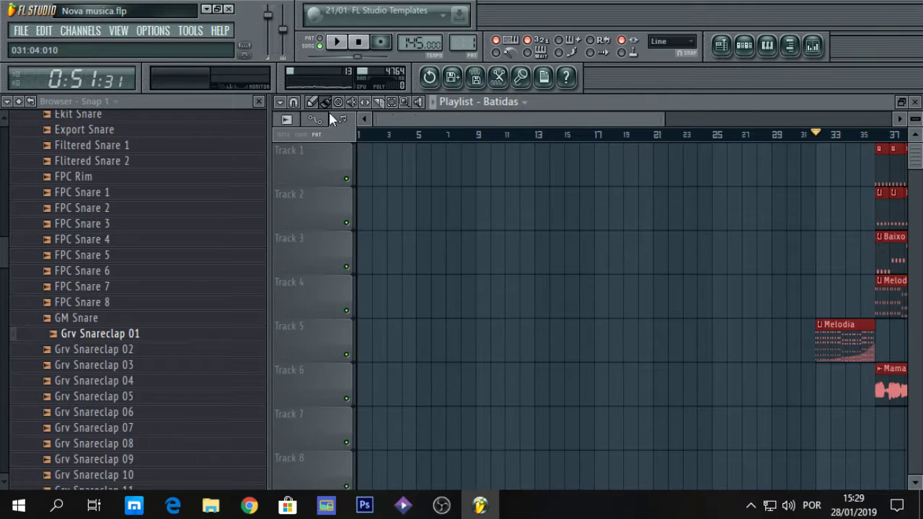
click(360, 139)
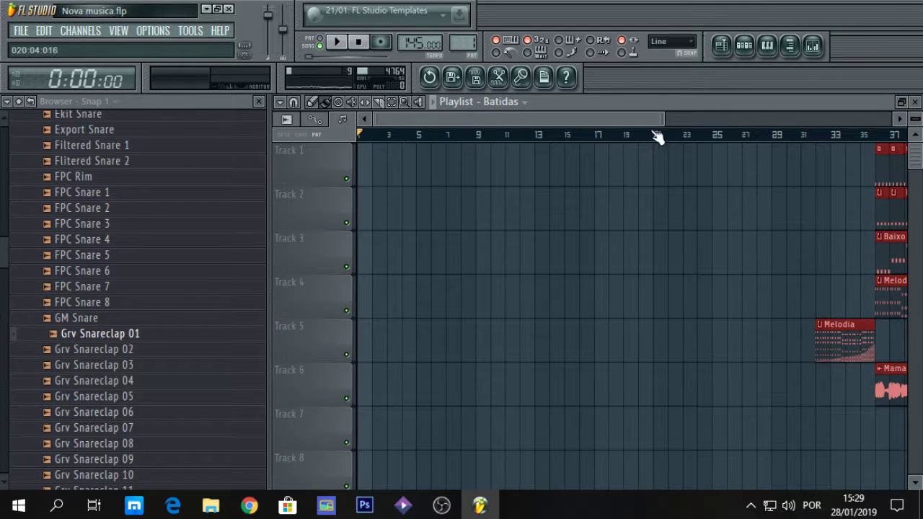
drag(660, 121, 487, 127)
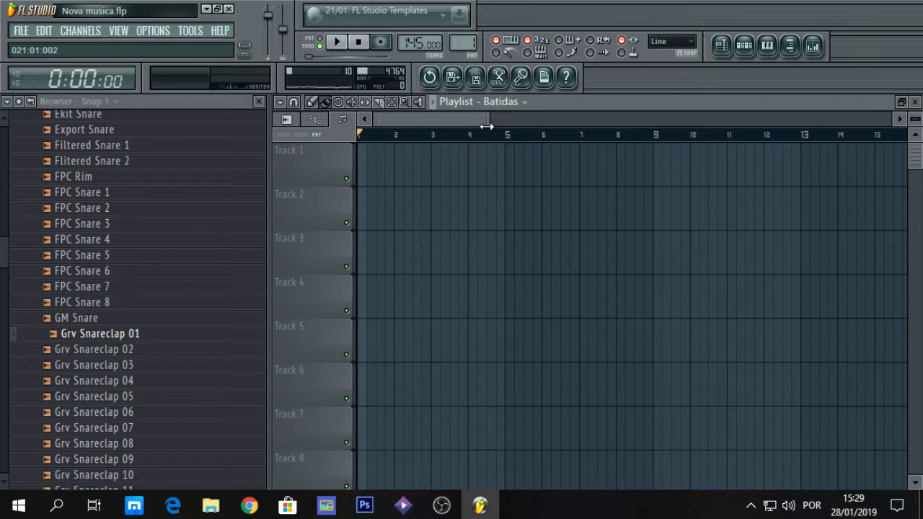
click(21, 30)
click(34, 92)
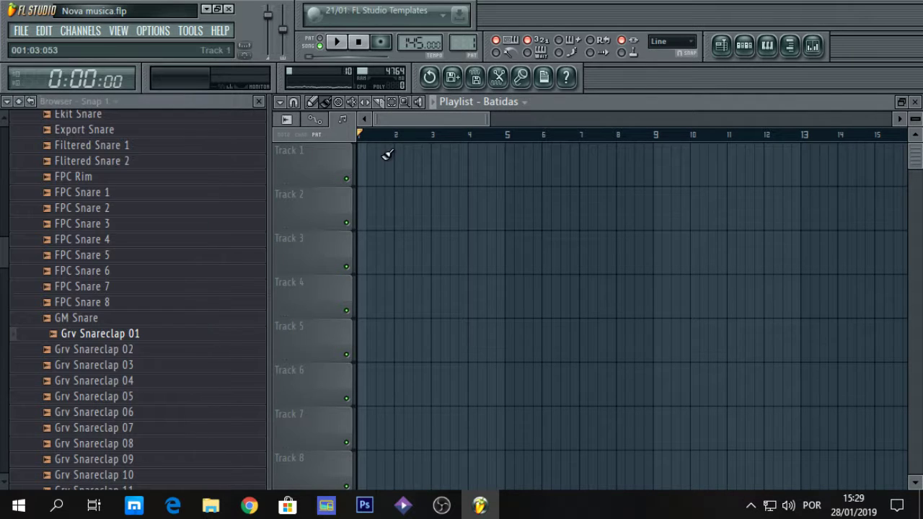
Step: Bring up the channel rack and create a new empty pattern following Pattern 6
key(F6)
click(393, 101)
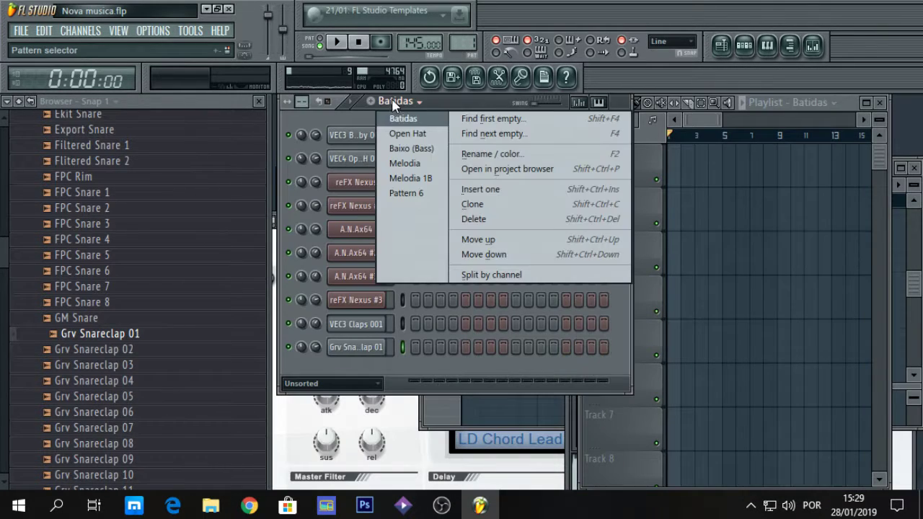
click(397, 186)
click(370, 101)
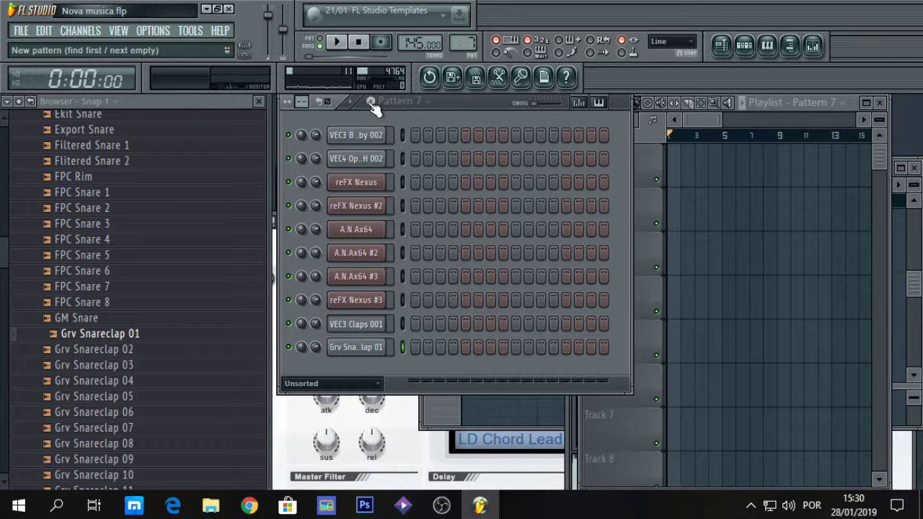
Step: Collapse the VEC3 Bassdrums and Novos Packs folders and open Vengeance packs
drag(3, 249, 10, 393)
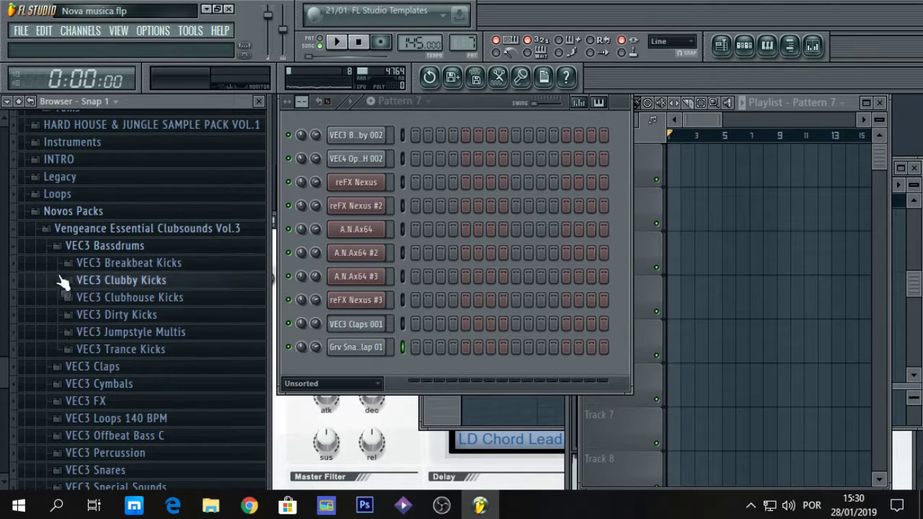
click(71, 243)
click(76, 211)
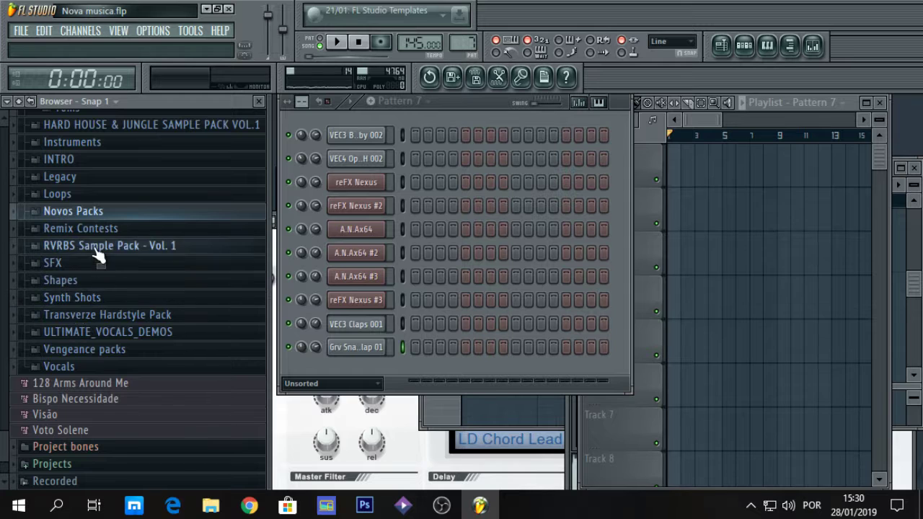
click(72, 349)
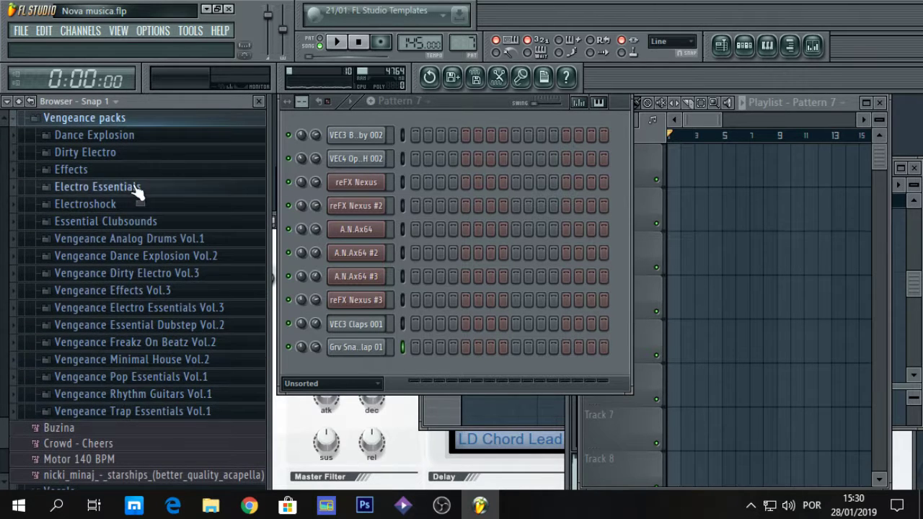
Step: Open Dance Explotion Vol.1 inside Dance Explosion and expand the Unlooped folder of the VDX1 140BPM Dominator Kit
click(93, 134)
click(111, 152)
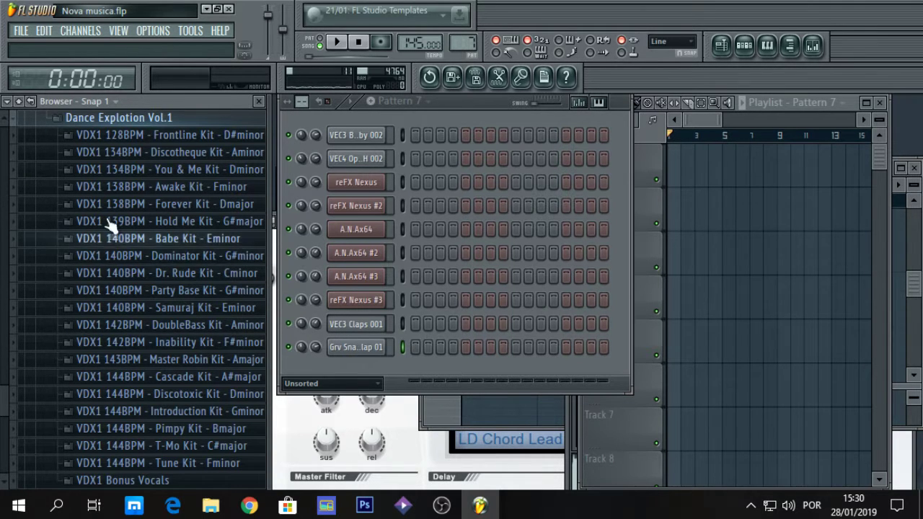
click(107, 262)
click(121, 354)
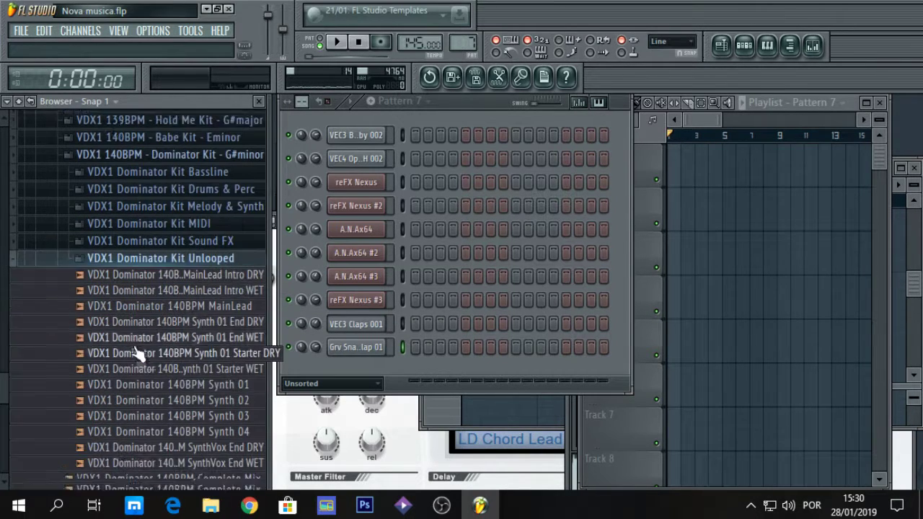
Step: Preview the Dominator Kit's unlooped samples, including Synth 01 End WET and MainLead Intro DRY
click(129, 294)
click(155, 309)
click(183, 247)
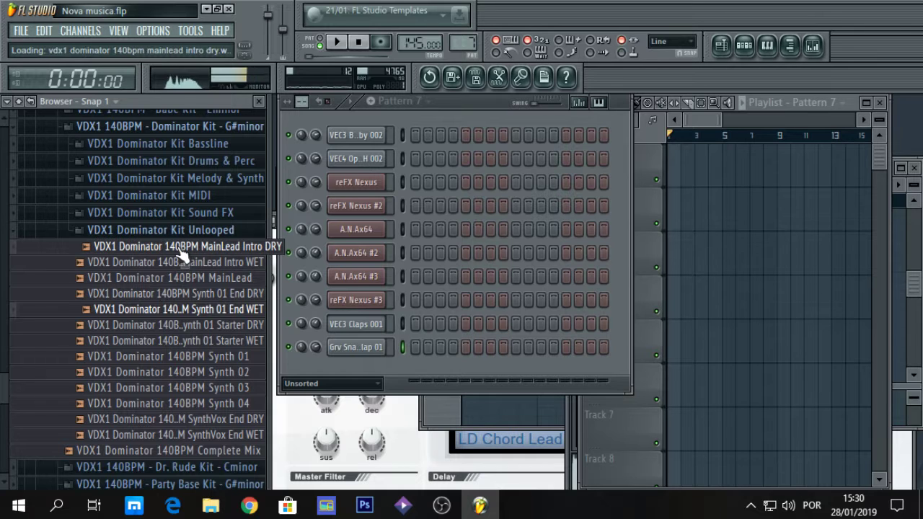
Step: Preview Dominator MainLead Intro WET, then collapse the Dominator Kit and expand the VDX1 140BPM Dr. Rude Kit
click(183, 263)
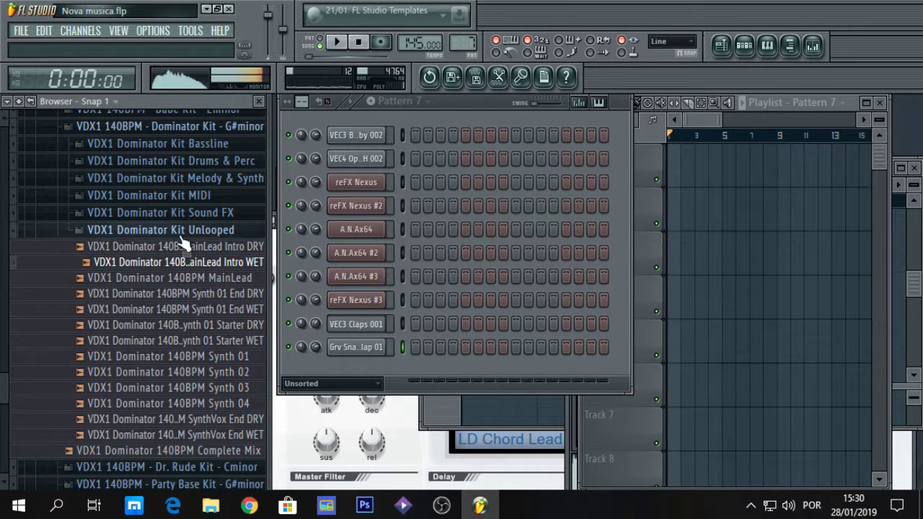
click(180, 229)
click(173, 126)
click(165, 146)
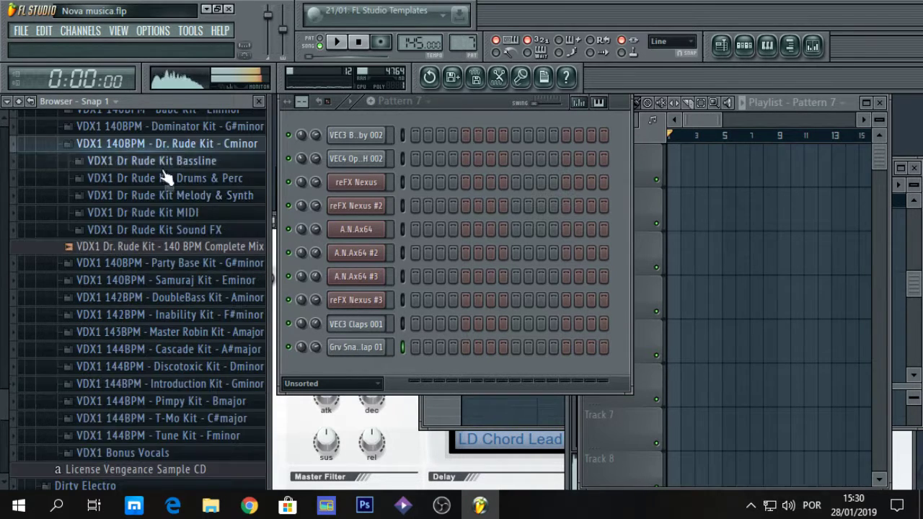
Step: Expand the Dr. Rude Kit Sound FX folder and preview its Fx Kick and Fx Sweep samples
click(175, 230)
click(165, 248)
click(165, 263)
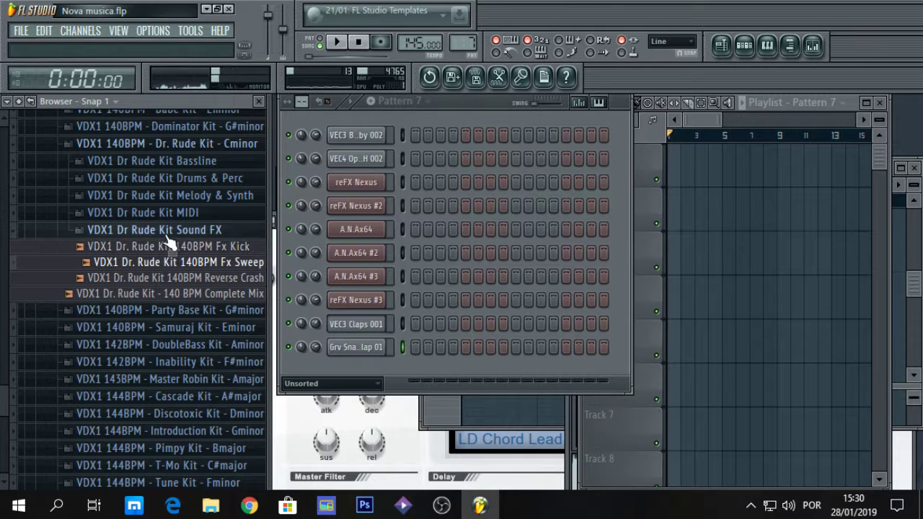
click(168, 247)
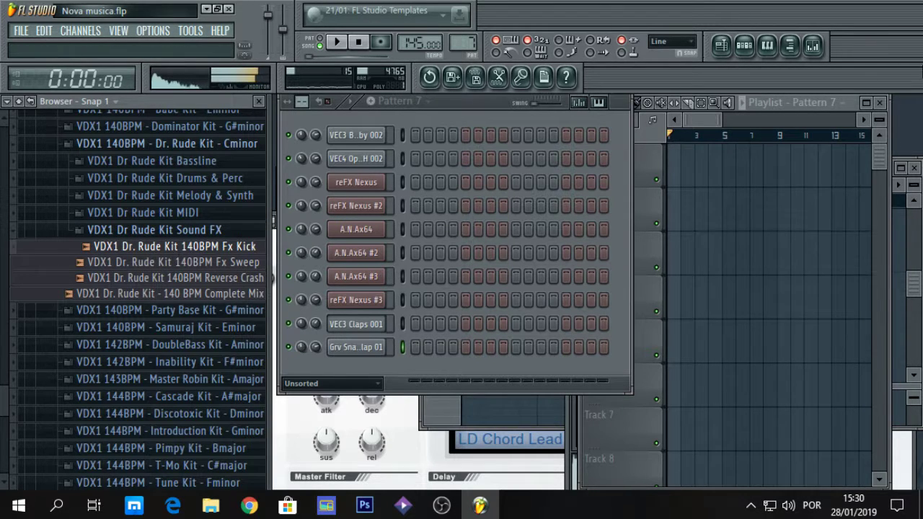
Step: Maximize the playlist and place the Dr. Rude Kit 140BPM Fx Sweep sample at bar 1 on Track 4
click(866, 101)
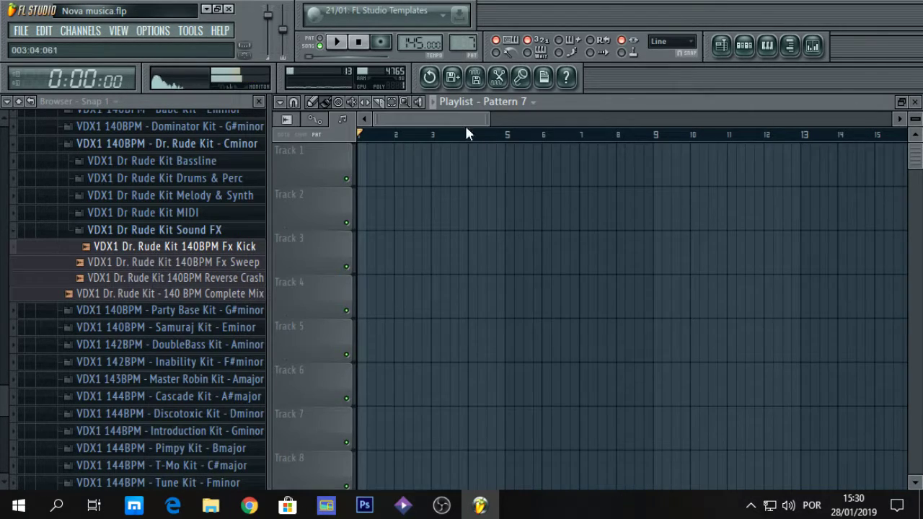
click(244, 263)
click(234, 249)
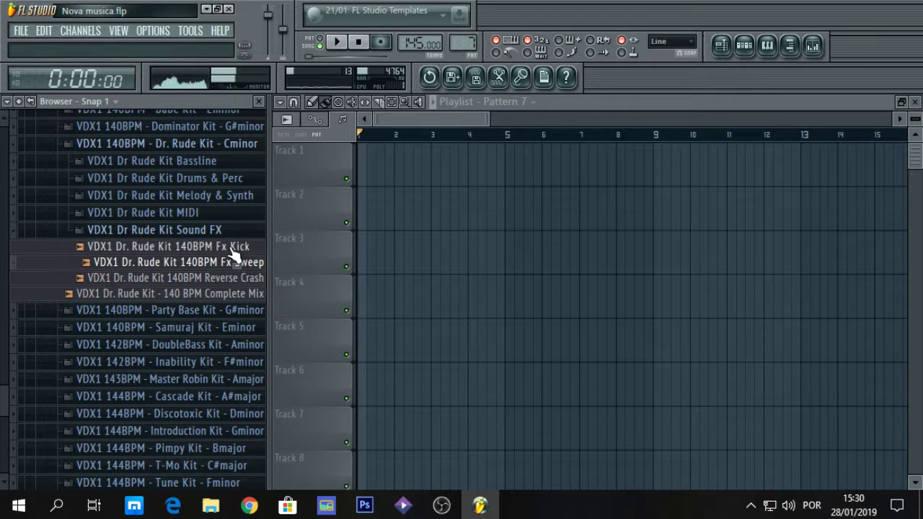
drag(238, 262, 390, 303)
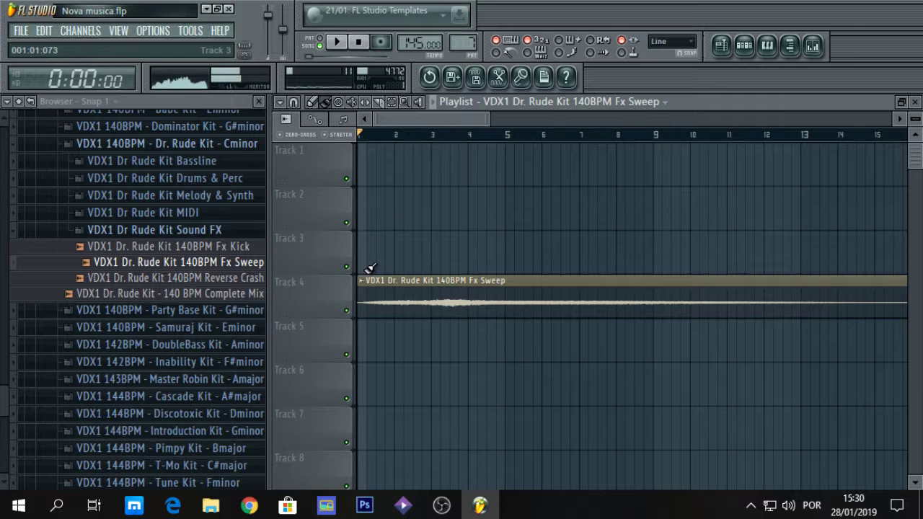
Step: Play the Fx Sweep clip from the start of the song and move the playback position to bar 2
click(368, 136)
key(space)
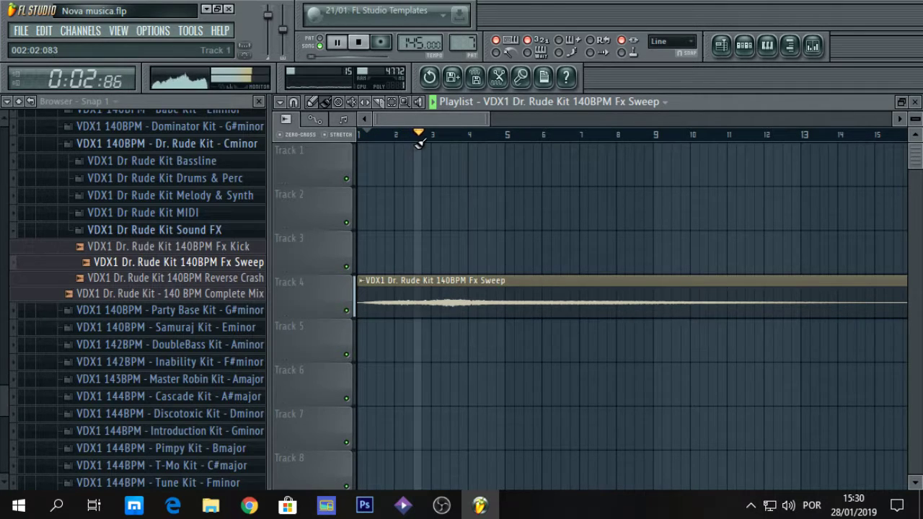
key(space)
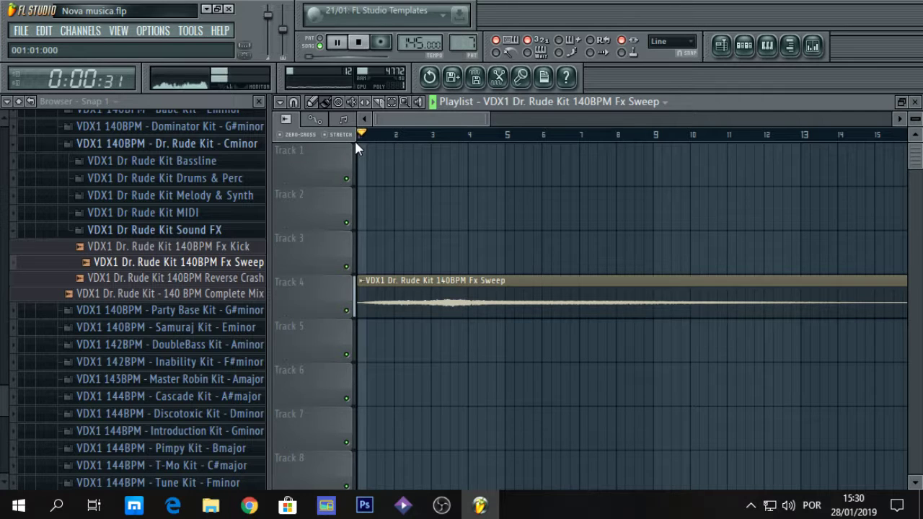
key(space)
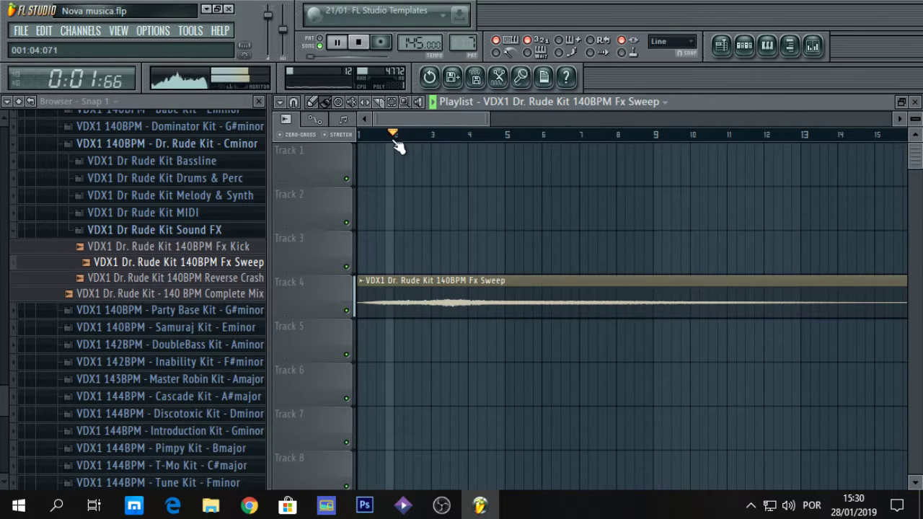
key(space)
click(433, 137)
drag(433, 137, 395, 144)
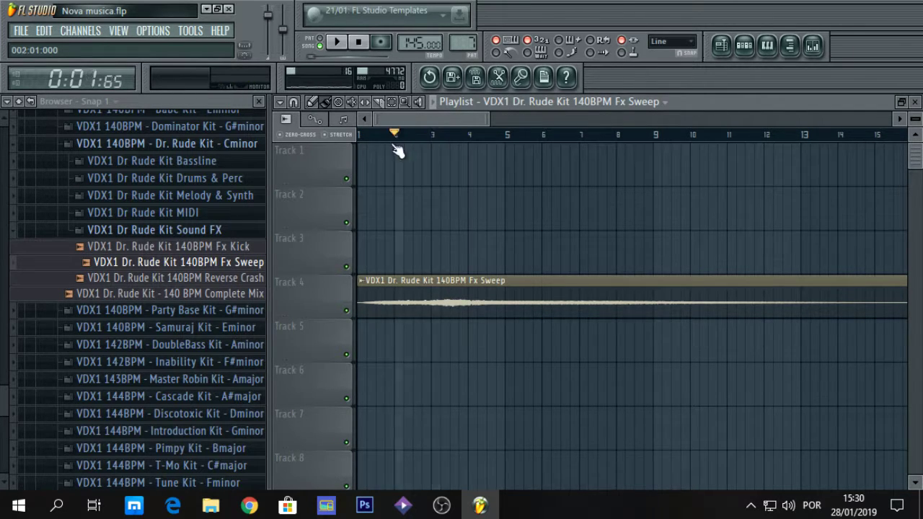
Step: Preview the Dr. Rude Kit 140BPM Reverse Crash sample and place it at bar 1 on Track 5
drag(486, 117, 505, 139)
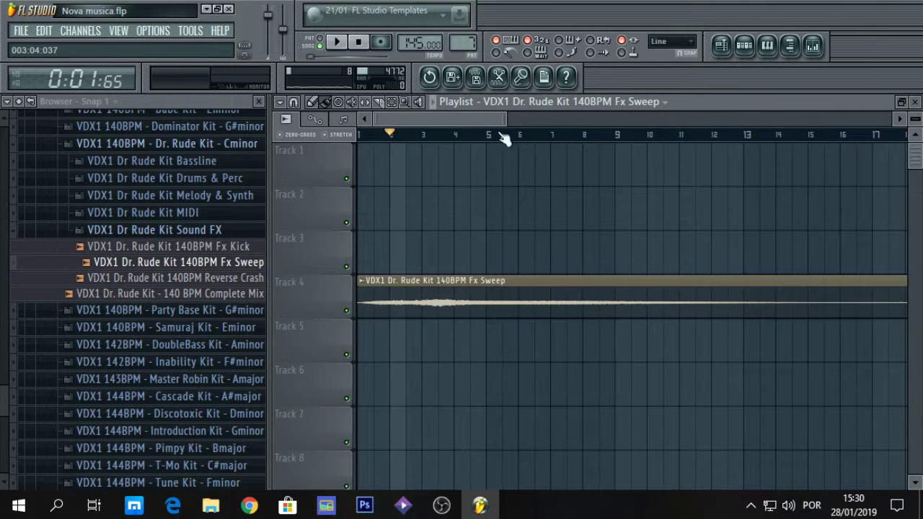
click(230, 284)
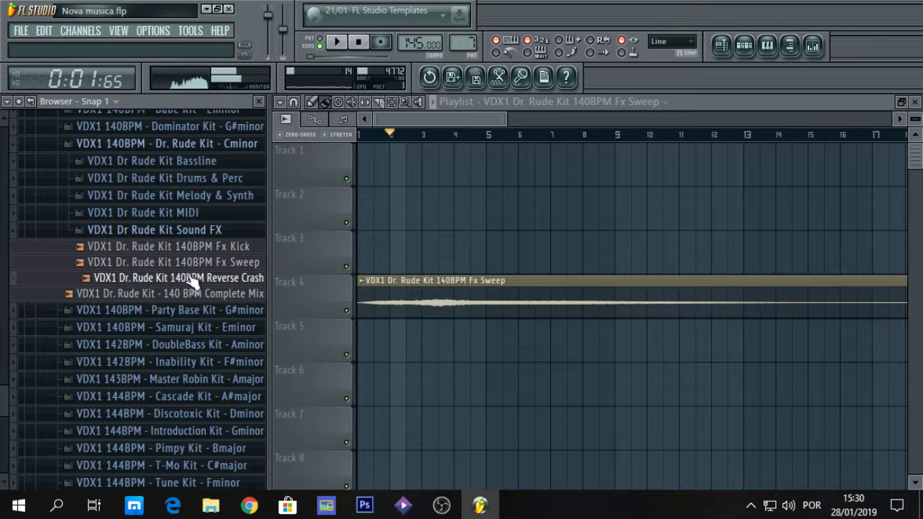
drag(188, 287, 331, 343)
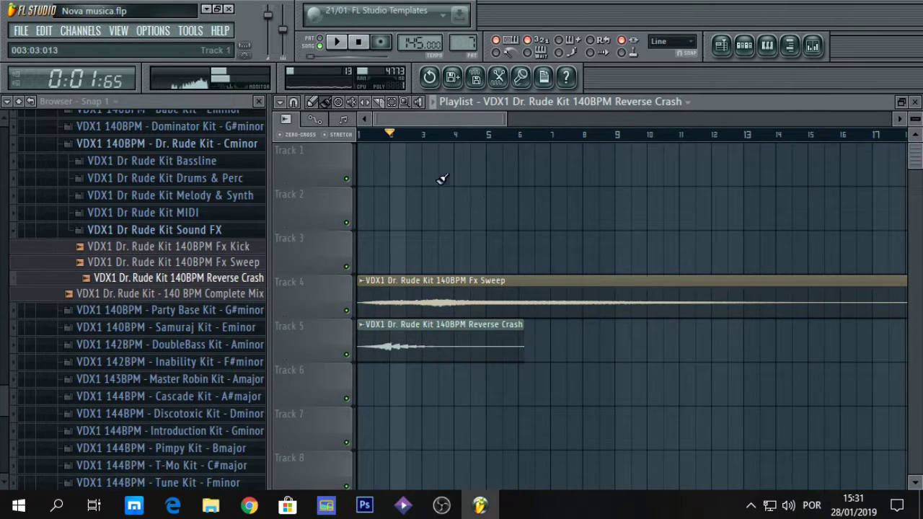
Step: Restore the smaller playlist window and lower the Fx Sweep channel's volume to about 51%
double_click(743, 103)
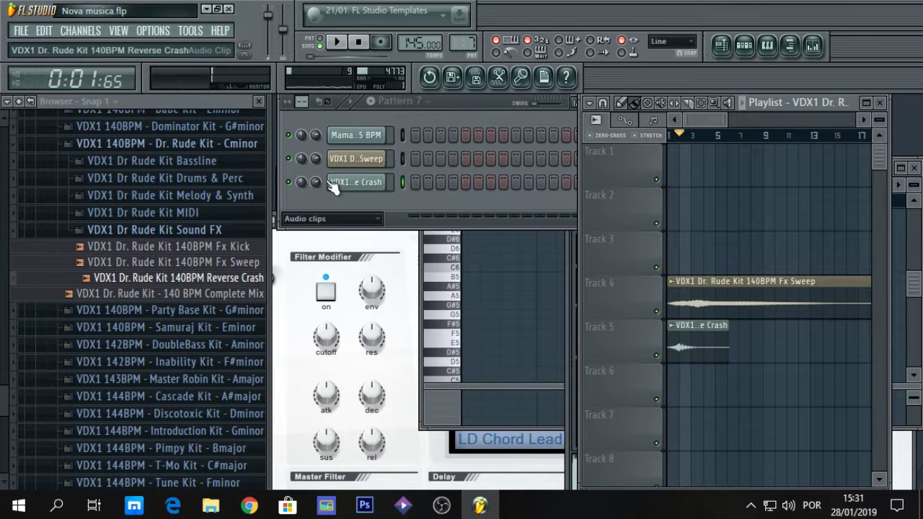
drag(315, 157, 324, 159)
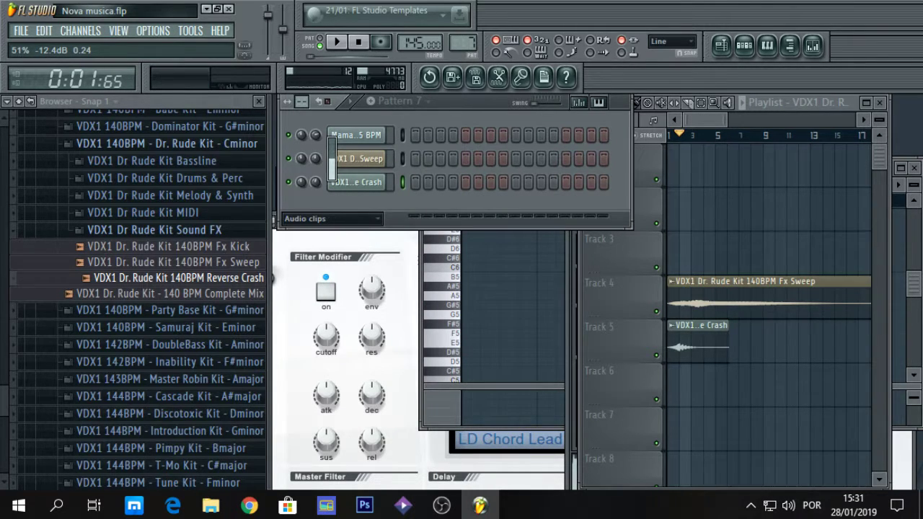
drag(315, 158, 315, 163)
Step: Slice the Fx Sweep clip on Track 4 at bar 2 and delete the part after the cut
click(866, 103)
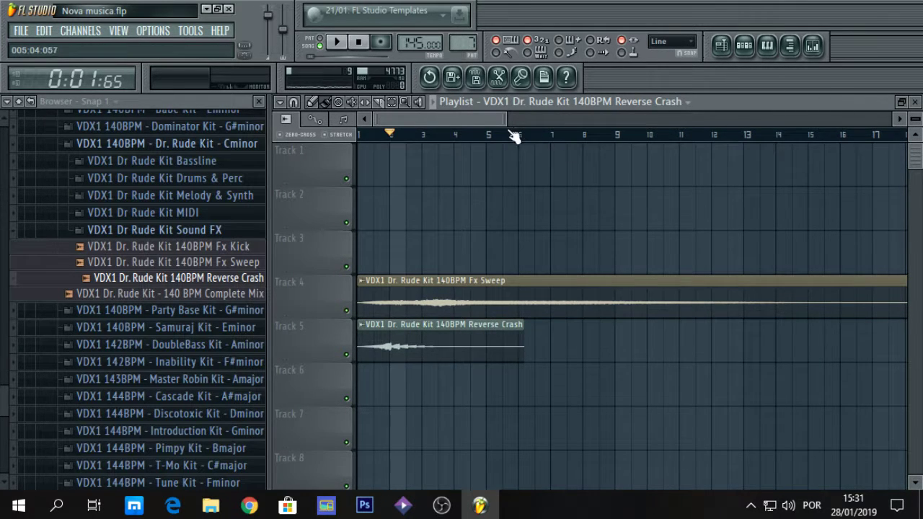
drag(503, 118, 384, 115)
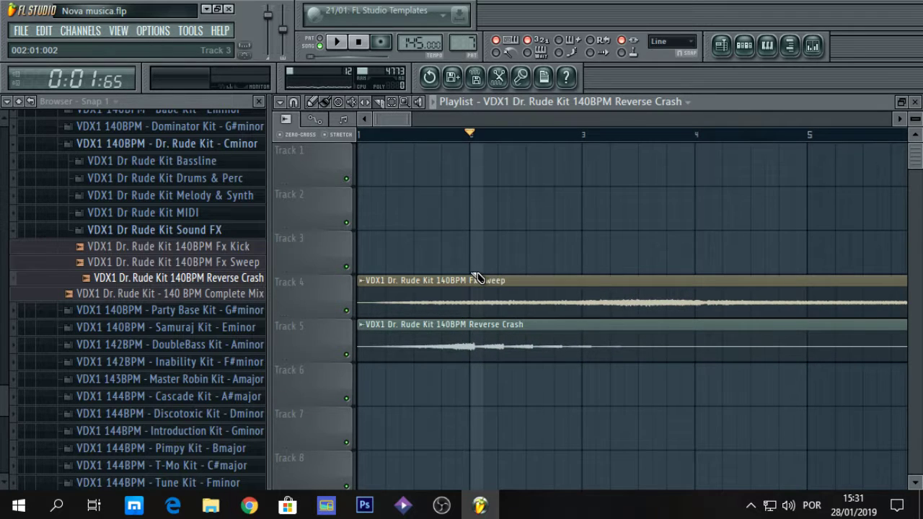
drag(470, 273, 475, 322)
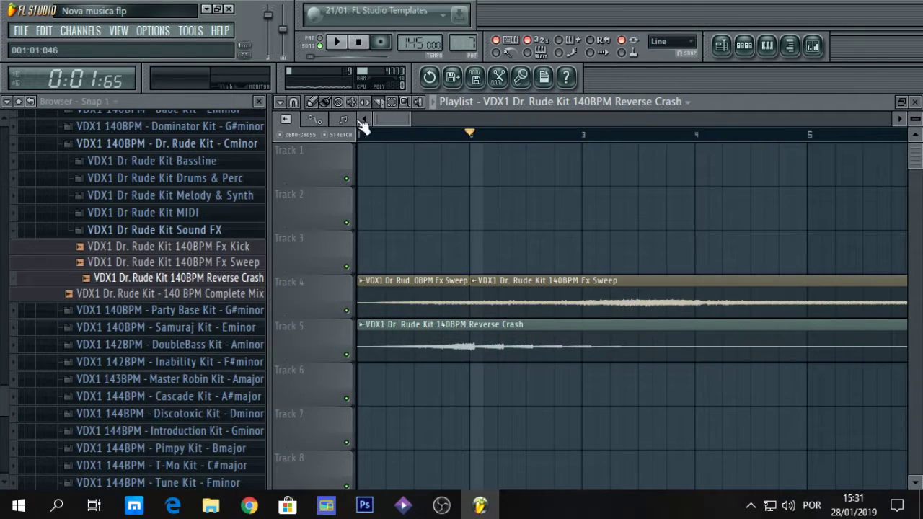
right_click(511, 274)
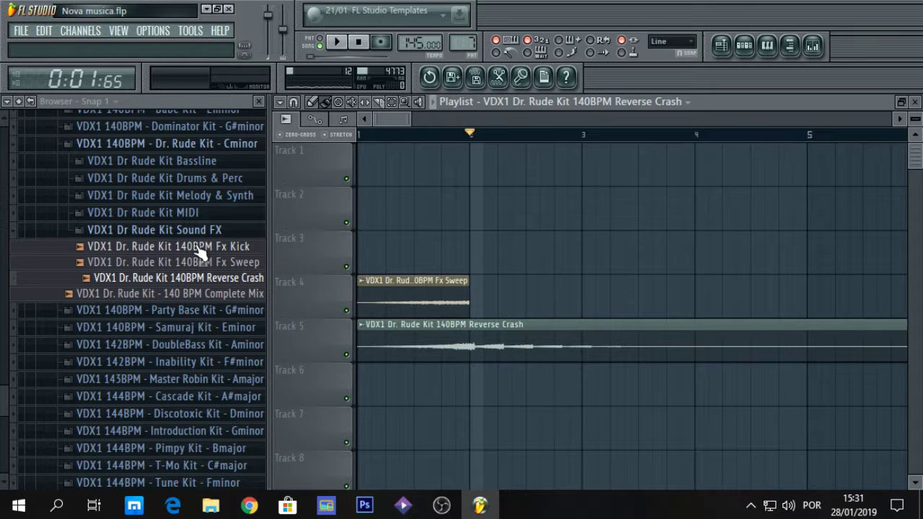
Step: Place the Dr. Rude Kit 140BPM Fx Kick sample at bar 2 on Track 3
double_click(749, 102)
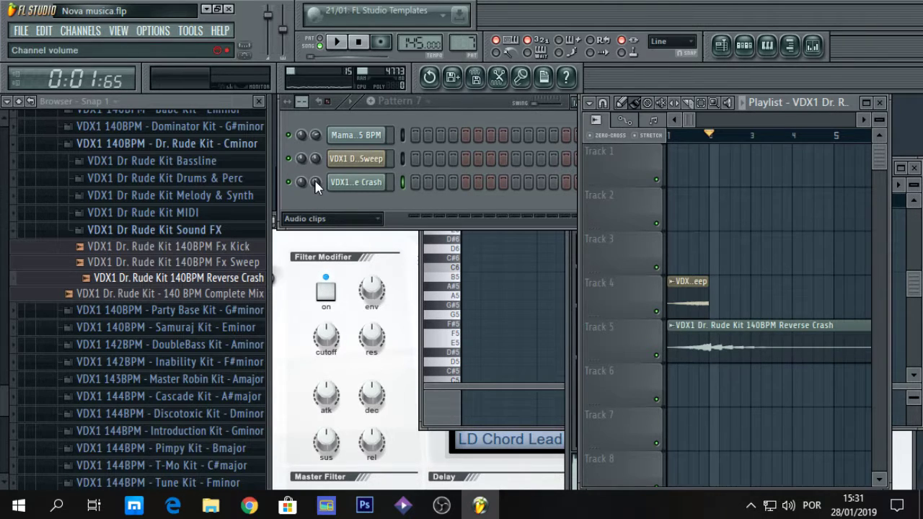
click(320, 159)
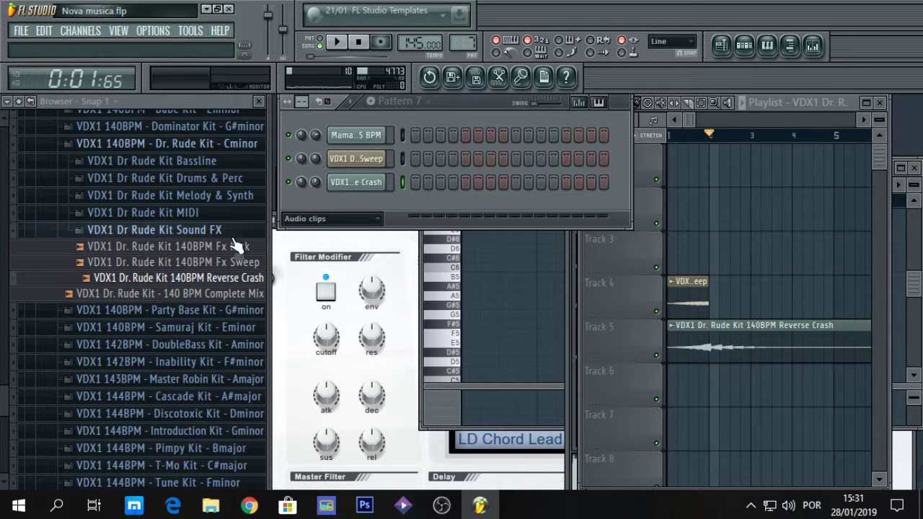
drag(233, 246, 709, 247)
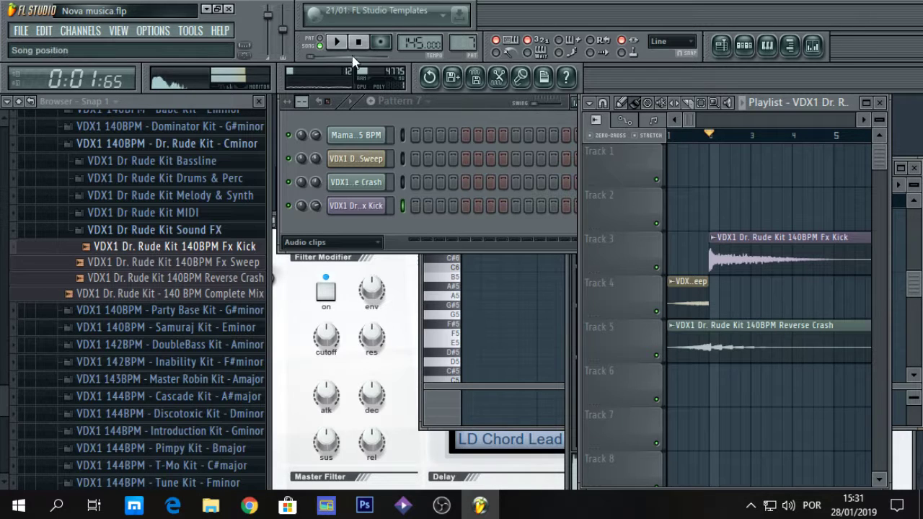
Step: Audition the Fx Kick clip from bar 2 and set its channel volume to about 54%
key(space)
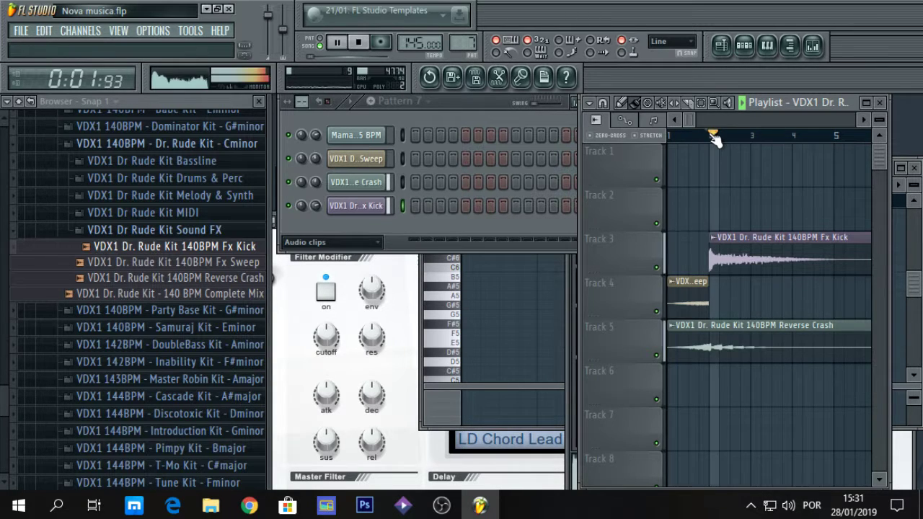
click(706, 136)
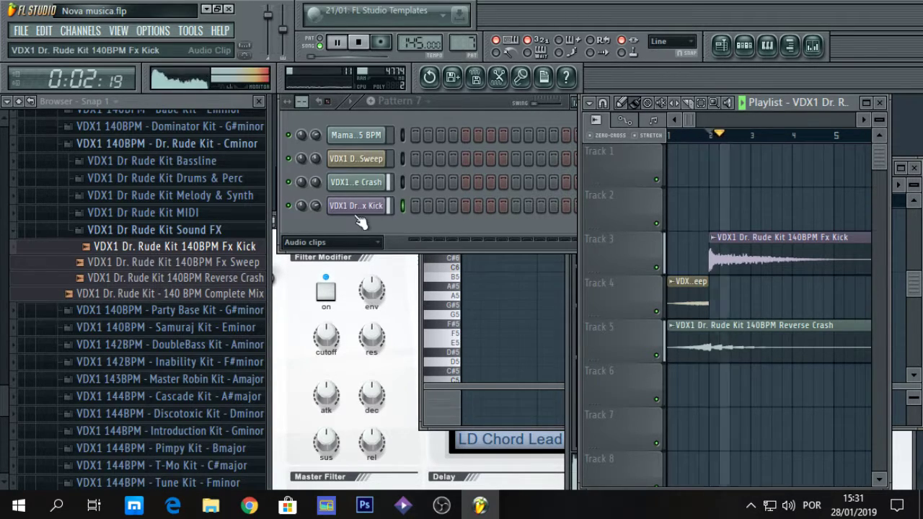
key(space)
click(322, 209)
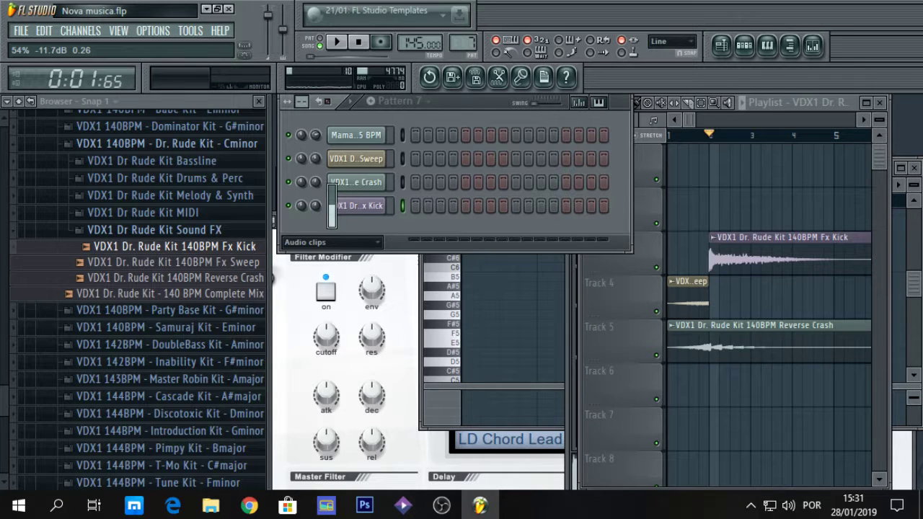
key(space)
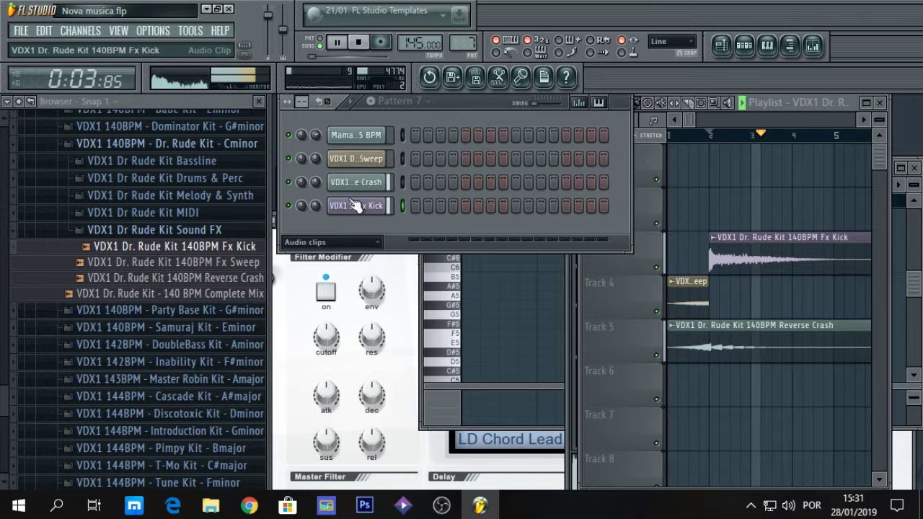
key(space)
Step: Save the Nova musica project
click(21, 31)
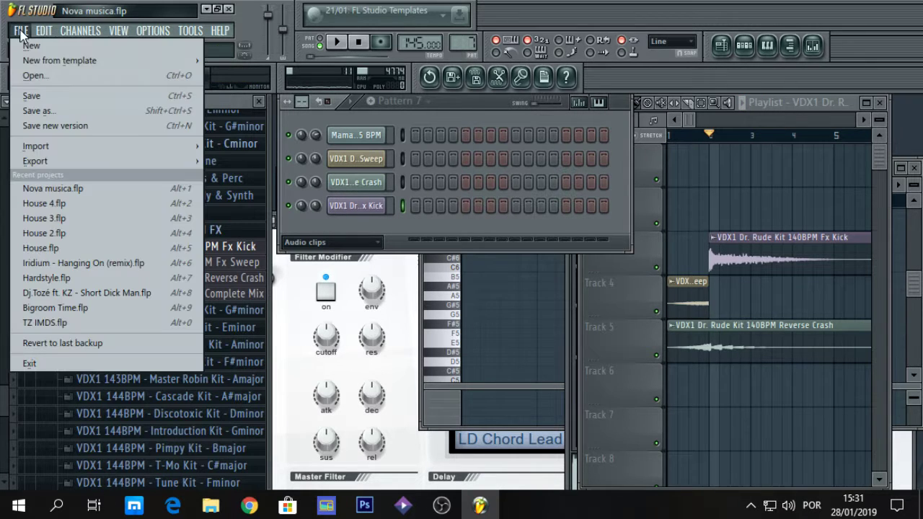
click(33, 96)
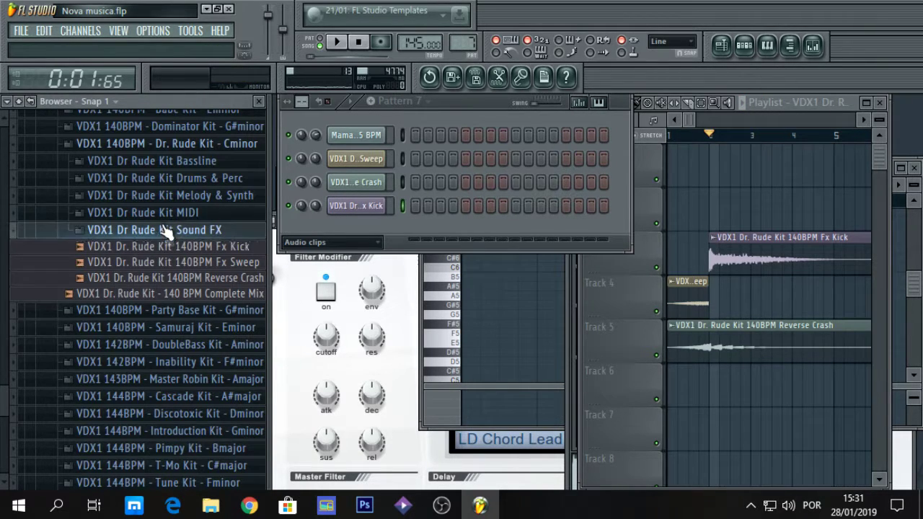
Step: Collapse the Dr. Rude Kit and expand the Melody & Synth folder of the VDX1 144BPM T-Mo Kit
click(164, 229)
click(161, 144)
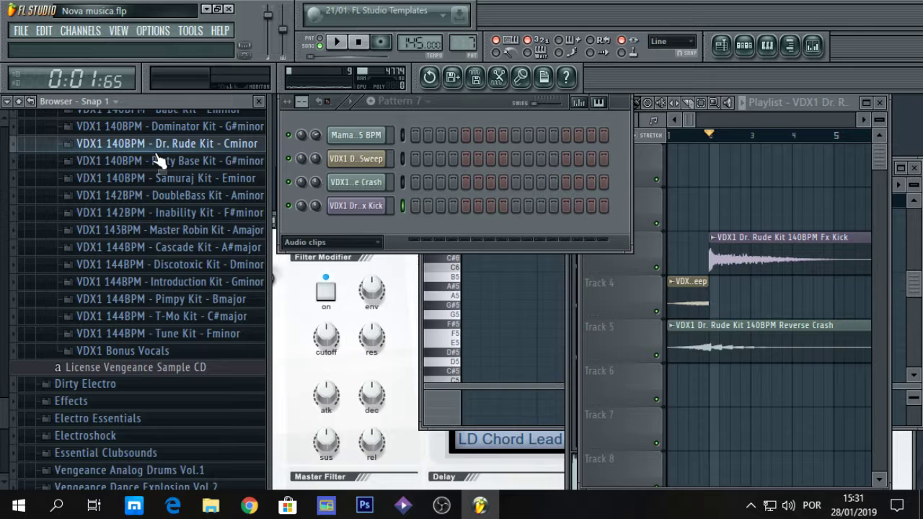
click(170, 317)
click(177, 365)
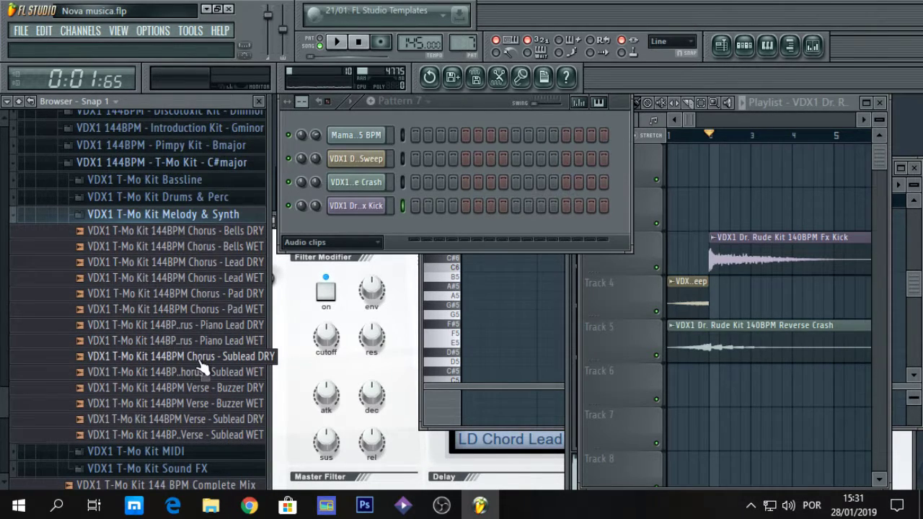
Step: Preview the T-Mo Kit's Chorus Sublead DRY and WET samples, look through its MIDI folder, and collapse the kit
click(195, 356)
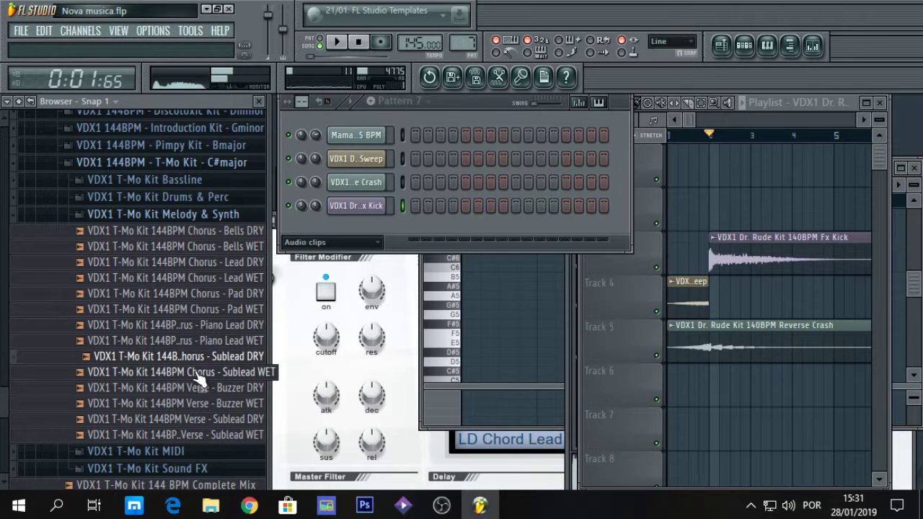
click(182, 372)
click(191, 215)
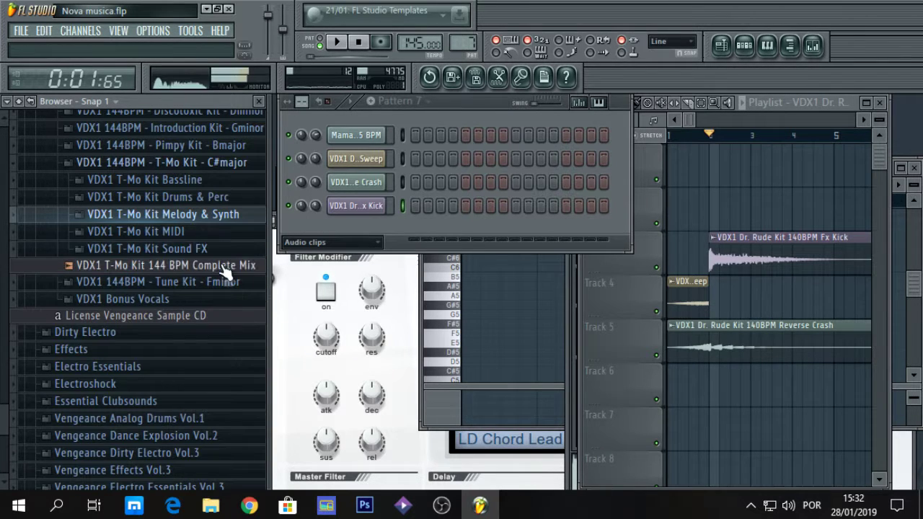
click(180, 231)
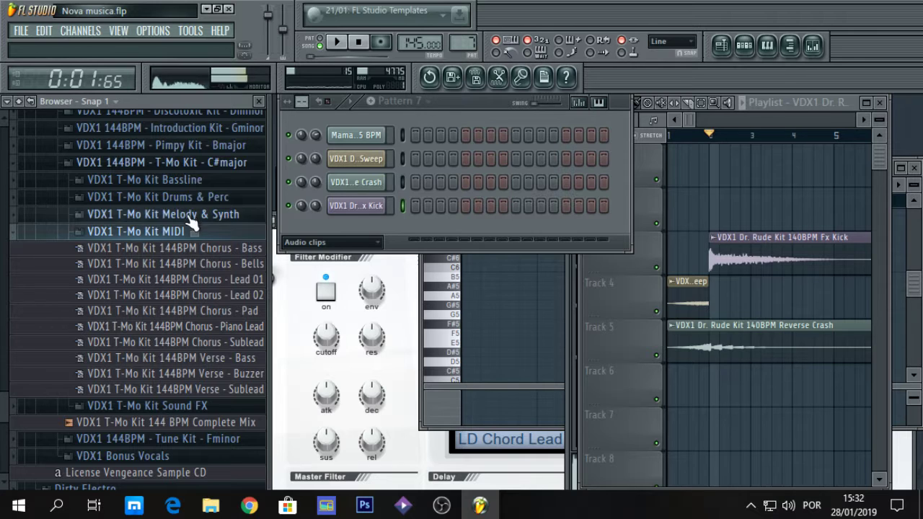
click(171, 166)
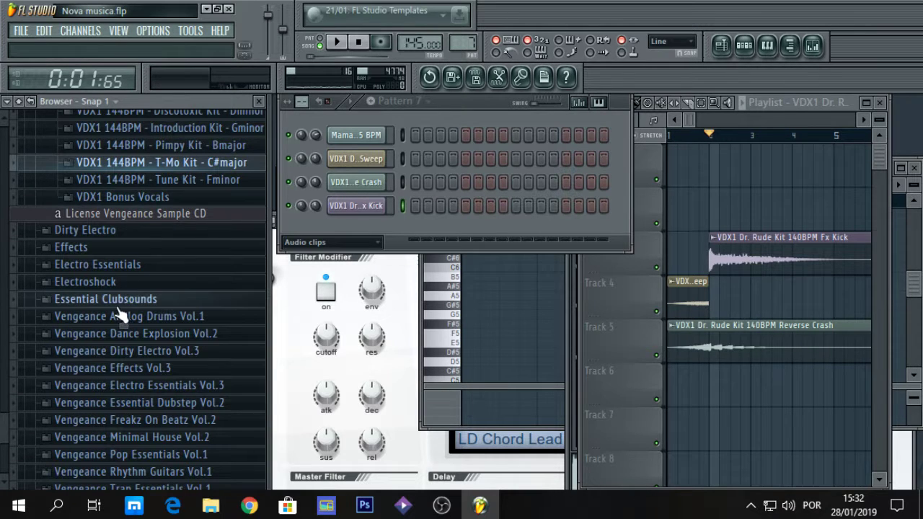
Step: Expand the VDX1 144BPM Pimpy Kit and preview its complete mix and the Chorus Lead and Pad samples
click(149, 147)
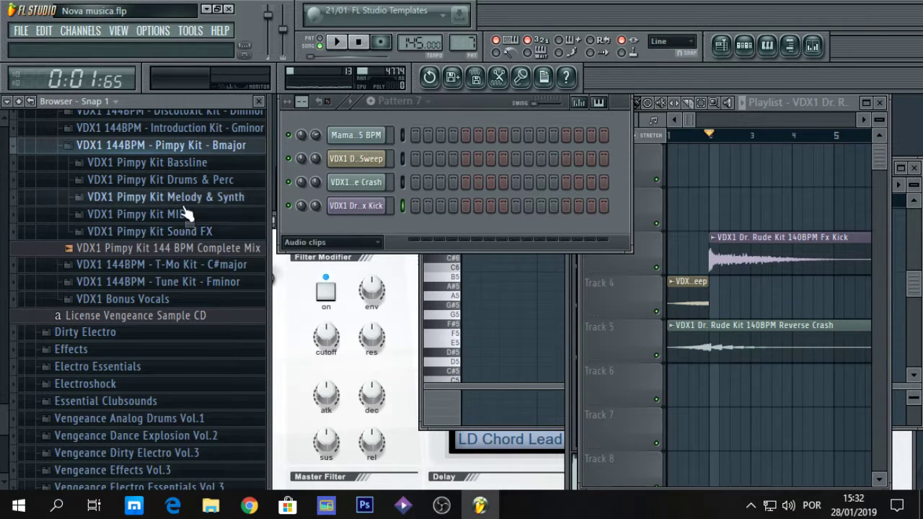
click(195, 247)
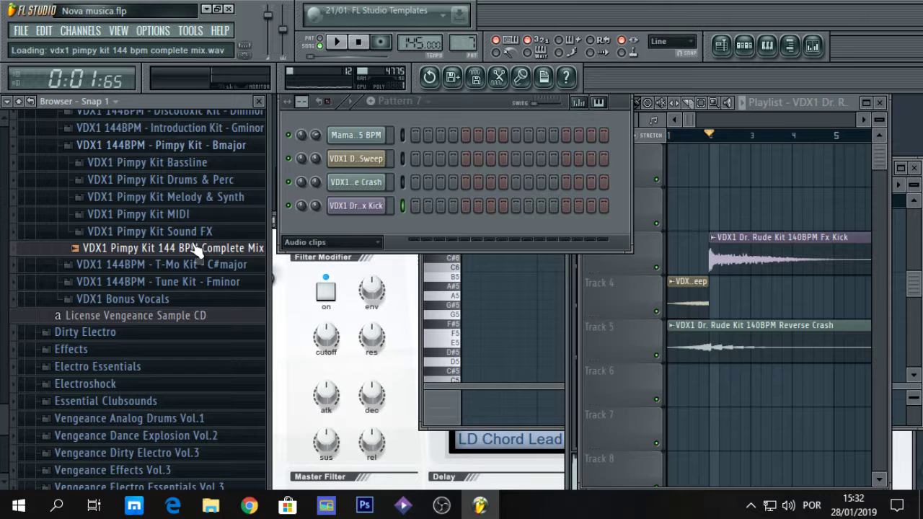
click(205, 199)
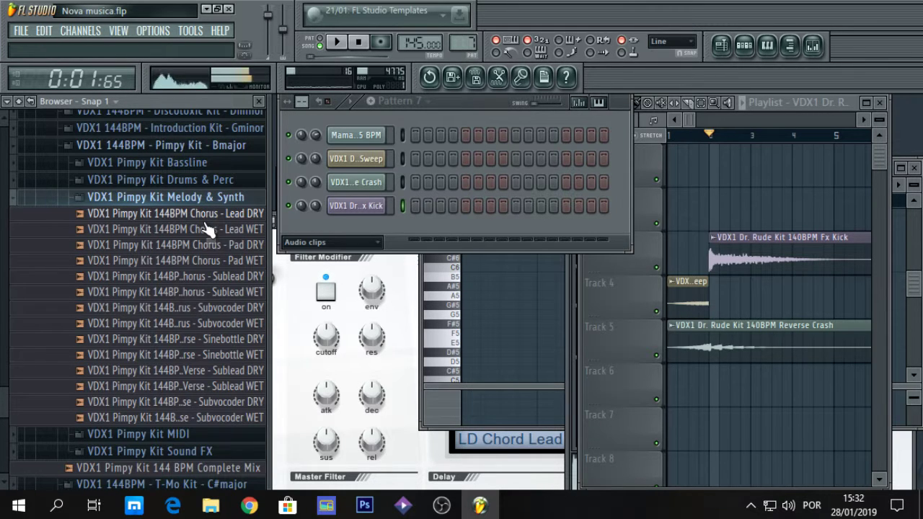
click(206, 219)
click(205, 229)
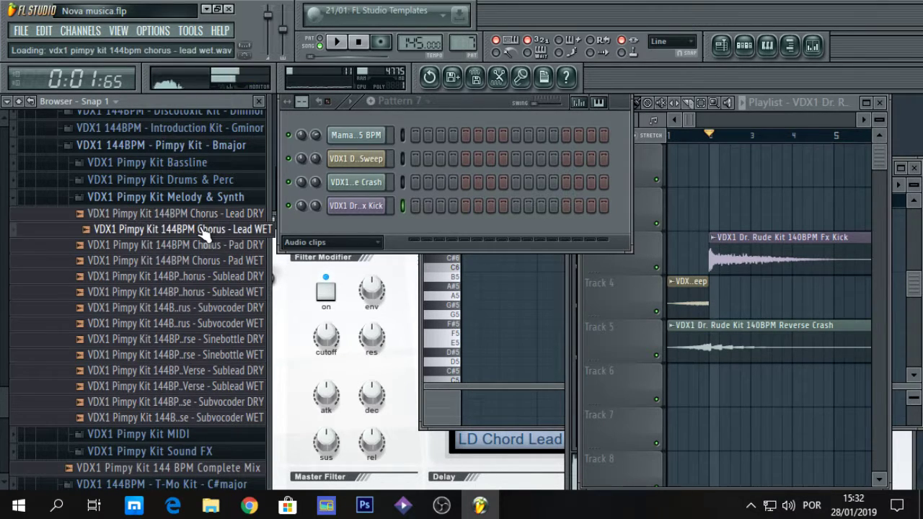
click(197, 260)
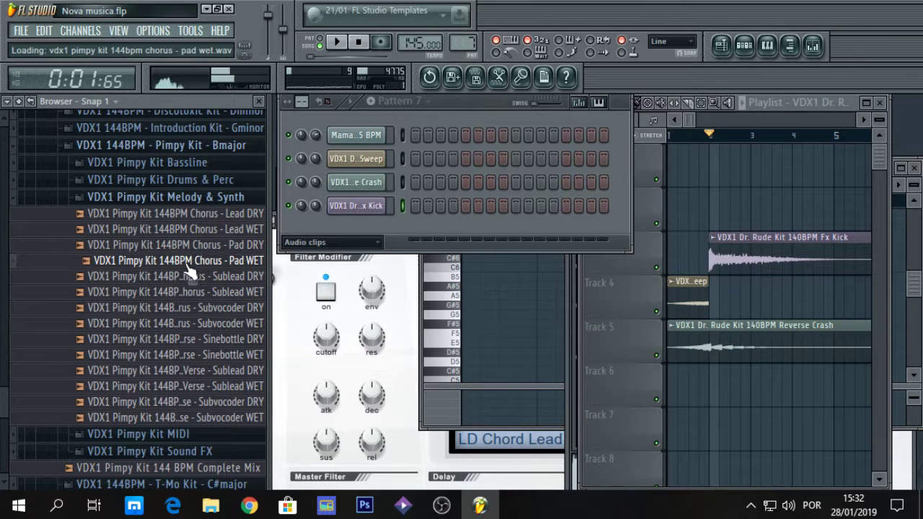
Step: Preview the Pimpy Kit's Chorus Sublead and Subvocoder samples and its Verse Sinebottle, Sublead and Subvocoder samples
click(181, 291)
click(182, 307)
click(183, 323)
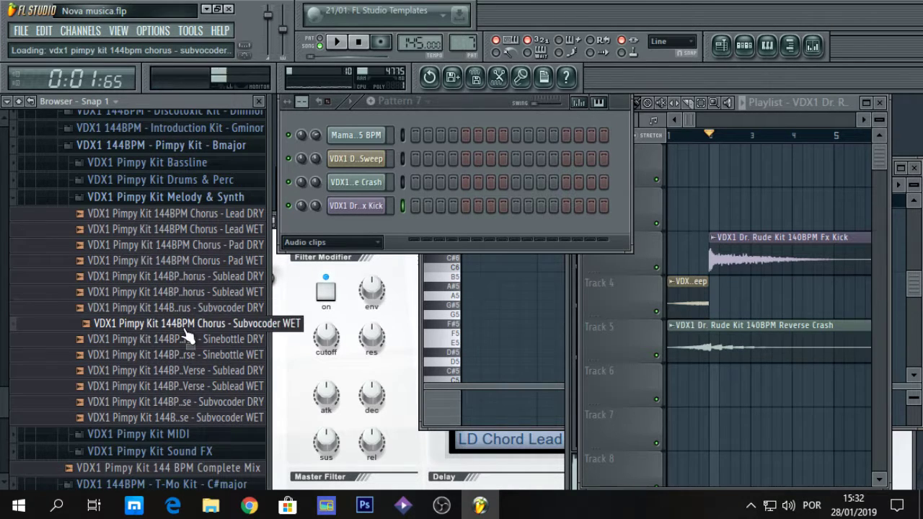
click(191, 355)
click(185, 385)
click(198, 355)
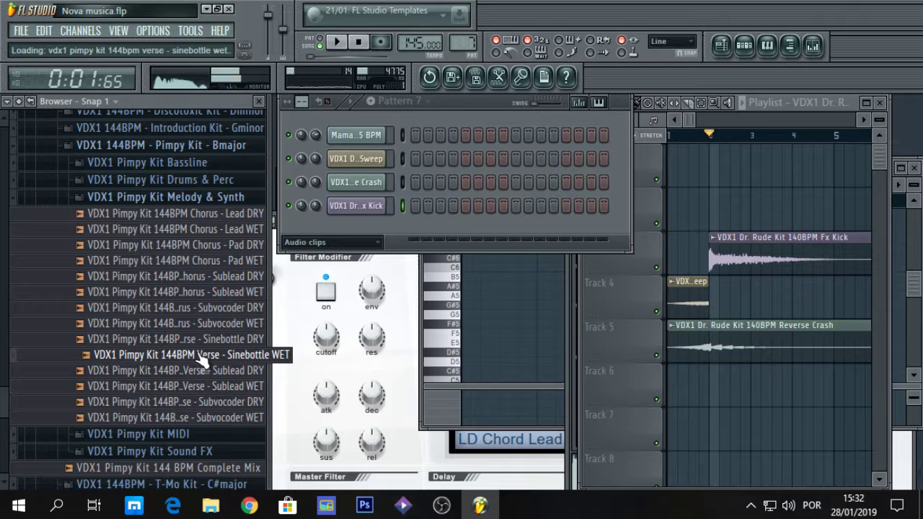
click(186, 418)
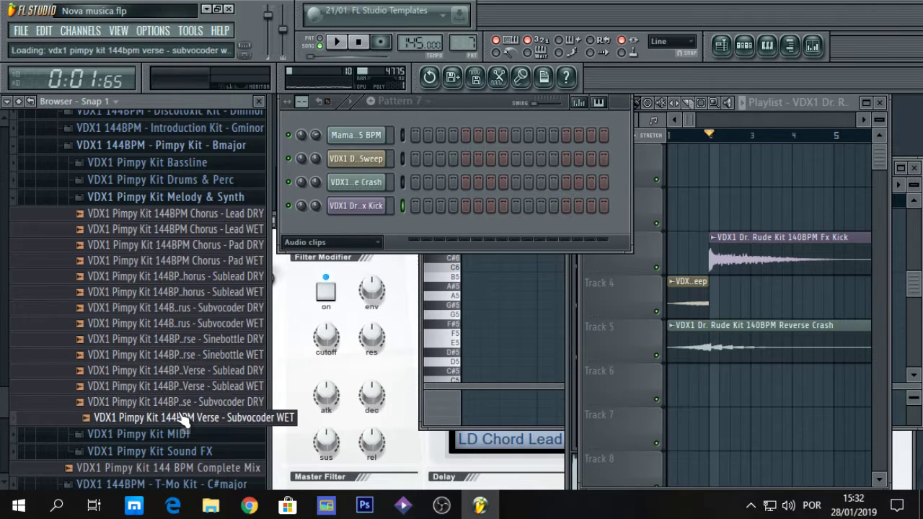
click(186, 401)
Step: Switch to the VDX1 144BPM Introduction Kit's Melody & Synth folder and preview the Chorus Darbuka WET sample
click(166, 128)
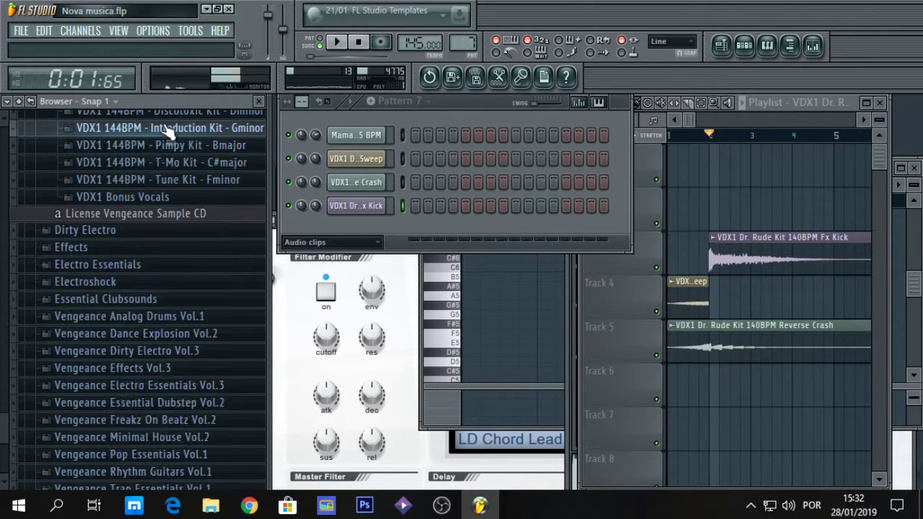
click(173, 179)
click(180, 185)
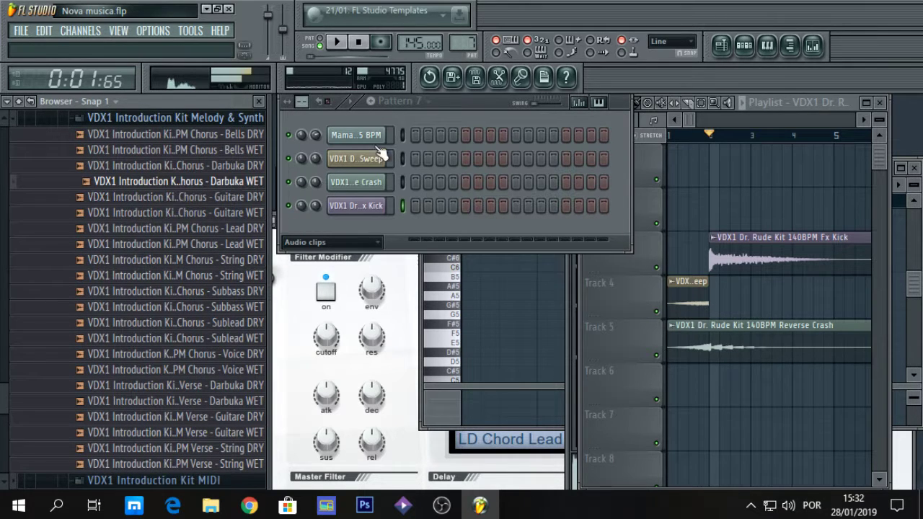
Step: Rename Pattern 6 as Claps e Snares and give it a green colour
click(410, 107)
click(401, 191)
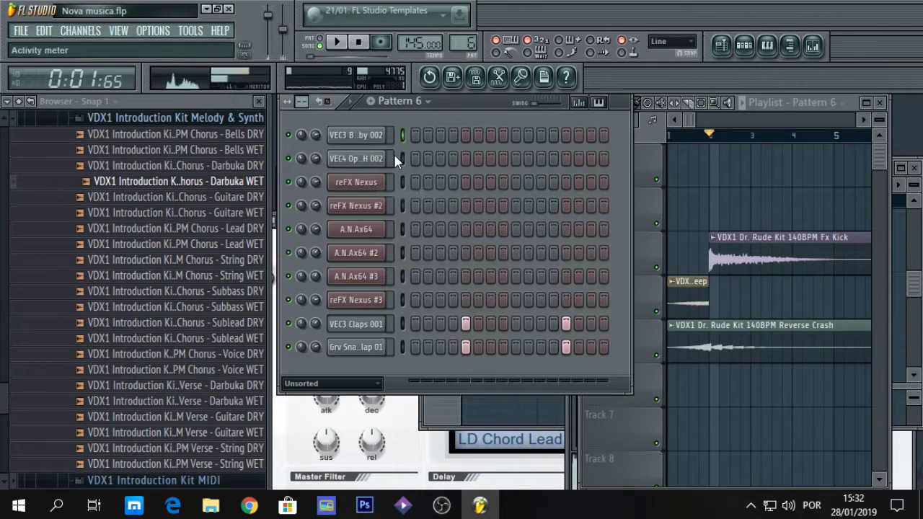
click(405, 100)
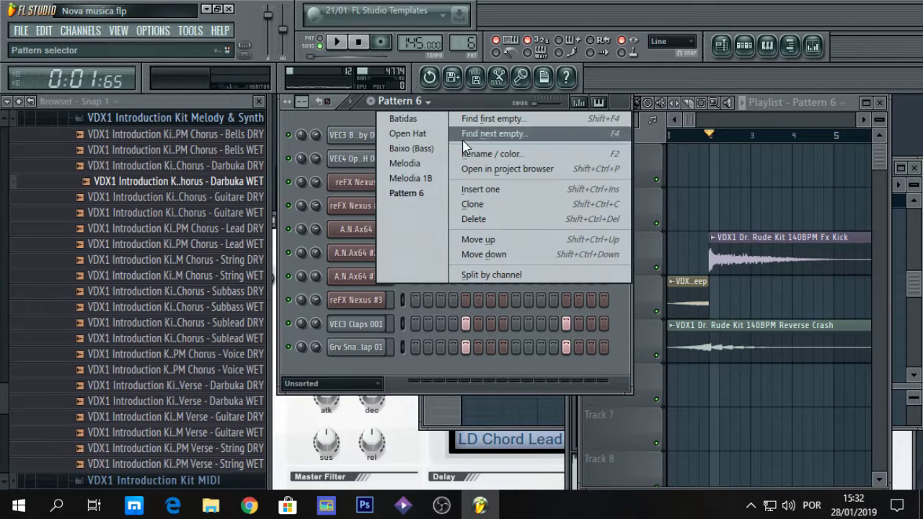
click(472, 154)
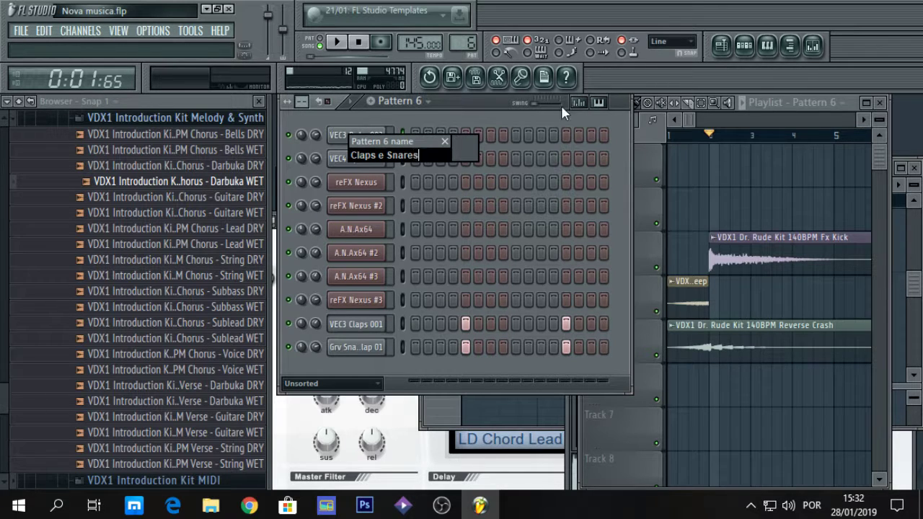
click(464, 146)
click(477, 173)
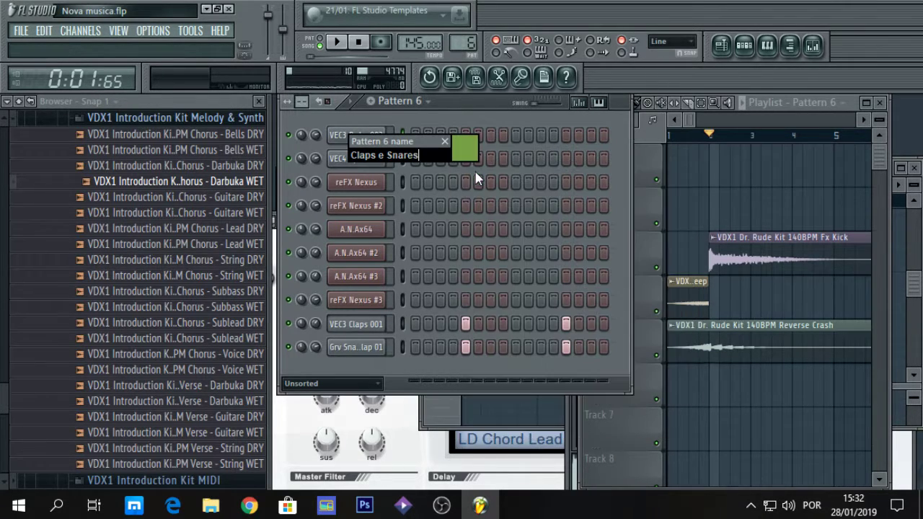
key(Return)
Step: Create a new empty pattern named Melodia 3
click(274, 181)
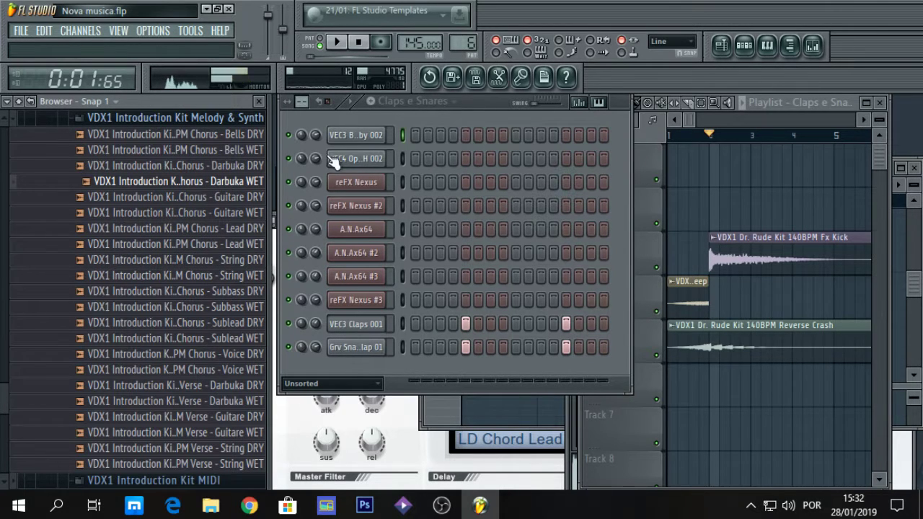
click(377, 101)
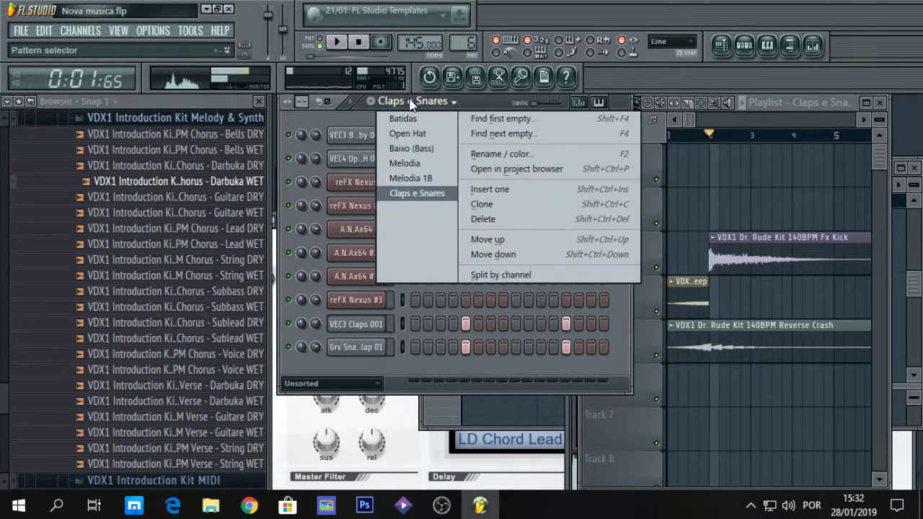
click(370, 101)
click(370, 101)
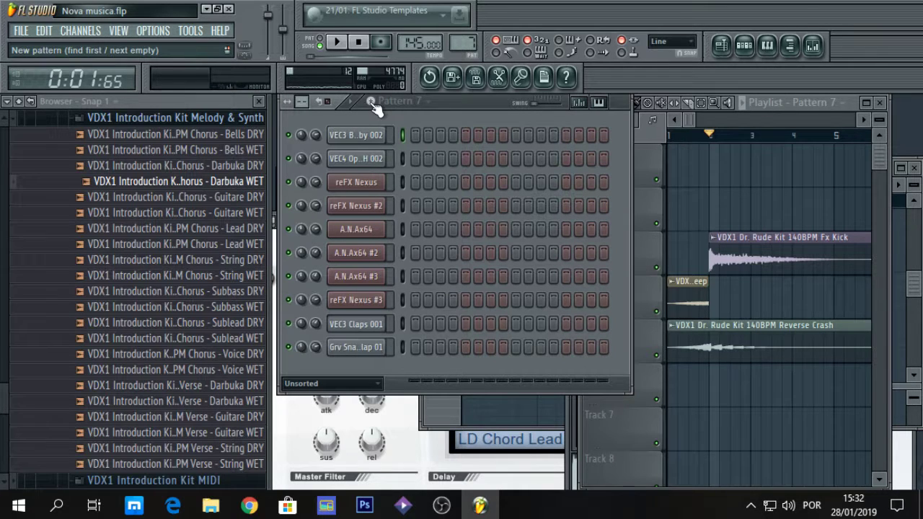
click(371, 102)
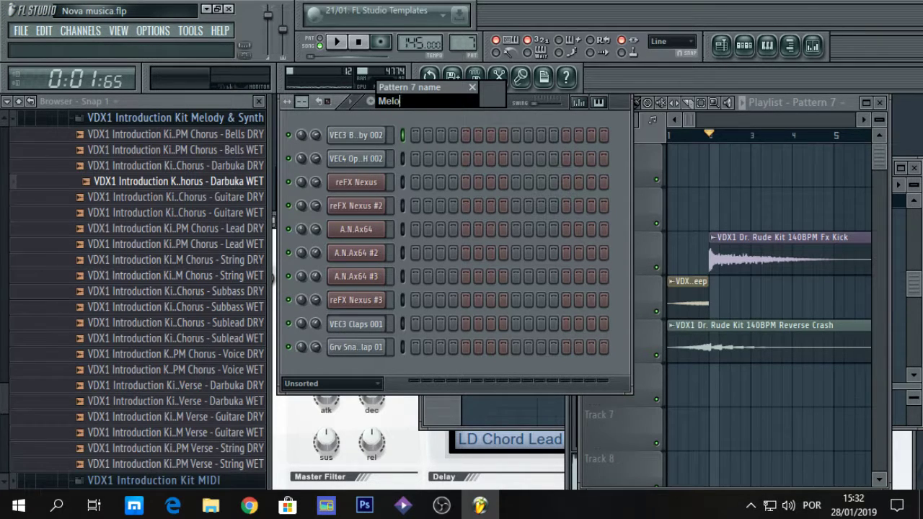
text(Melodia 3)
key(Return)
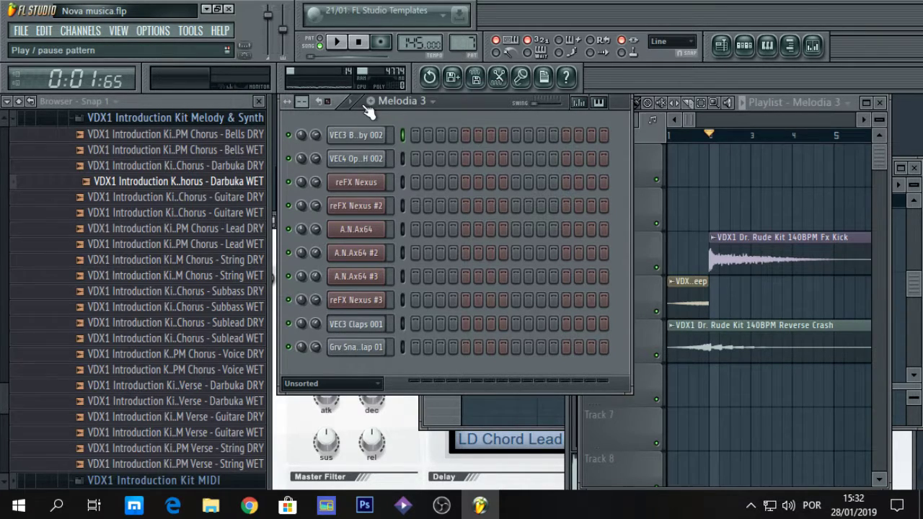
Step: Audition the reFX Nexus #3, A.N.Ax64 #3, A.N.Ax64 #2 and A.N.Ax64 instruments by playing test notes
click(350, 299)
key(c)
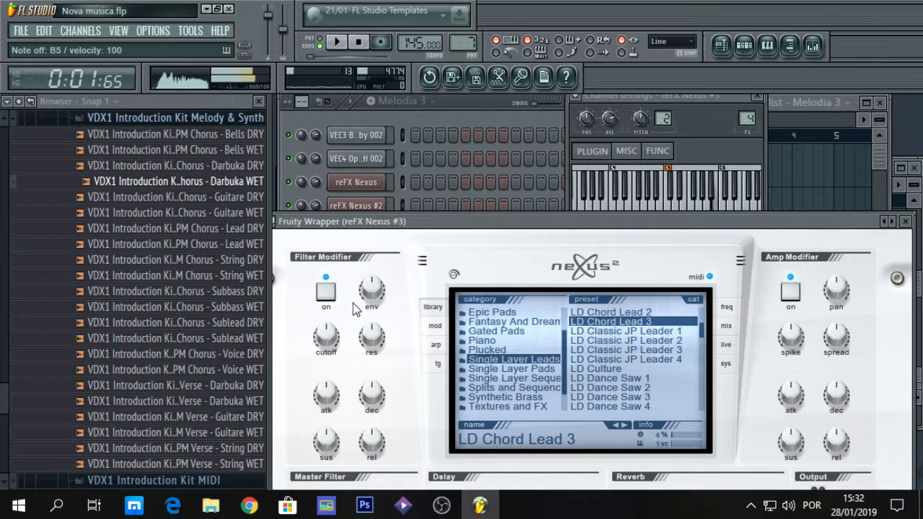
click(470, 101)
click(366, 282)
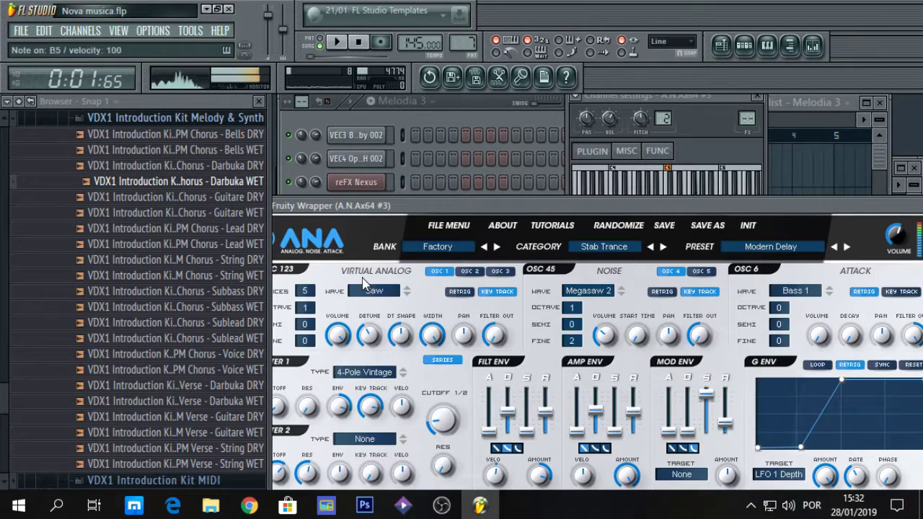
click(465, 104)
click(360, 254)
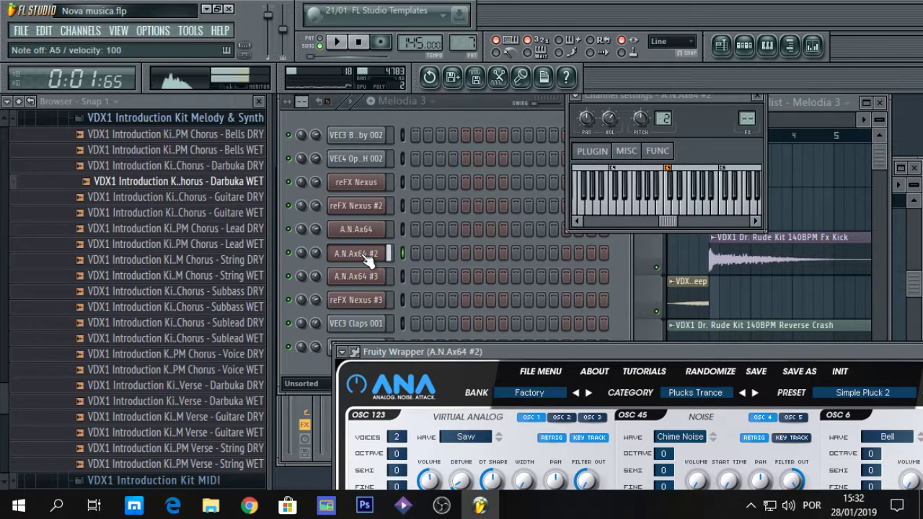
click(369, 231)
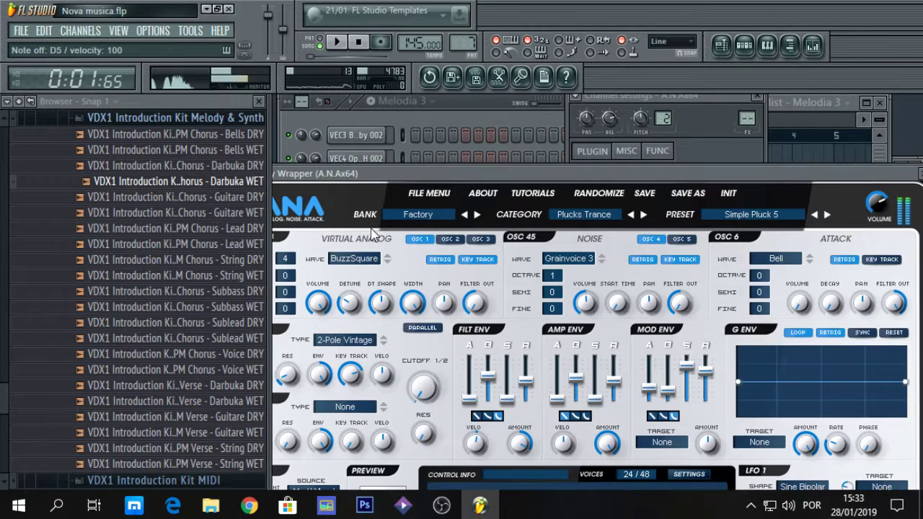
click(469, 106)
Step: Load the Introduction Kit's 144BPM Darbuka MIDI file into the A.N.Ax64 #2 channel and play the Melodia 3 pattern
click(364, 252)
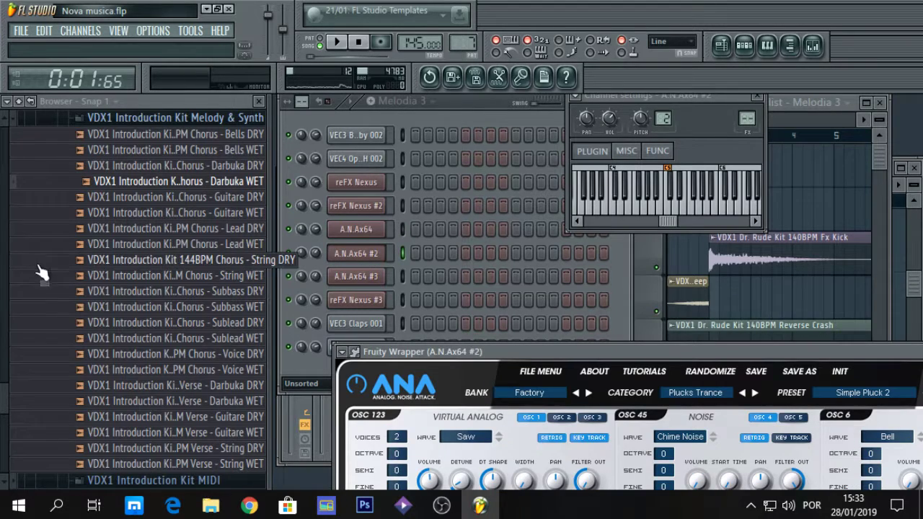
scroll(101, 372, down, 3)
click(130, 339)
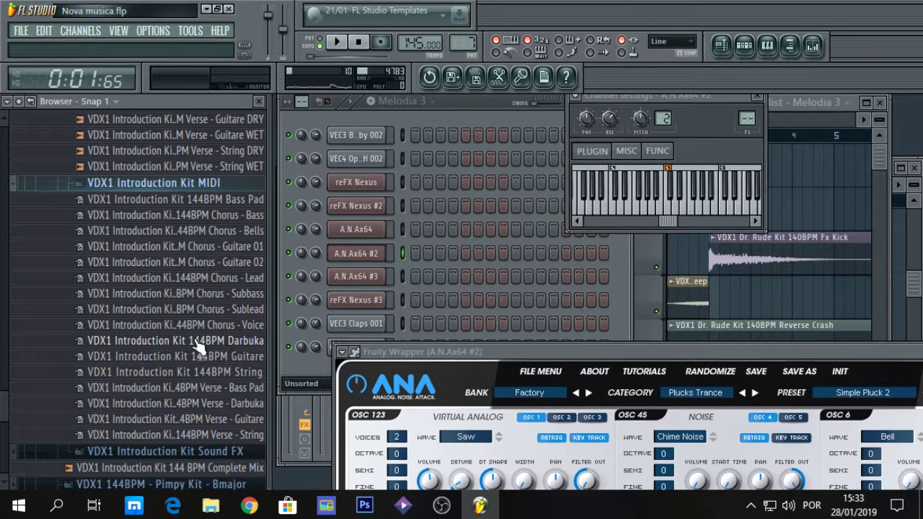
drag(186, 346, 364, 259)
click(337, 41)
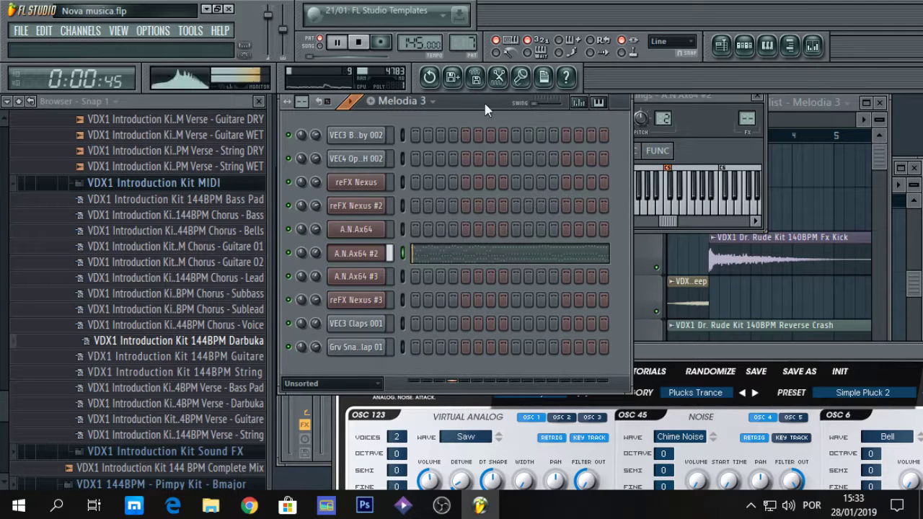
Step: Examine the loaded Darbuka notes of A.N.Ax64 #2 in the maximized piano roll across all bars, and restore its window size
click(767, 46)
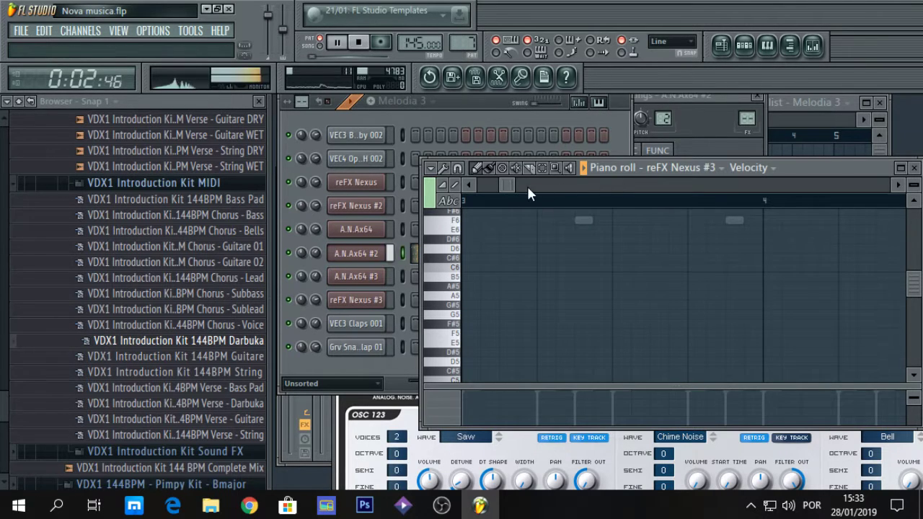
scroll(528, 193, down, 2)
key(space)
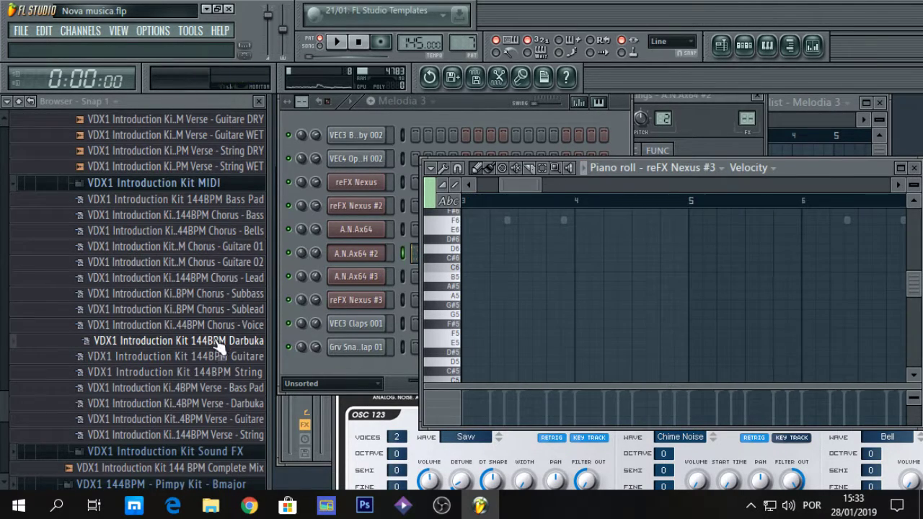
click(707, 179)
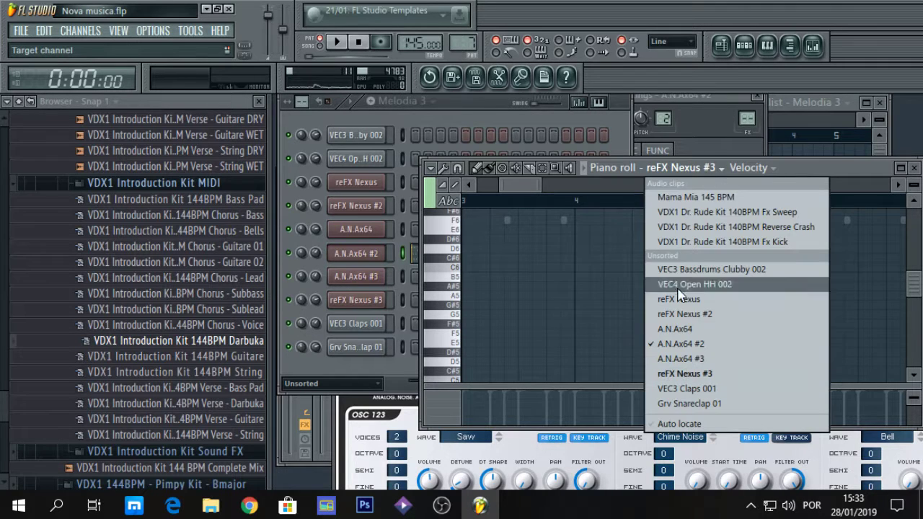
click(703, 344)
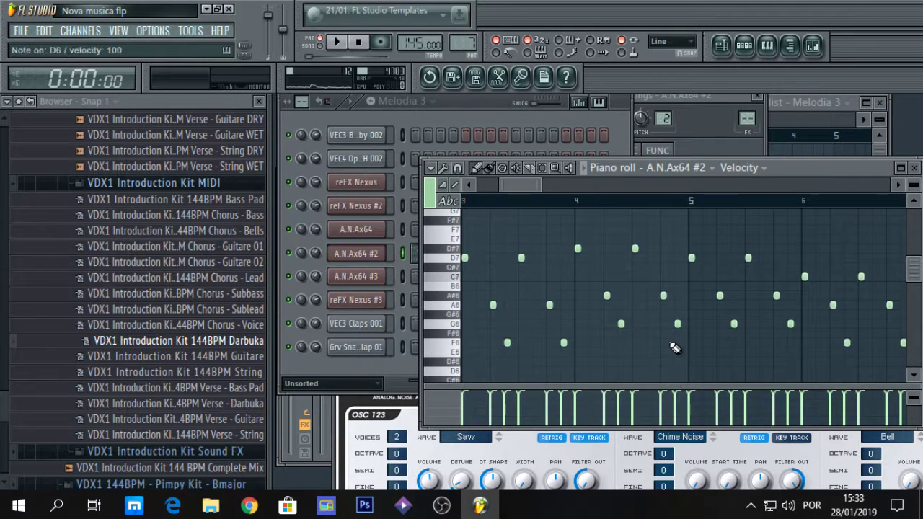
double_click(842, 161)
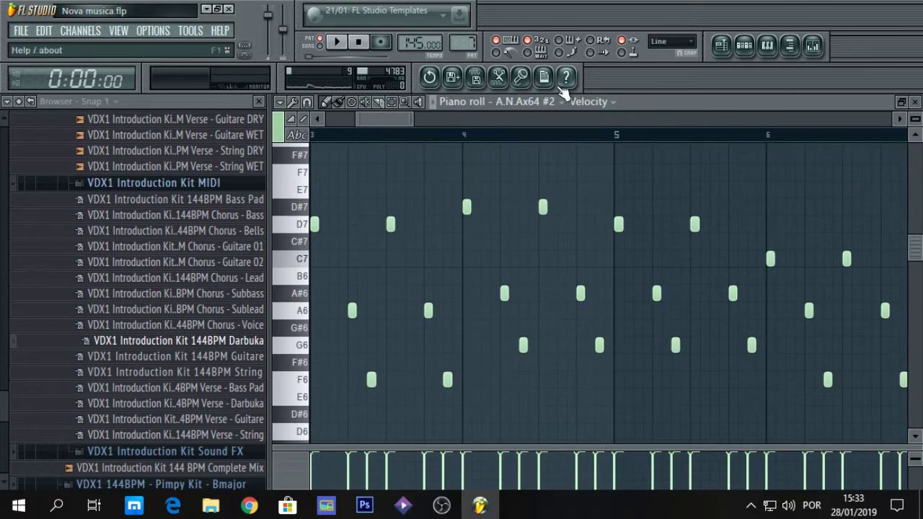
key(space)
drag(404, 118, 657, 119)
key(space)
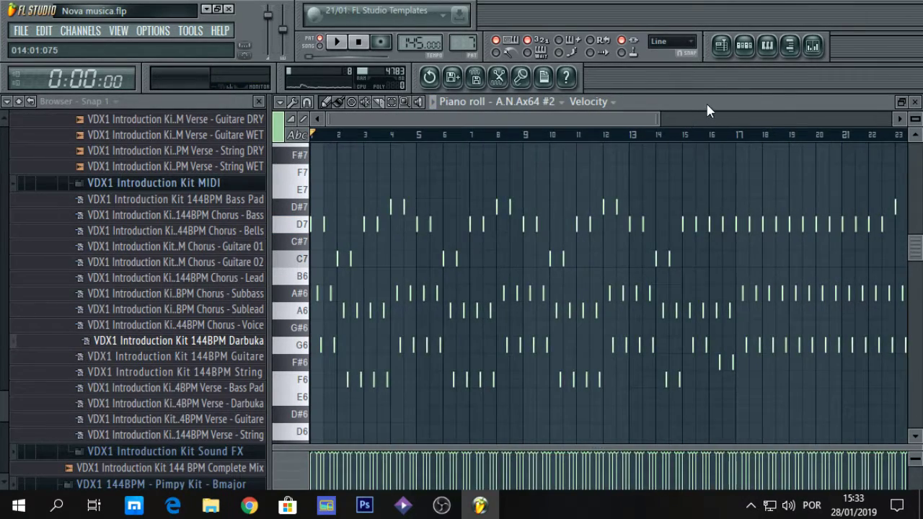
double_click(707, 110)
Step: Cut the Darbuka notes from the A.N.Ax64 #2 channel
right_click(364, 253)
mouse_move(432, 331)
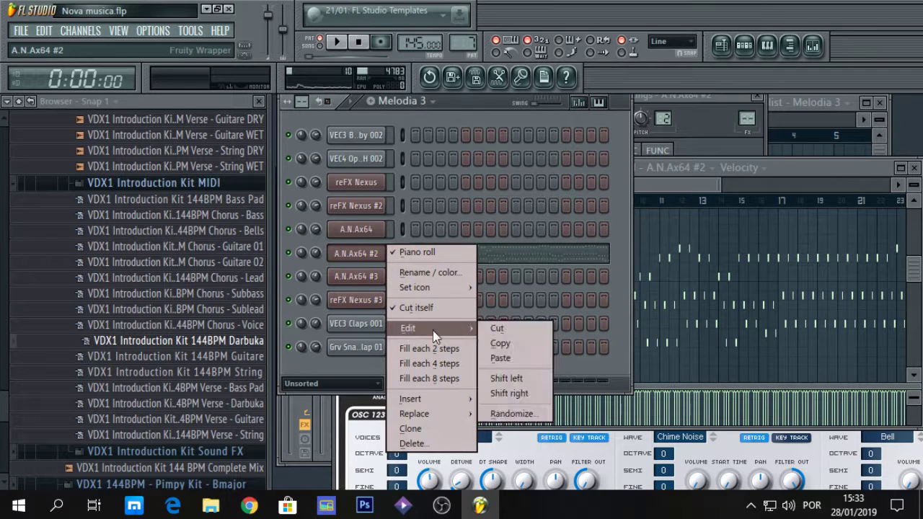
click(497, 328)
Step: Clone the reFX Nexus #3 channel and paste the cut Darbuka notes into the new channel
right_click(353, 306)
click(411, 452)
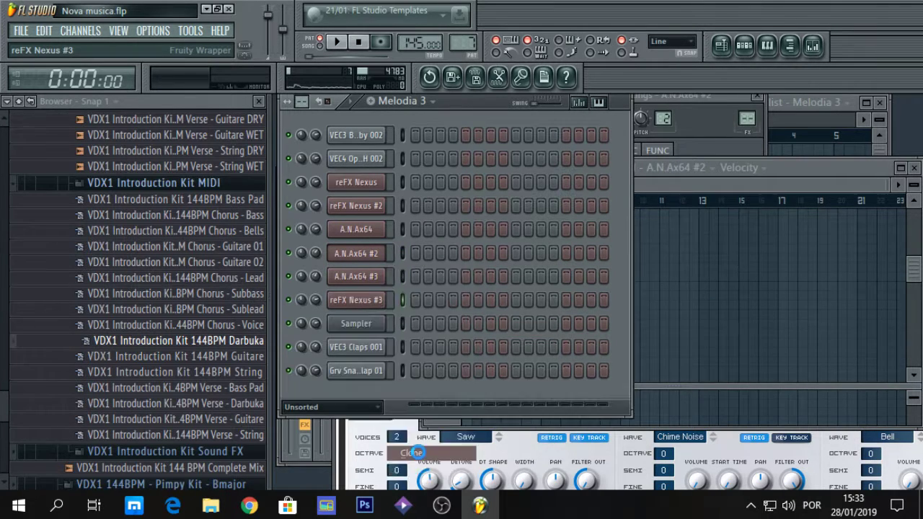
right_click(387, 271)
mouse_move(442, 352)
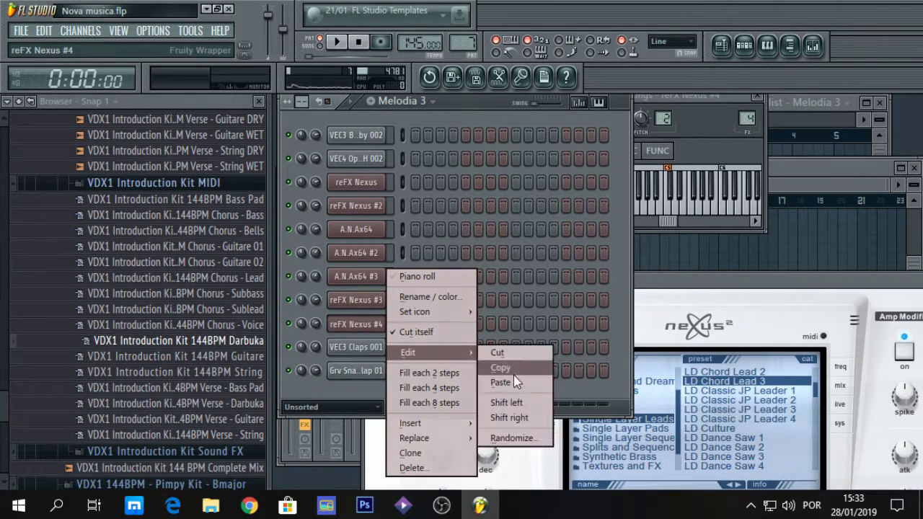
click(504, 381)
Step: Audition the Melodia 3 pattern with the Nexus preset LD Chord Lead 3
key(space)
drag(698, 286, 565, 204)
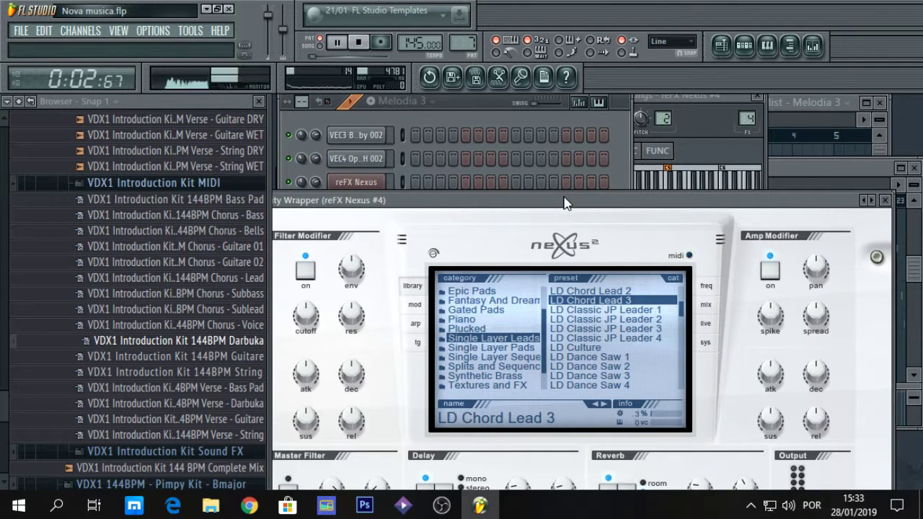
key(space)
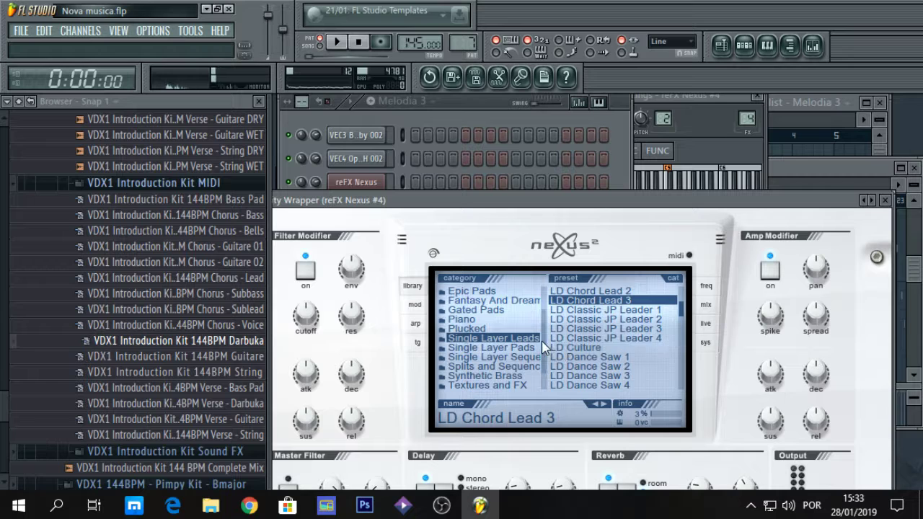
Step: Place the Melodia 3 pattern at bar 36 on Track 7 of the maximized playlist
click(868, 105)
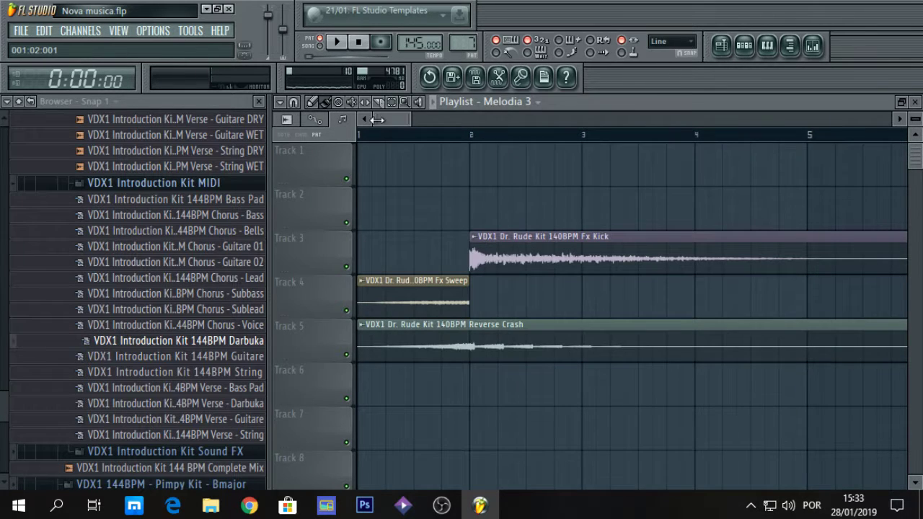
drag(408, 120, 736, 124)
scroll(577, 358, left, 2)
click(515, 425)
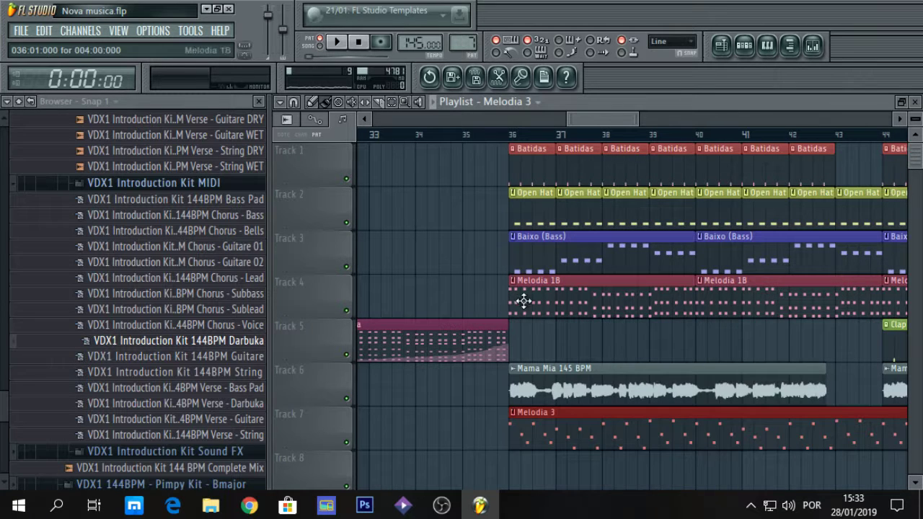
Step: Play the song from bar 36 with Track 4 and then Track 3 muted, and unmute both tracks
click(346, 312)
click(520, 139)
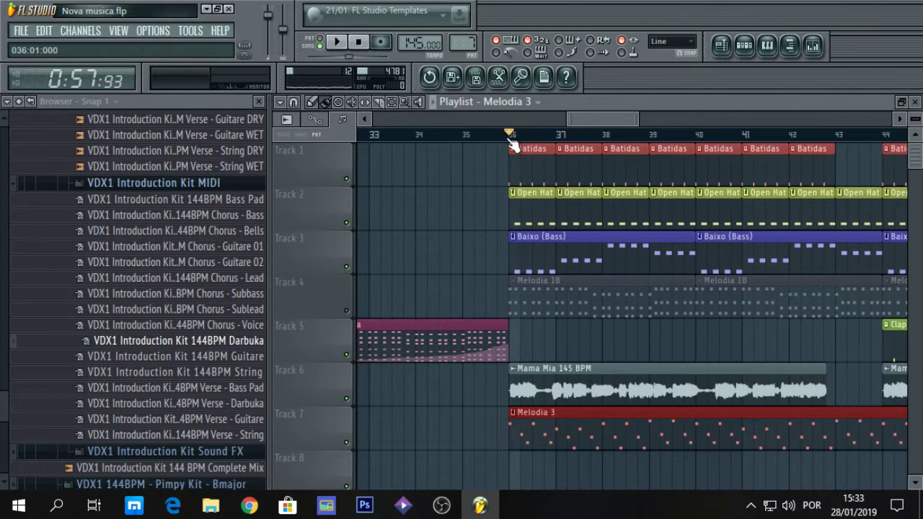
key(space)
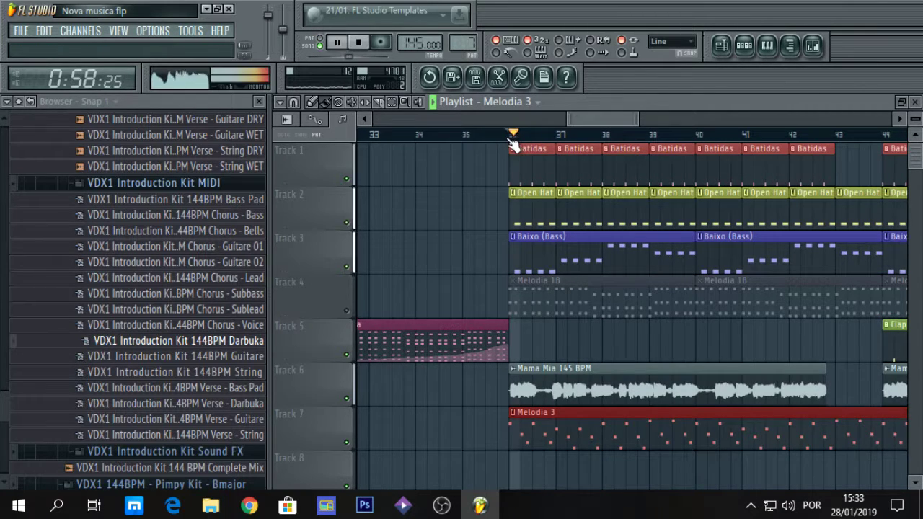
click(351, 268)
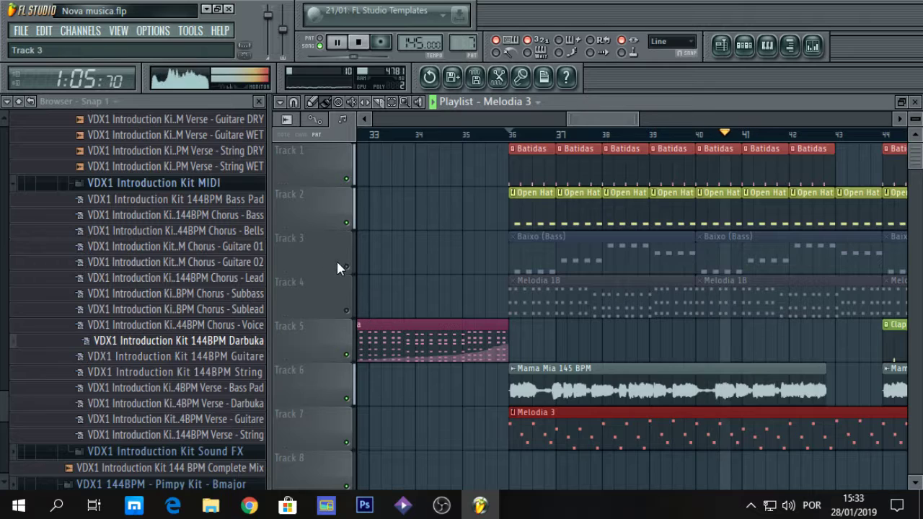
click(352, 268)
click(348, 314)
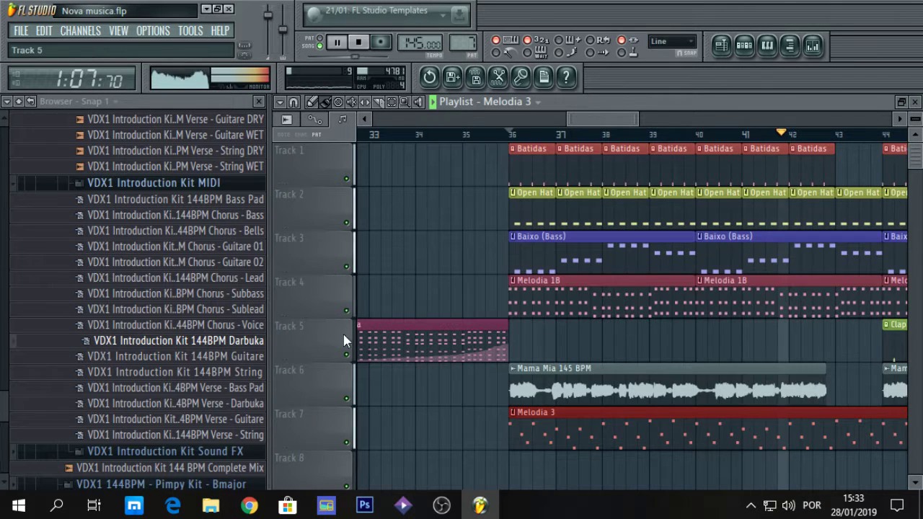
key(space)
Step: Delete the Melodia 3 clip from Track 7 and restore the playlist's window size
right_click(575, 435)
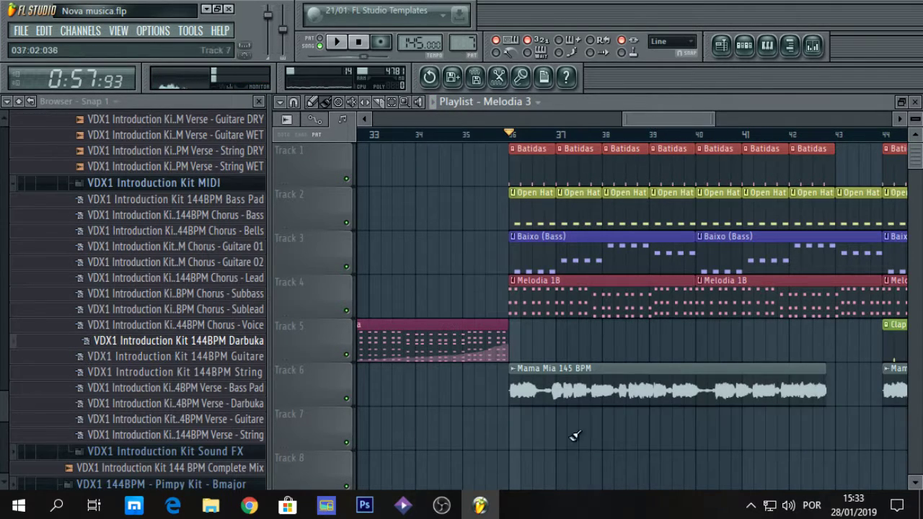
drag(645, 121, 400, 120)
double_click(546, 102)
click(441, 113)
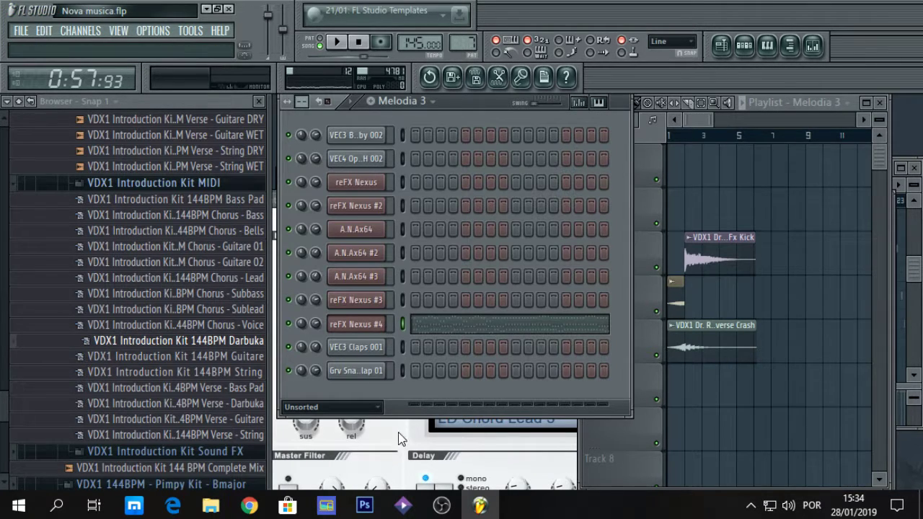
Step: Load the Classical preset CL Angels Harp in reFX Nexus #4 and play Melodia 3 in pattern mode
click(364, 326)
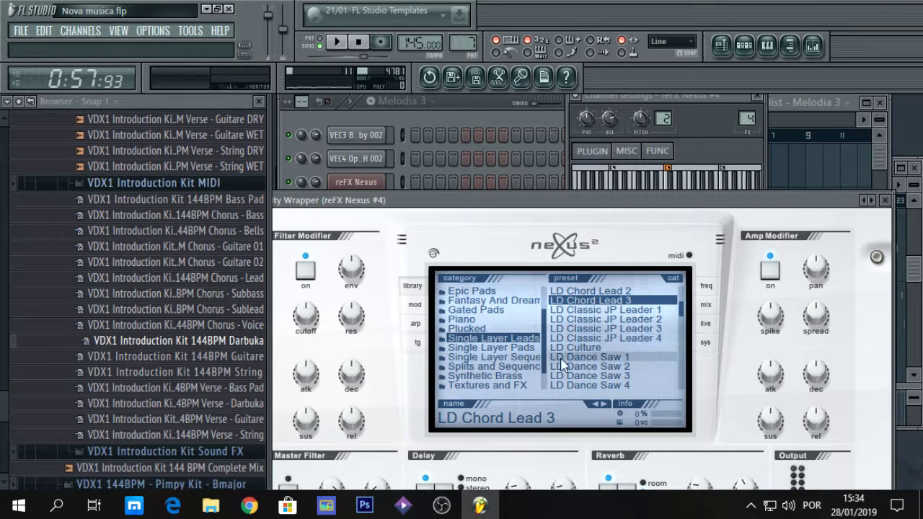
scroll(543, 324, up, 4)
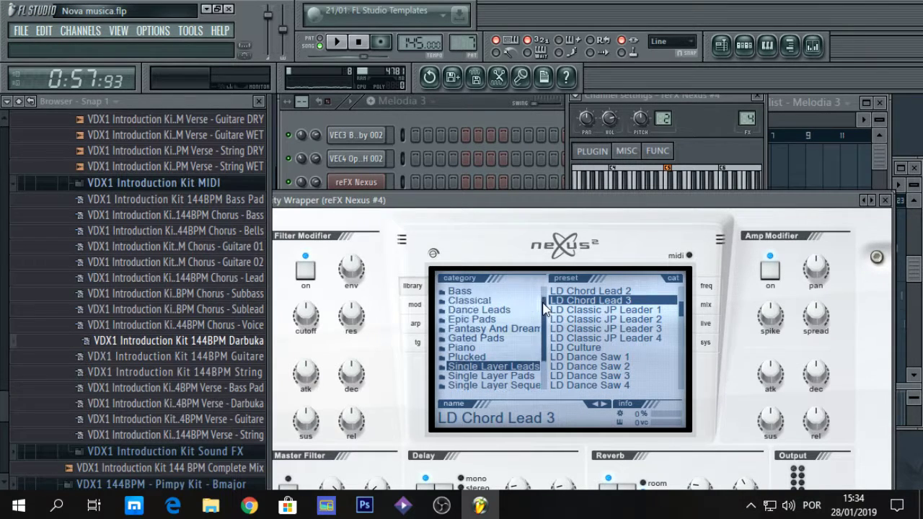
click(469, 309)
click(627, 301)
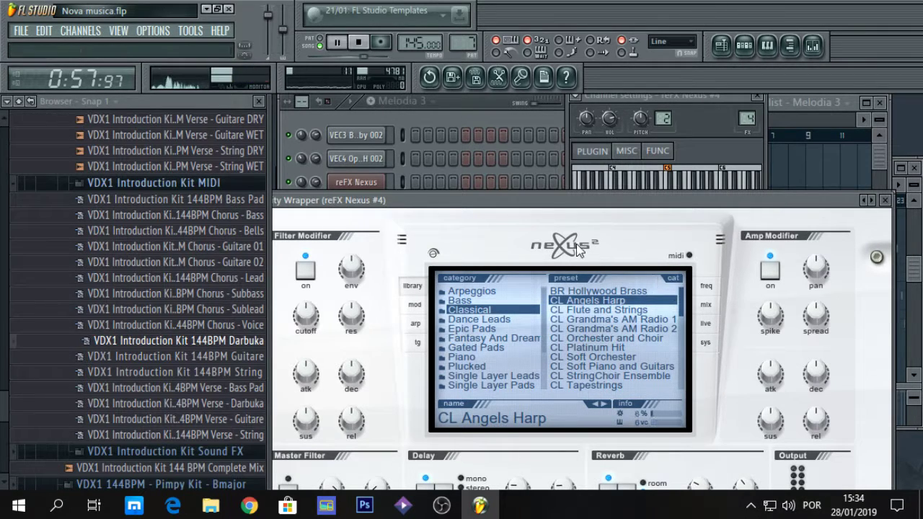
click(319, 45)
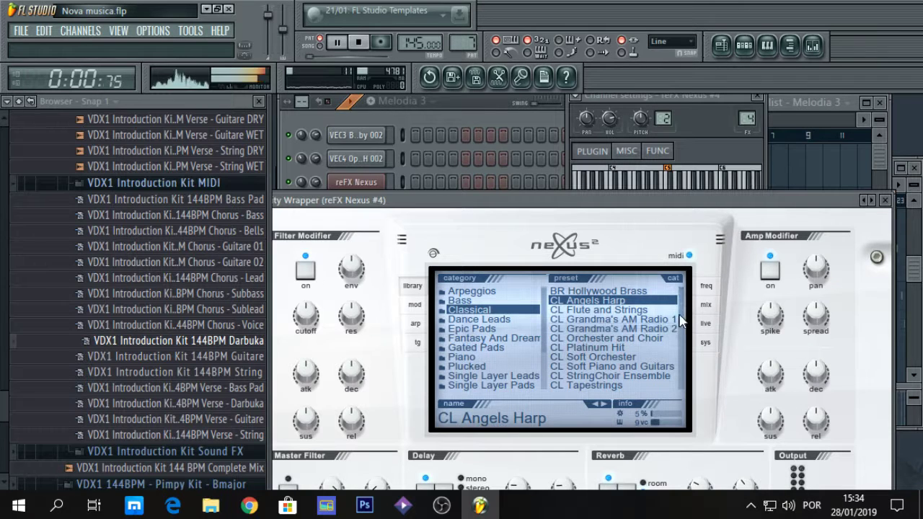
Step: Load the CL Orchester and Choir preset in reFX Nexus #4 and play the pattern
click(649, 337)
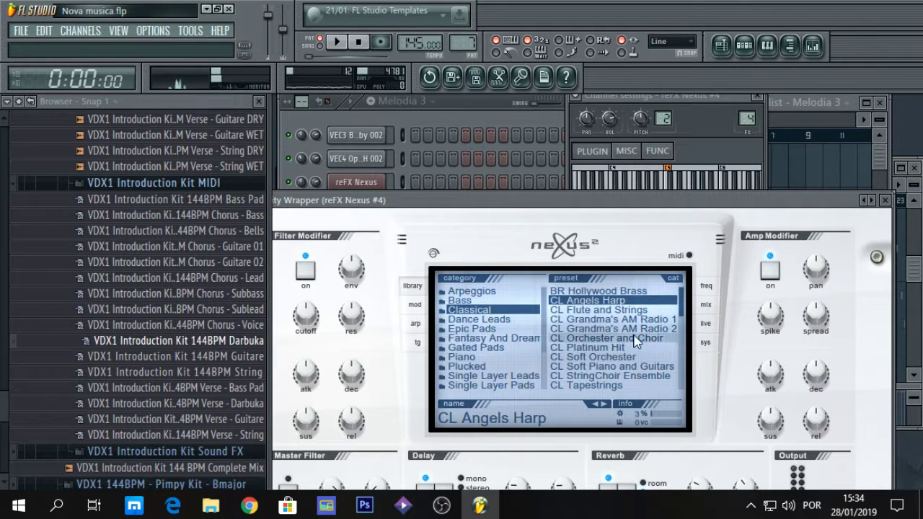
scroll(681, 317, down, 2)
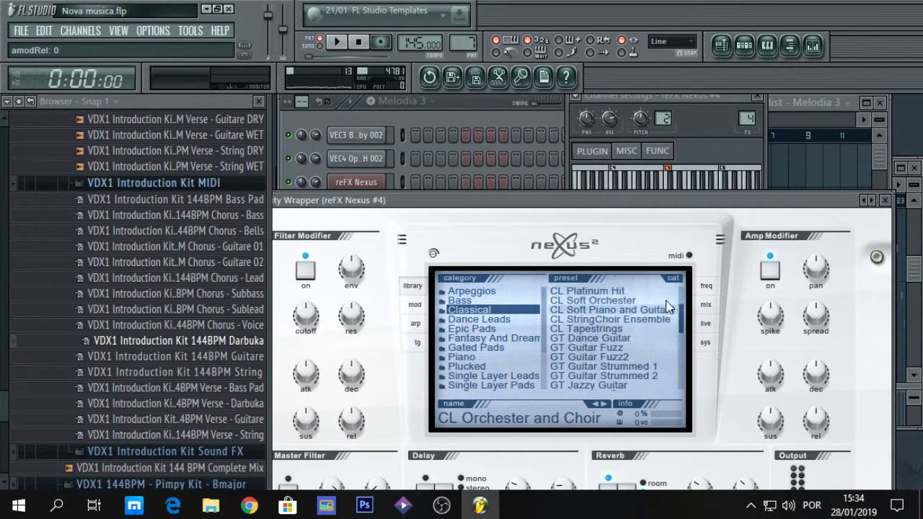
key(space)
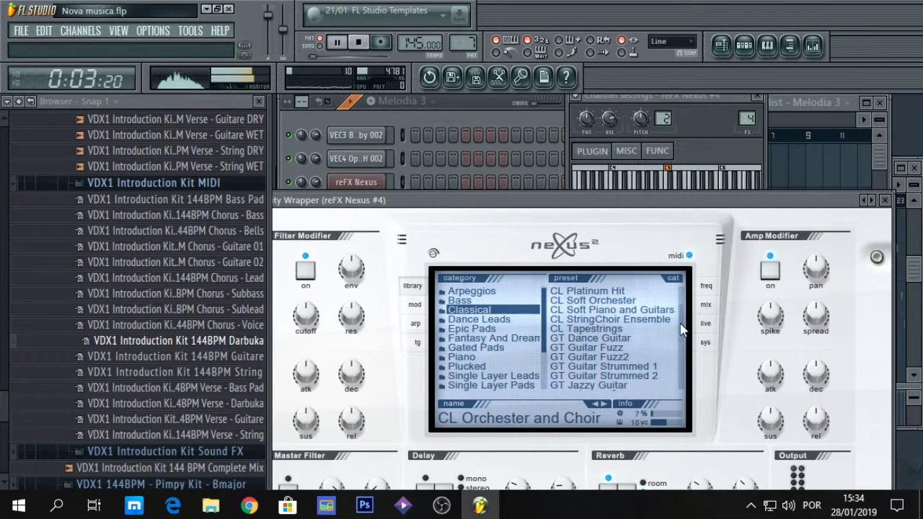
Step: Audition the ST 70s Vinyl Strings 1 preset in reFX Nexus #4 and browse further down the Classical presets
scroll(653, 353, down, 2)
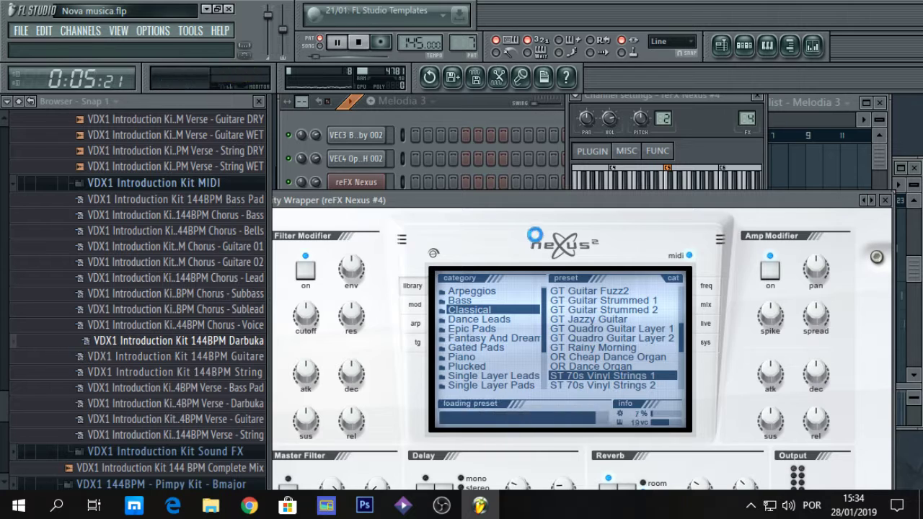
click(602, 376)
key(space)
drag(681, 336, 674, 388)
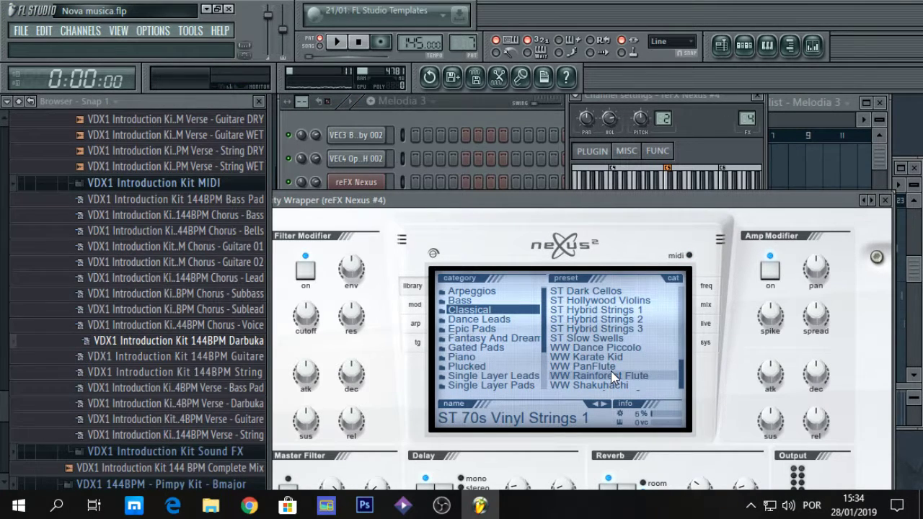
Step: Switch to File Explorer
click(211, 507)
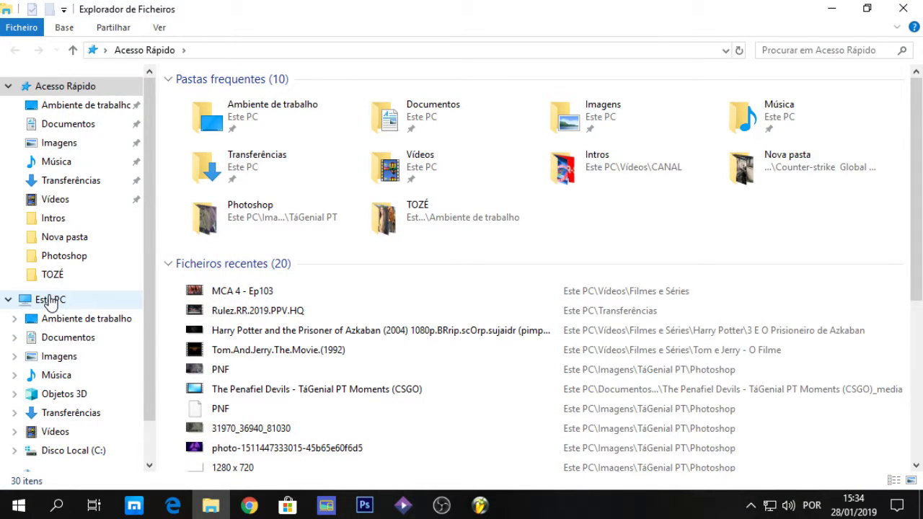
Step: Open the folder C:\Programas (x86)\Image-Line\FL Studio 11\Plugins\VST\Program Files (x86)
click(61, 451)
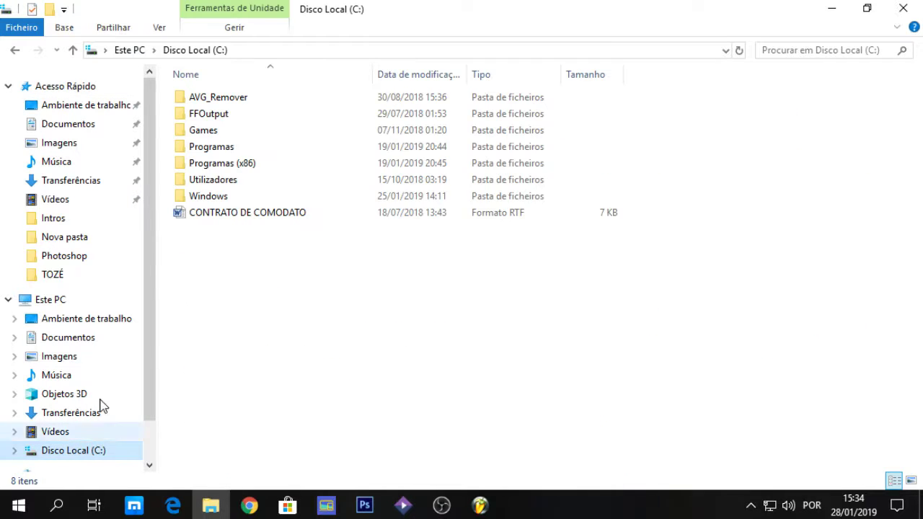
double_click(240, 166)
key(i)
key(Return)
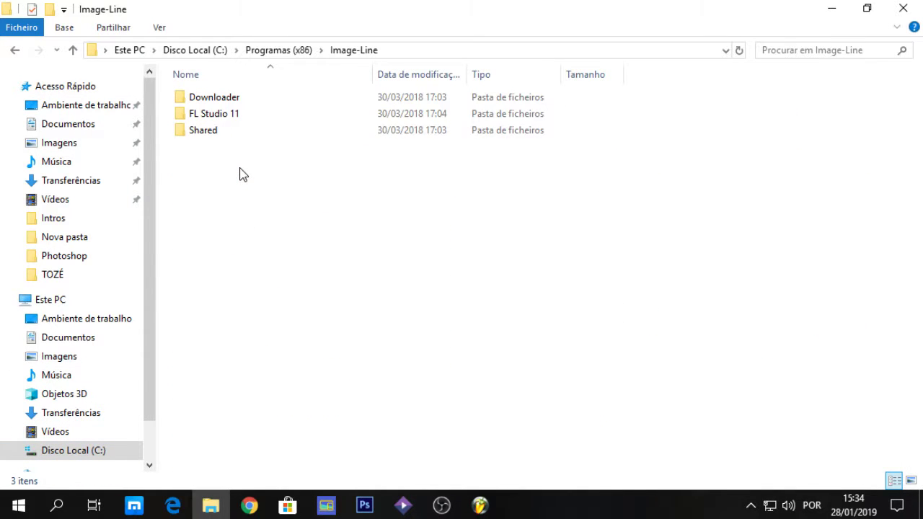
key(f)
key(Return)
key(p)
key(Return)
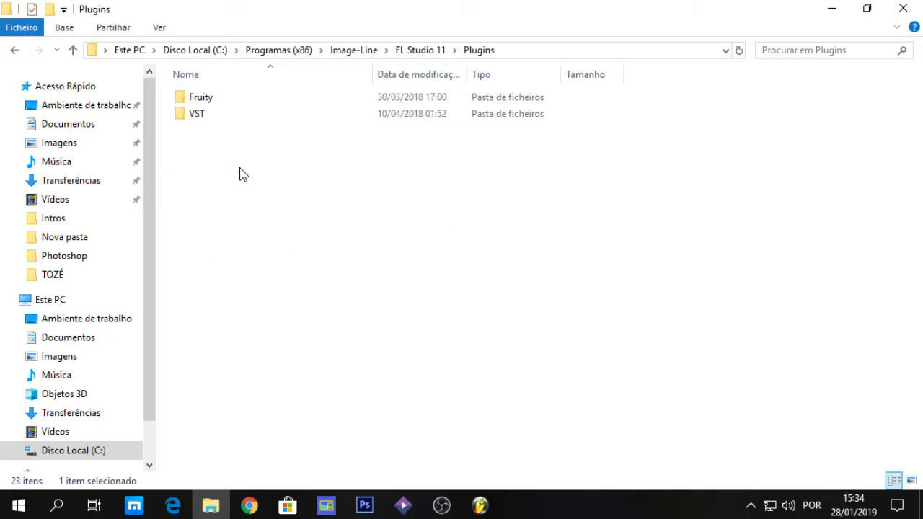
key(v)
key(Return)
key(p)
key(Return)
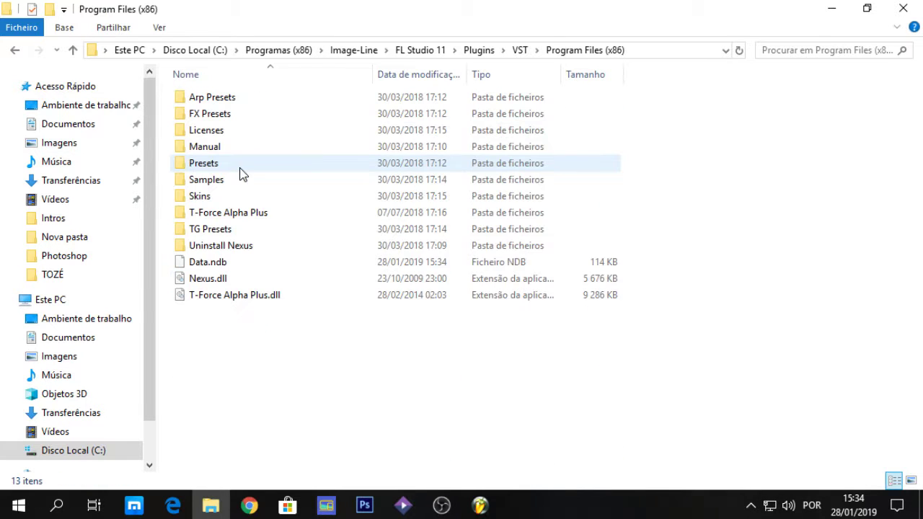
Step: Search the Program Files (x86) folder for "bell" and open the file location of Bell Box.nxs
click(798, 49)
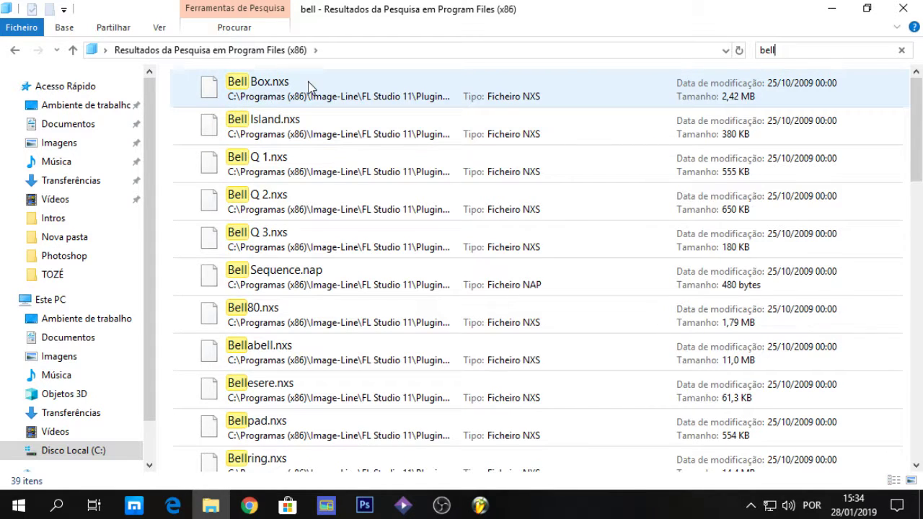
right_click(317, 84)
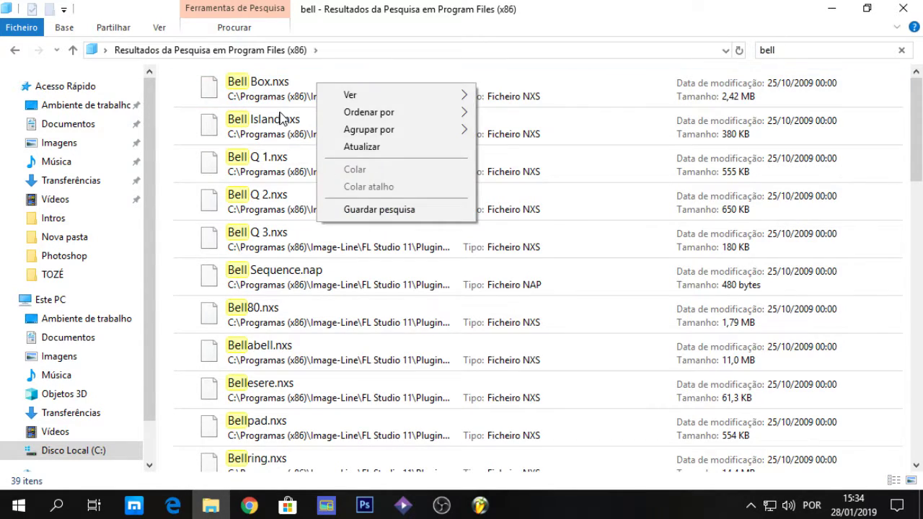
right_click(282, 87)
click(356, 404)
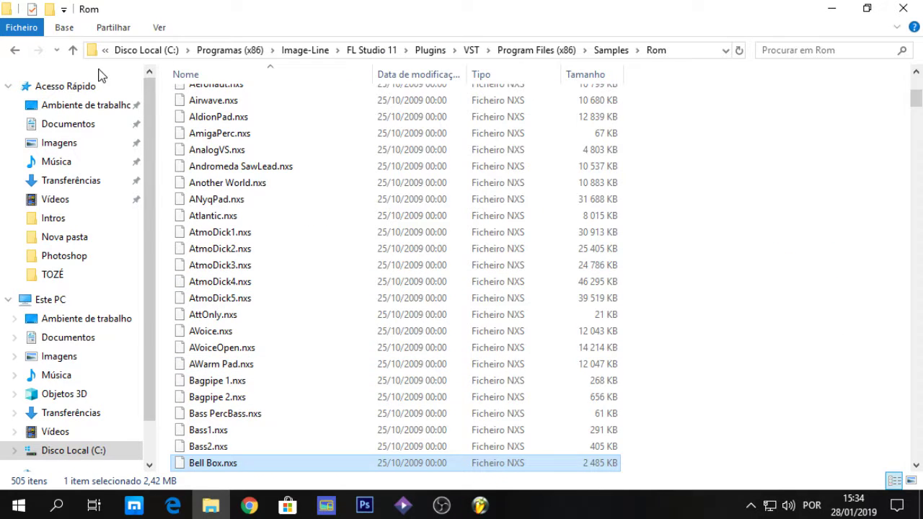
Step: Return to the "bell" search results and open the file location of Bell Sequence.nap
click(13, 51)
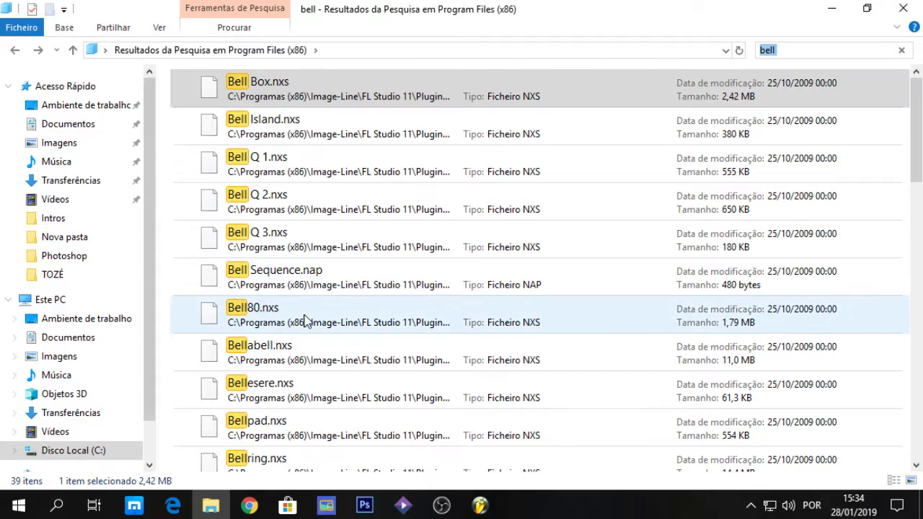
right_click(323, 292)
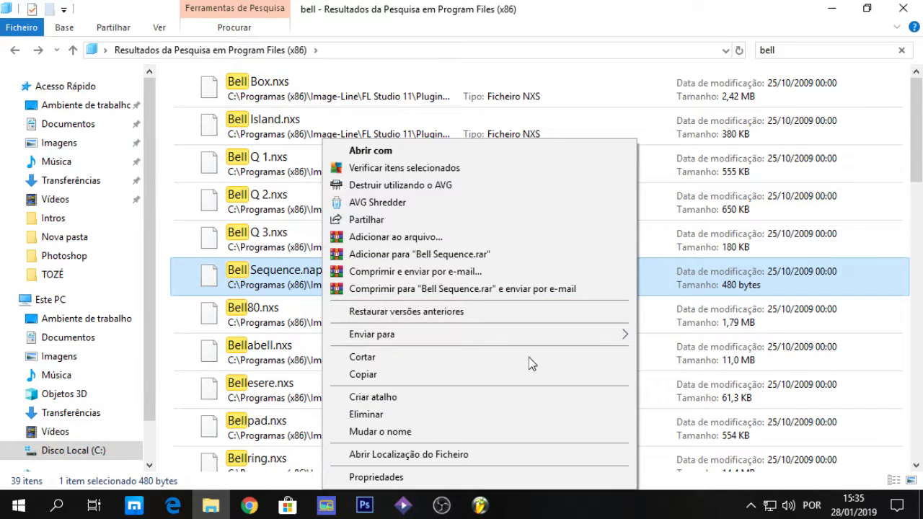
click(465, 454)
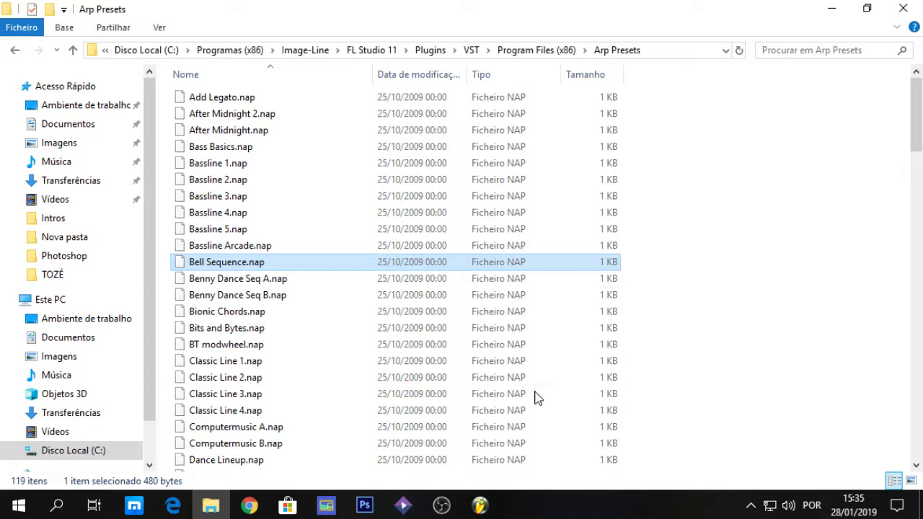
Step: Switch to FL Studio and look through the Nexus categories and the Arpeggios presets for the bell sequence
click(481, 506)
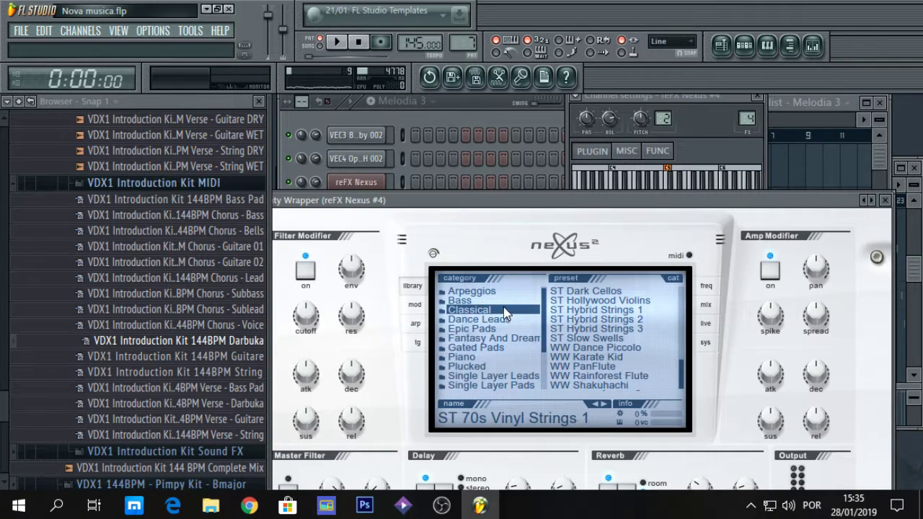
scroll(542, 316, down, 3)
scroll(546, 301, up, 3)
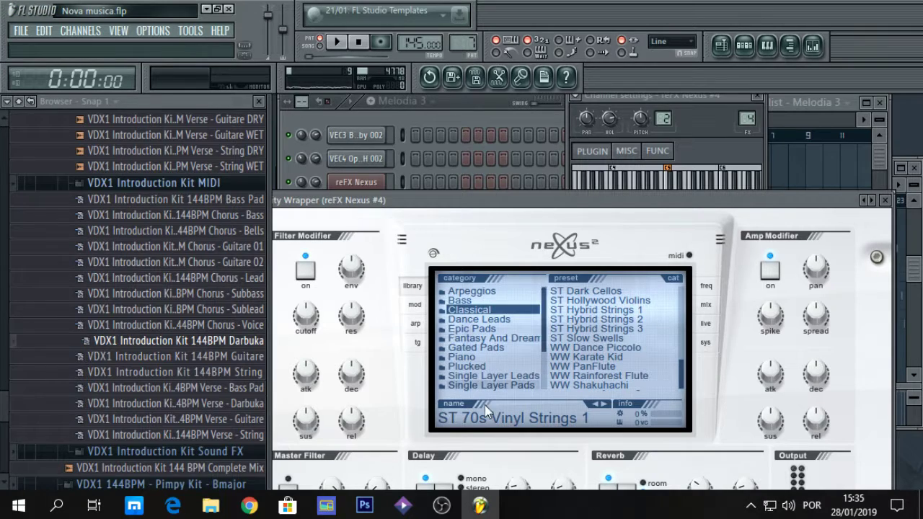
click(480, 506)
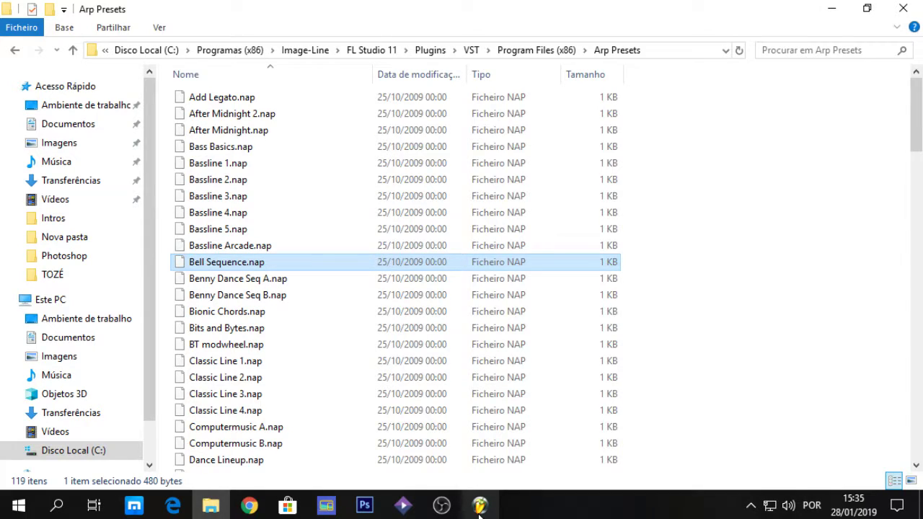
click(479, 508)
scroll(543, 333, down, 2)
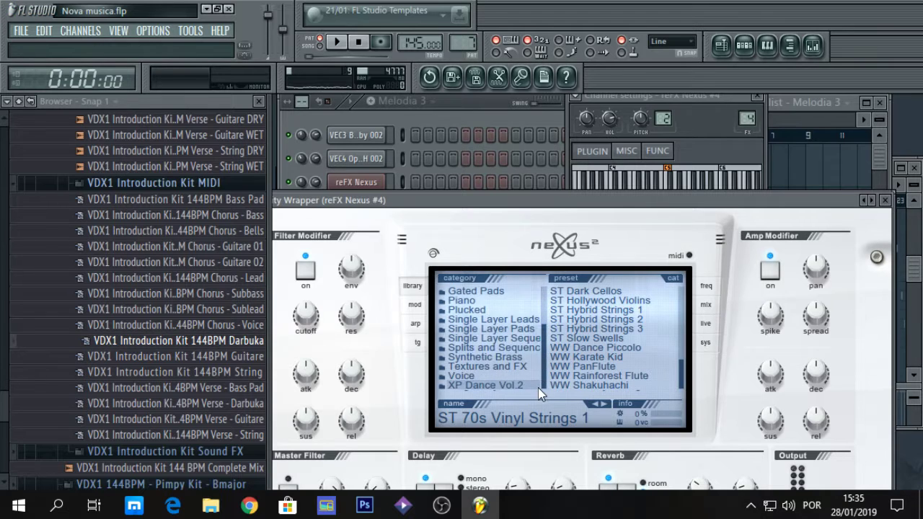
scroll(538, 387, up, 2)
click(476, 292)
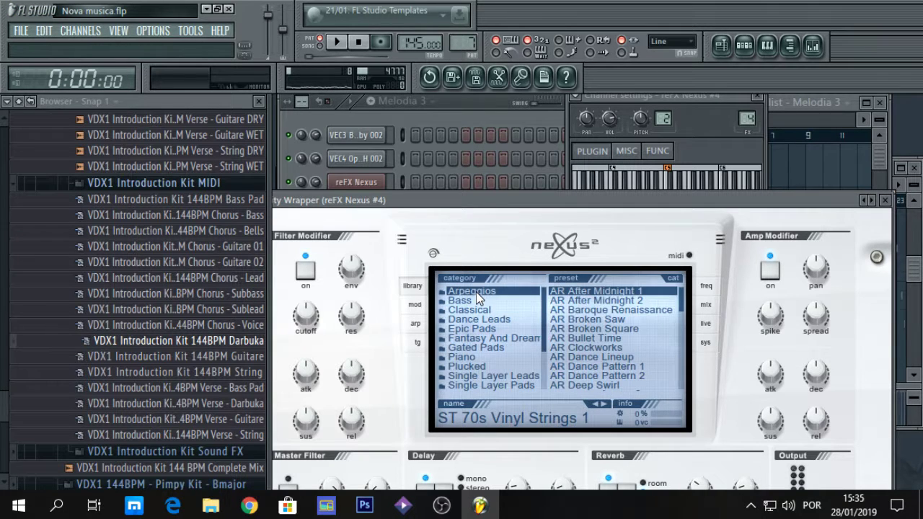
click(592, 300)
scroll(681, 306, down, 2)
click(678, 300)
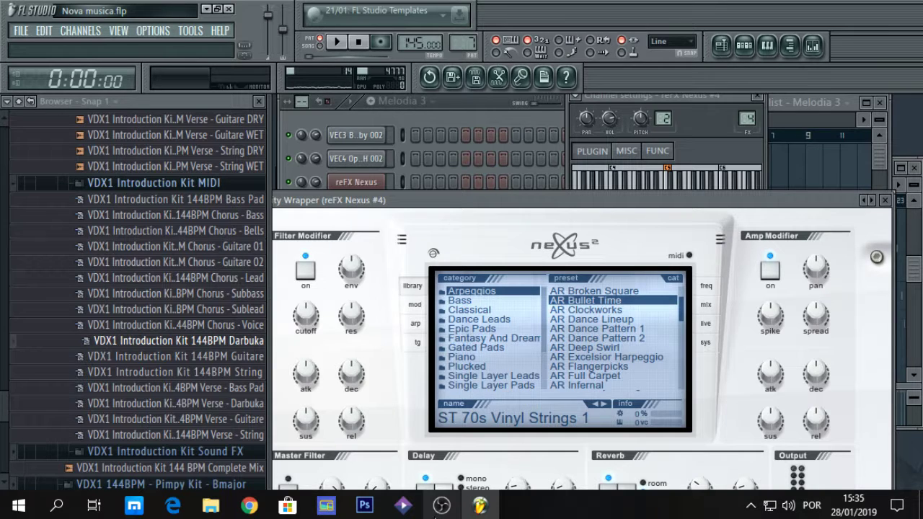
Step: Switch to File Explorer and go from Arp Presets to its parent folder, Program Files (x86)
key(alt+Tab)
click(543, 55)
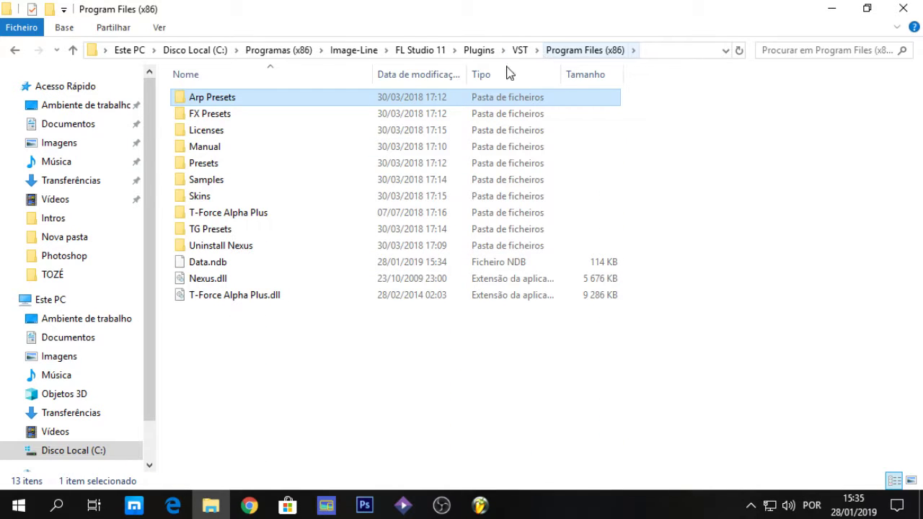
click(559, 52)
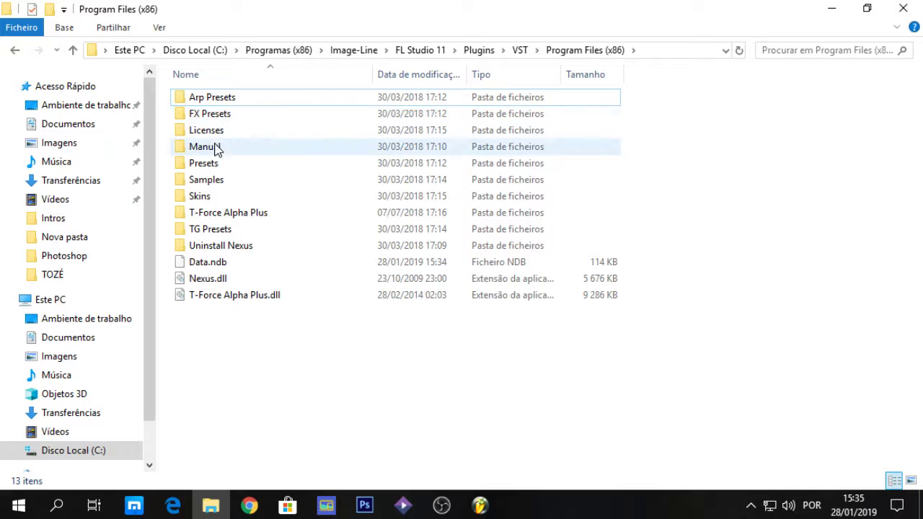
Step: Check the contents of the T-Force Alpha Plus, Skins and Samples folders
click(209, 181)
double_click(209, 214)
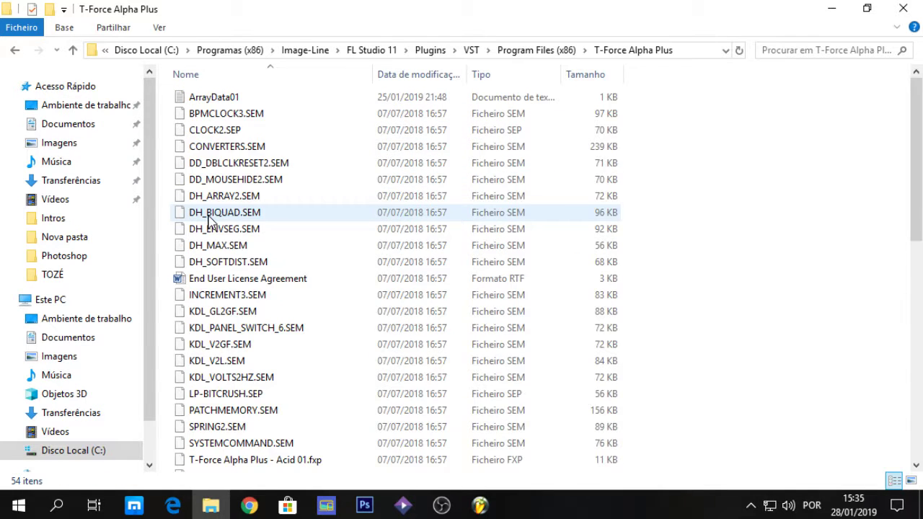
key(BackSpace)
key(Up)
key(Return)
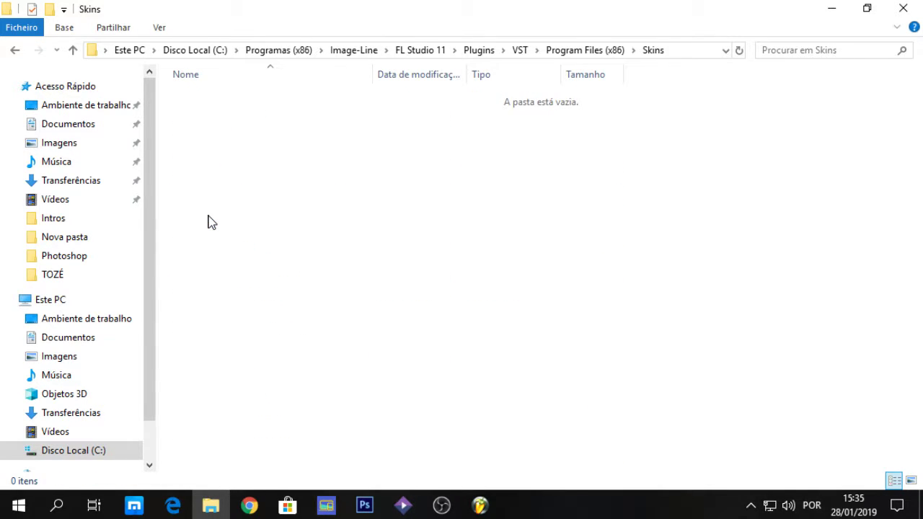
key(BackSpace)
key(Up)
key(Return)
Step: Go back to the Program Files (x86) folder and open its Presets subfolder
key(BackSpace)
key(Up)
key(Return)
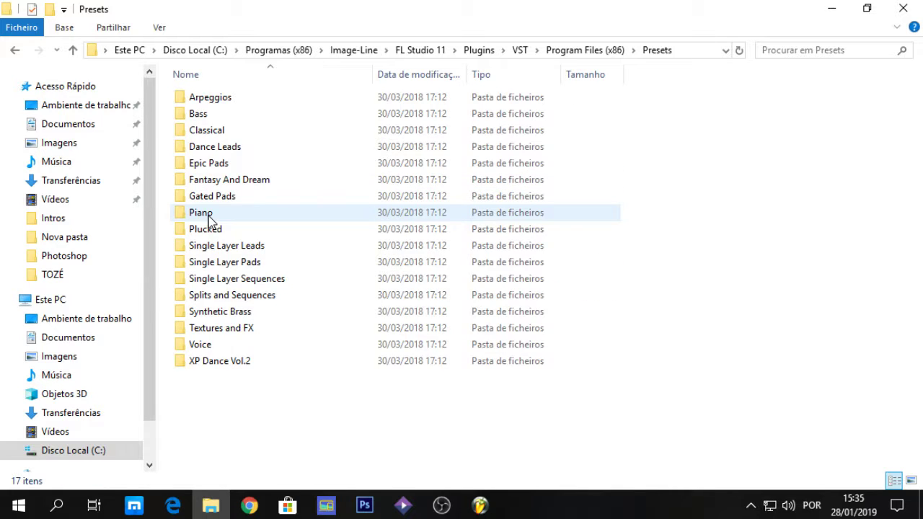
key(BackSpace)
key(Return)
key(Down)
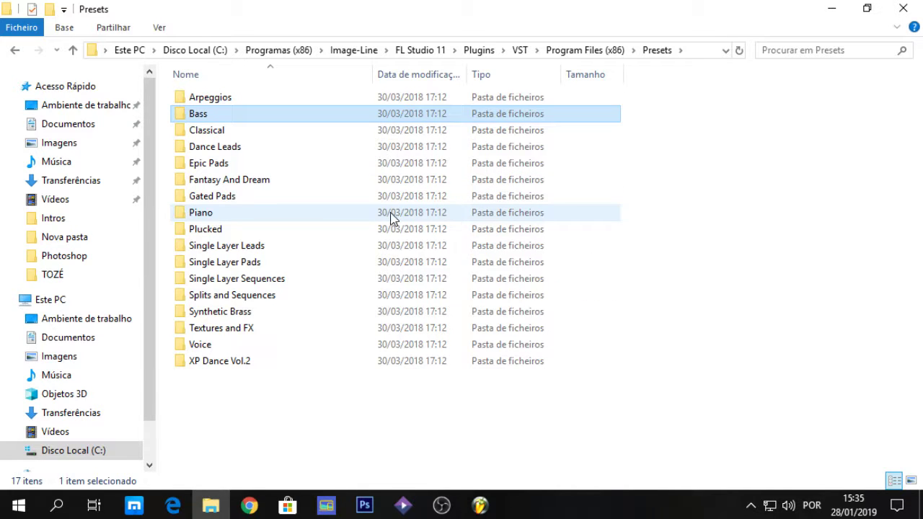
Step: Search the Presets folder for "Bell" and open the file location of BL Italo Bells 1.fxp
click(867, 157)
click(843, 55)
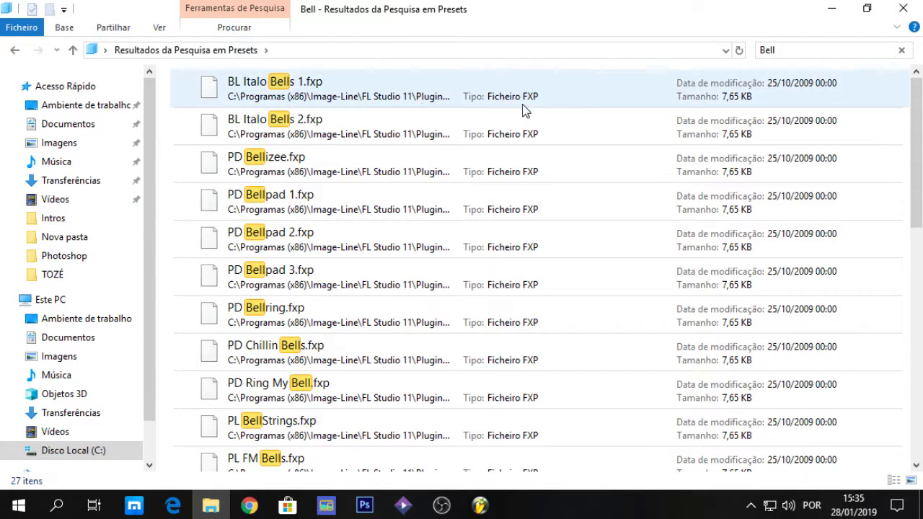
click(302, 104)
right_click(301, 105)
click(360, 415)
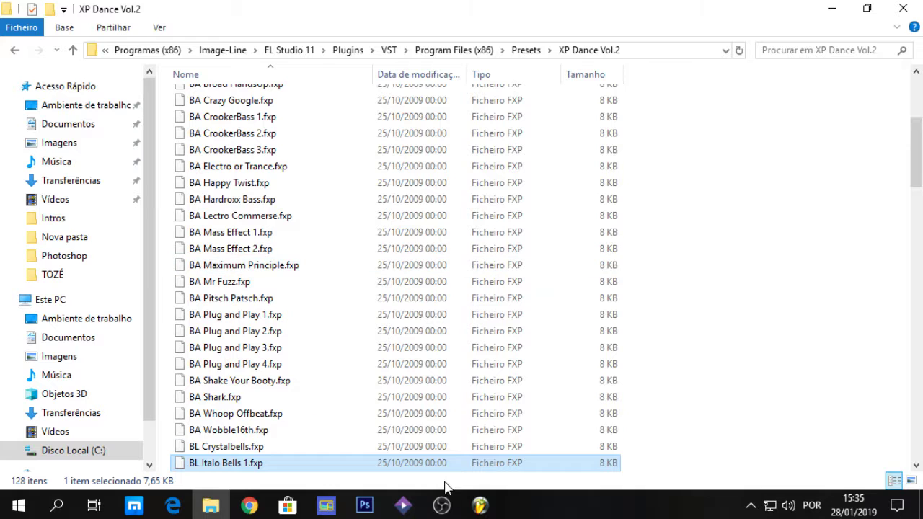
Step: Switch to FL Studio and try the Nexus presets BL Italo Bells 1 and BL Italo Bells 2 from the XP Dance Vol.2 category
click(480, 505)
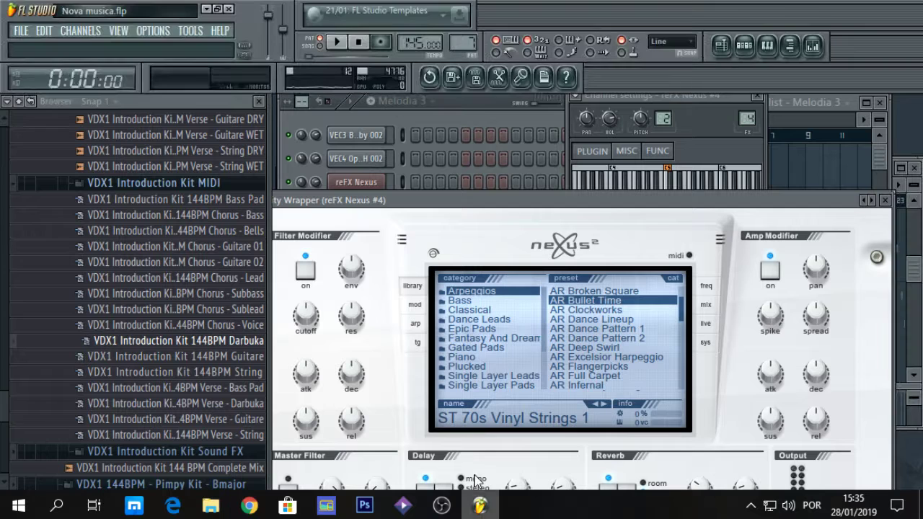
scroll(550, 359, down, 3)
click(492, 386)
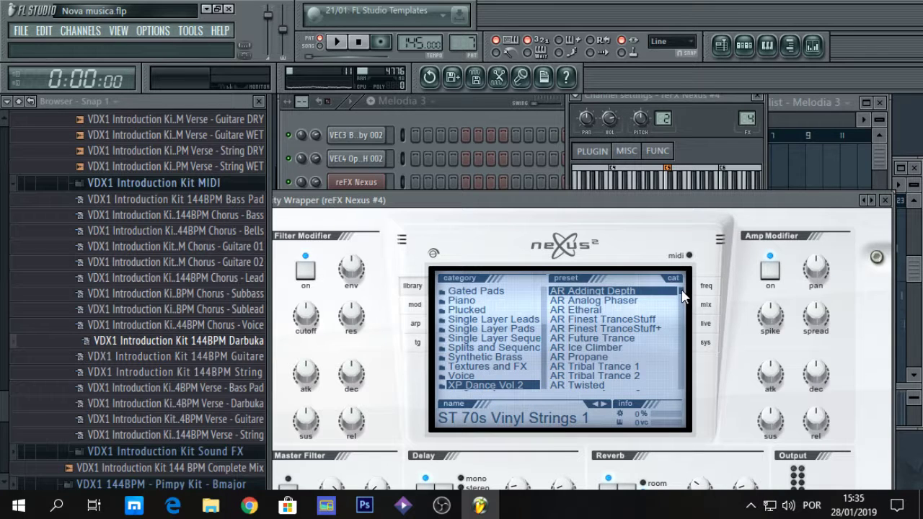
drag(682, 296, 682, 319)
click(613, 338)
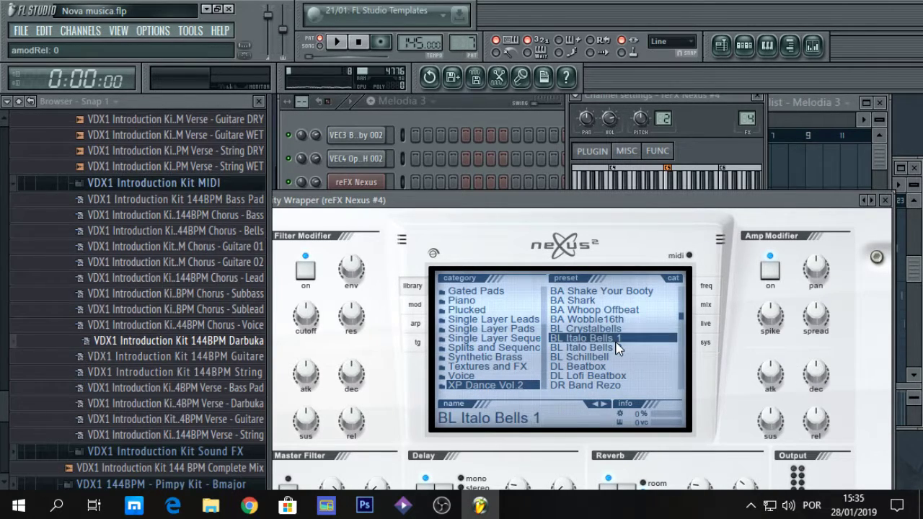
key(n)
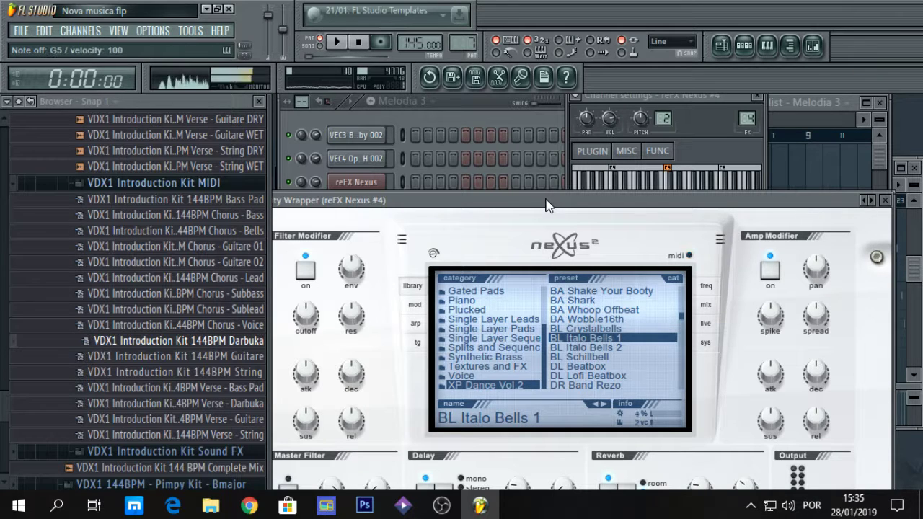
click(590, 347)
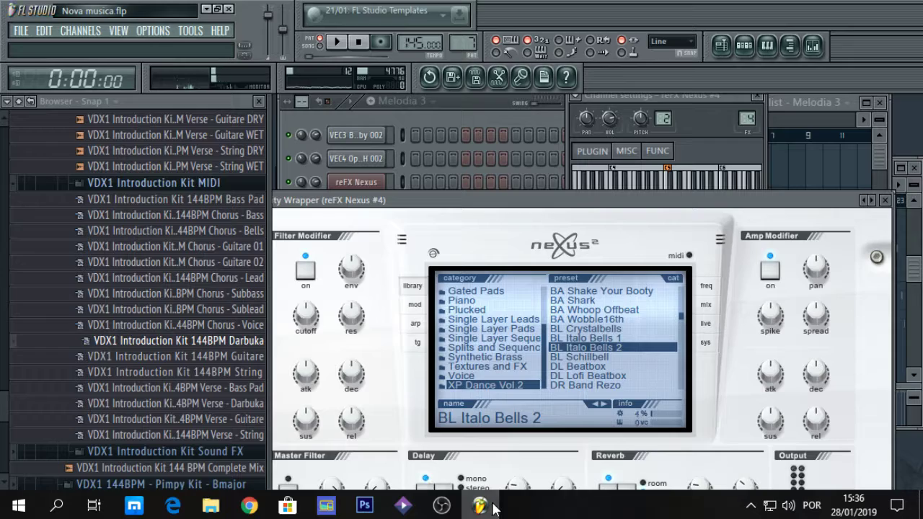
Step: Switch to File Explorer, return to the "Bell" search results and open the file location of PD Bellizee.fxp
key(alt+Tab)
key(alt+Left)
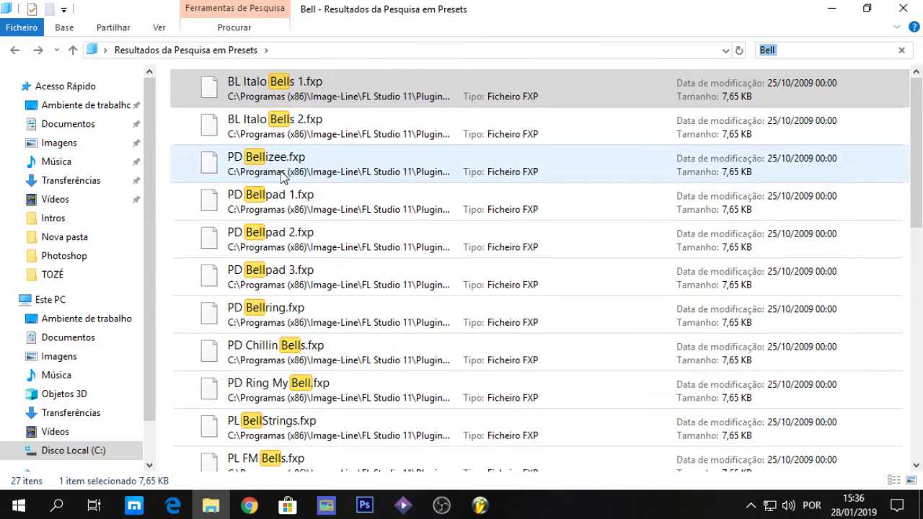
right_click(283, 174)
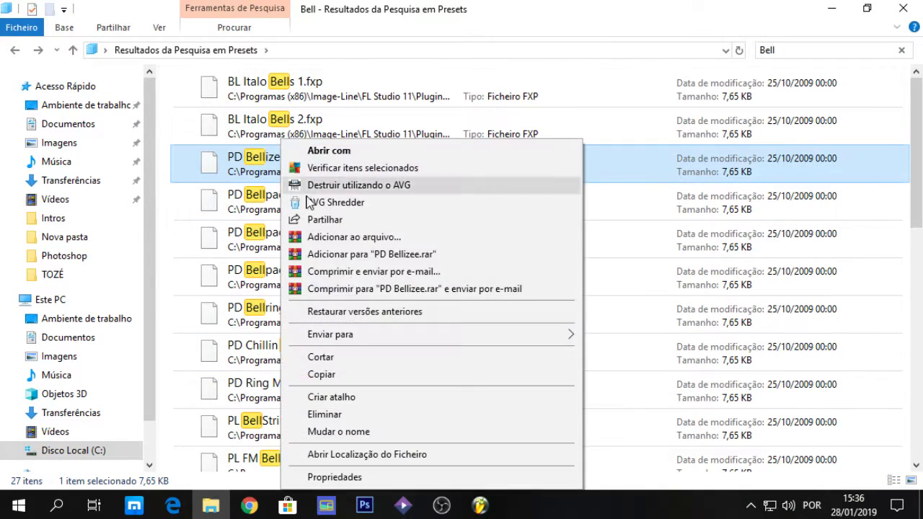
click(357, 456)
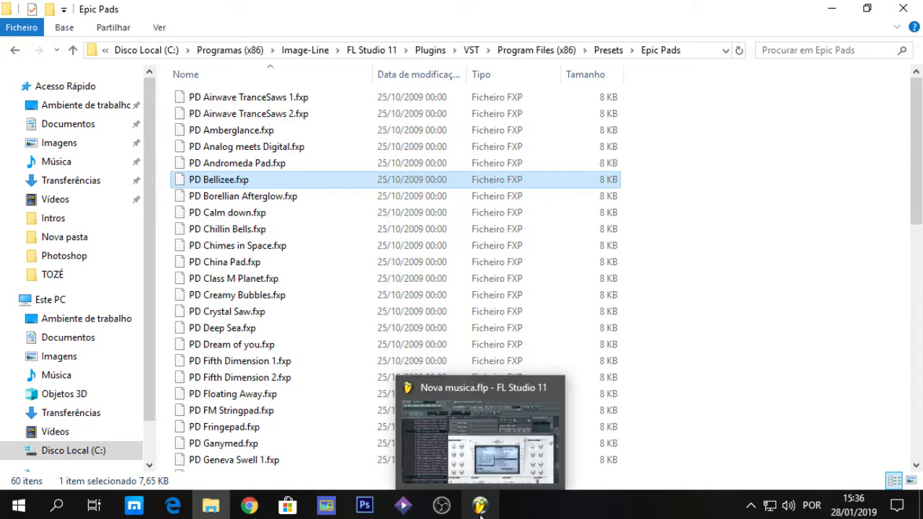
Step: Switch to FL Studio and load the PD Bellizee preset from the Epic Pads category in Nexus
click(501, 469)
scroll(490, 338, up, 2)
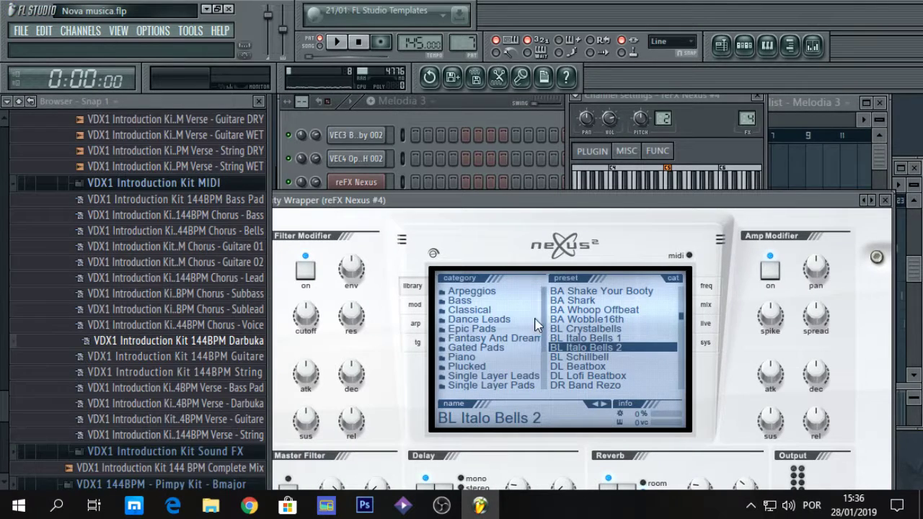
click(504, 329)
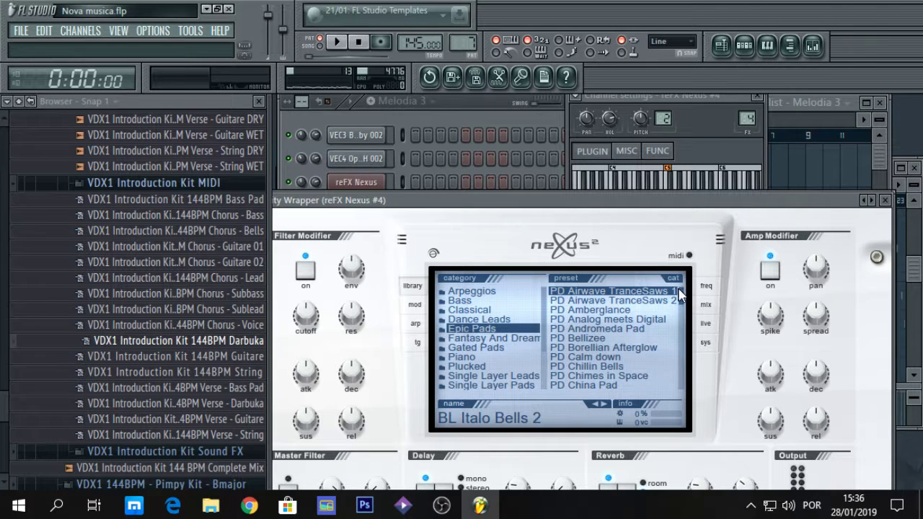
click(582, 339)
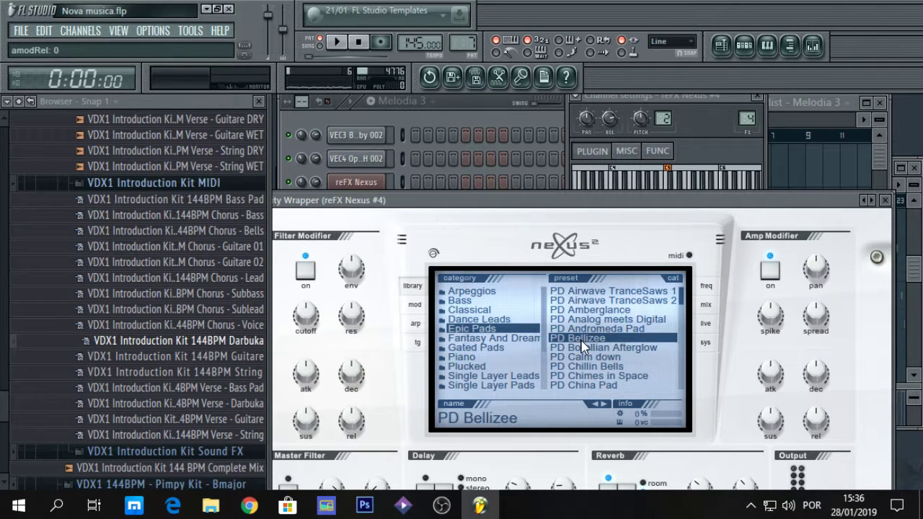
Step: Play a test note on PD Bellizee, switch to File Explorer and open the file location of PD Bellpad 1.fxp from the "Bell" results
key(m)
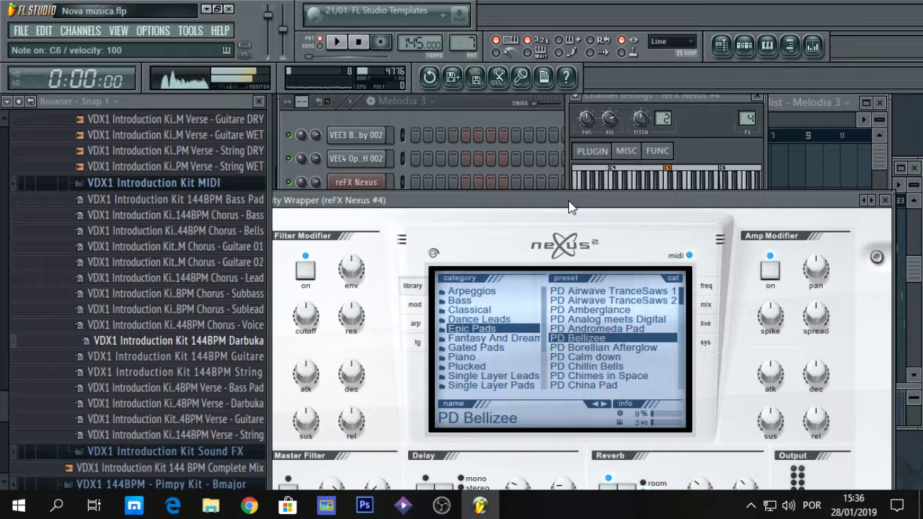
click(210, 505)
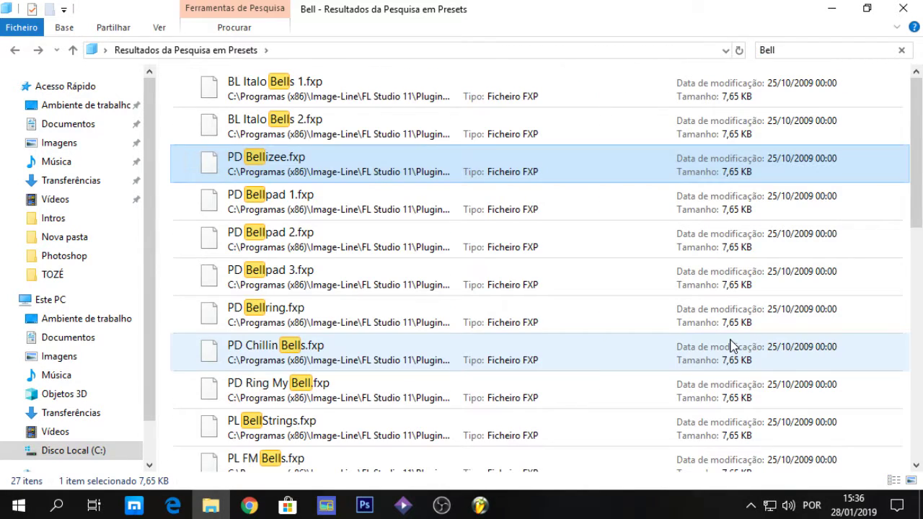
key(Down)
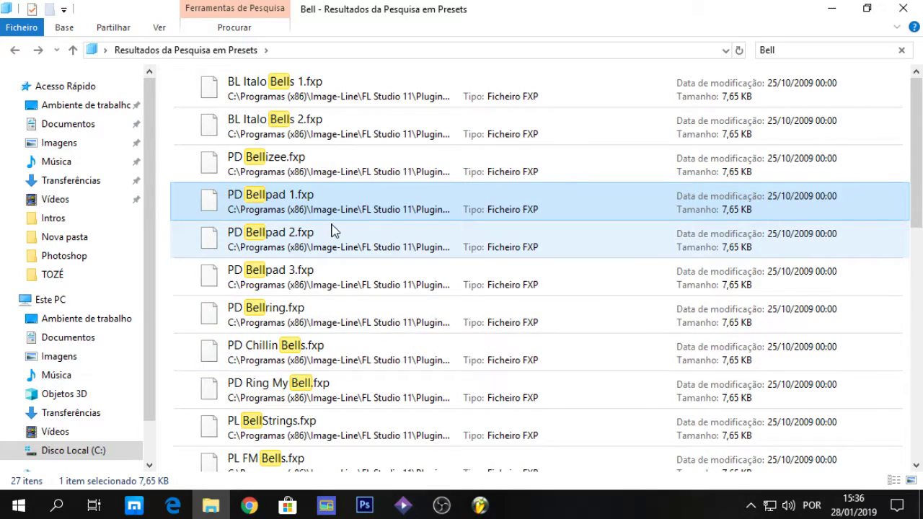
click(479, 505)
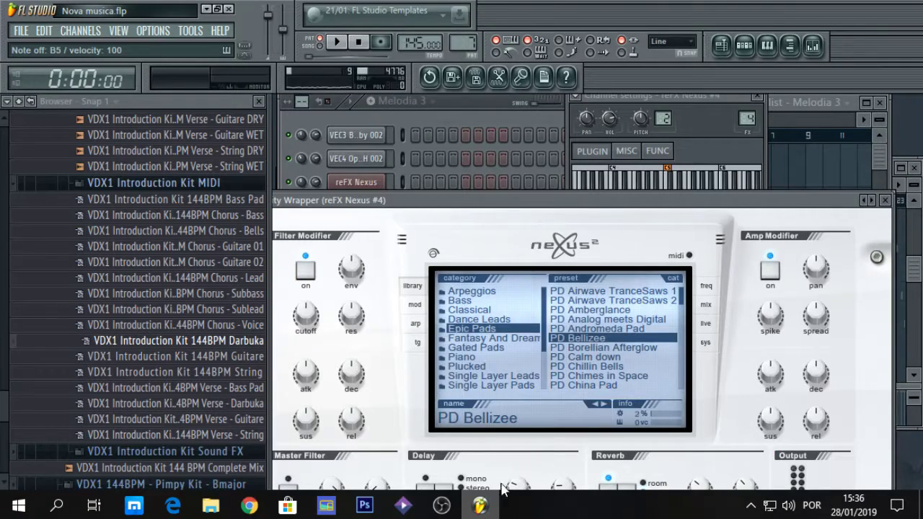
click(496, 509)
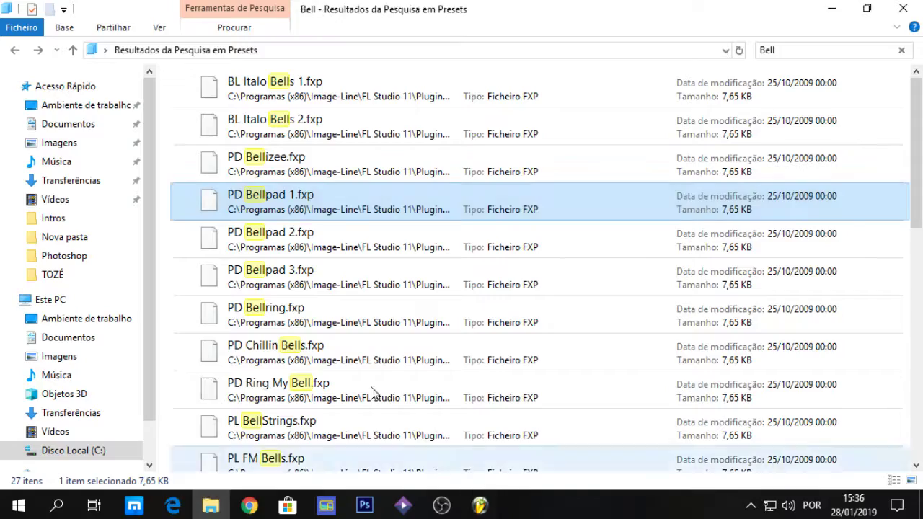
right_click(281, 204)
click(379, 454)
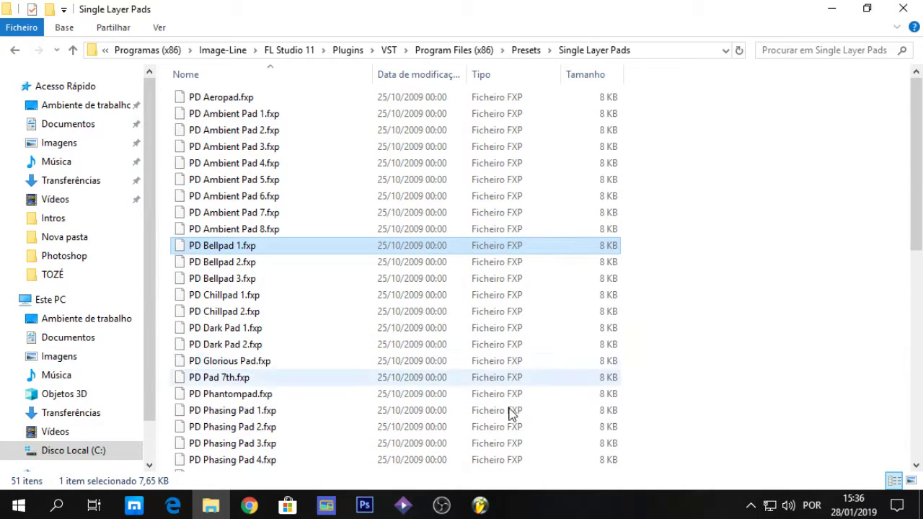
Step: Switch to FL Studio, load PD Bellpad 1 from the Single Layer Pads category in Nexus and play a test note
click(480, 505)
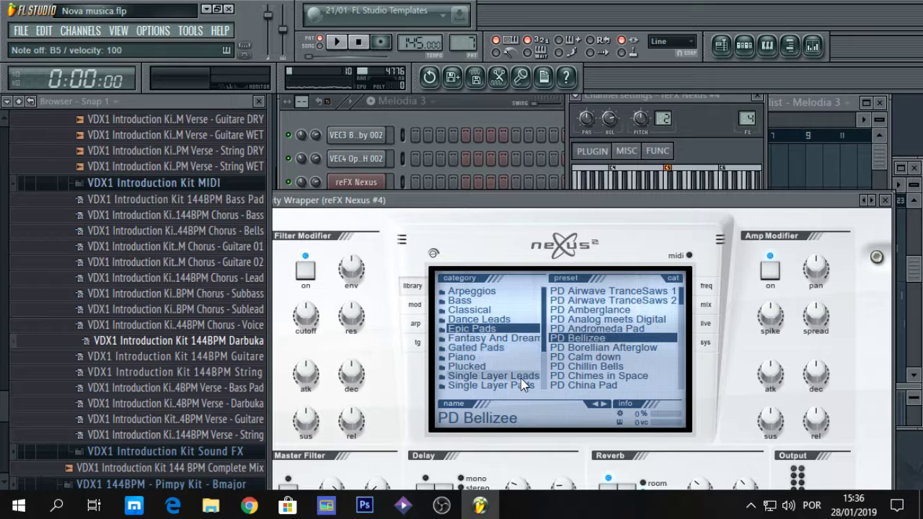
click(521, 376)
click(513, 385)
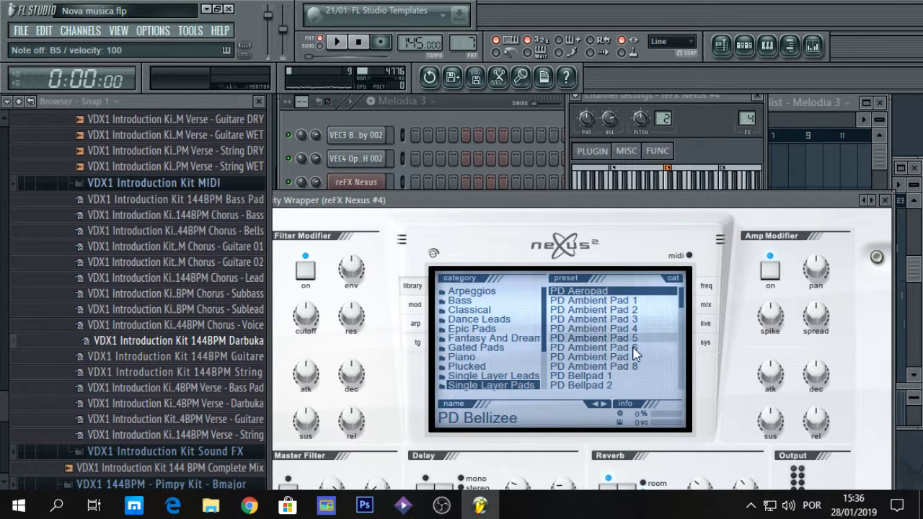
click(581, 375)
key(n)
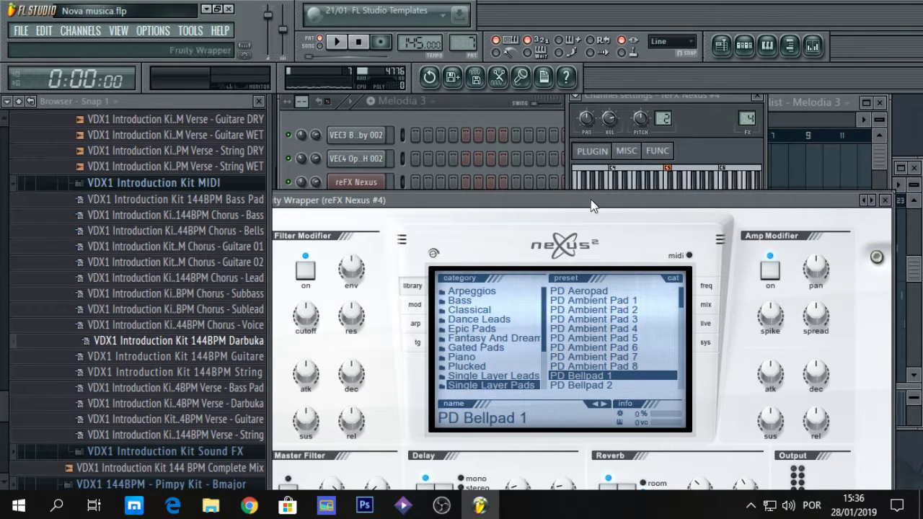
Step: Switch to File Explorer, return to the "Bell" search results and check the folder path in the properties of PD Bellpad 2.fxp
key(alt+Tab)
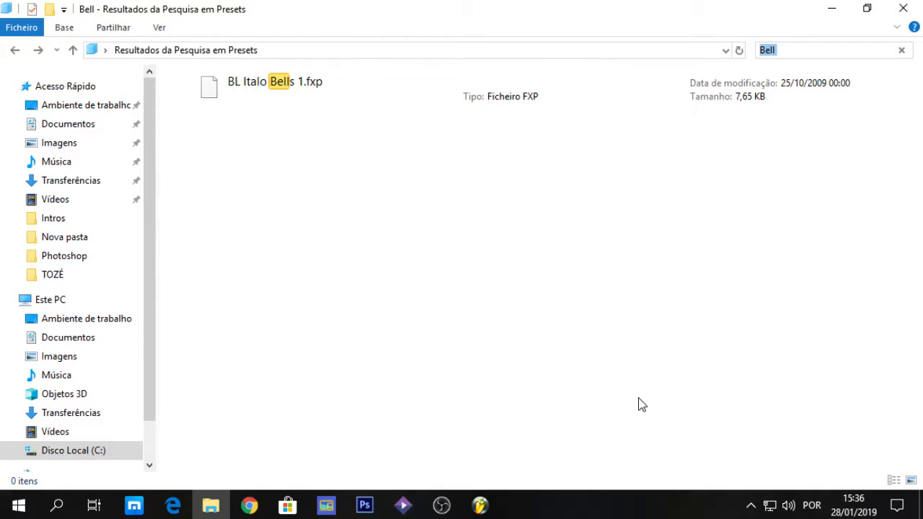
click(343, 194)
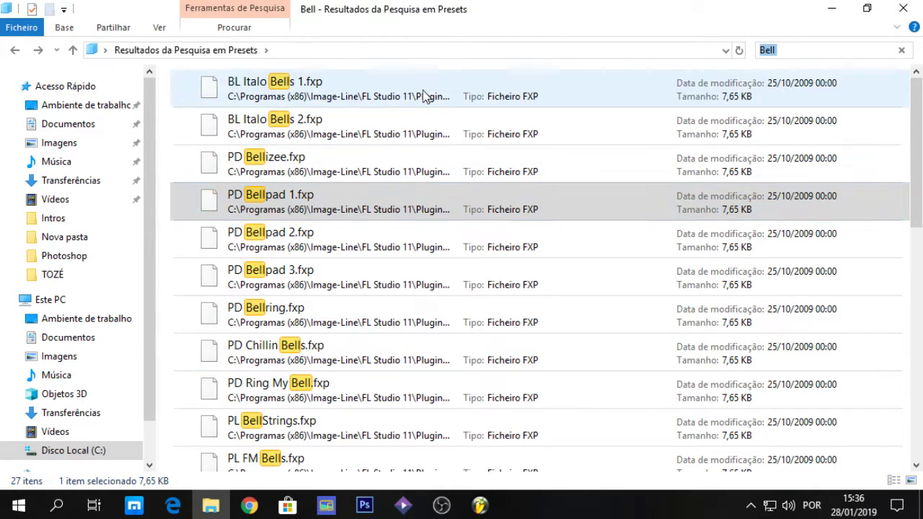
click(297, 249)
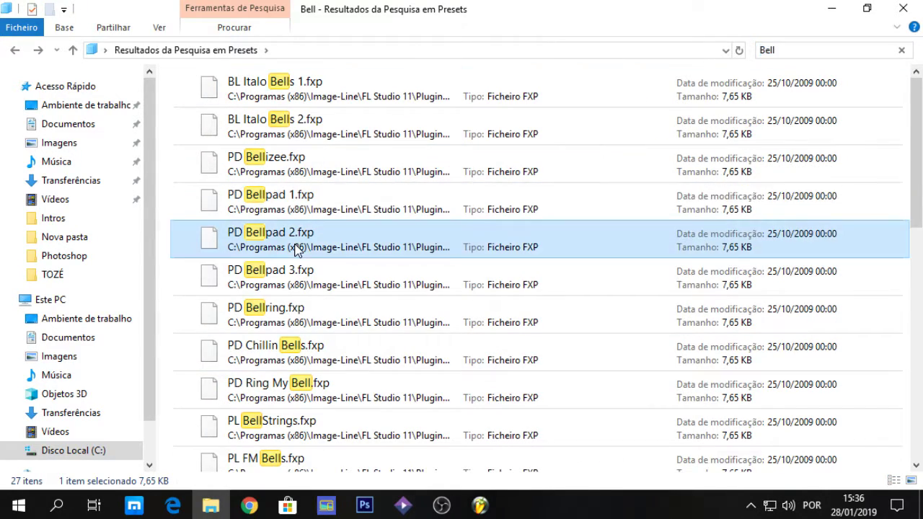
right_click(297, 249)
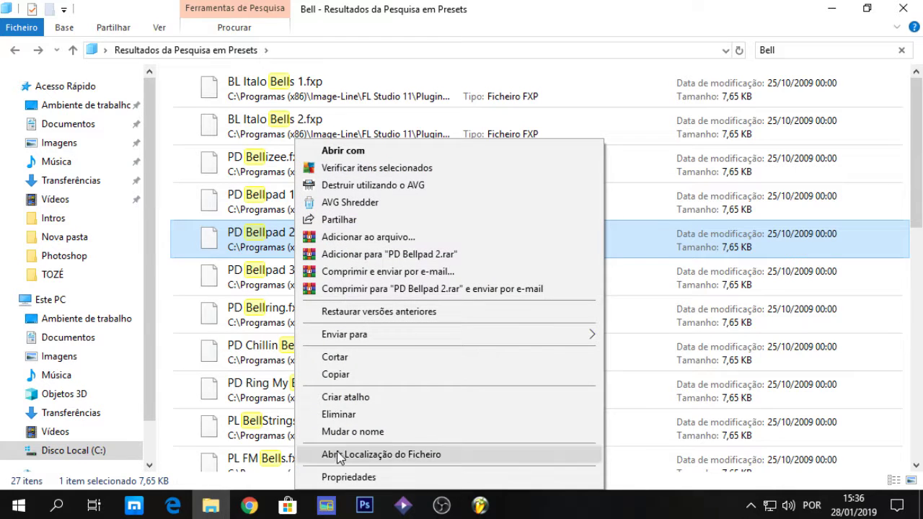
click(342, 477)
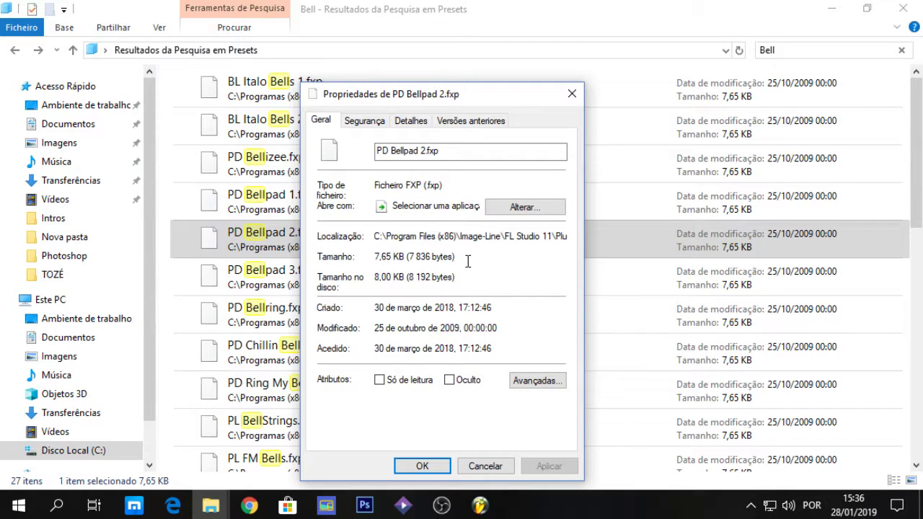
click(417, 121)
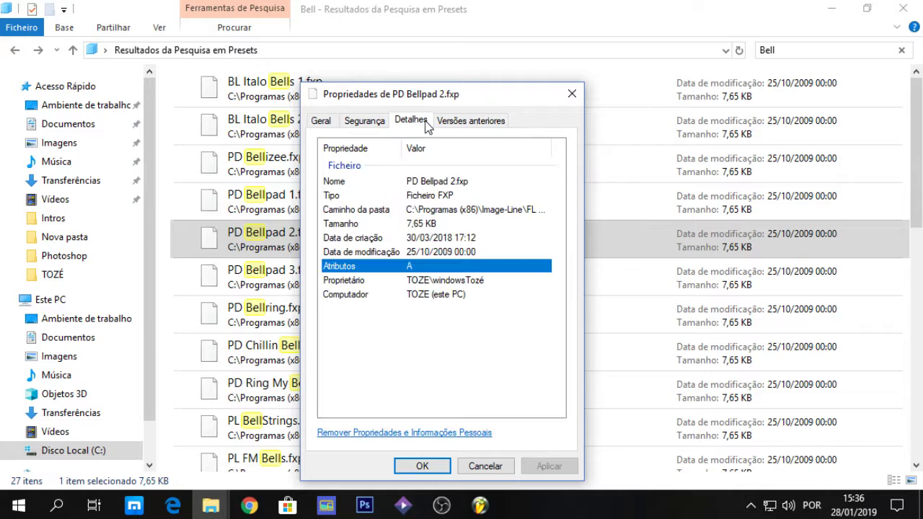
click(369, 123)
click(419, 120)
click(447, 210)
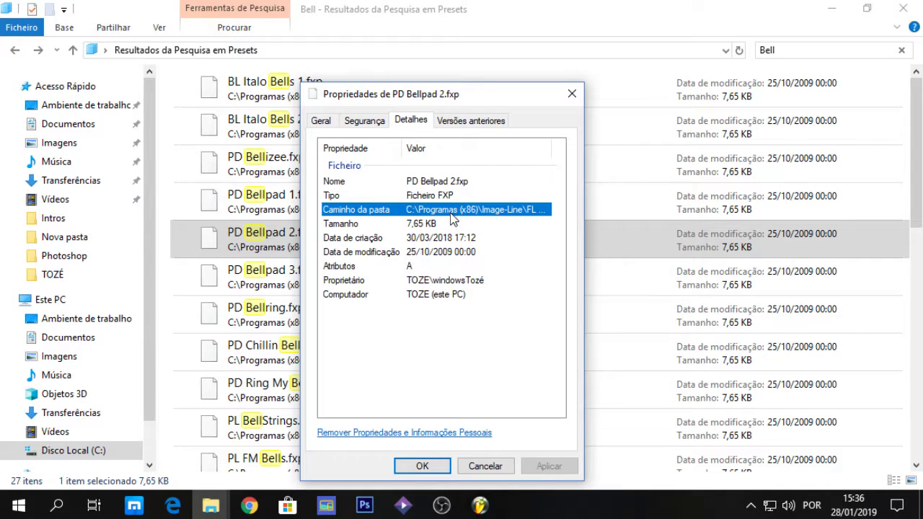
click(572, 94)
right_click(371, 243)
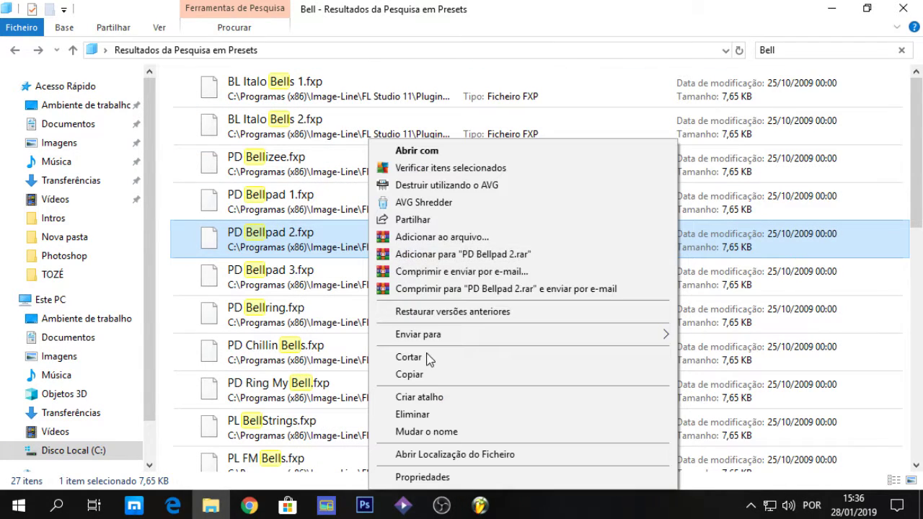
click(291, 292)
Step: Open the file location of PD Bellring.fxp from the "Bell" search results
click(279, 314)
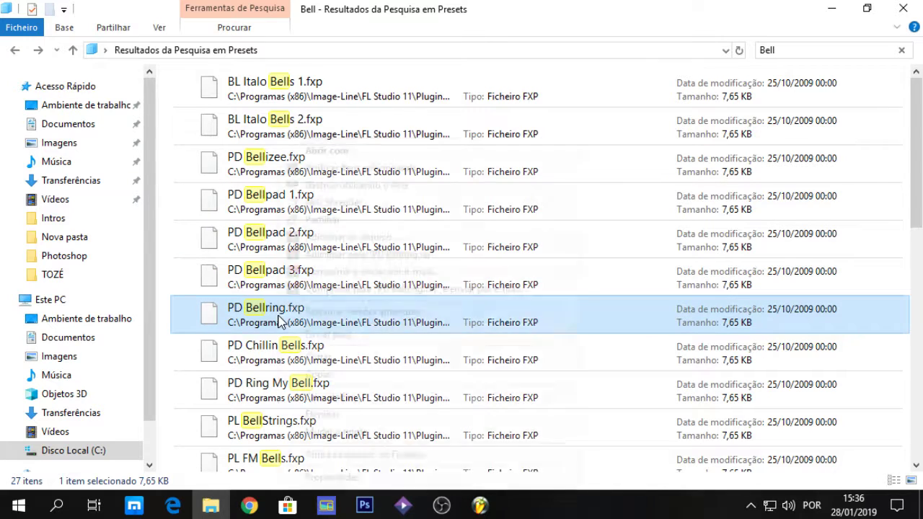
right_click(280, 314)
click(335, 475)
click(405, 467)
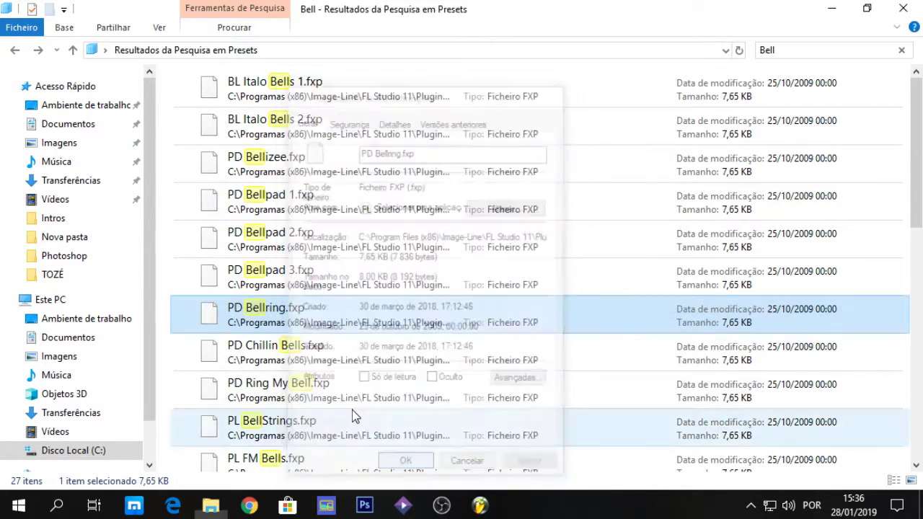
right_click(280, 317)
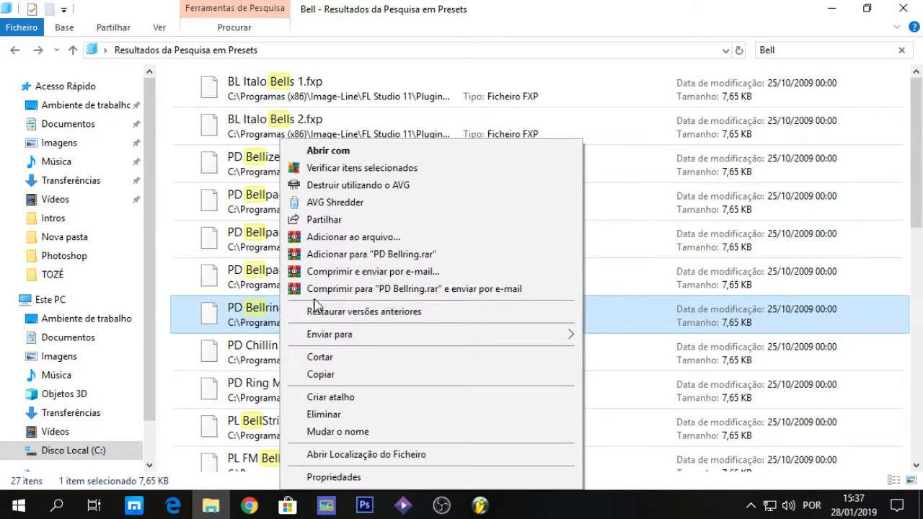
click(328, 454)
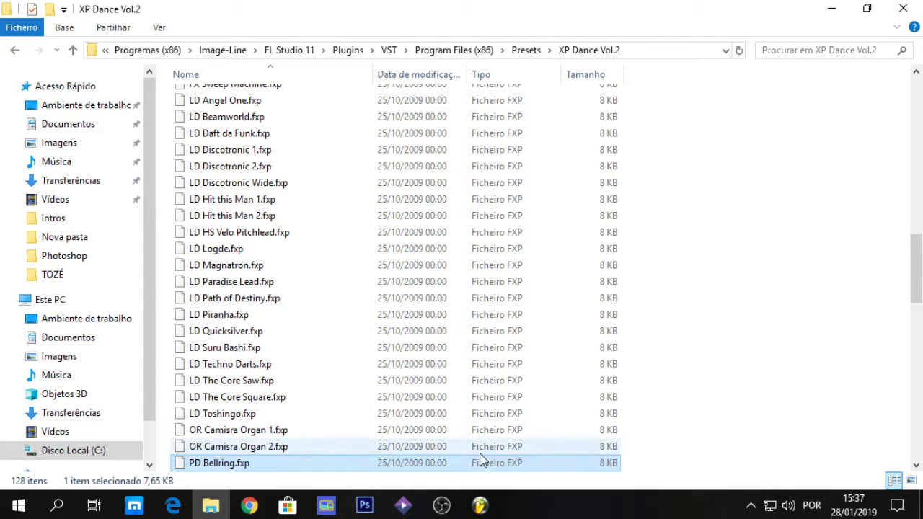
Step: Switch to FL Studio and try the PD Bellring preset from the XP Dance Vol.2 category in Nexus
click(480, 505)
scroll(533, 346, down, 3)
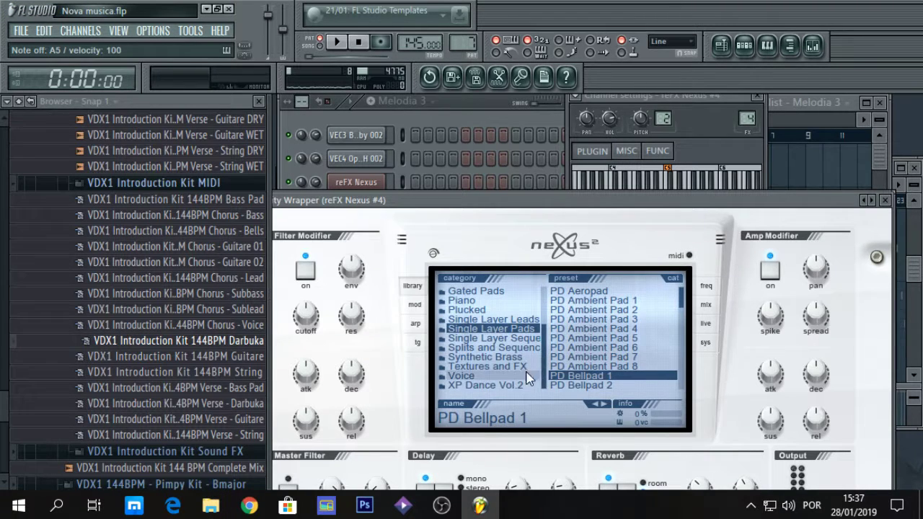
click(492, 387)
drag(679, 299, 679, 353)
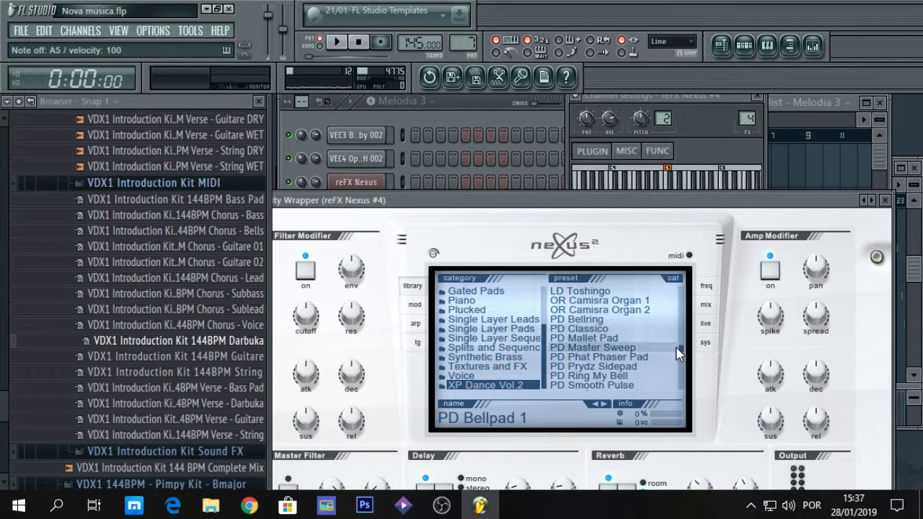
click(490, 506)
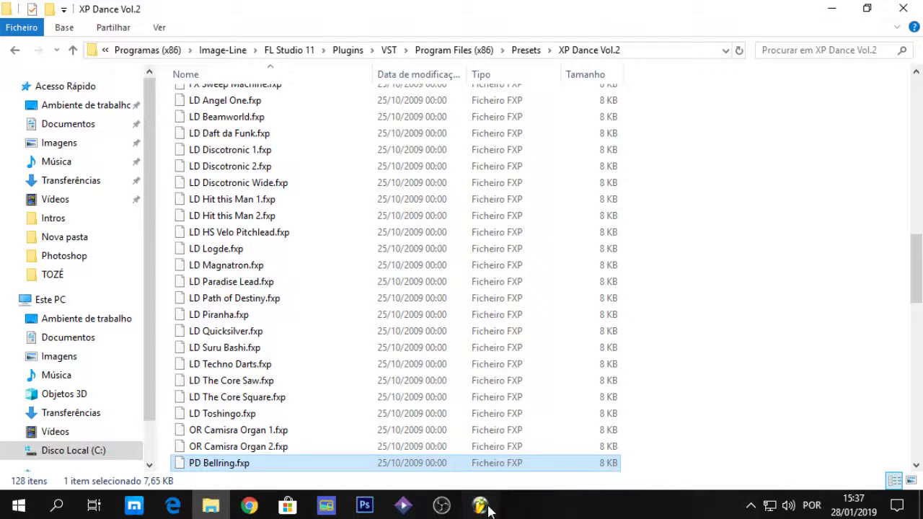
click(484, 506)
click(590, 323)
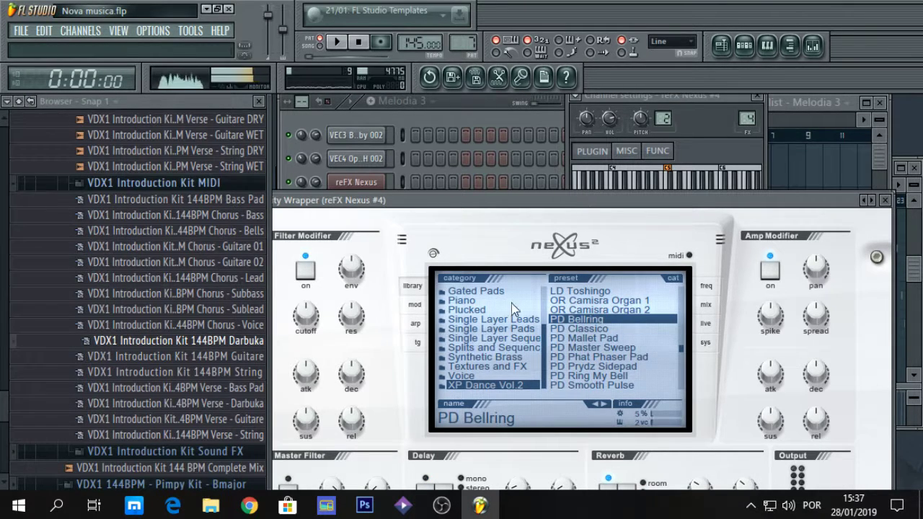
Step: Switch to File Explorer, return to the "Bell" search results and open the file location of PL BellStrings.fxp
click(211, 507)
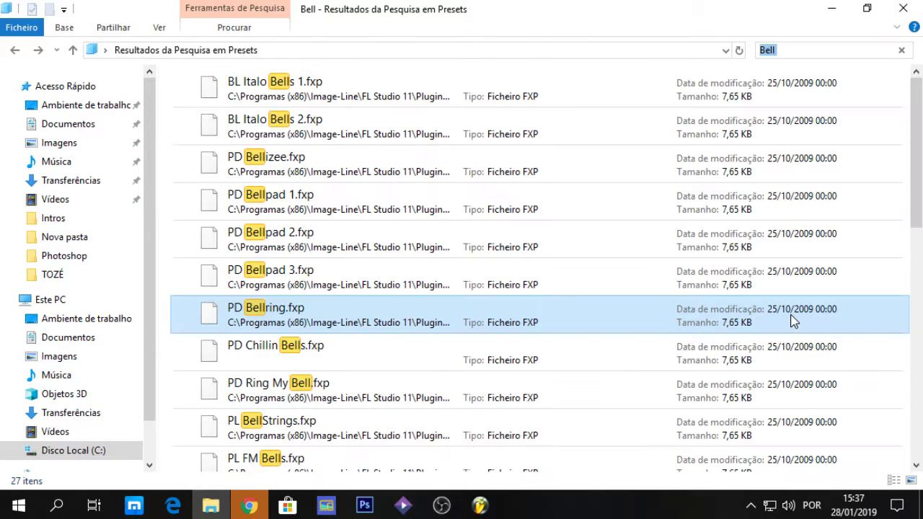
click(793, 321)
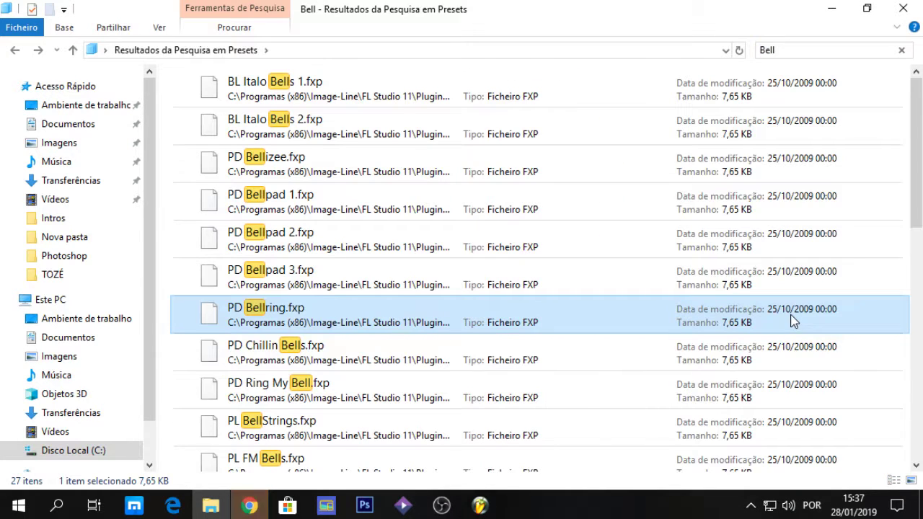
drag(913, 209, 909, 265)
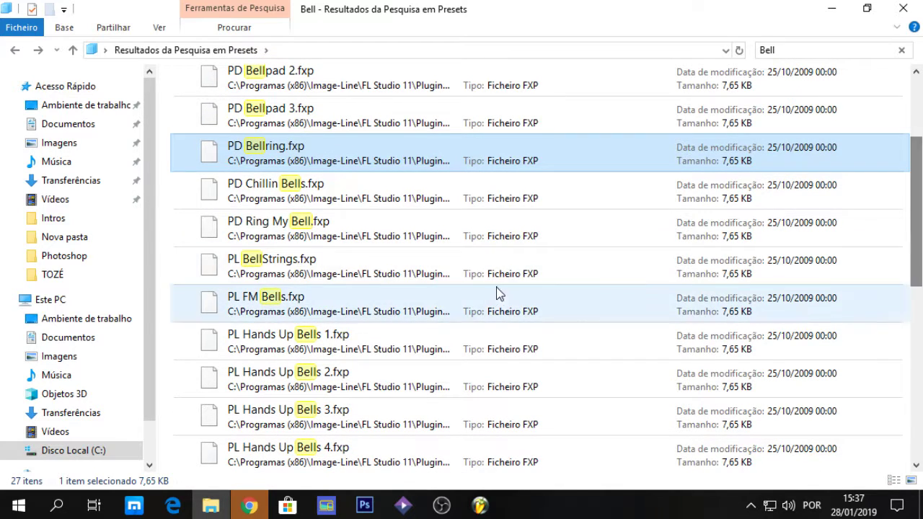
click(436, 276)
right_click(363, 277)
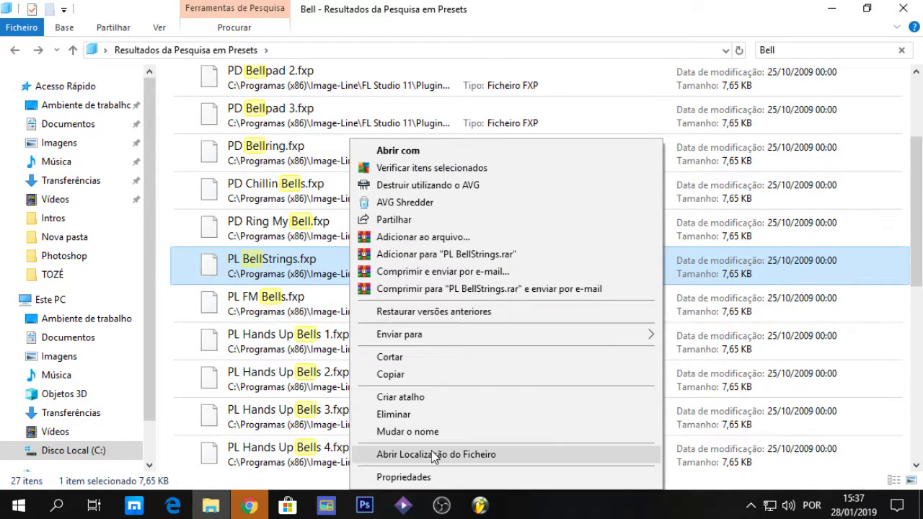
click(433, 471)
Step: Switch to FL Studio, load PL BellStrings from the Plucked category in Nexus and play a test note
click(477, 509)
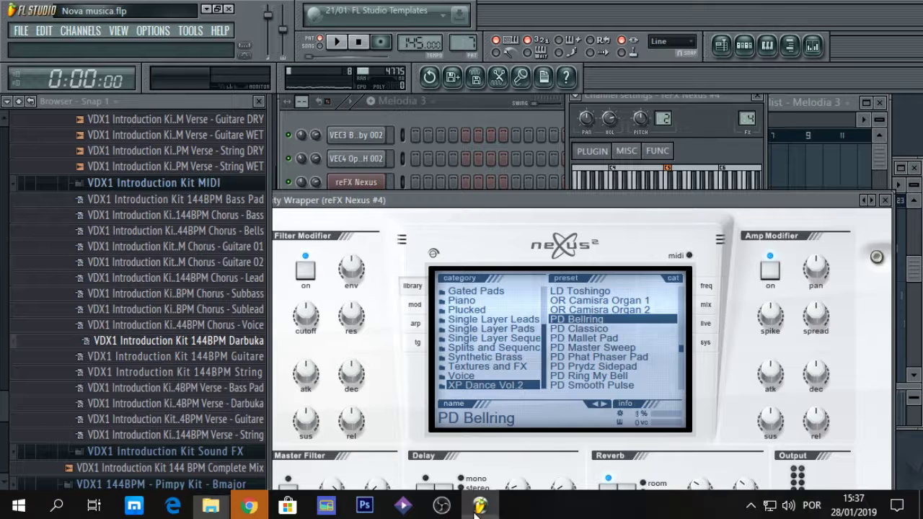
click(467, 310)
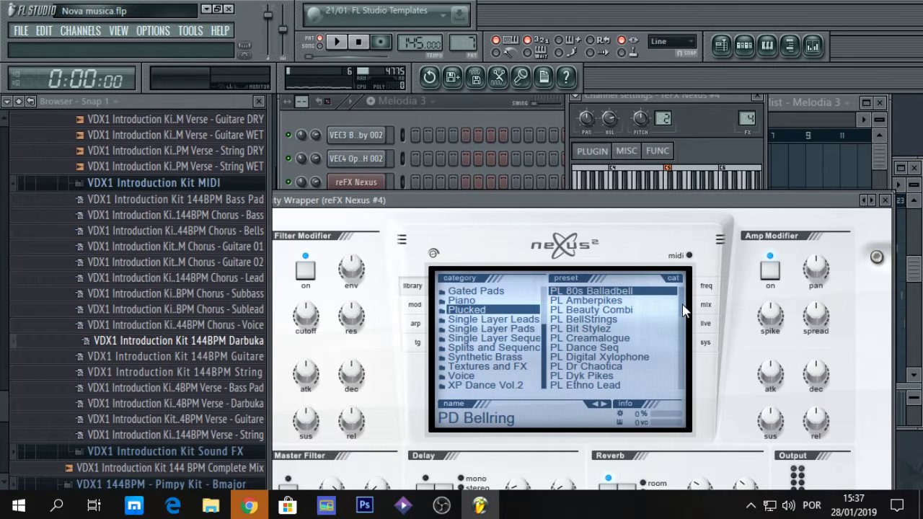
click(610, 320)
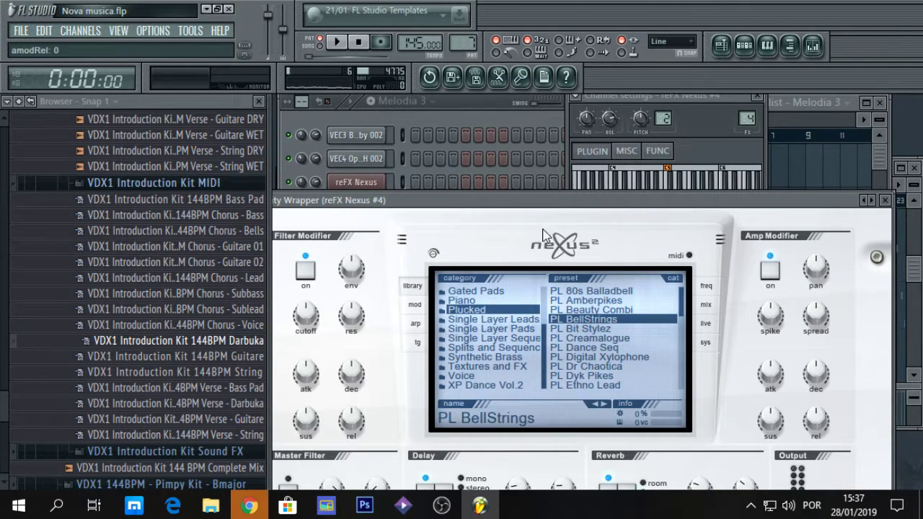
key(b)
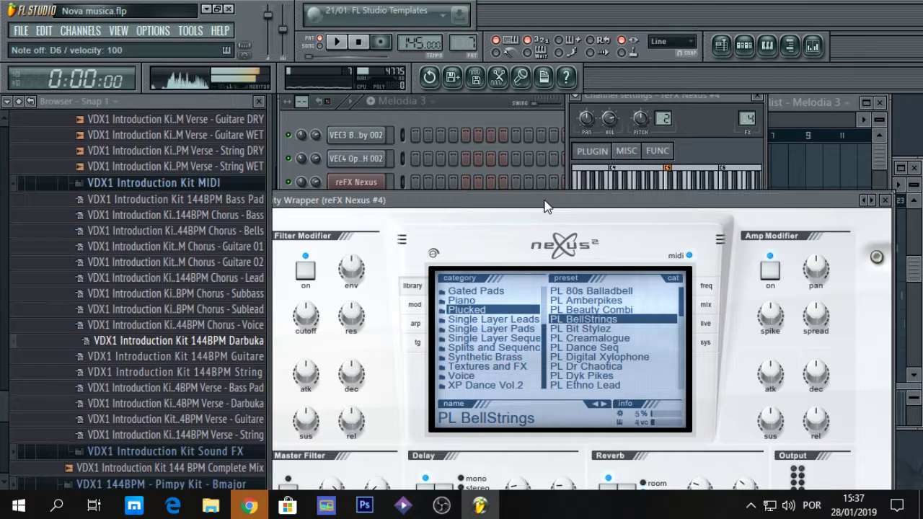
Step: Switch to File Explorer, return to the "Bell" search results and open the file location of SY Fantasy Bellpad 4.fxp
key(alt+Tab)
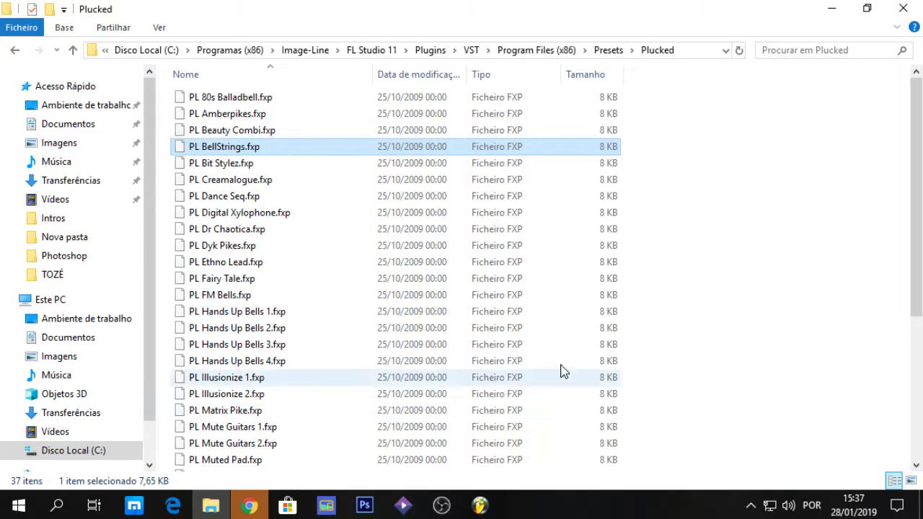
click(709, 330)
key(alt+Left)
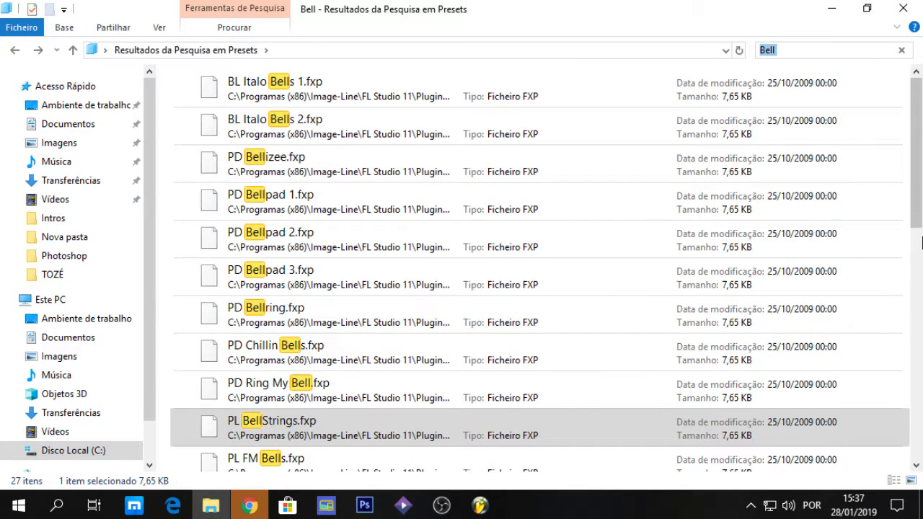
drag(922, 243, 919, 396)
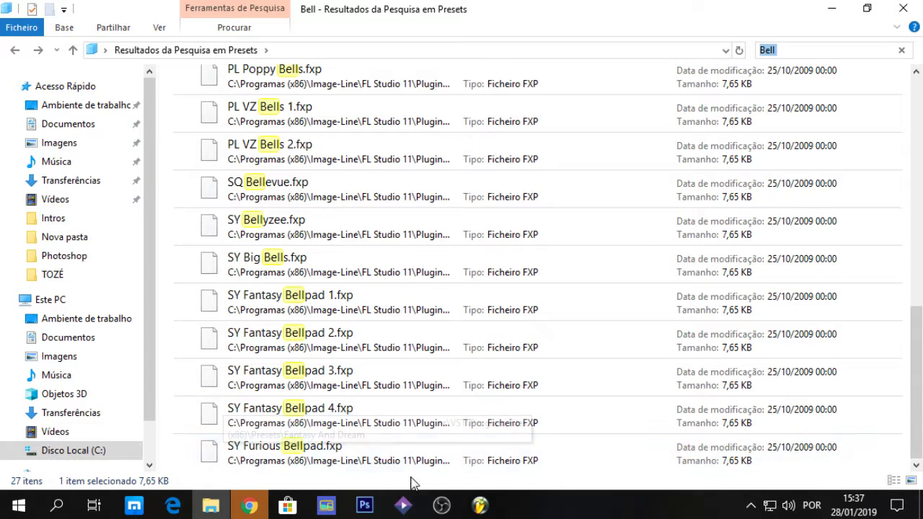
right_click(317, 415)
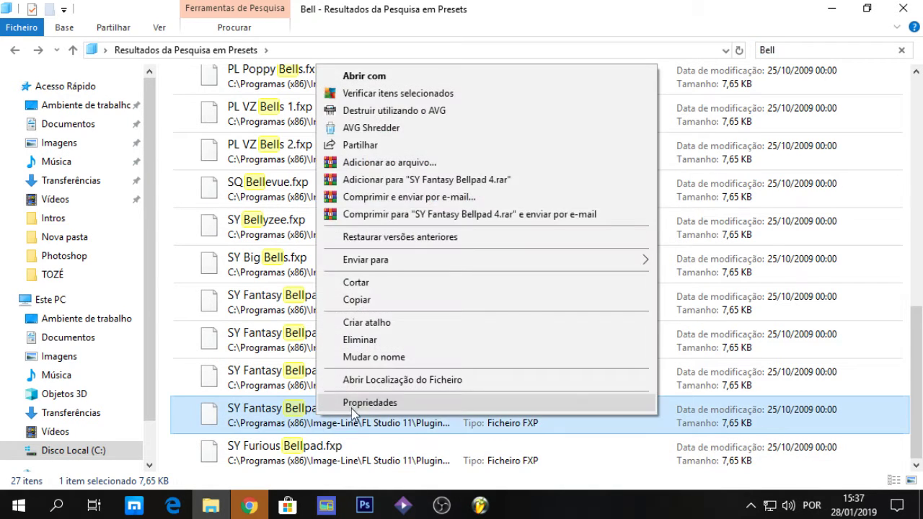
click(390, 380)
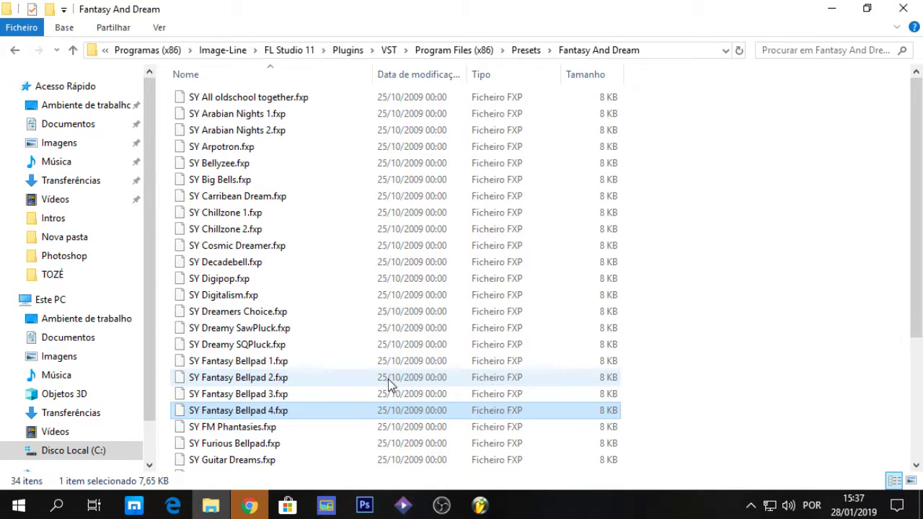
Step: Switch to FL Studio, load SY Fantasy Bellpad 1 from the Fantasy And Dream category in Nexus and play a test note
click(441, 506)
click(476, 507)
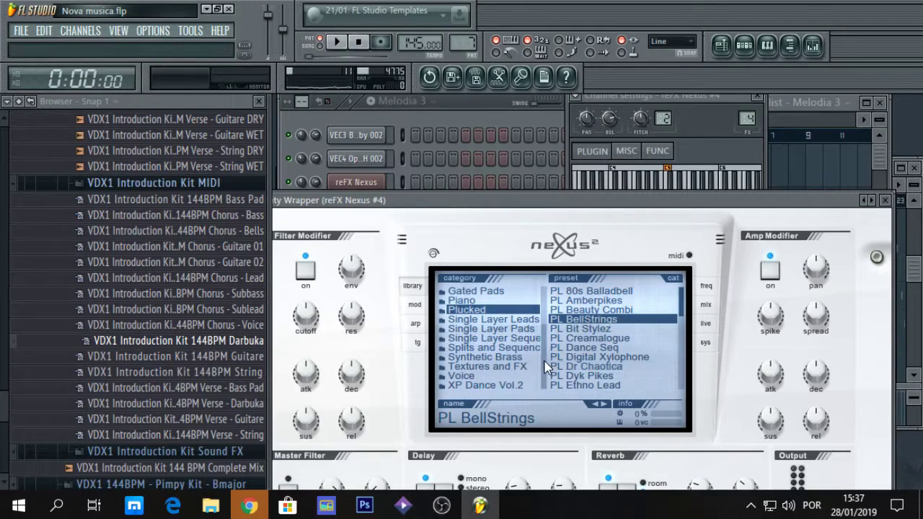
drag(545, 368, 552, 321)
click(512, 340)
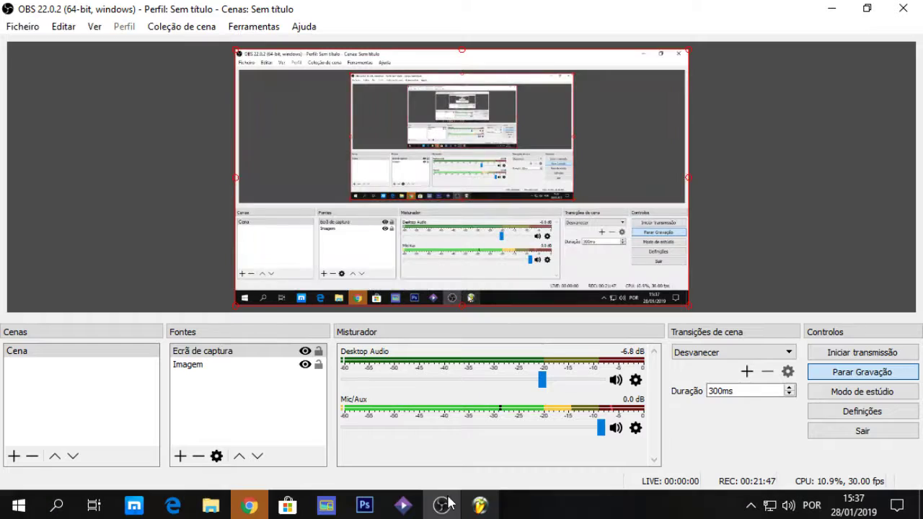
click(213, 507)
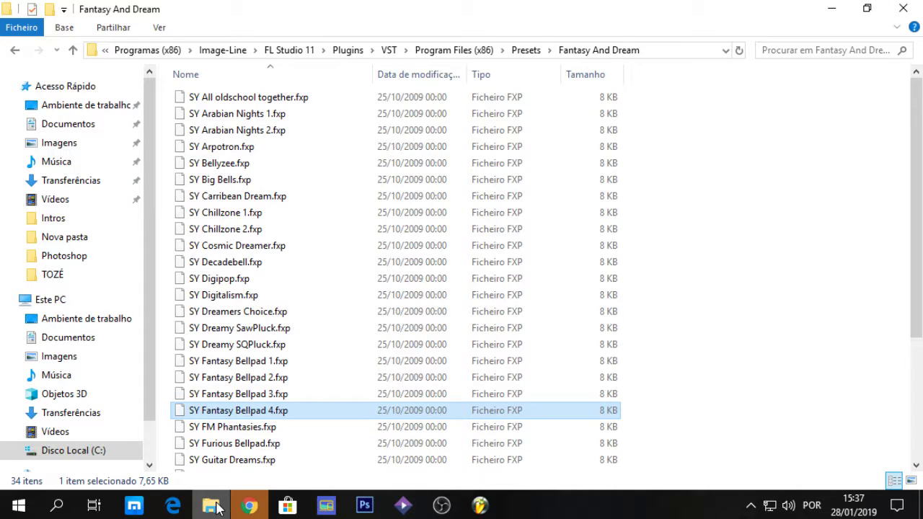
click(479, 505)
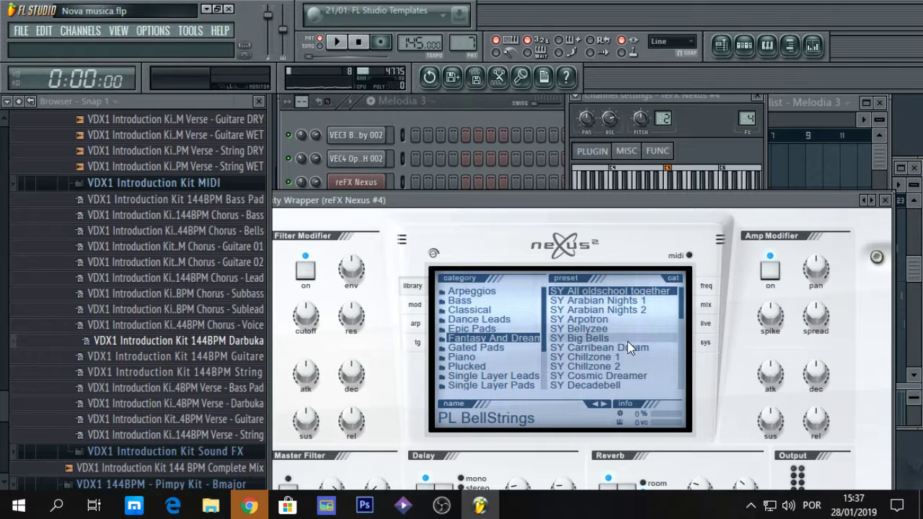
drag(680, 311, 677, 340)
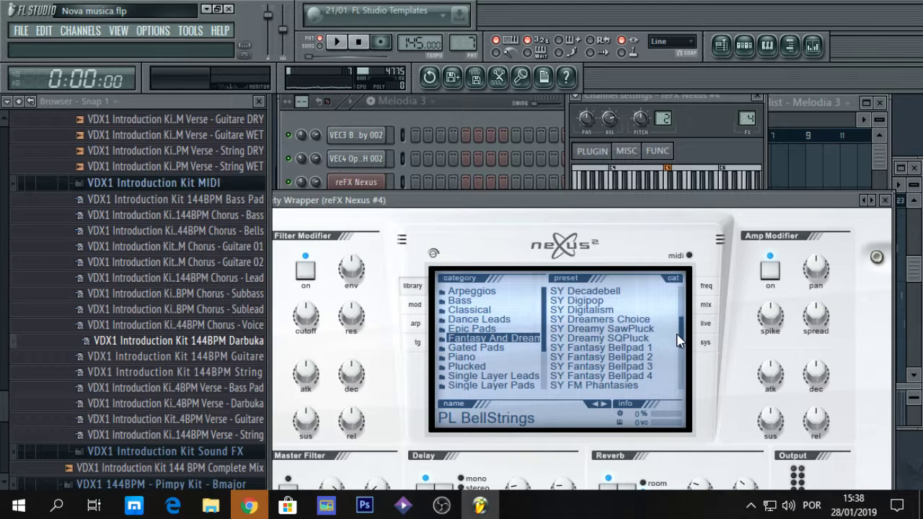
click(649, 348)
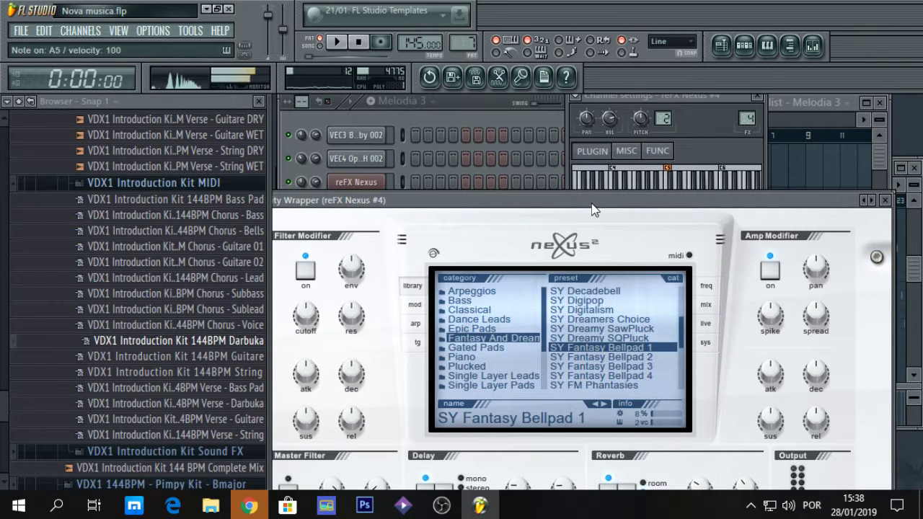
Step: Audition SY Fantasy Bellpad 2, 3 and 4, return to SY Fantasy Bellpad 3 and play the Melodia 3 pattern with it
click(618, 358)
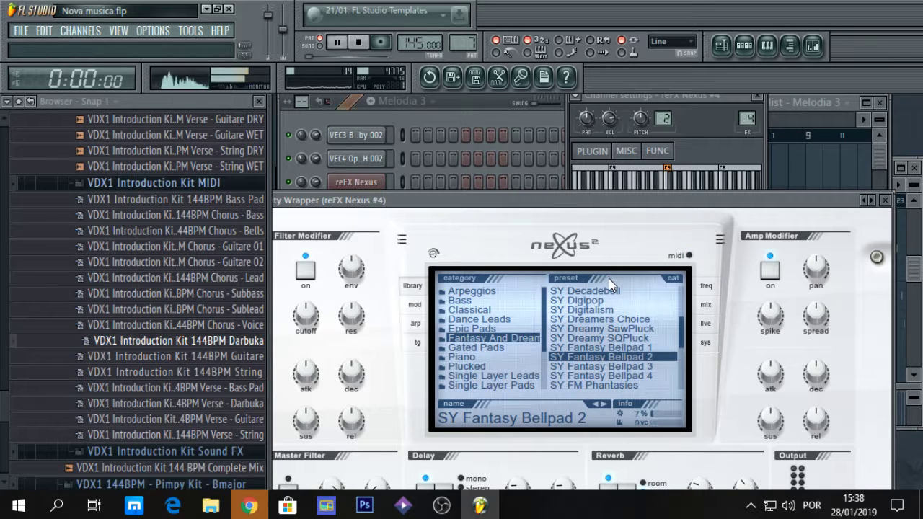
click(621, 367)
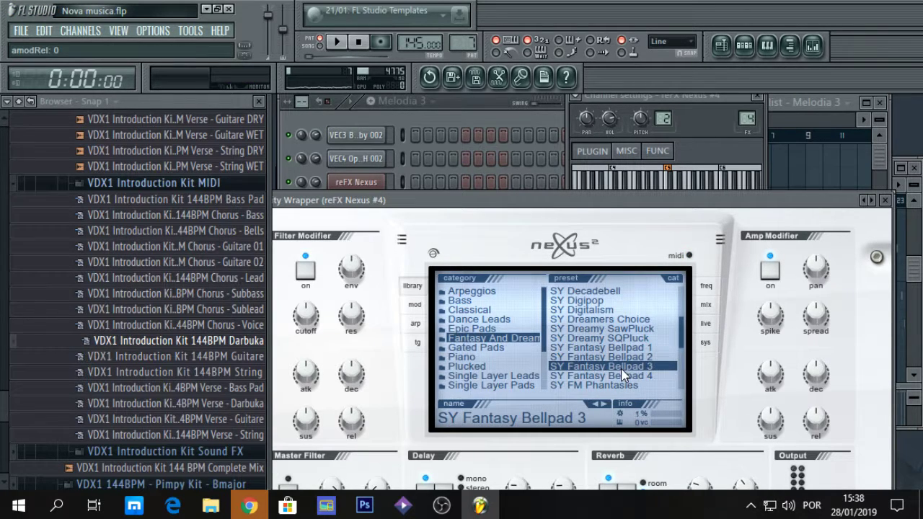
key(space)
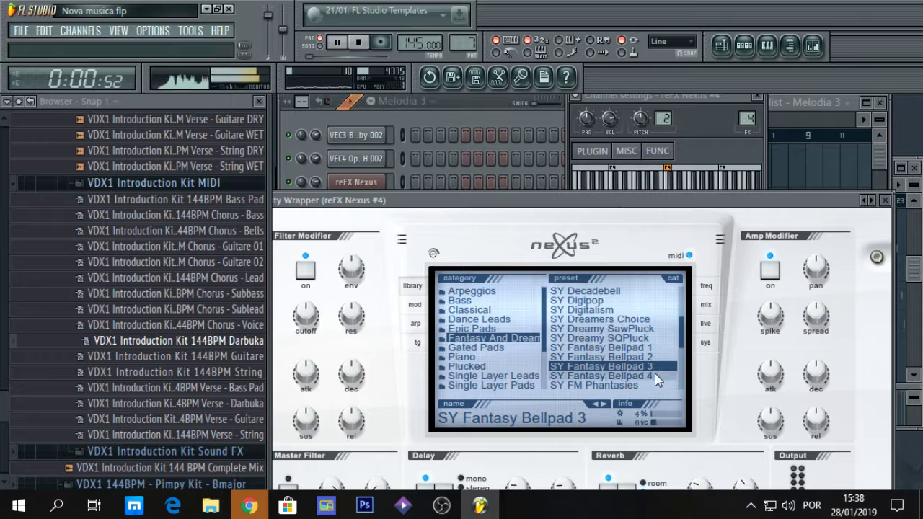
click(644, 374)
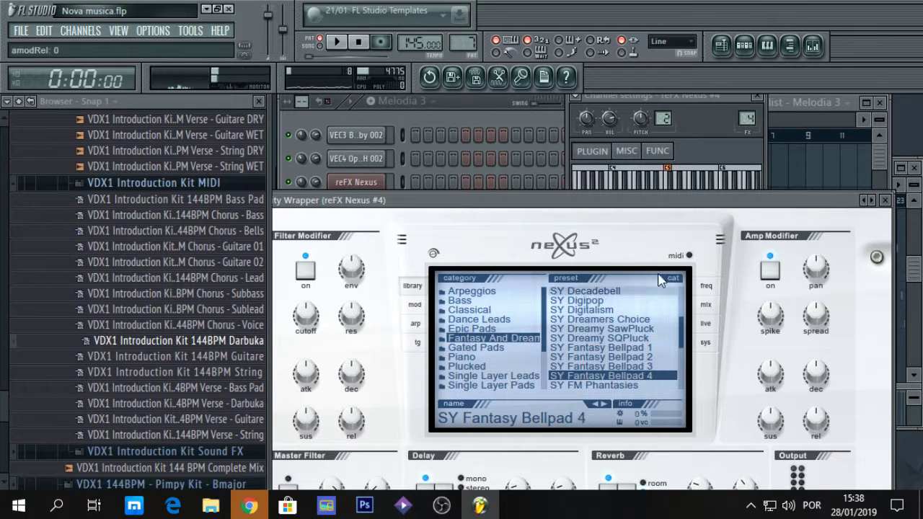
click(635, 366)
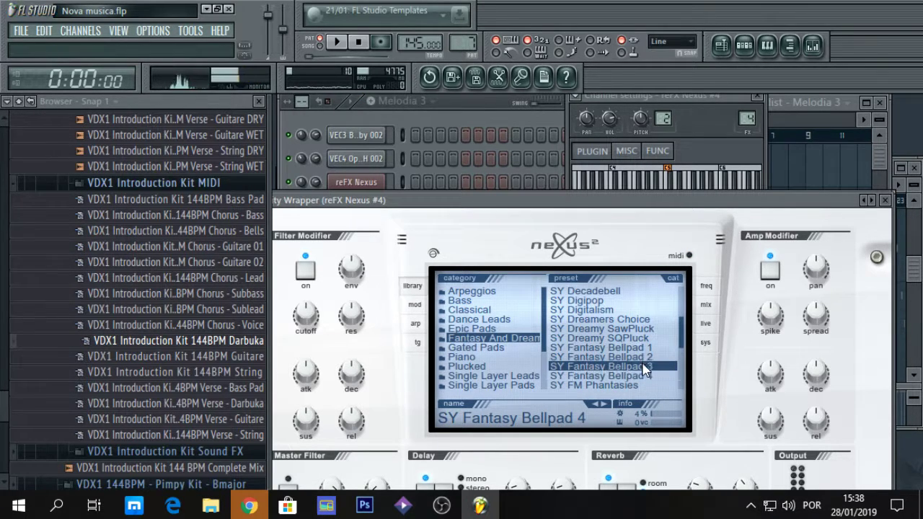
key(space)
click(490, 105)
key(space)
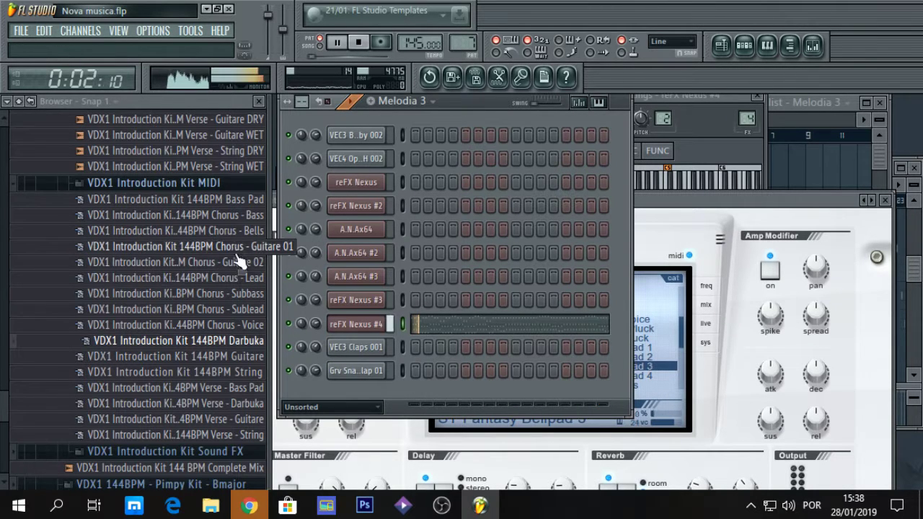
key(space)
Step: Collapse the VDX1 Introduction Kit MIDI folder, clone the reFX Nexus #4 channel and mute the original
click(173, 184)
right_click(361, 331)
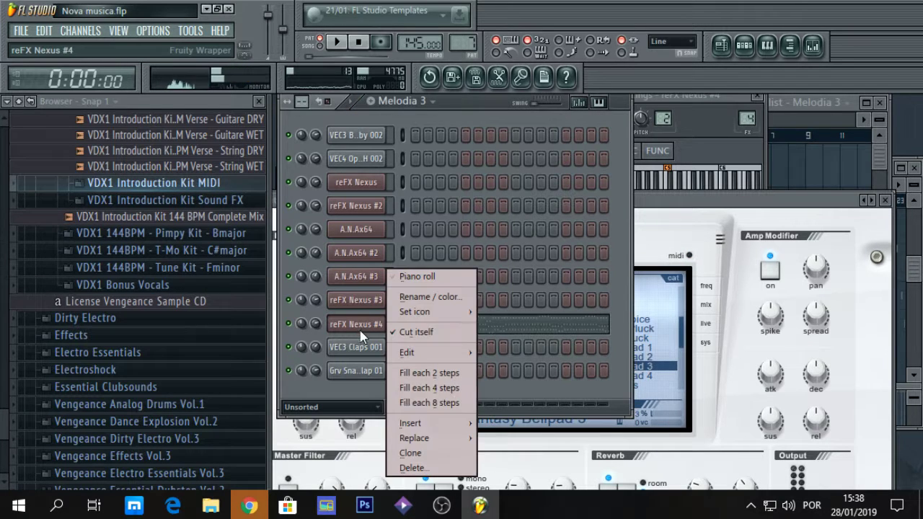
click(411, 453)
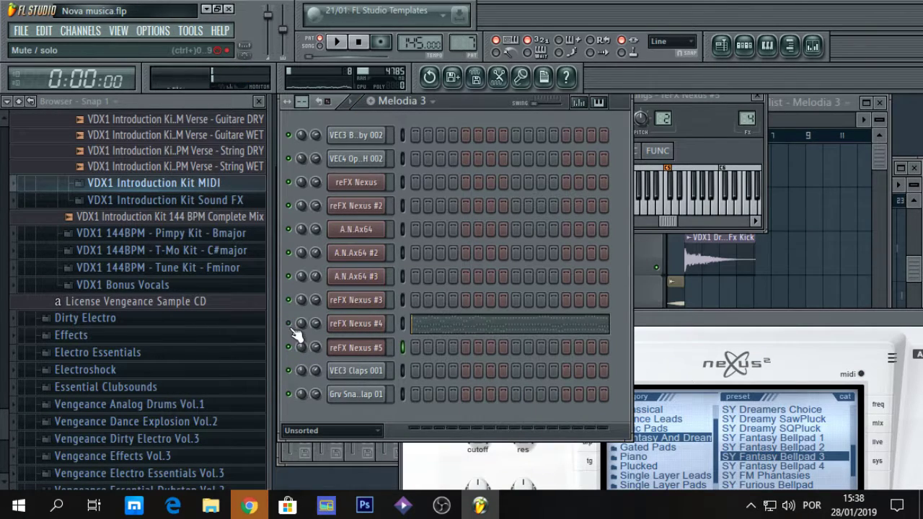
Step: Preview the Chorus Lead, Sublead and Voice samples in the Melody & Synth folder of VDX1 144BPM - Tune Kit - Fminor
click(114, 269)
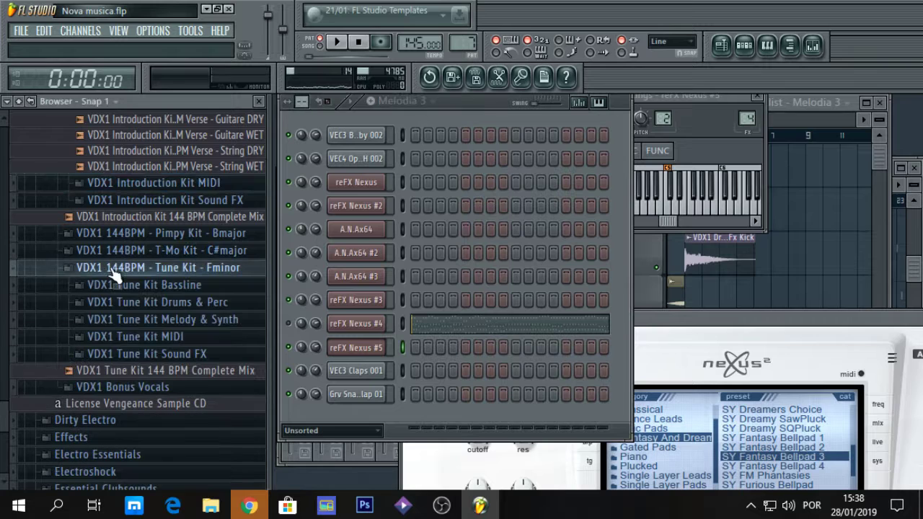
click(141, 337)
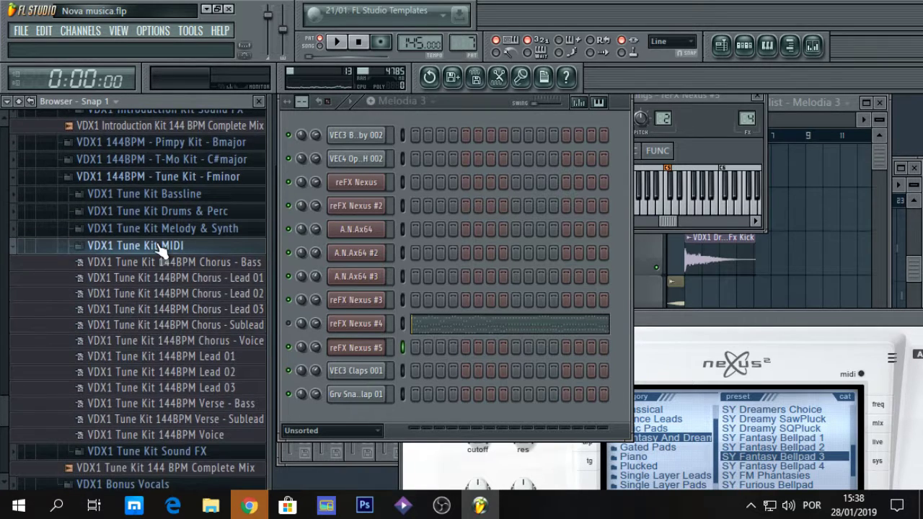
click(174, 231)
click(198, 294)
click(205, 277)
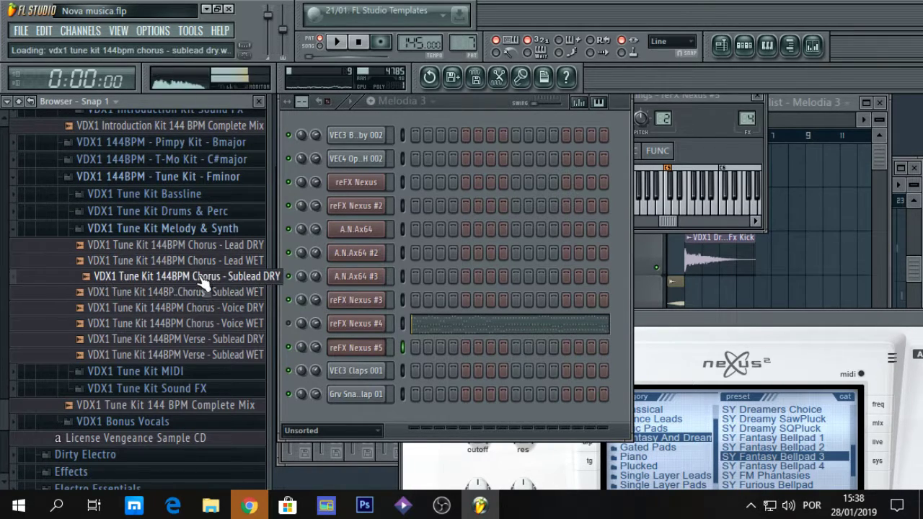
click(209, 261)
click(208, 246)
click(206, 324)
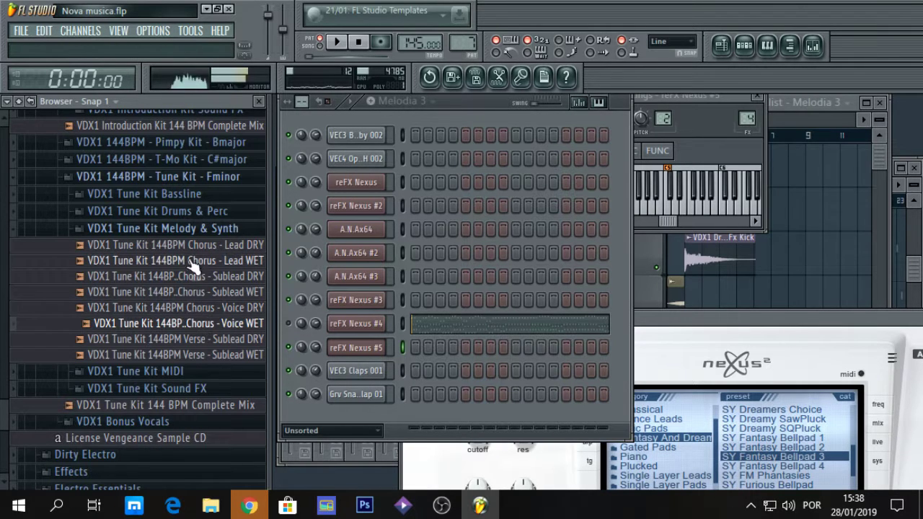
Step: Load the VDX1 Tune Kit 144BPM Voice MIDI file from the Tune Kit MIDI folder onto the reFX Nexus #5 channel
click(193, 228)
click(195, 245)
click(196, 246)
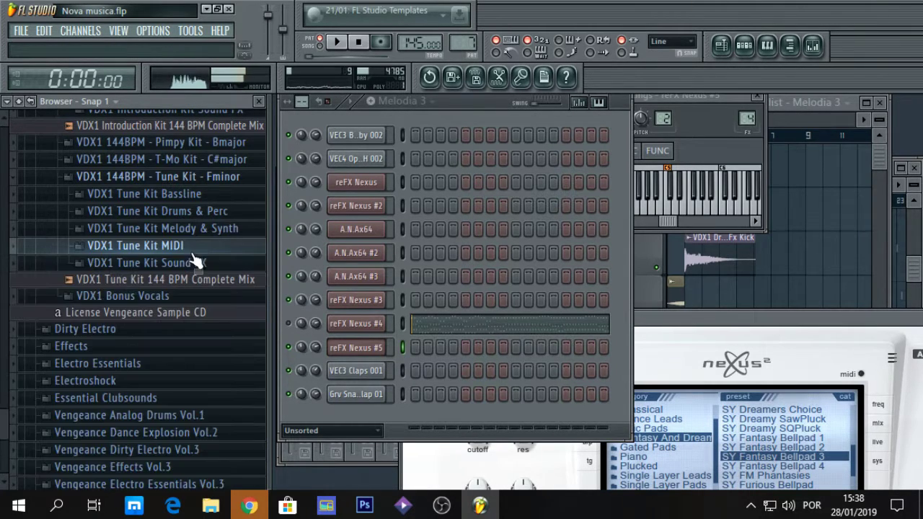
click(195, 245)
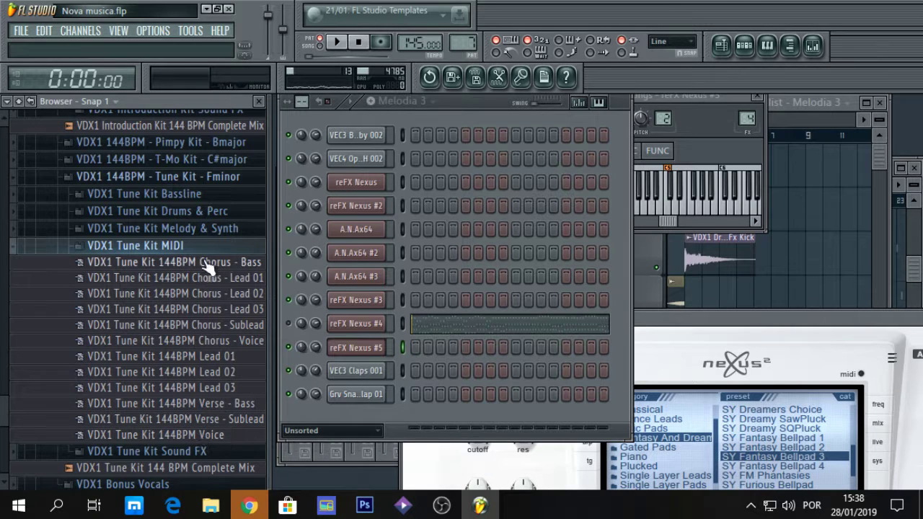
click(204, 229)
click(204, 232)
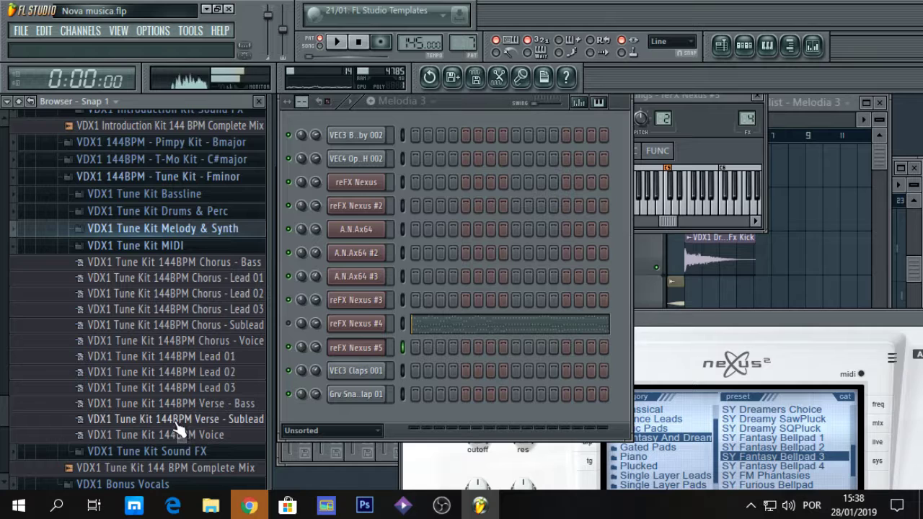
drag(179, 430, 363, 351)
Step: Play the Melodia 3 pattern to compare reFX Nexus #5 alone and together with reFX Nexus #4
key(space)
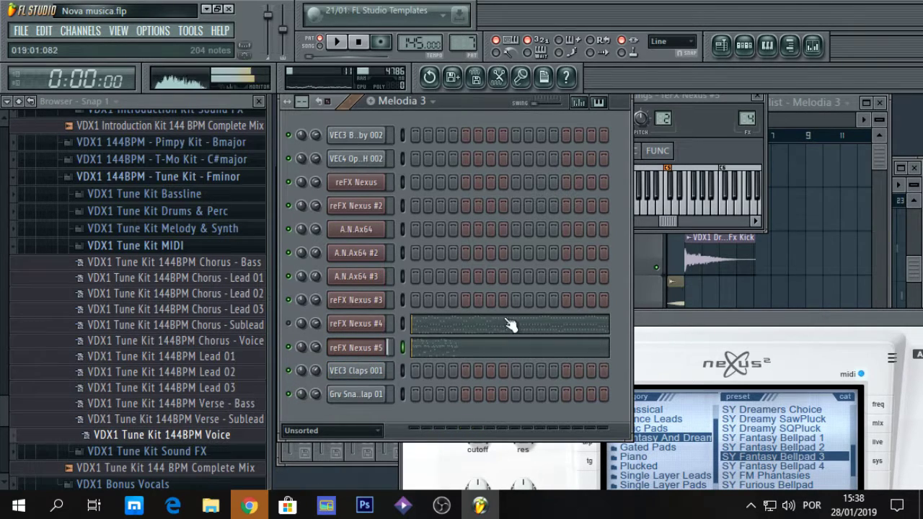
key(space)
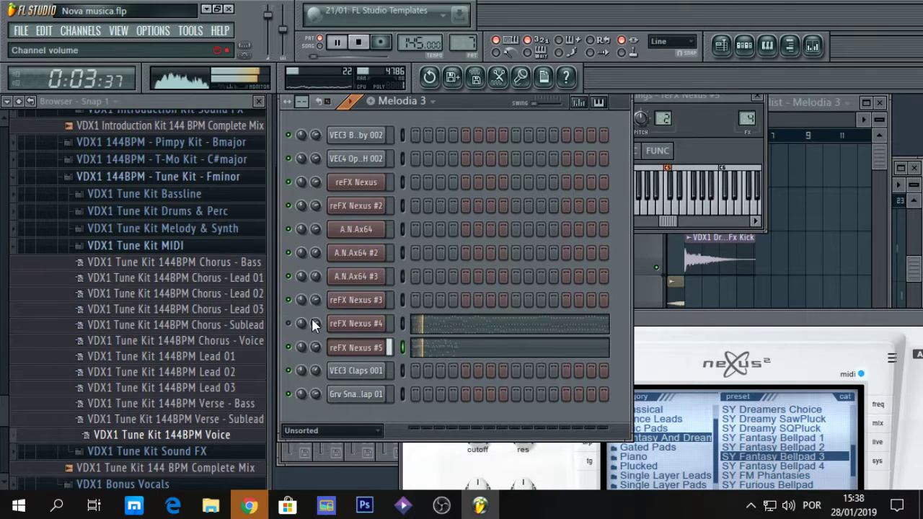
key(space)
key(space)
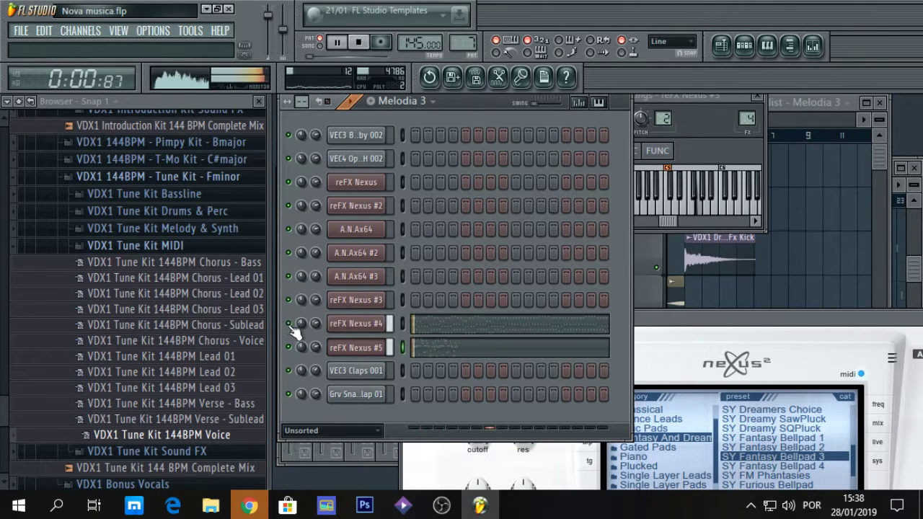
key(space)
Step: Collapse the Tune Kit folders and open the VDX2 142BPM - Winter Kit - BMajor folder in Vengeance Dance Explosion Vol.2
click(192, 246)
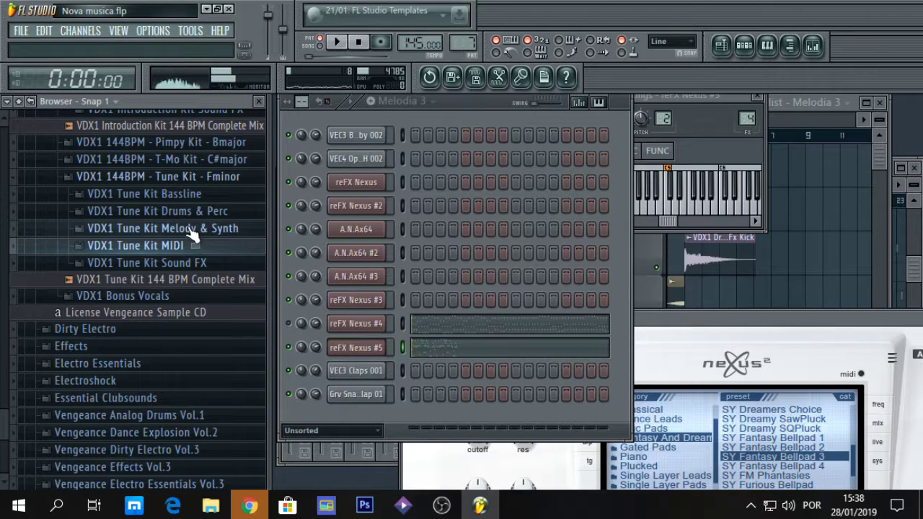
click(193, 230)
click(180, 178)
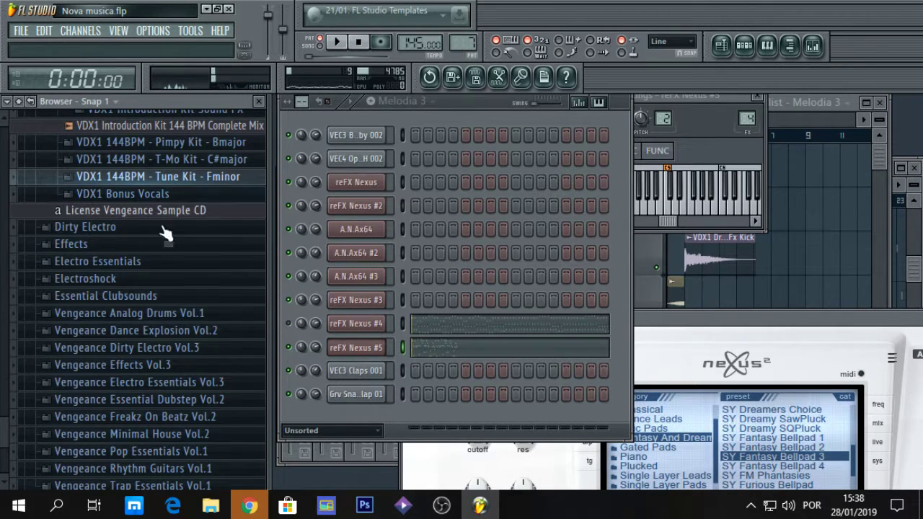
click(134, 333)
click(124, 326)
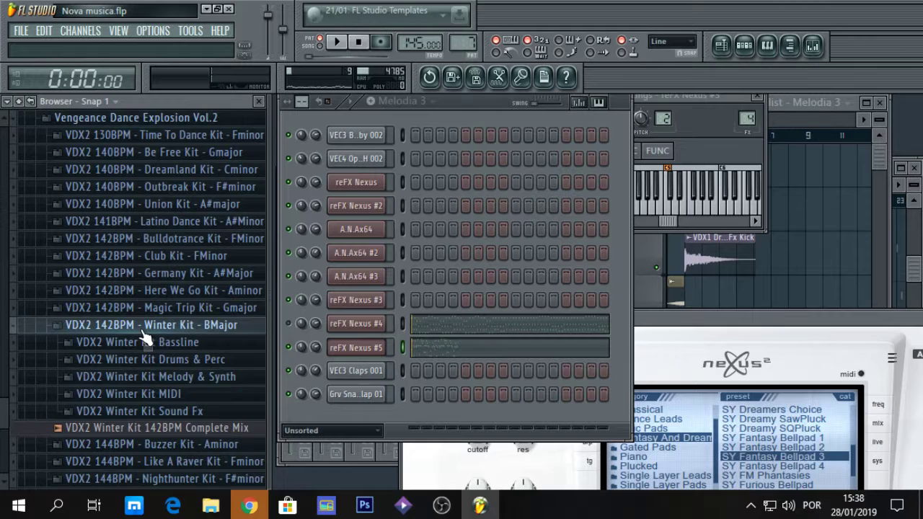
Step: Preview the Accordeon, Lead DRY and Lead WET chorus samples in VDX2 Winter Kit Melody & Synth, and collapse that folder
click(155, 376)
click(186, 295)
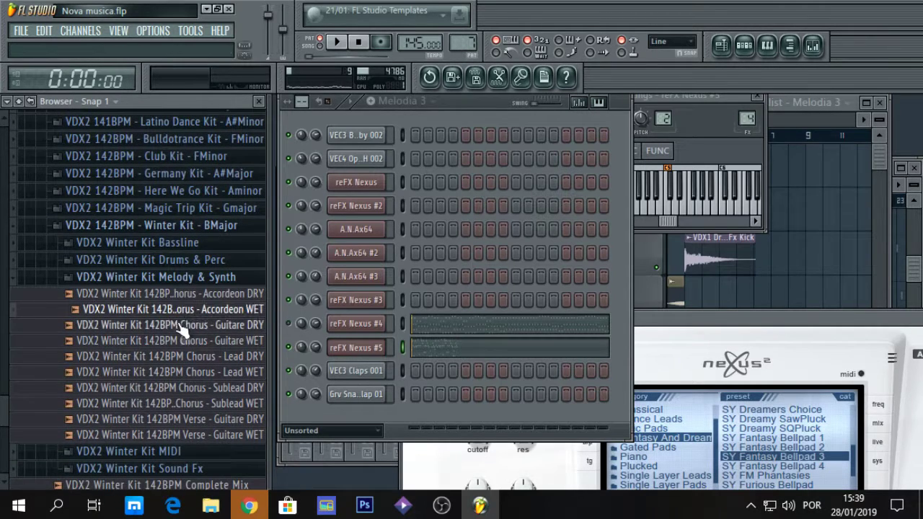
click(193, 356)
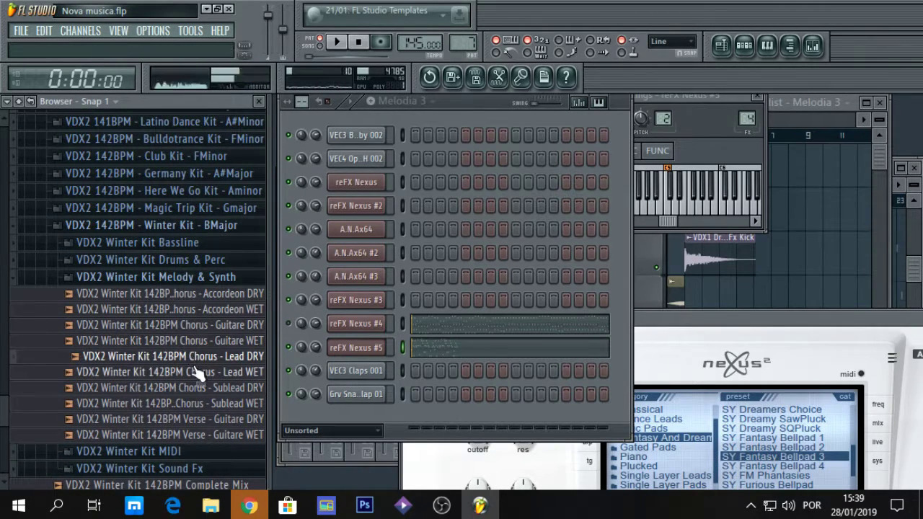
click(200, 372)
click(202, 281)
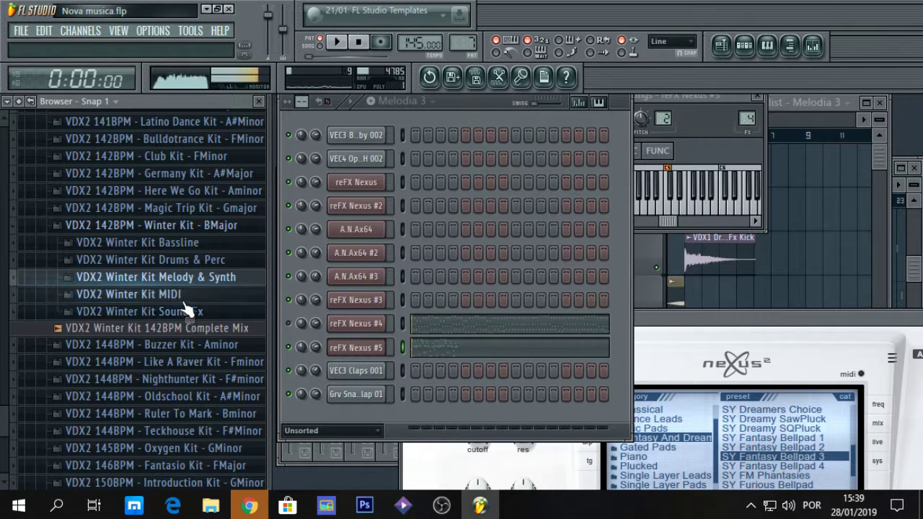
Step: Preview the VDX2 Winter Kit 142BPM Chorus - Lead WET sample in the Melody & Synth folder and collapse that folder
click(193, 277)
click(201, 372)
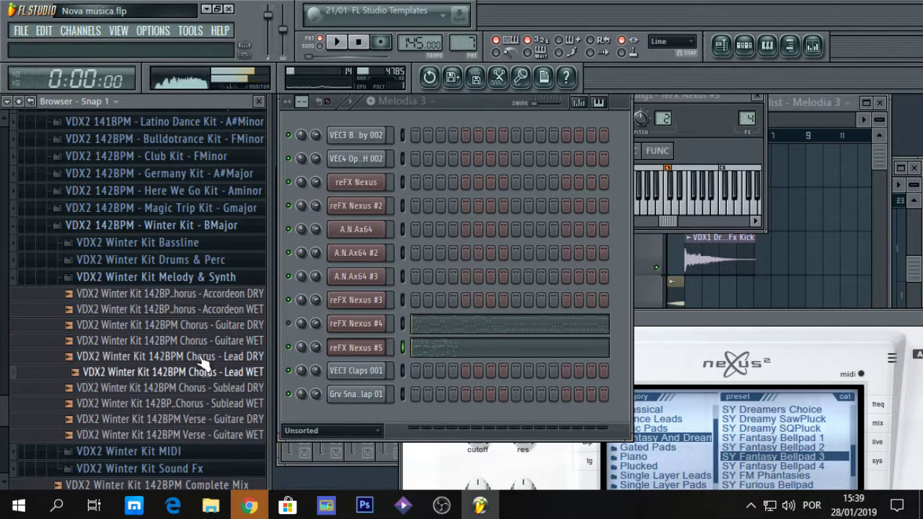
click(191, 278)
click(192, 286)
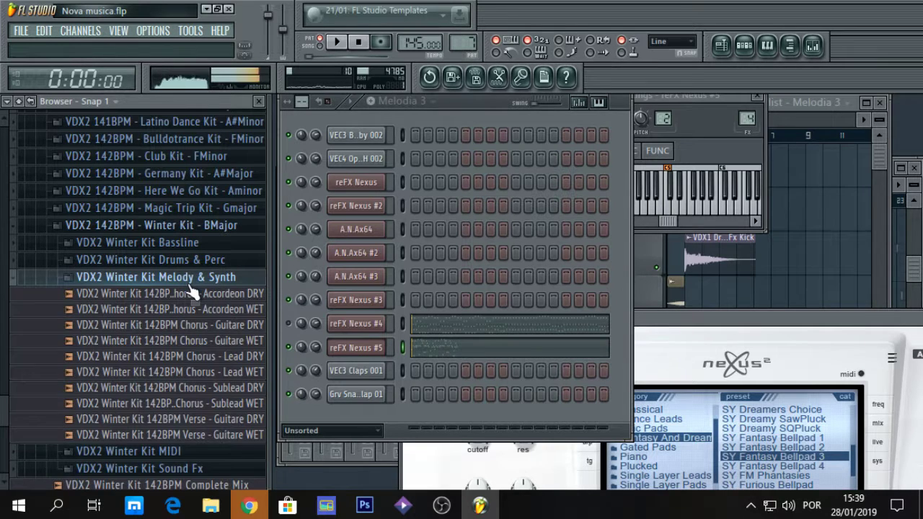
Step: Load the VDX2 Winter Kit 142BPM Chorus - Lead MIDI file onto the reFX Nexus #5 channel and play the pattern
click(186, 294)
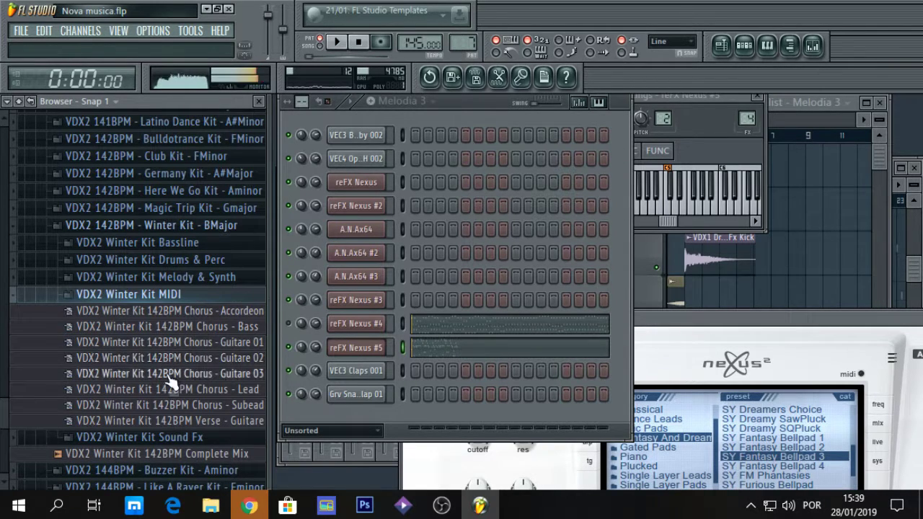
drag(167, 390, 339, 353)
click(537, 467)
key(space)
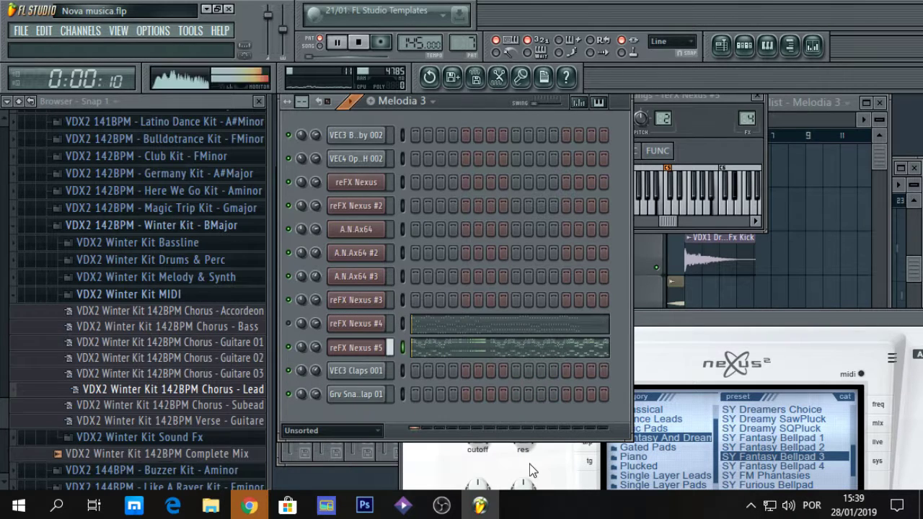
Step: View the piano roll at full size, stop playback and restore the piano roll to its smaller window
click(768, 49)
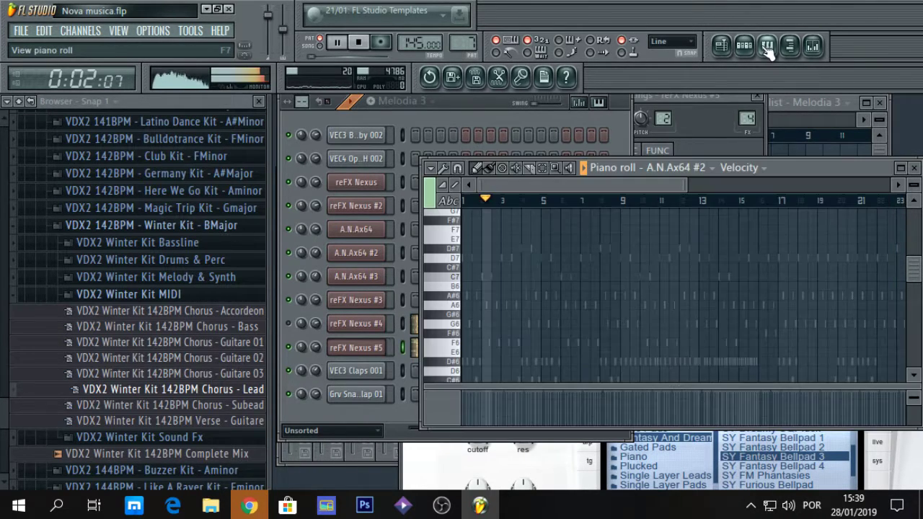
double_click(779, 166)
key(space)
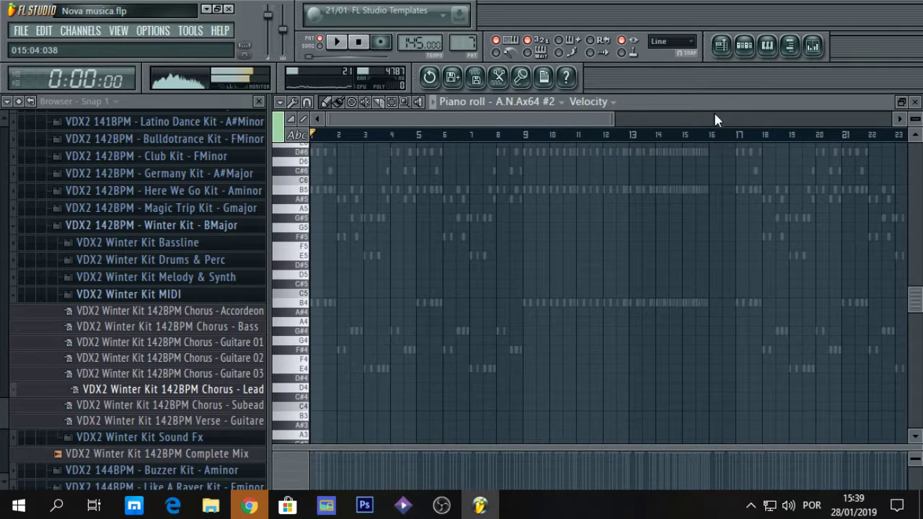
double_click(717, 104)
Step: Compare the presets of the reFX Nexus #3 and reFX Nexus #5 instruments, moving the Nexus #3 window clear of the channels
click(385, 359)
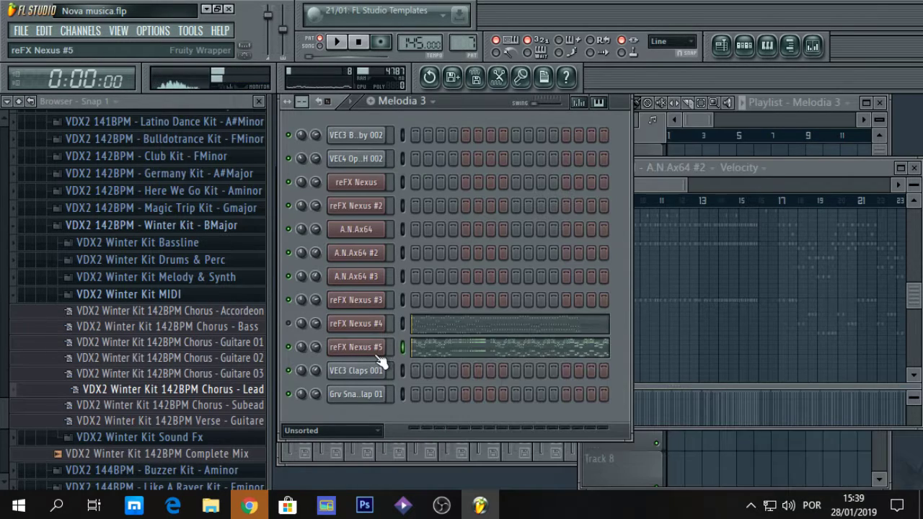
click(378, 350)
click(373, 305)
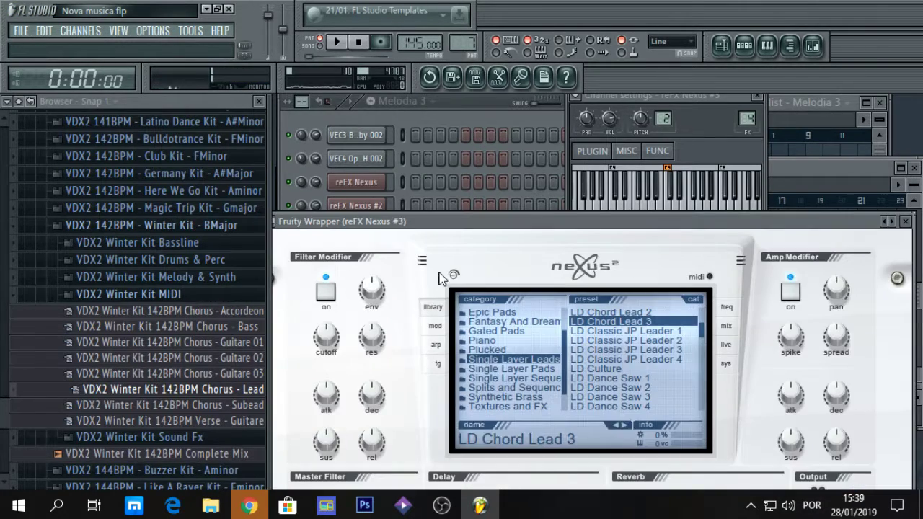
drag(495, 236, 498, 387)
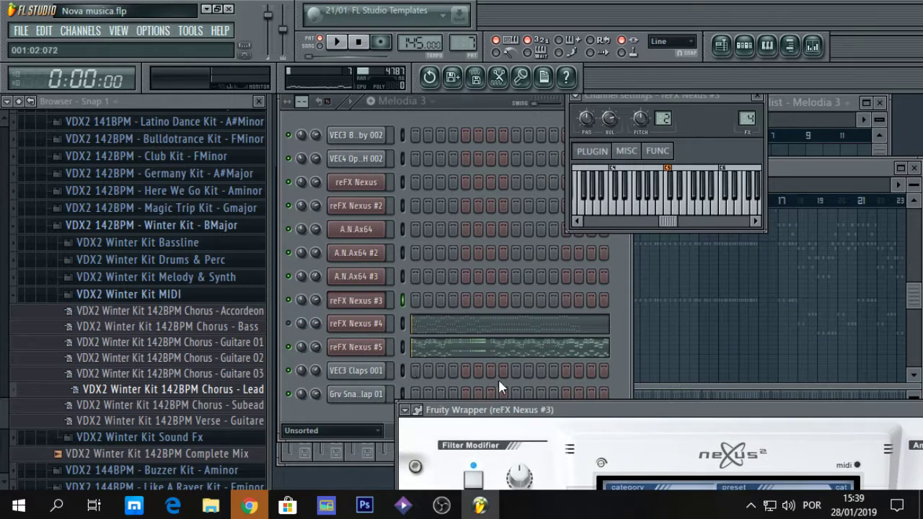
click(374, 352)
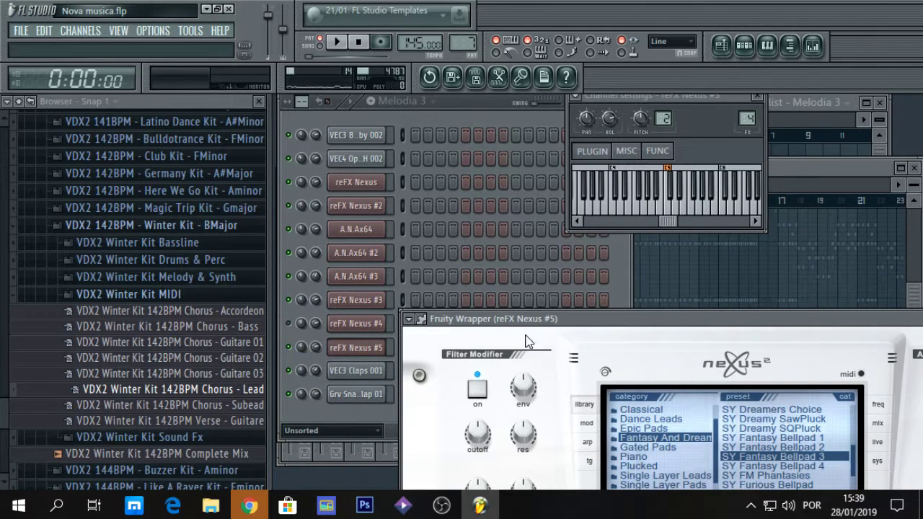
Step: Cut the melody from the reFX Nexus #5 channel, paste it onto reFX Nexus #3 and play the pattern
right_click(374, 350)
mouse_move(439, 352)
click(500, 353)
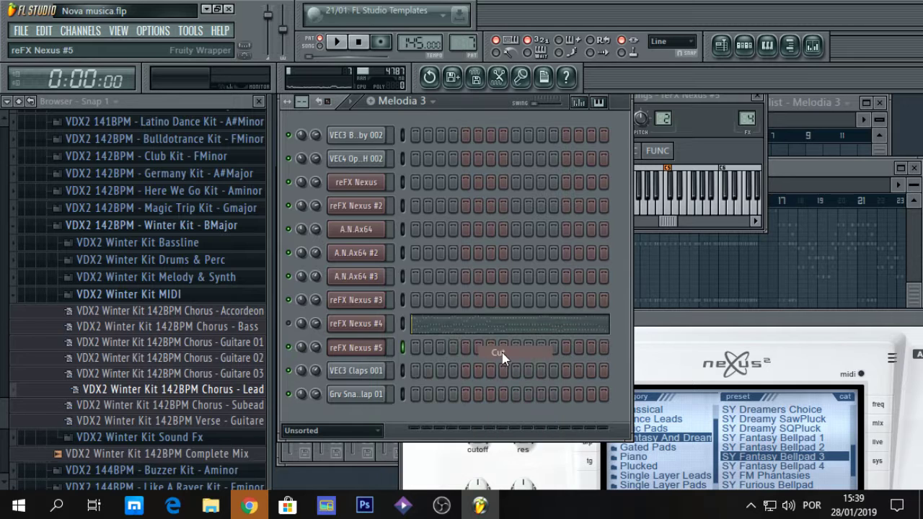
right_click(386, 309)
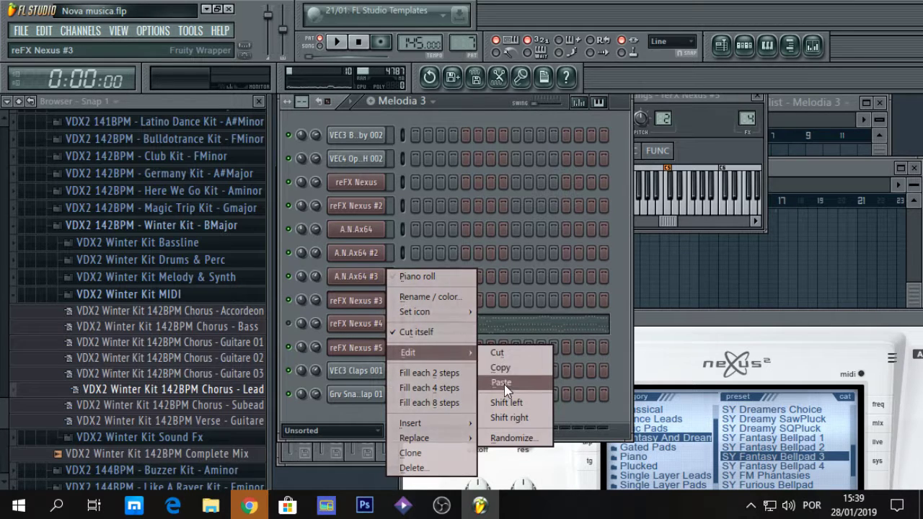
click(504, 385)
key(space)
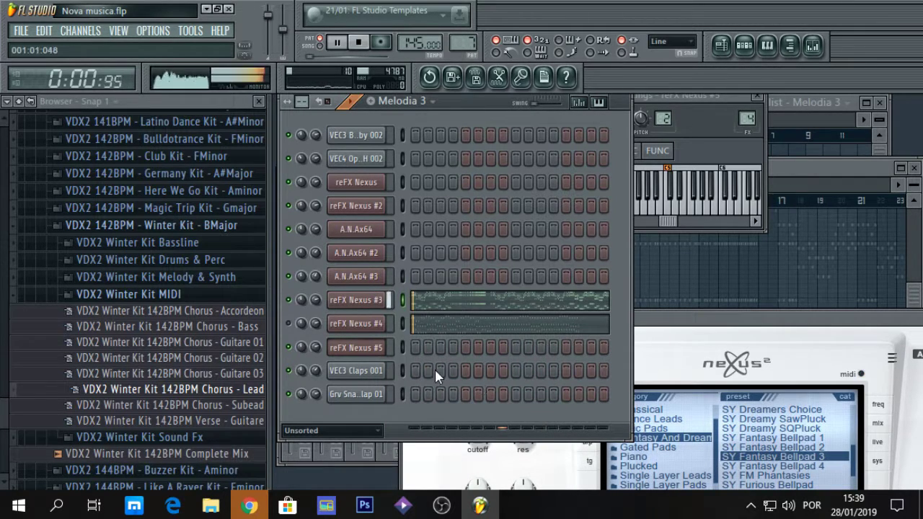
Step: Maximize the Playlist, place the Melodia 3 pattern on Track 7 starting at bar 2, and switch playback to song mode
click(865, 102)
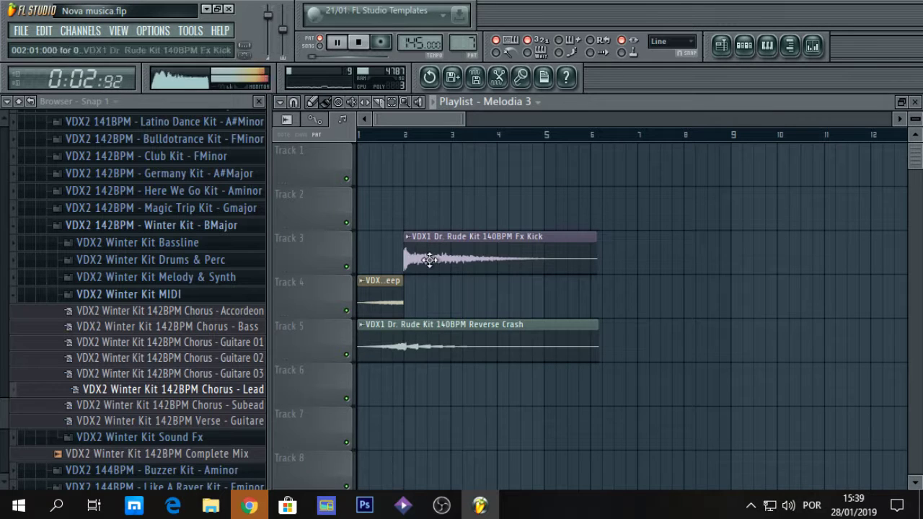
key(space)
click(403, 425)
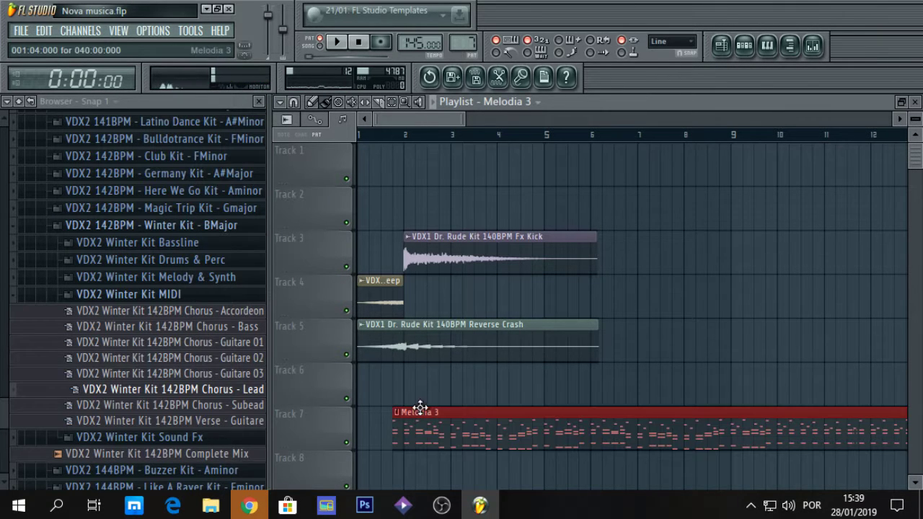
drag(420, 408, 431, 413)
key(l)
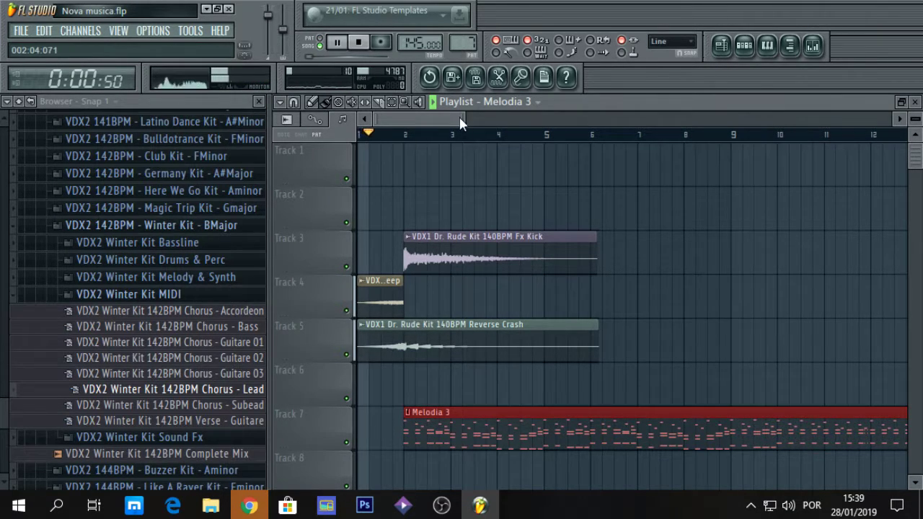
Step: Play the song from the start and from around bar 5 to examine how the effects lead into Melodia 3
drag(460, 123, 546, 150)
key(space)
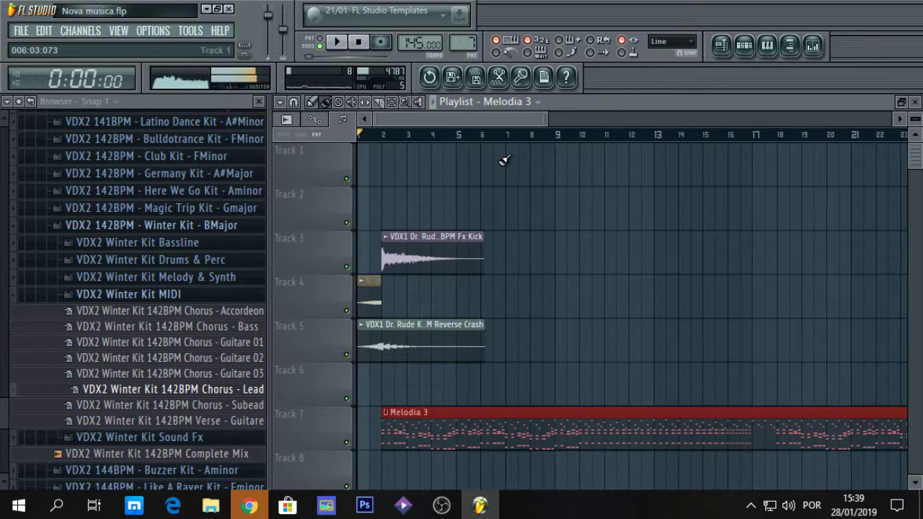
click(482, 136)
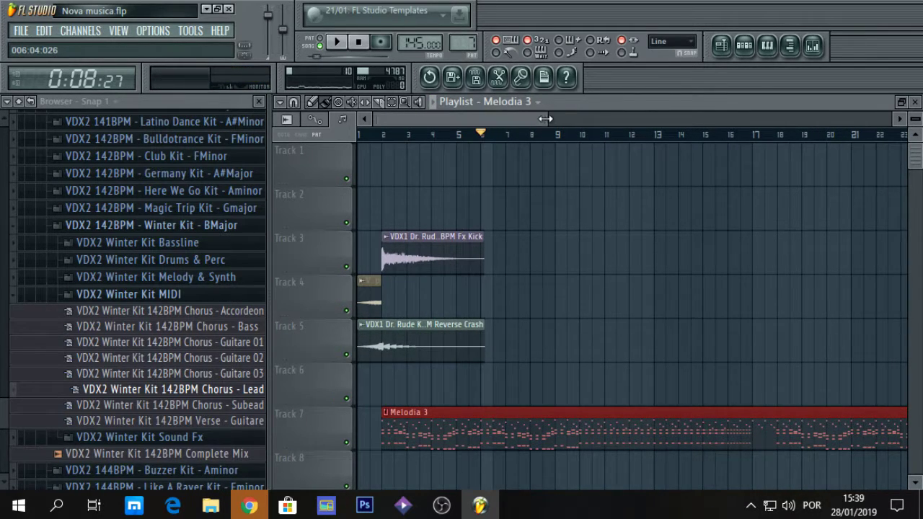
mouse_move(546, 119)
mouse_down()
mouse_move(443, 120)
mouse_move(318, 139)
mouse_up()
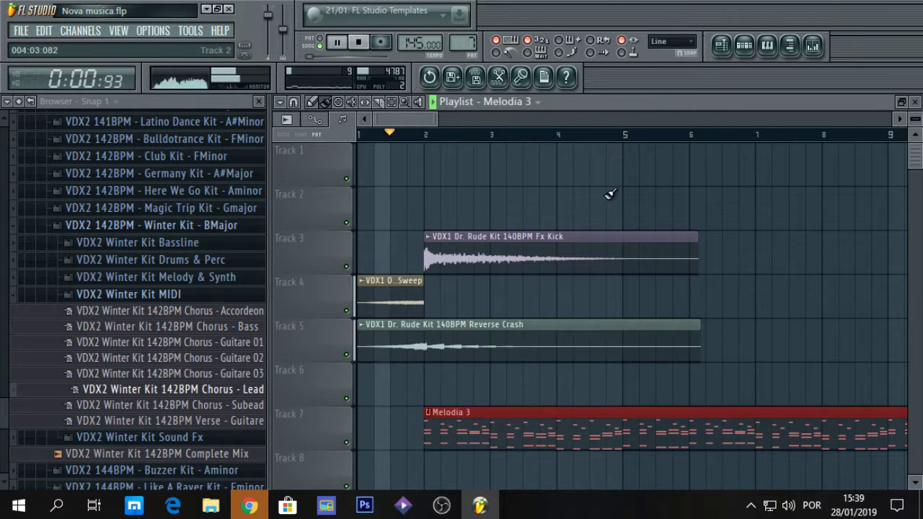
key(space)
click(624, 135)
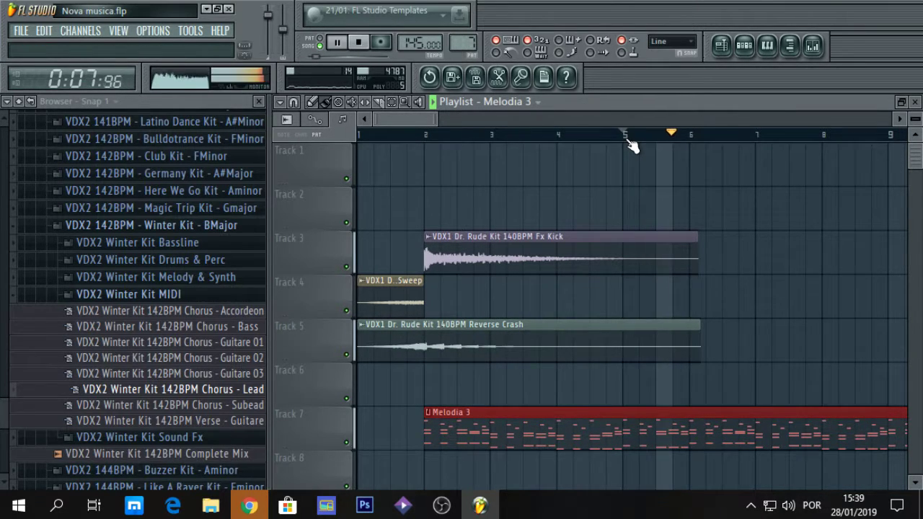
key(space)
drag(397, 137, 365, 150)
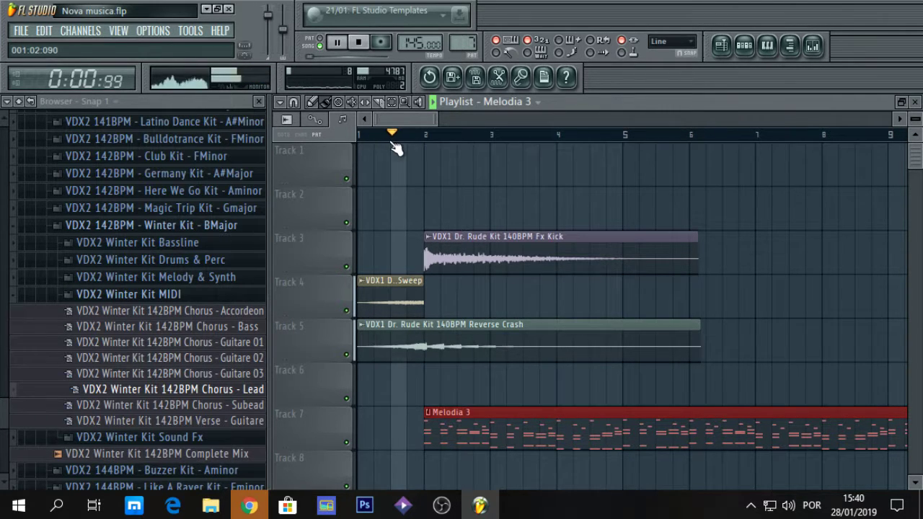
drag(433, 126, 495, 139)
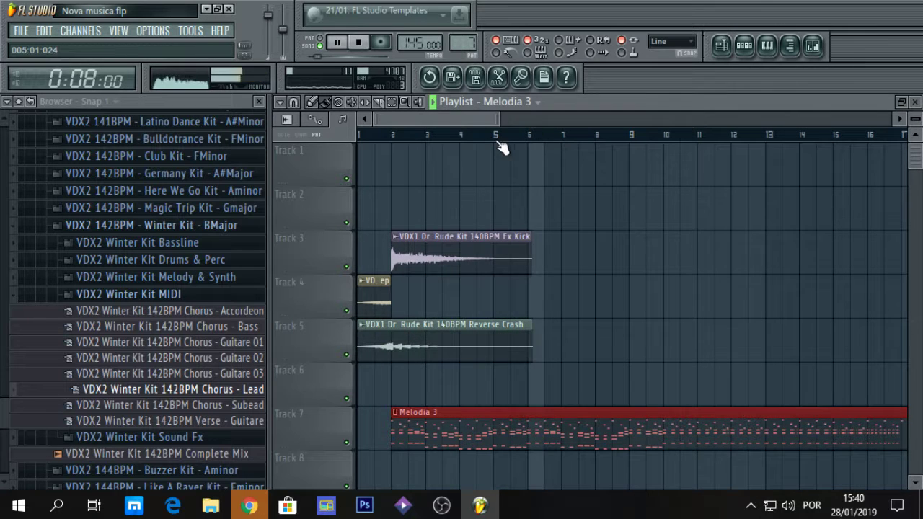
key(space)
Step: Move the Fx Kick and Melodia 3 clips to bar 5 and Reverse Crash to bar 4, extend Fx Sweep to bar 5, and play
drag(408, 252, 525, 244)
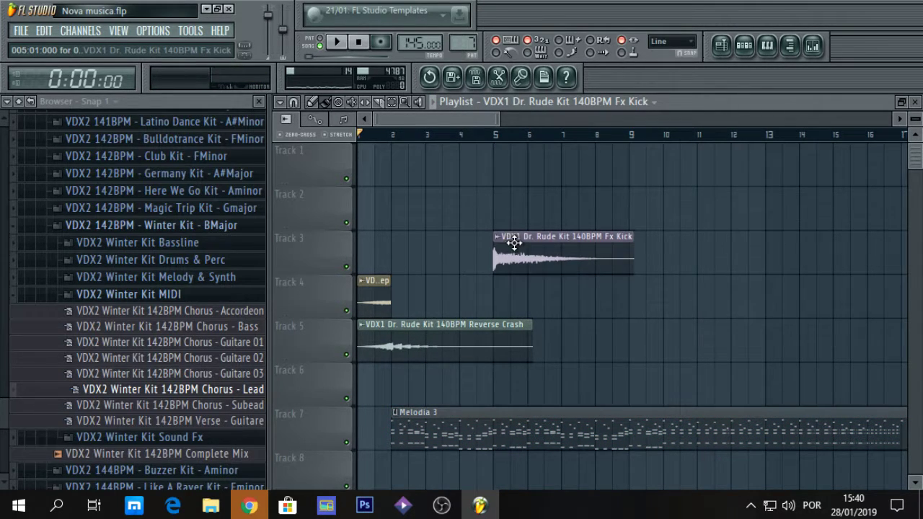
drag(387, 289, 490, 299)
drag(433, 329, 528, 331)
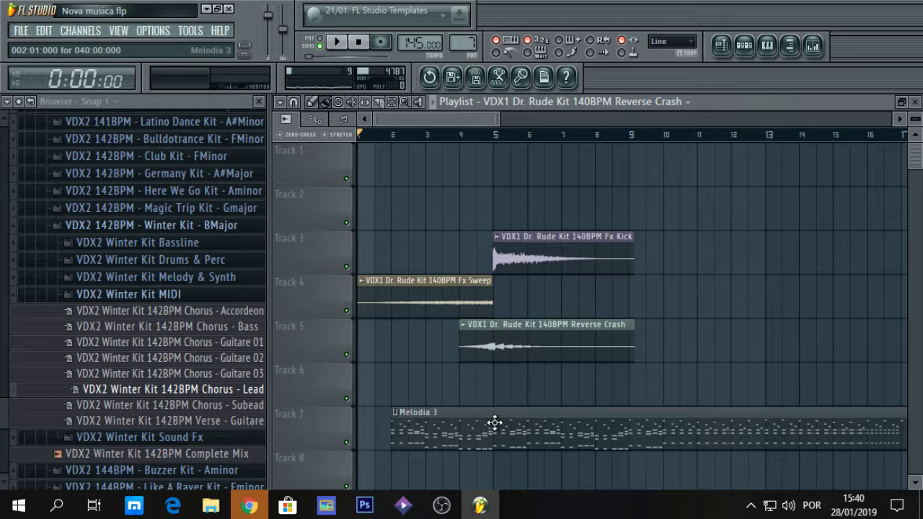
drag(495, 423, 591, 420)
key(space)
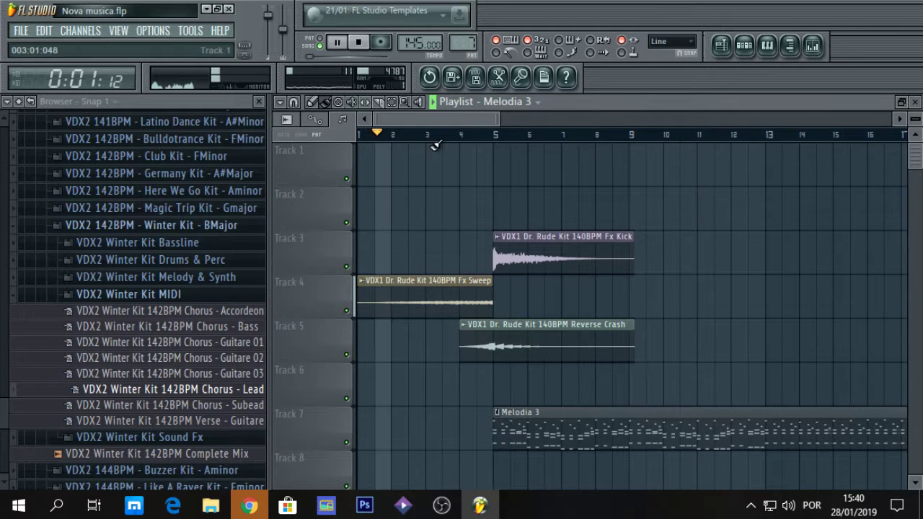
drag(432, 137, 462, 137)
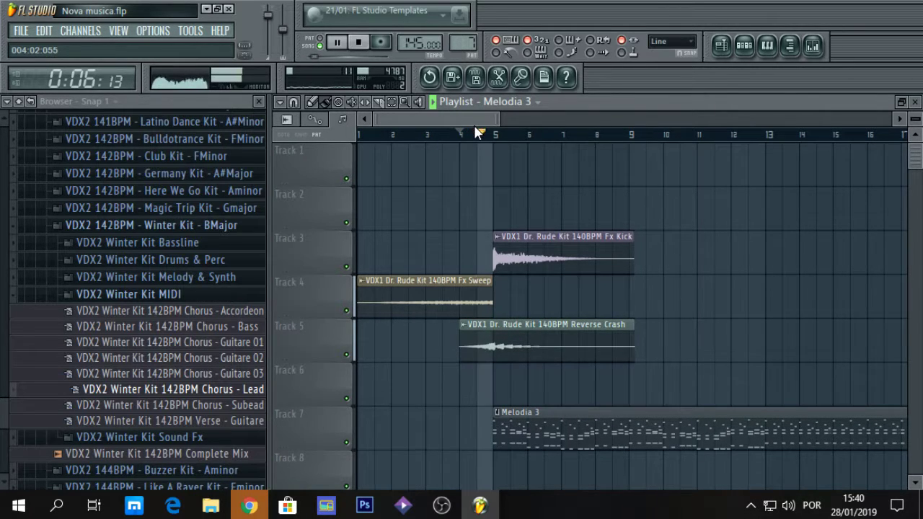
Step: Fit the Fx Sweep sample on Track 4 to the project tempo of 145 and play from bar 3
click(363, 281)
click(479, 368)
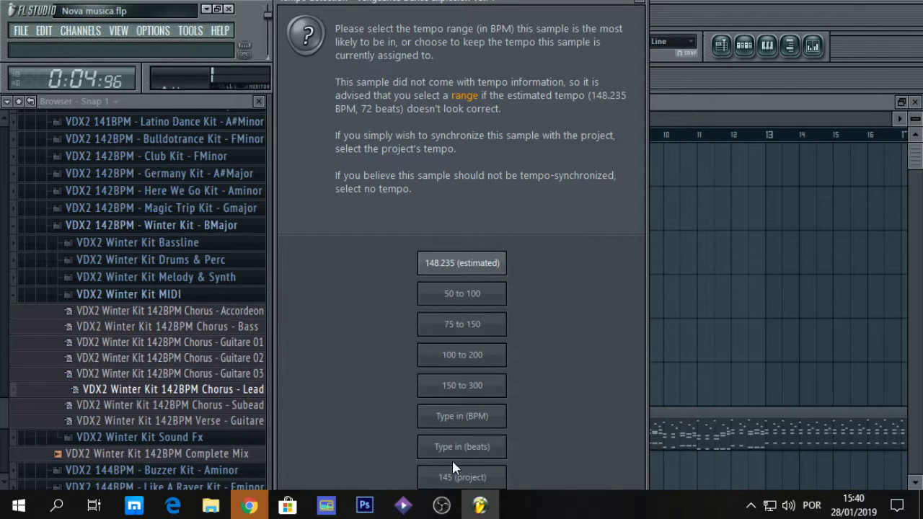
click(462, 477)
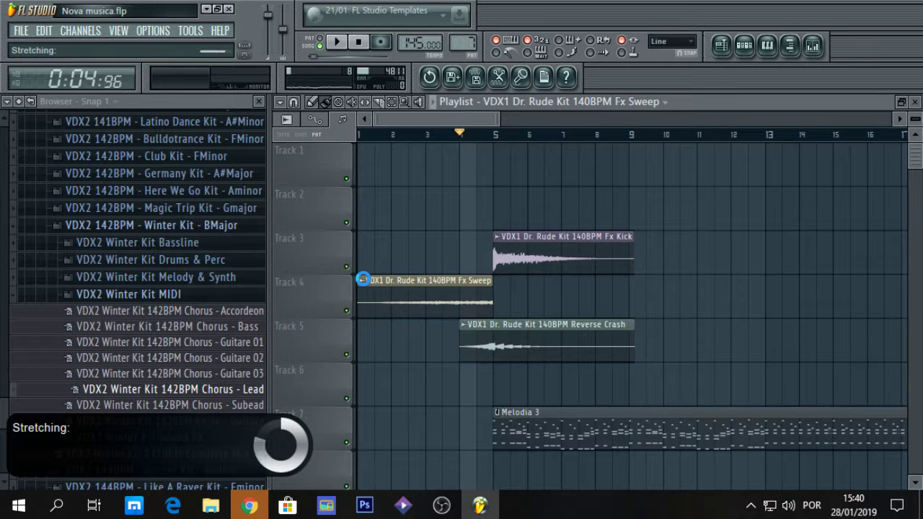
click(427, 137)
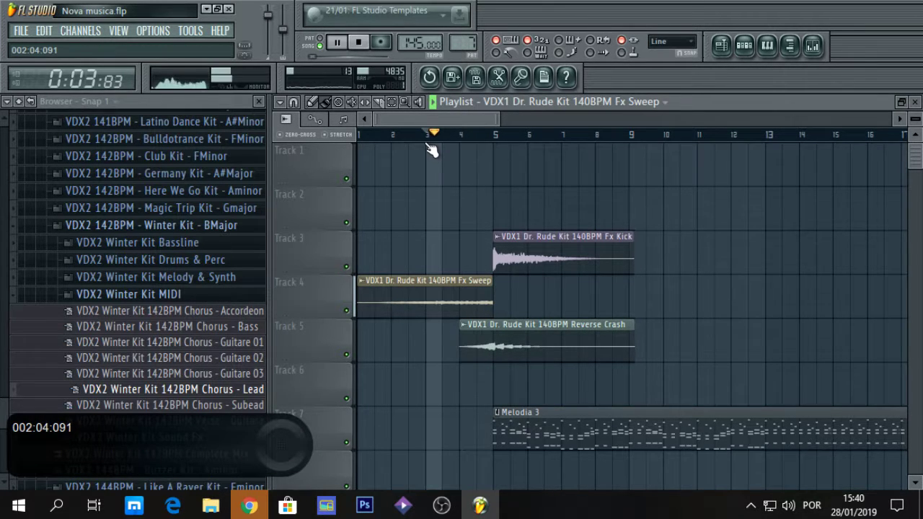
Step: Fit the Fx Sweep sample on Track 4 again using the estimated tempo of 148.235
click(362, 281)
click(486, 369)
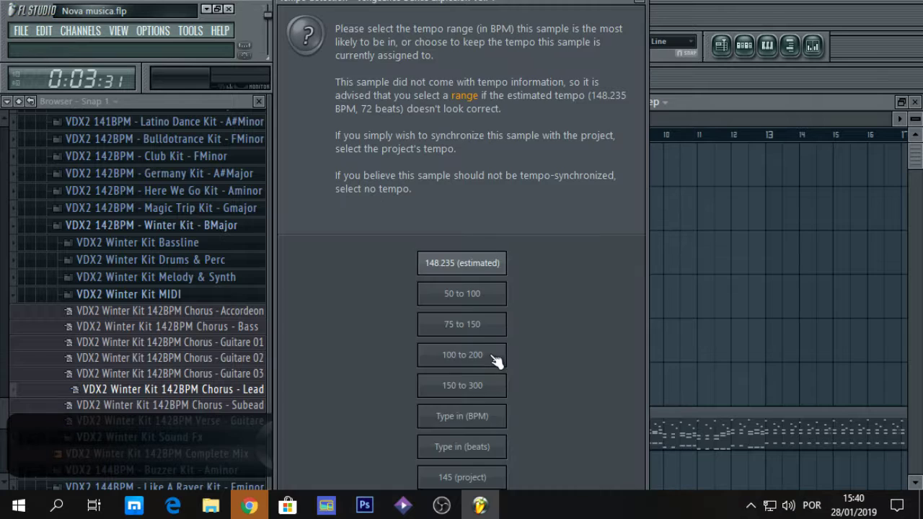
click(465, 265)
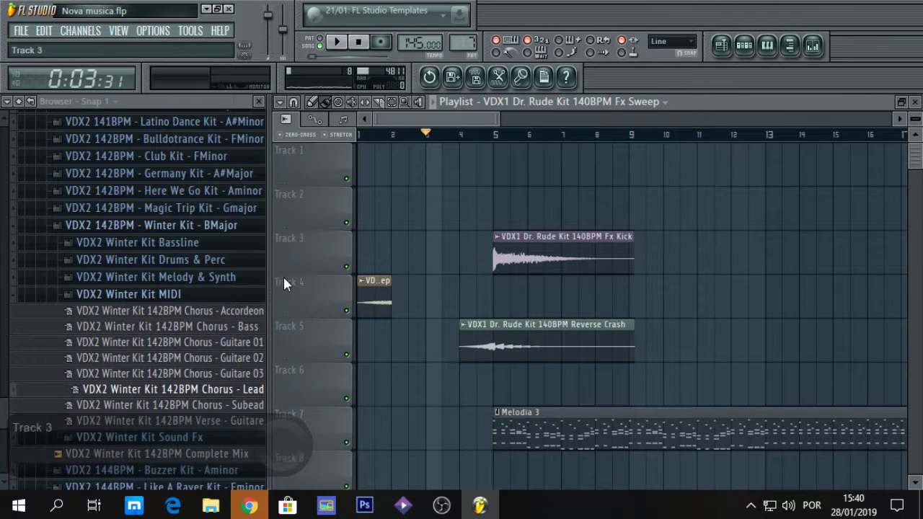
Step: Collapse the VDX2 Winter Kit MIDI folder and delete the Fx Sweep clip from Track 4
click(170, 296)
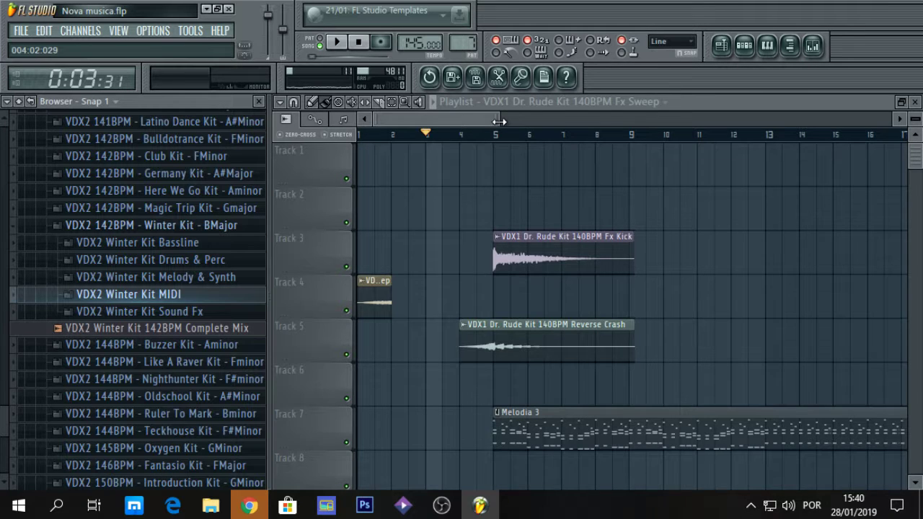
drag(499, 121, 433, 128)
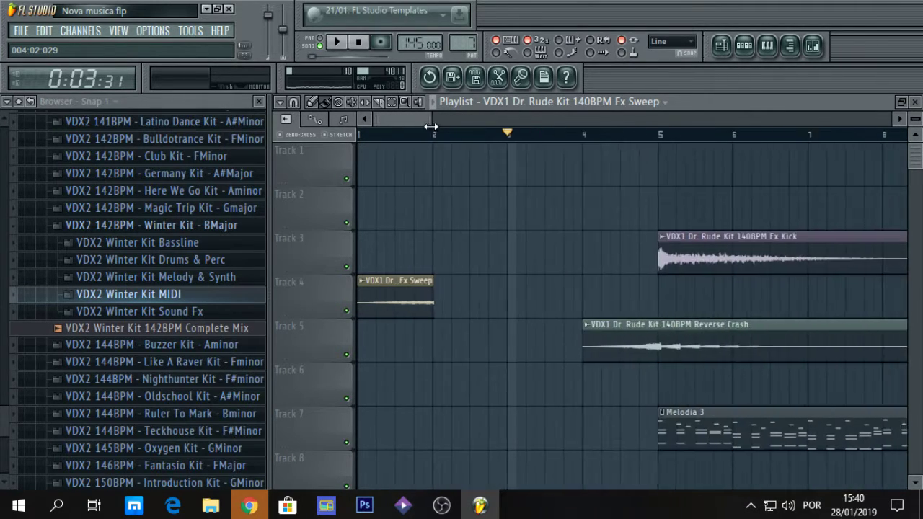
right_click(388, 287)
Step: Choose VDX1 Dr. Rude Kit 140BPM Fx Kick as the Playlist's current clip source
click(603, 101)
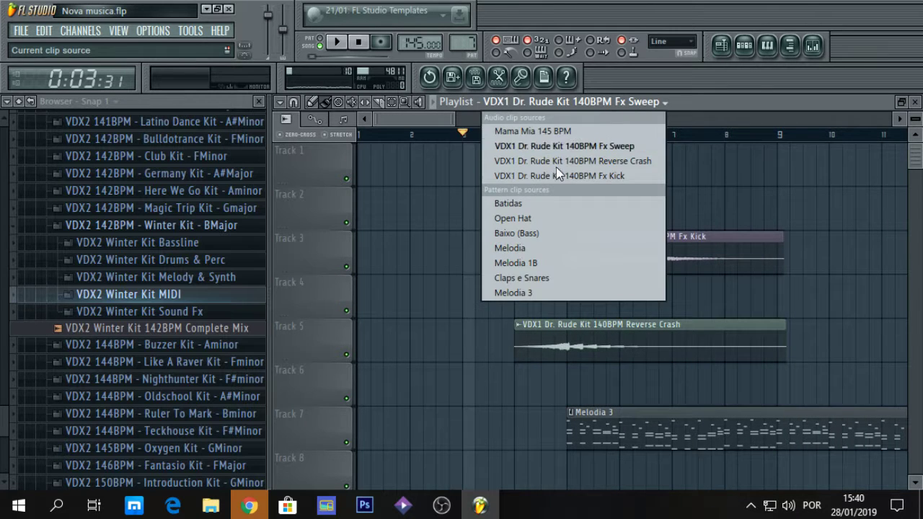
click(556, 173)
click(592, 120)
drag(593, 123, 350, 128)
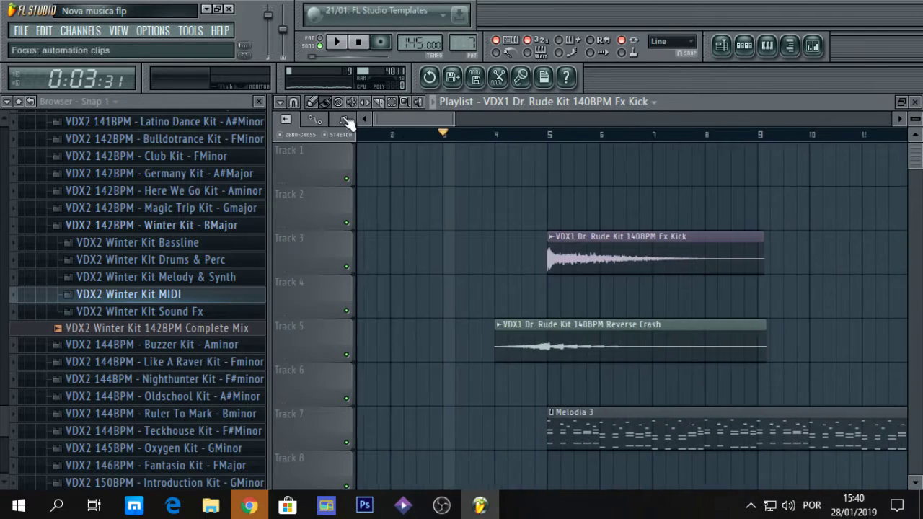
Step: Place the VDX1 Dr. Rude Kit 140BPM Fx Sweep on Track 2 and shift it to start at beat 4 of bar 1
click(601, 102)
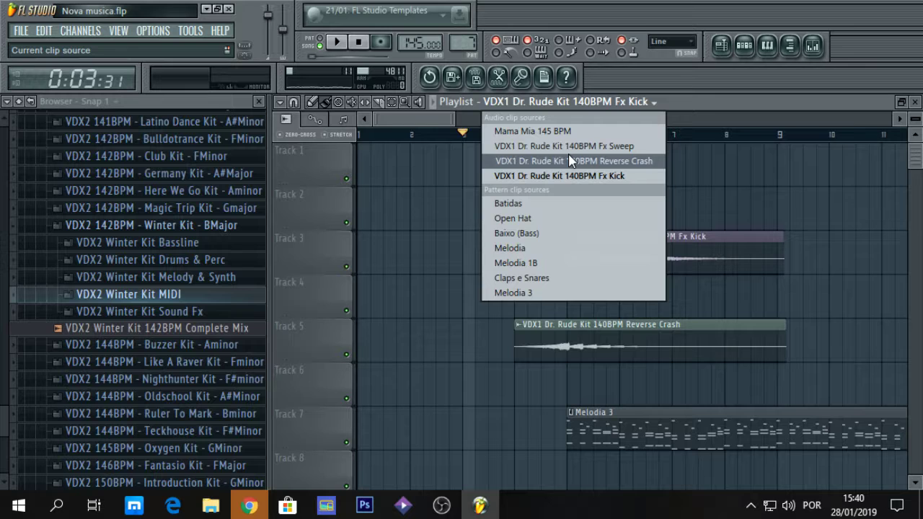
click(546, 146)
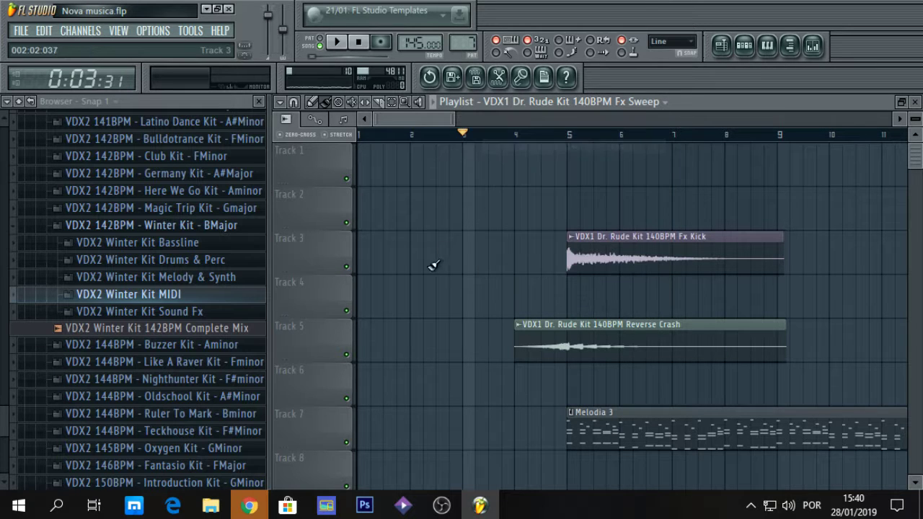
click(365, 210)
mouse_move(435, 202)
mouse_down()
mouse_move(495, 206)
mouse_move(435, 212)
mouse_up()
key(space)
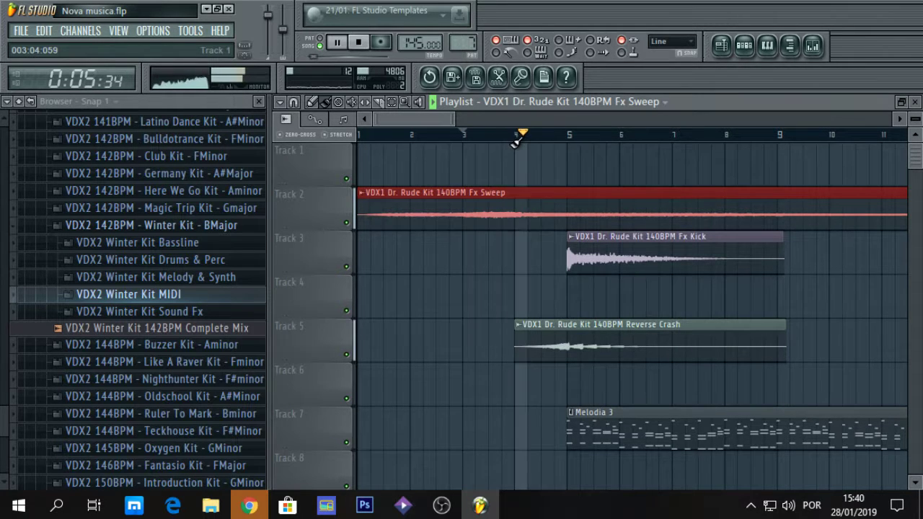
key(space)
drag(481, 205, 522, 202)
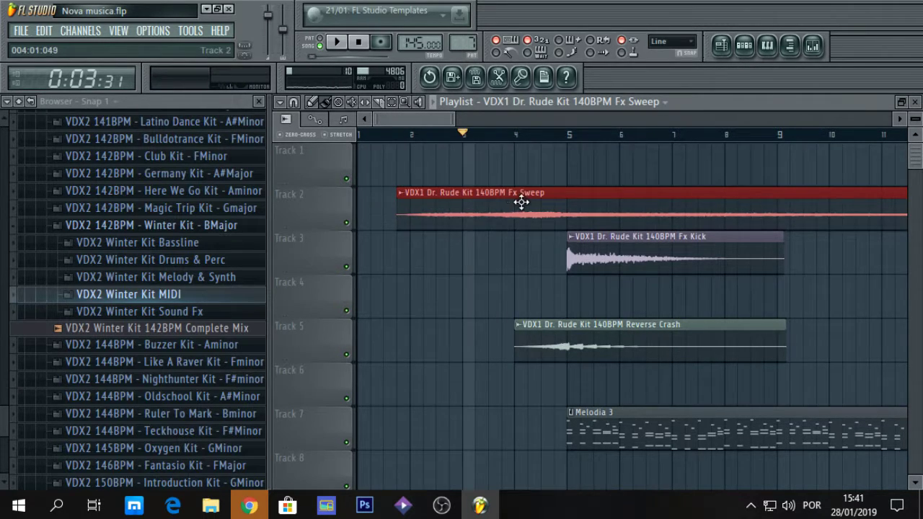
Step: Play the intro effects and Melodia 3 together with the shifted Fx Sweep, starting from bar 3
drag(376, 120, 394, 120)
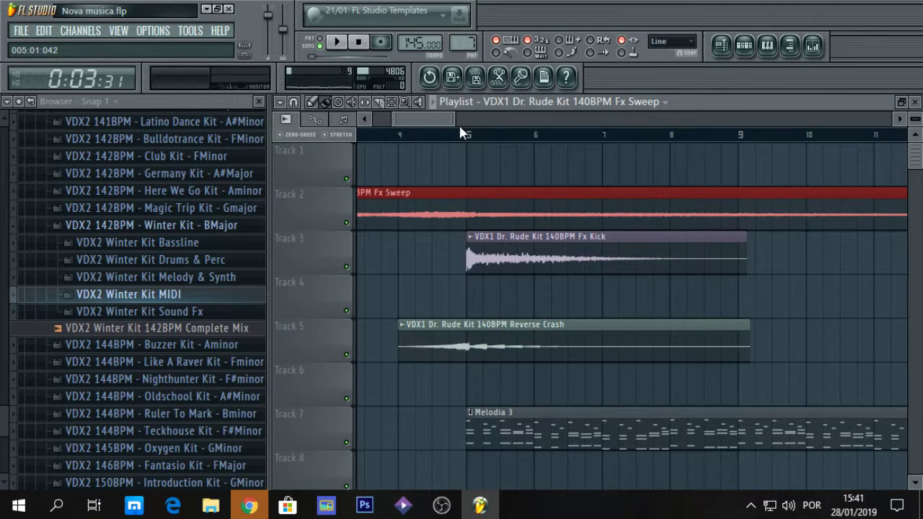
mouse_move(454, 120)
mouse_down()
mouse_move(435, 121)
mouse_move(545, 120)
mouse_up()
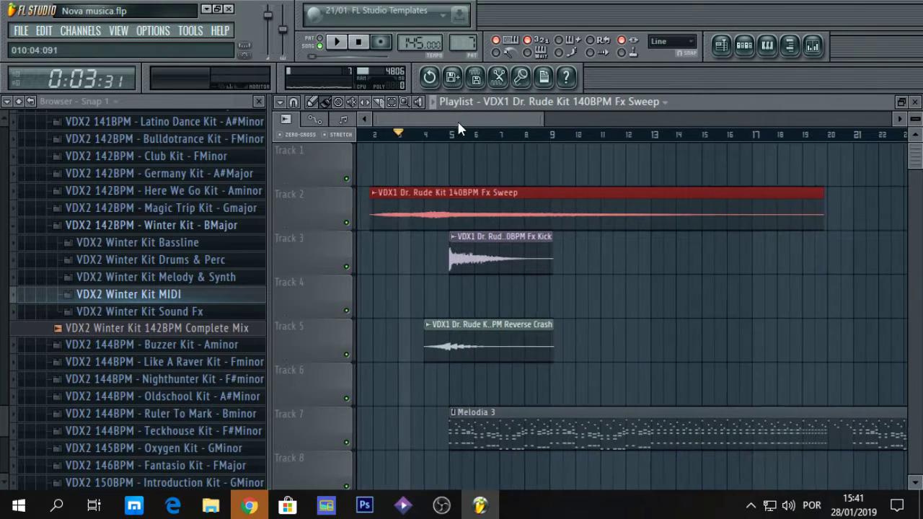
key(space)
double_click(702, 105)
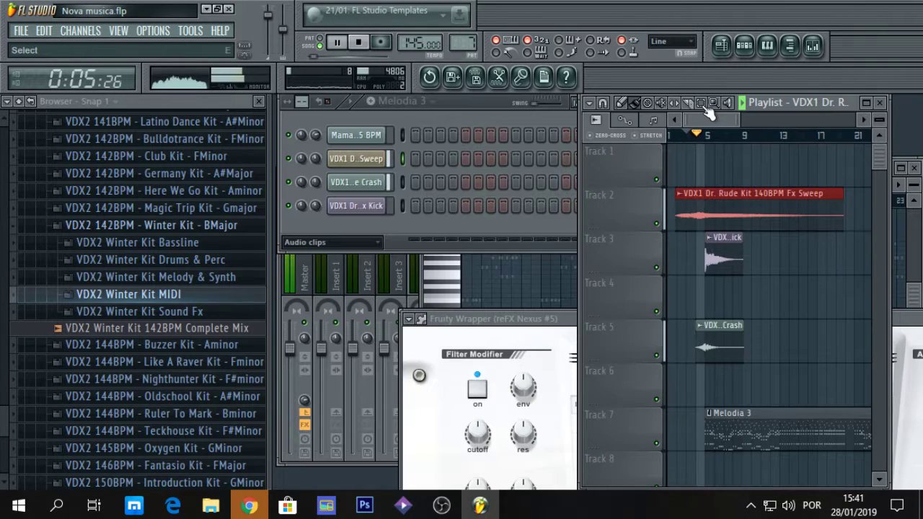
double_click(845, 102)
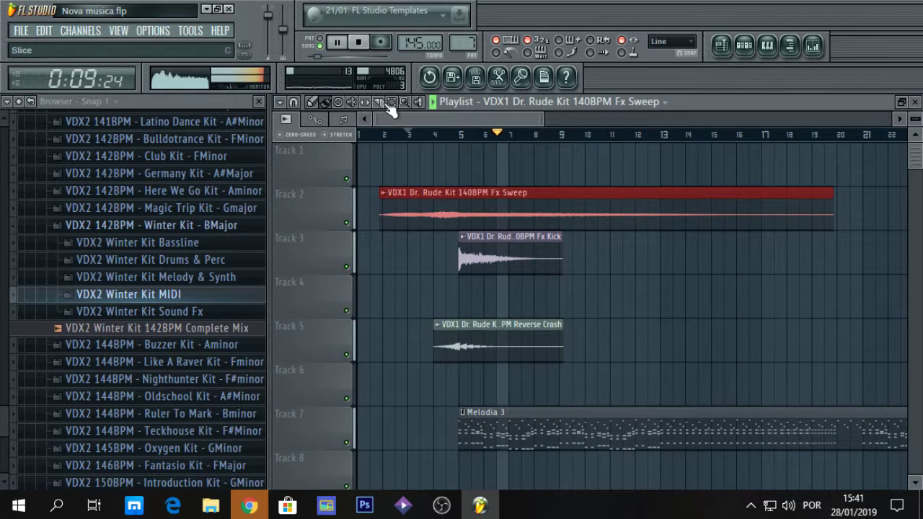
key(space)
Step: Add a Volume multiplier envelope to the Track 2 Fx Sweep clip, curving the volume down from bar 5 to the clip's end
click(385, 197)
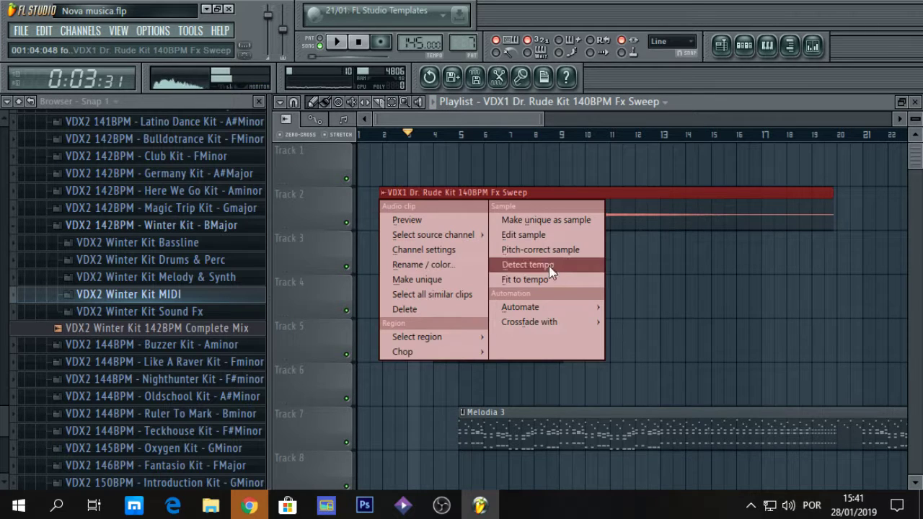
mouse_move(546, 307)
click(632, 323)
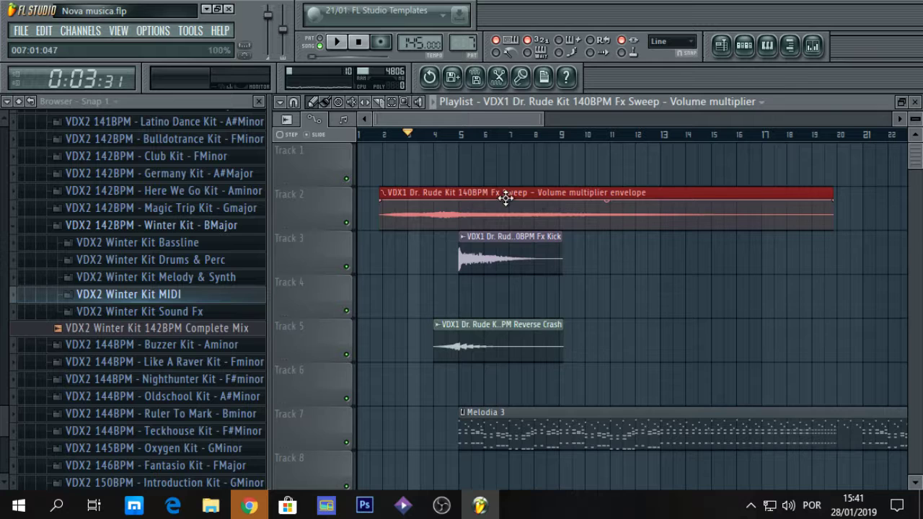
click(460, 199)
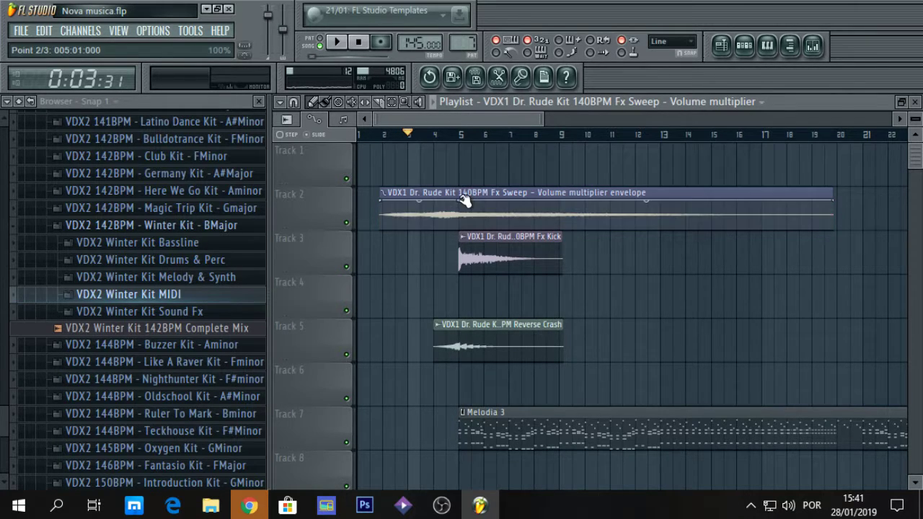
drag(835, 202, 839, 228)
drag(644, 213, 635, 226)
Step: Play the Fx Sweep fade-out from bar 3 and set the playback position to bar 9
key(space)
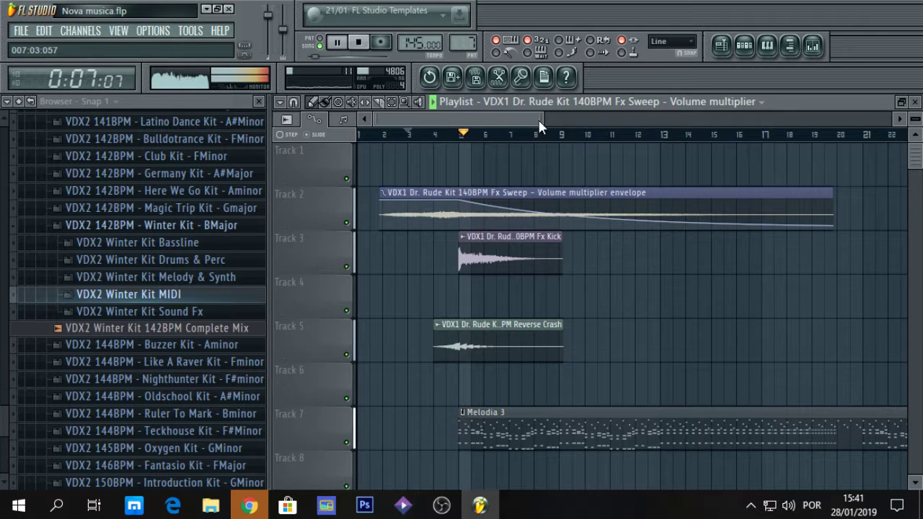
drag(539, 120, 563, 119)
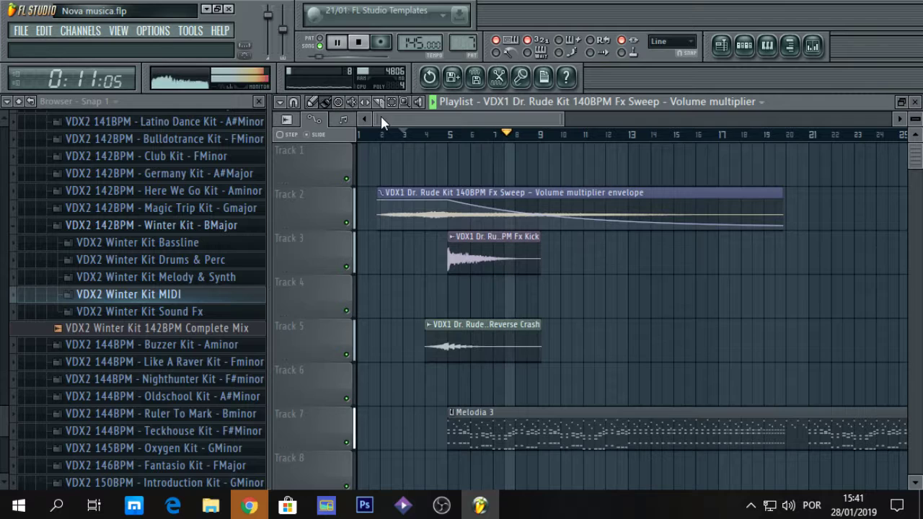
drag(381, 119, 407, 121)
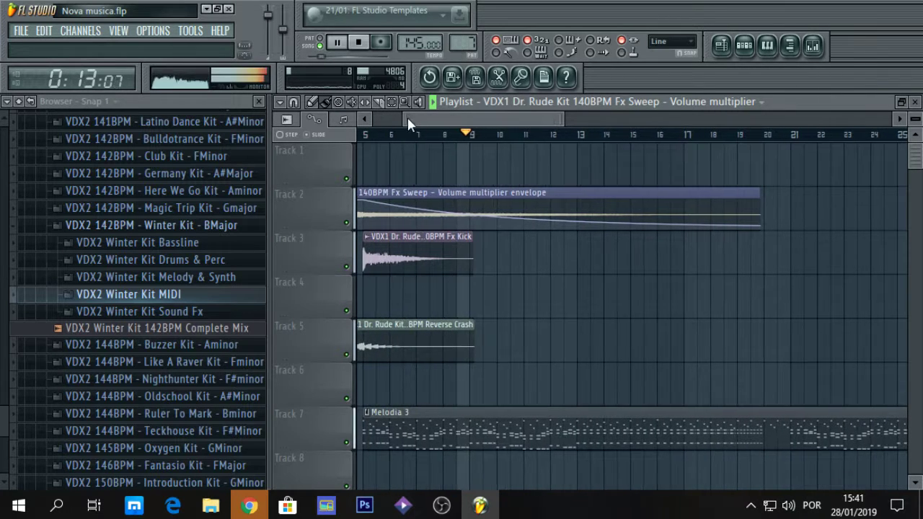
click(471, 135)
Step: Create a new pattern named Claps e Snare Style with the Unsorted channels shown
double_click(773, 102)
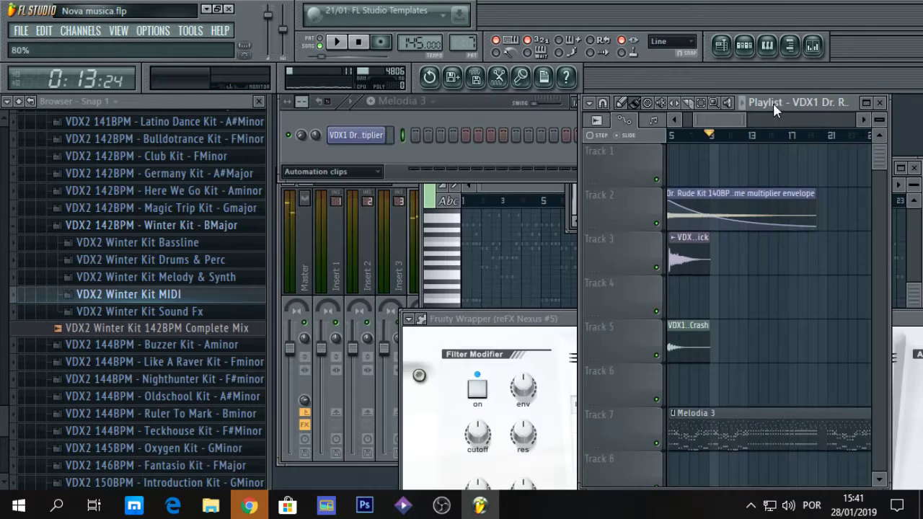
click(390, 109)
click(412, 209)
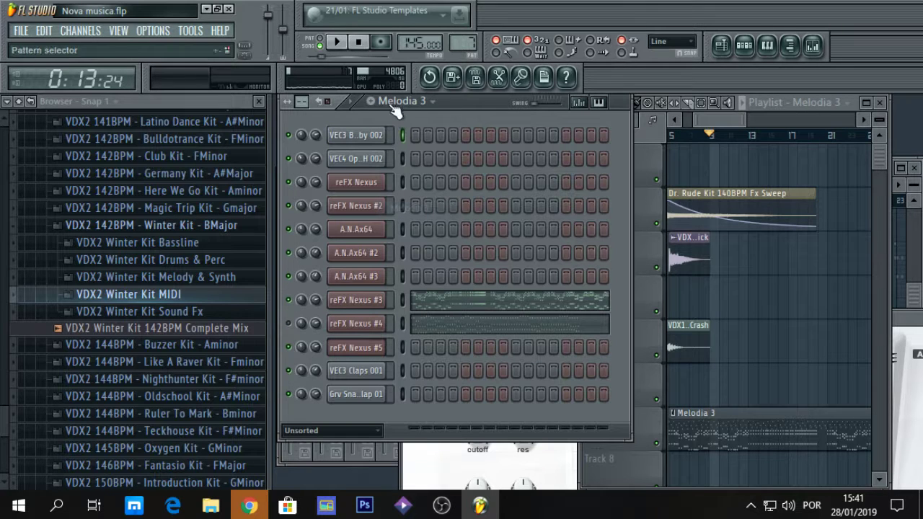
click(369, 101)
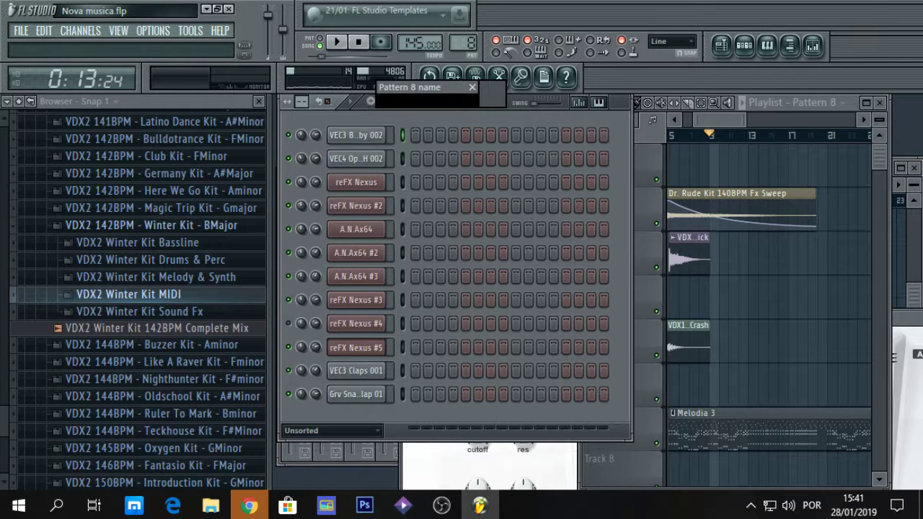
text(Clpa)
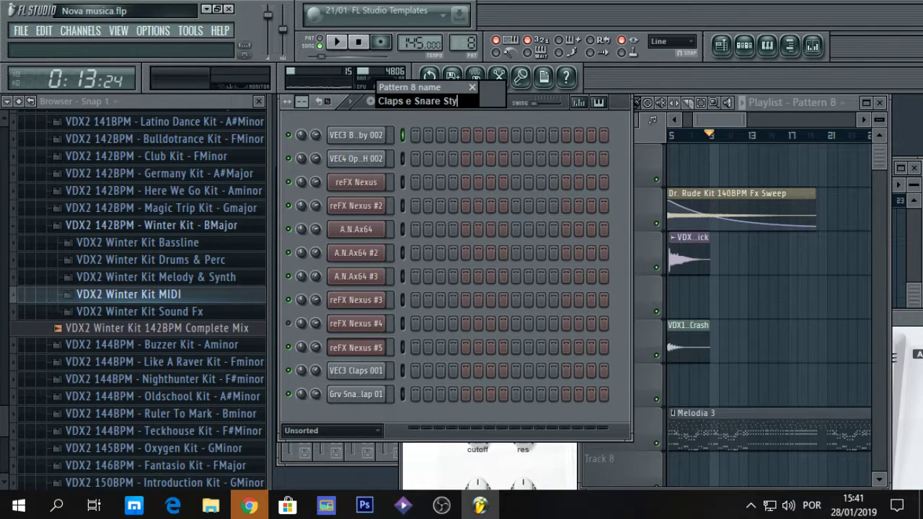
key(Return)
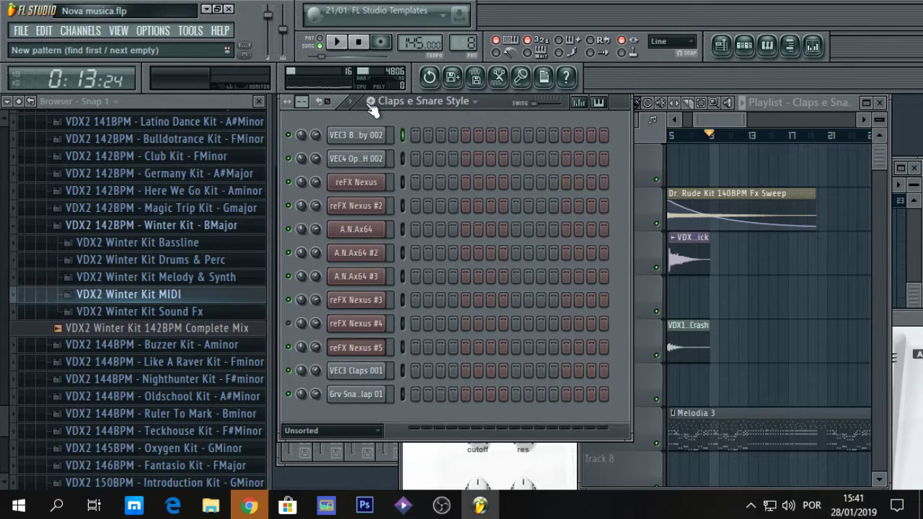
Step: Fill each 4 steps on the VEC3 Claps 001 and Grv Snareclap 01 channels and play the pattern
right_click(381, 371)
click(429, 388)
right_click(388, 396)
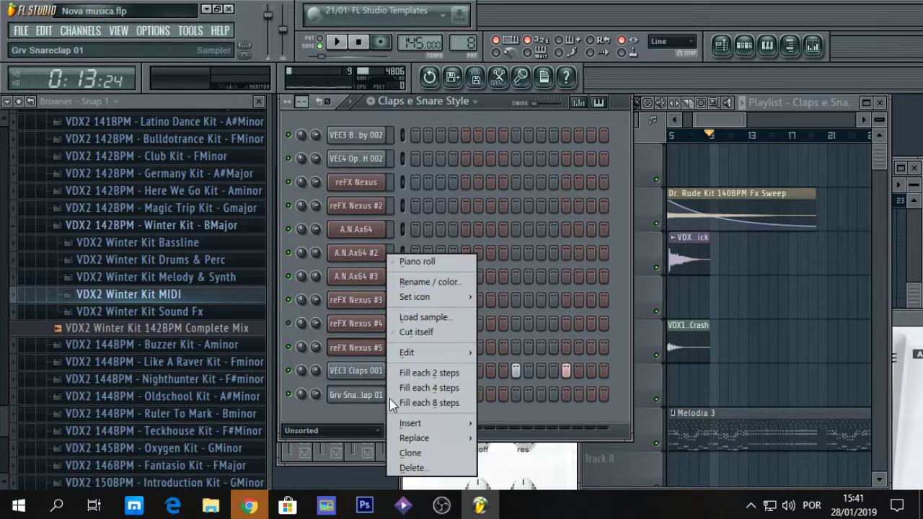
click(429, 388)
key(space)
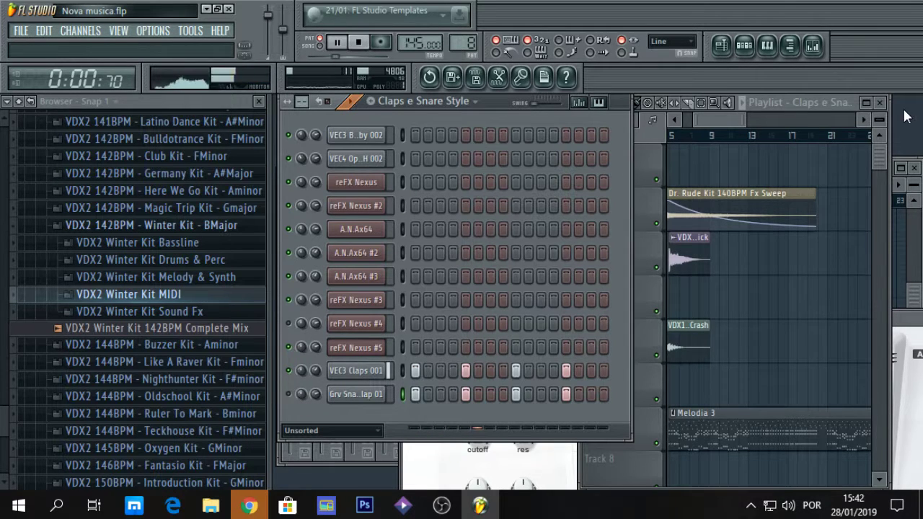
click(868, 104)
key(space)
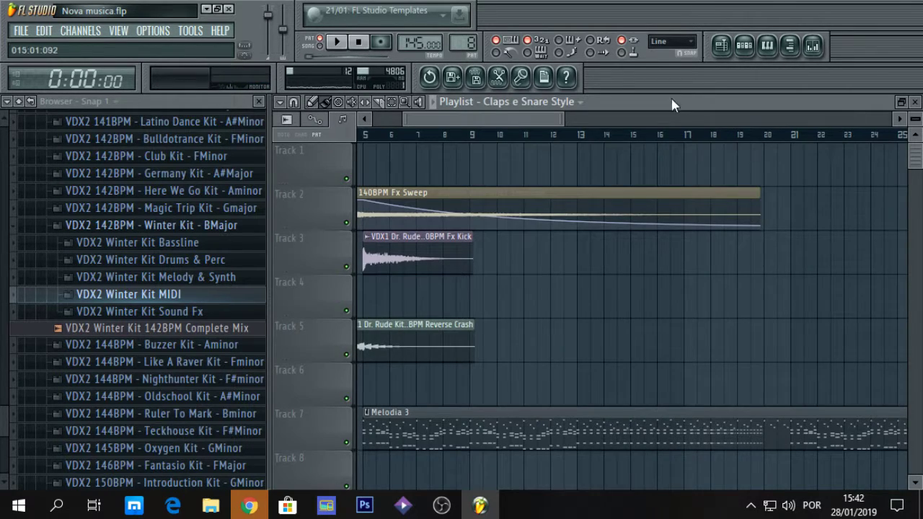
Step: Unmute the Grv Snareclap 01 channel and clear all its steps in the Claps e Snare Style pattern
double_click(638, 104)
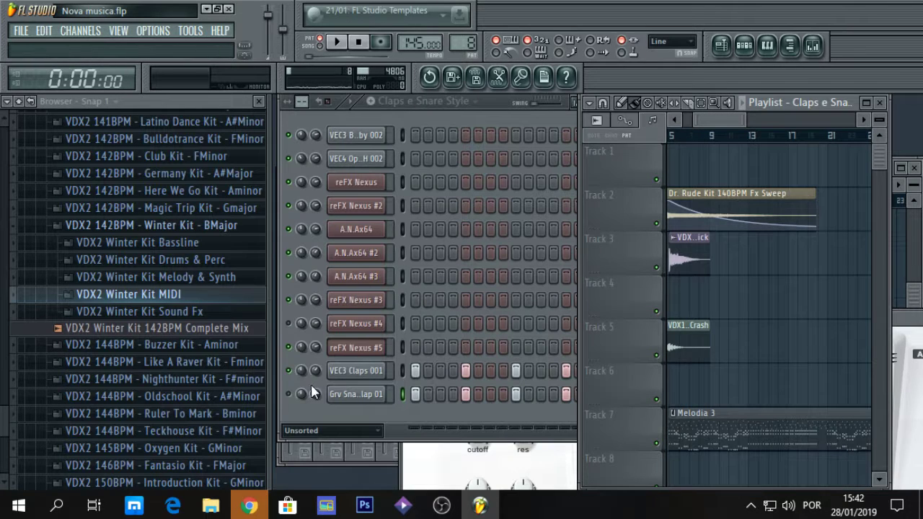
click(300, 403)
right_click(465, 394)
right_click(515, 394)
right_click(566, 394)
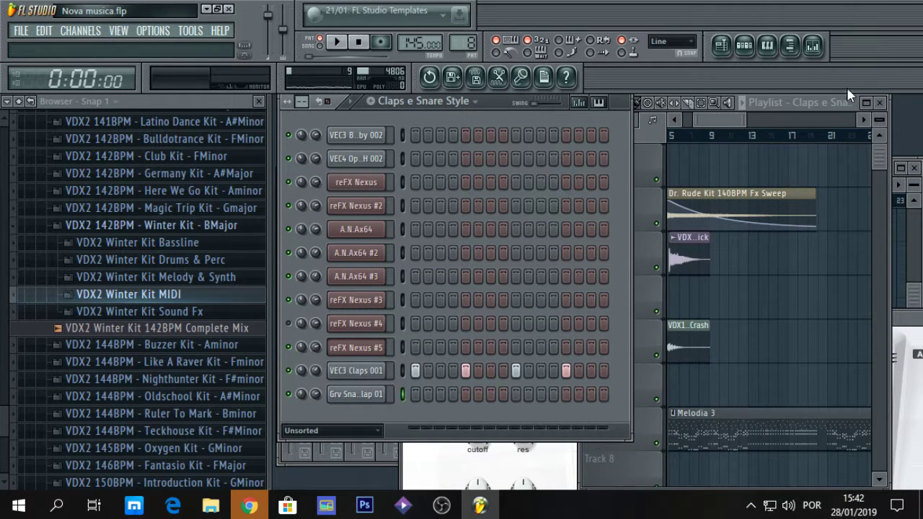
Step: Paint Claps e Snare Style clips on Track 4 from bar 9 through bar 14 and play the arrangement in song mode
click(862, 102)
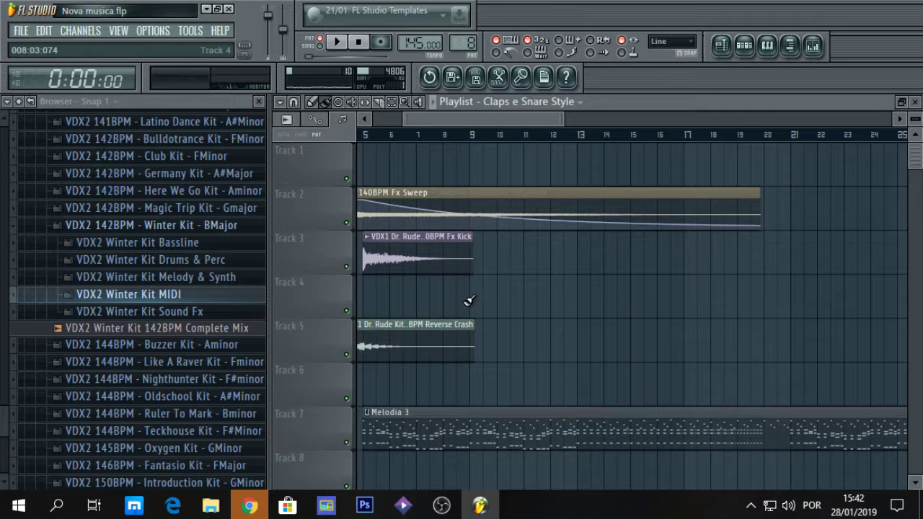
drag(469, 300, 607, 295)
drag(443, 138, 354, 134)
key(space)
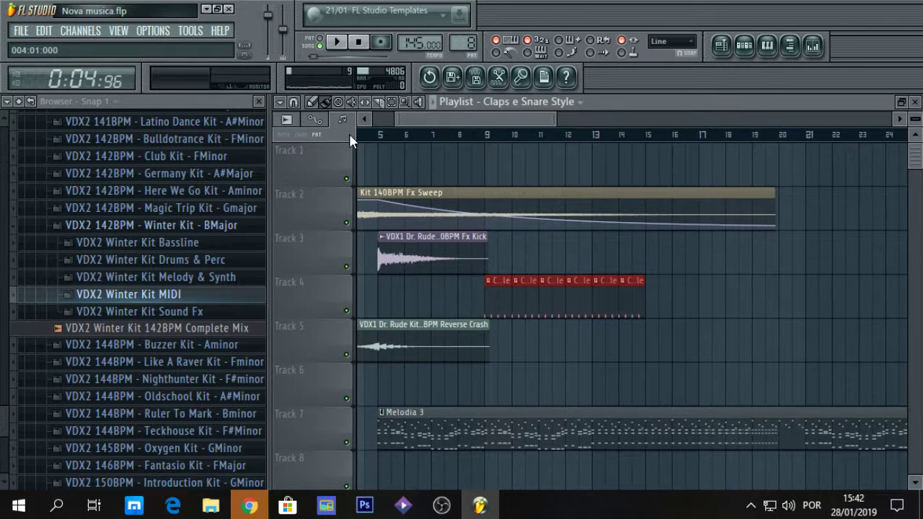
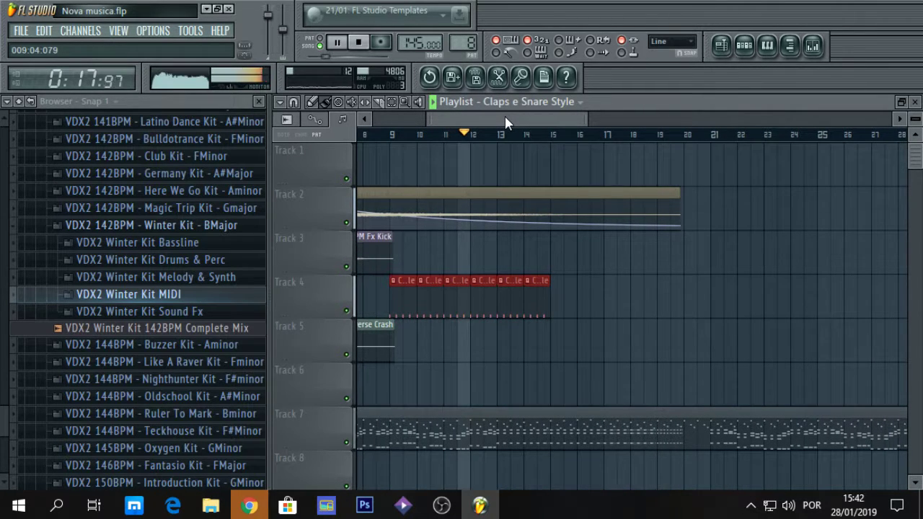
Step: Stop playback and delete the Claps e Snare Style clips in bars 13 and 14 of Track 4
key(space)
right_click(511, 299)
right_click(530, 306)
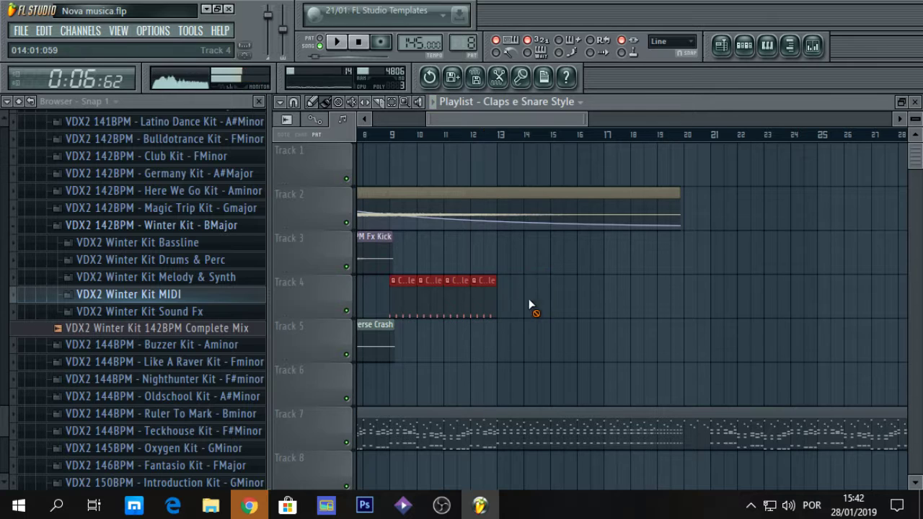
Step: Slice the Melodia 3 clip on Track 7 at bar 13 and delete the part after the cut
click(500, 136)
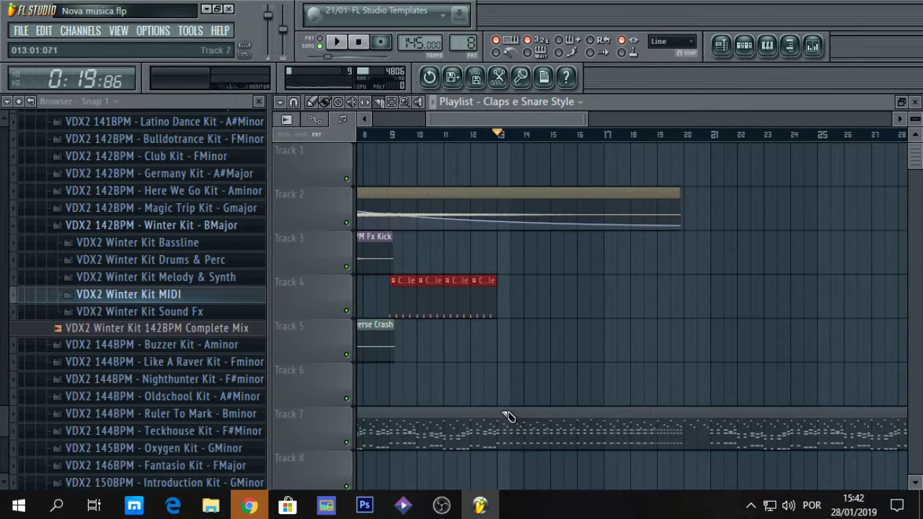
drag(502, 454, 501, 456)
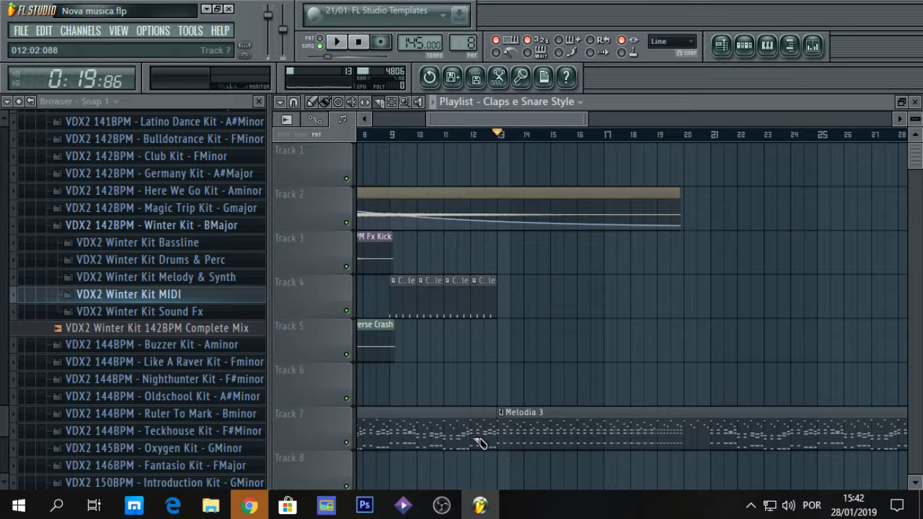
right_click(568, 413)
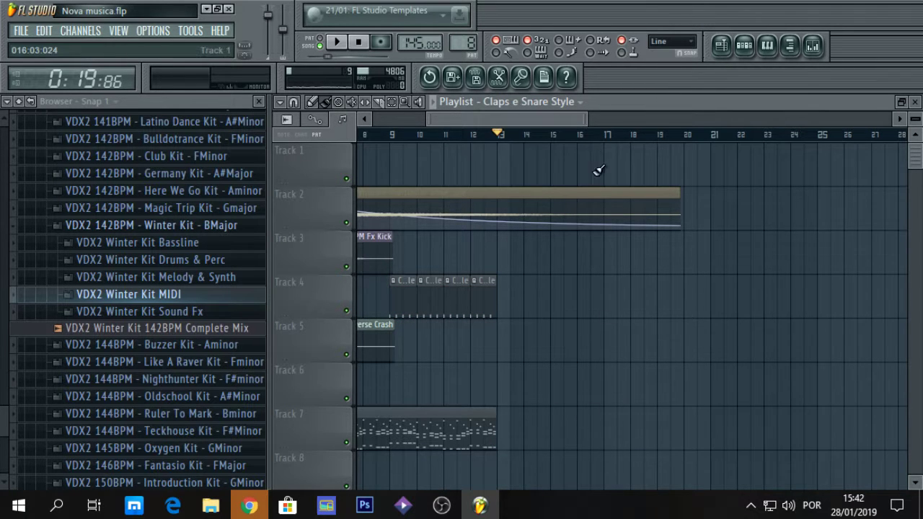
Step: Paint Batidas clips on Track 1 from bar 13 through bar 19 and place a Baixo (Bass) clip on Track 3 at bar 13
drag(582, 122, 743, 121)
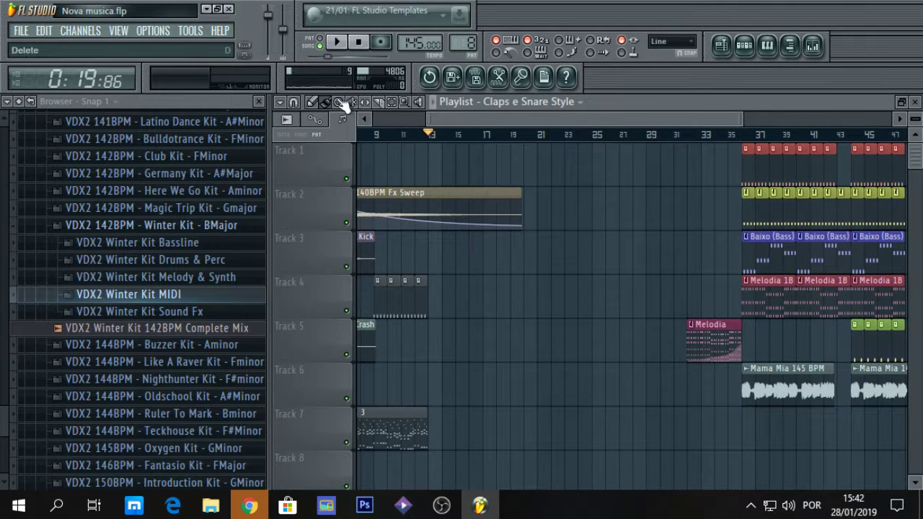
click(742, 167)
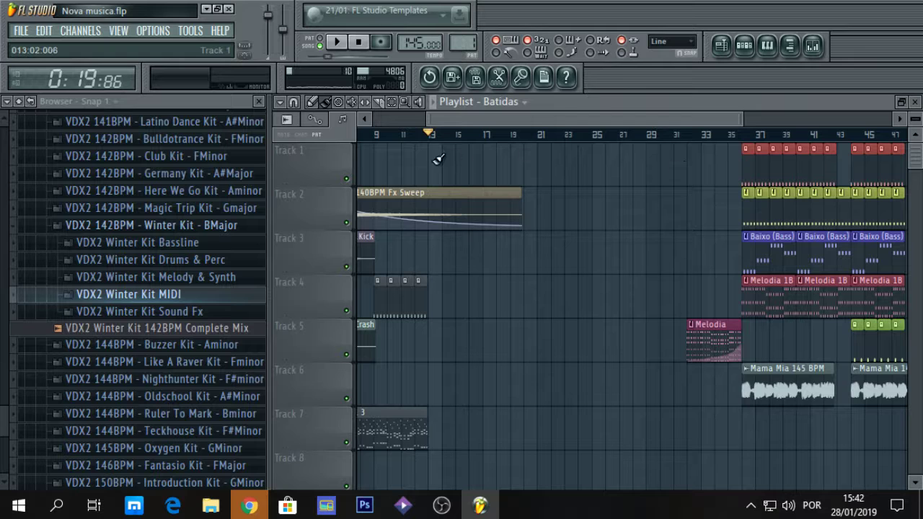
drag(437, 158, 498, 160)
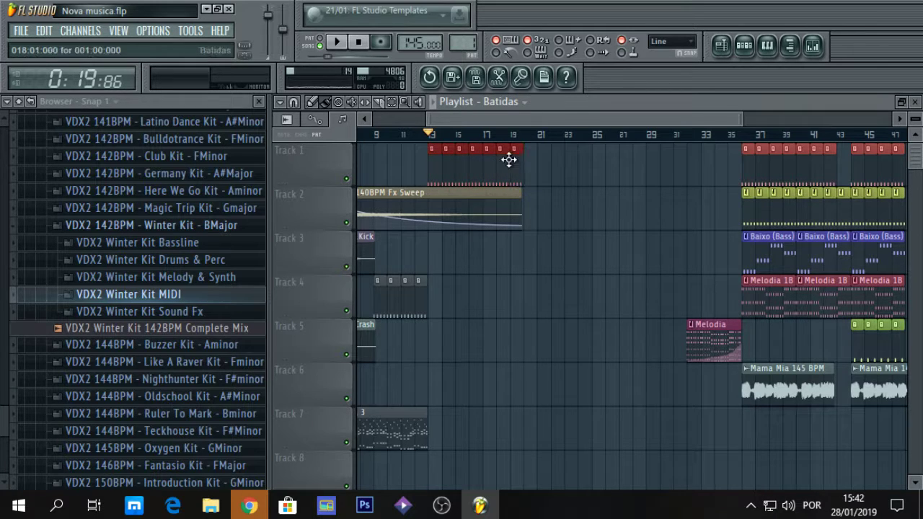
click(762, 249)
click(438, 261)
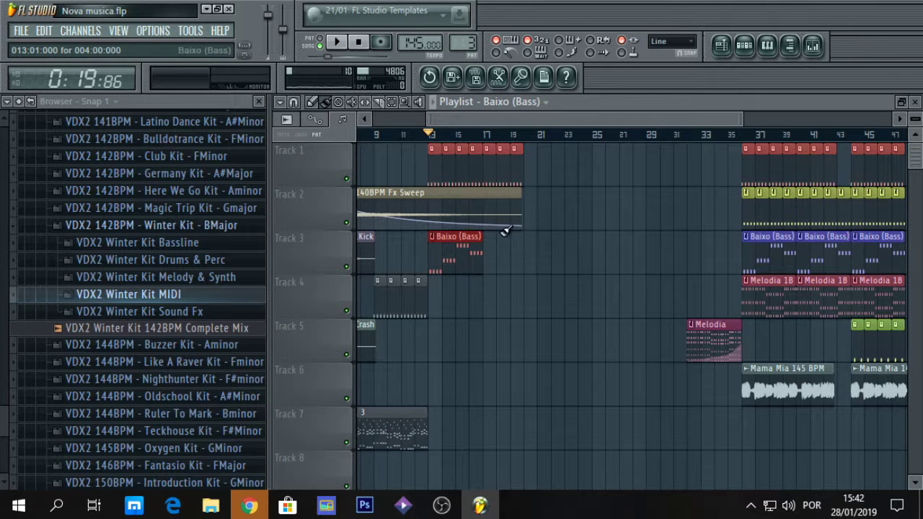
Step: Play the arrangement from bar 13 to check the beat and bass together, and stop it
key(space)
mouse_move(741, 119)
mouse_down()
mouse_move(611, 121)
mouse_move(667, 119)
mouse_up()
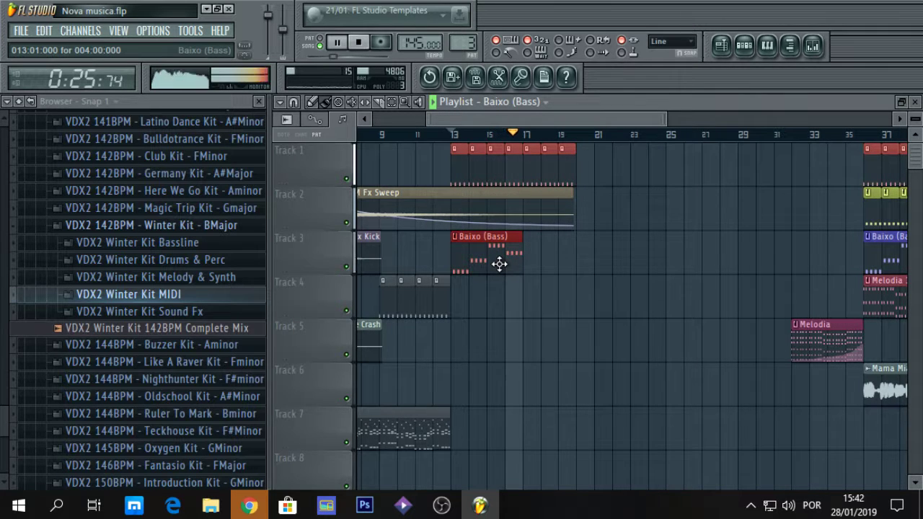
key(space)
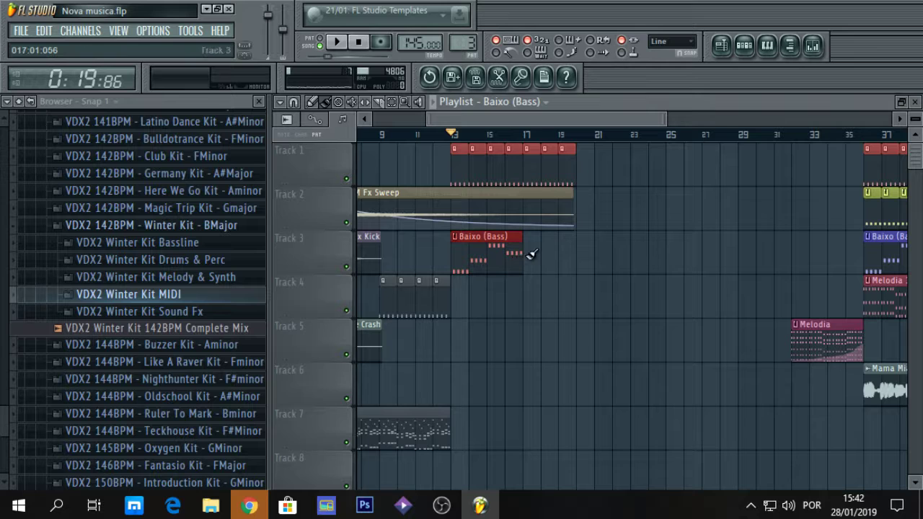
Step: Add a second Baixo (Bass) clip on Track 3 at bar 17 and listen to the section from bar 13
key(ctrl+b)
key(space)
drag(545, 118, 558, 118)
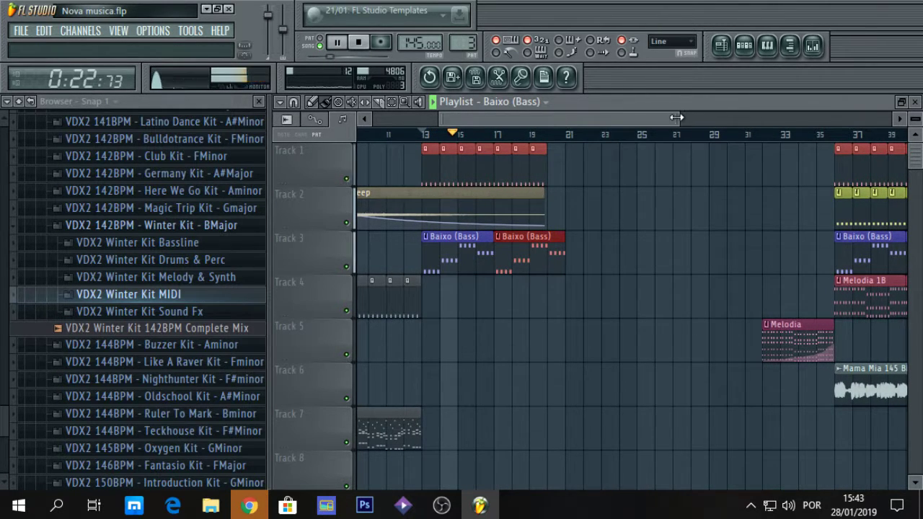
drag(678, 118, 597, 133)
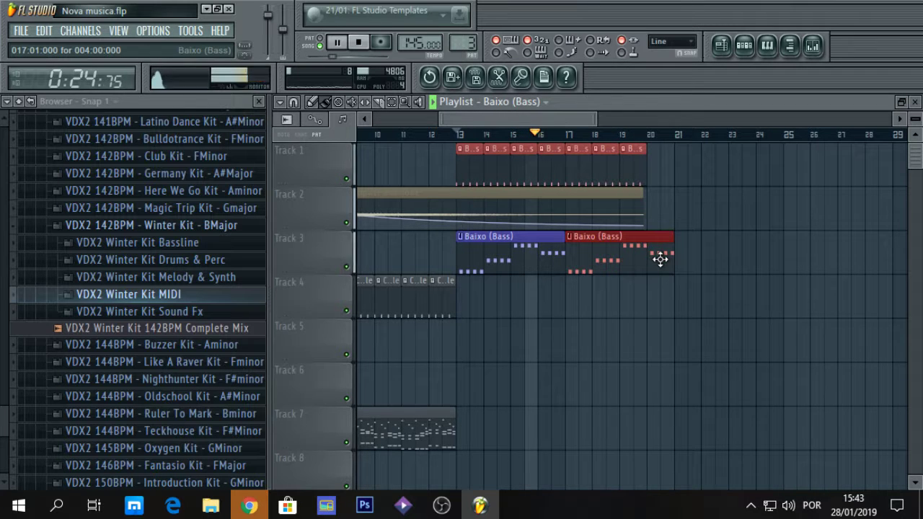
key(space)
right_click(653, 262)
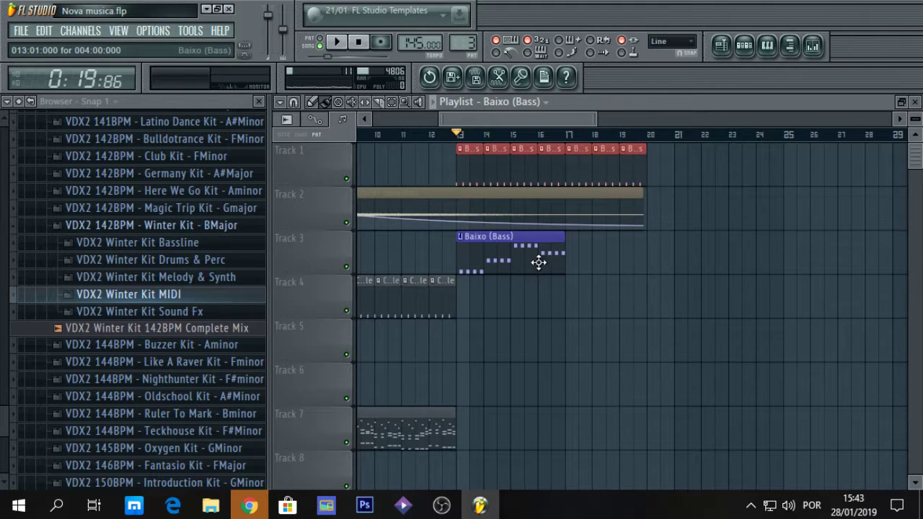
mouse_move(467, 325)
mouse_down()
mouse_move(459, 343)
mouse_move(598, 346)
mouse_move(582, 238)
mouse_up()
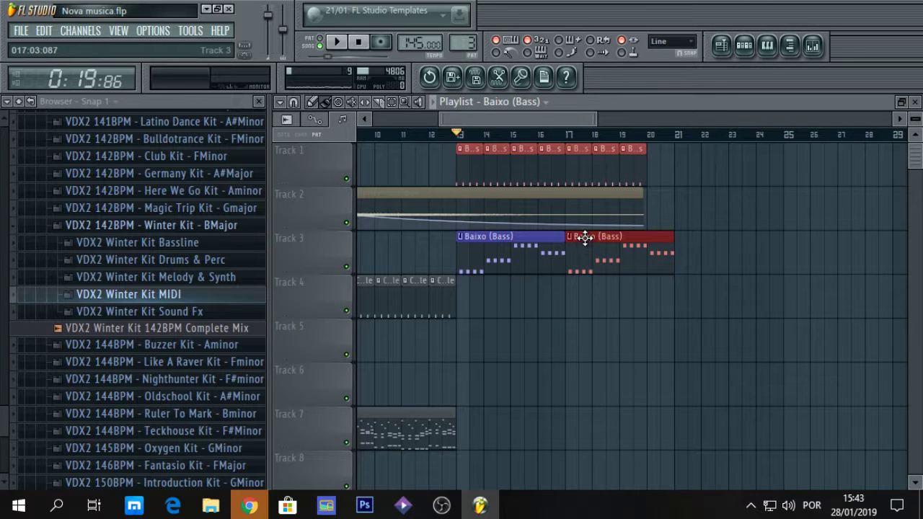
Step: Replace the last Batidas clip on Track 1 with clips in bars 19 and 20, and save the project
right_click(635, 162)
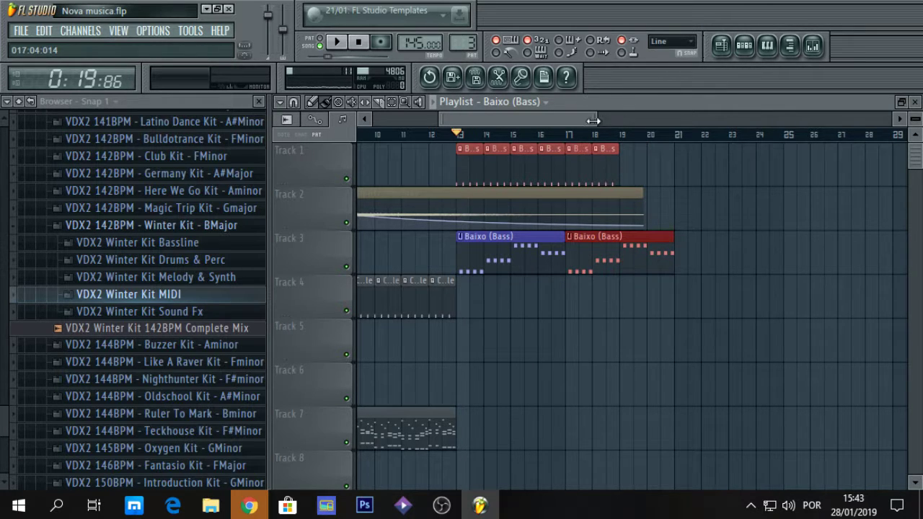
drag(598, 117, 553, 119)
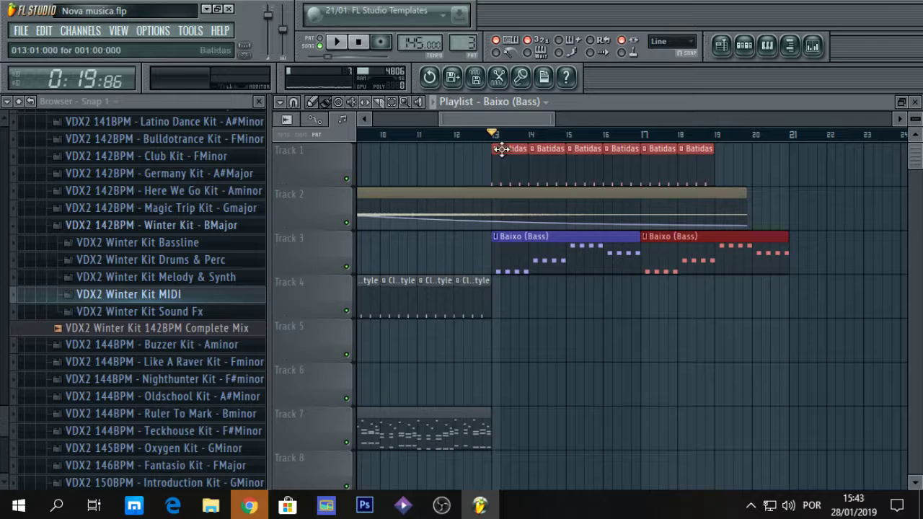
click(690, 180)
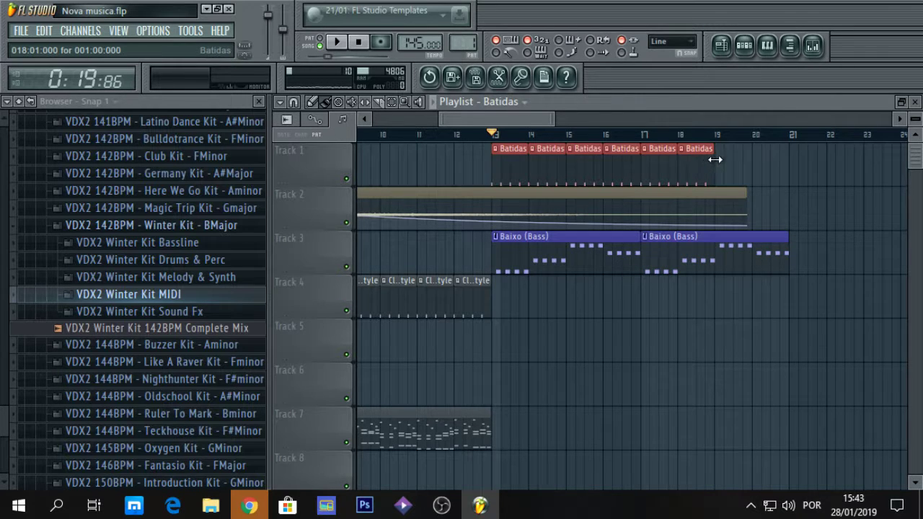
drag(723, 158, 760, 159)
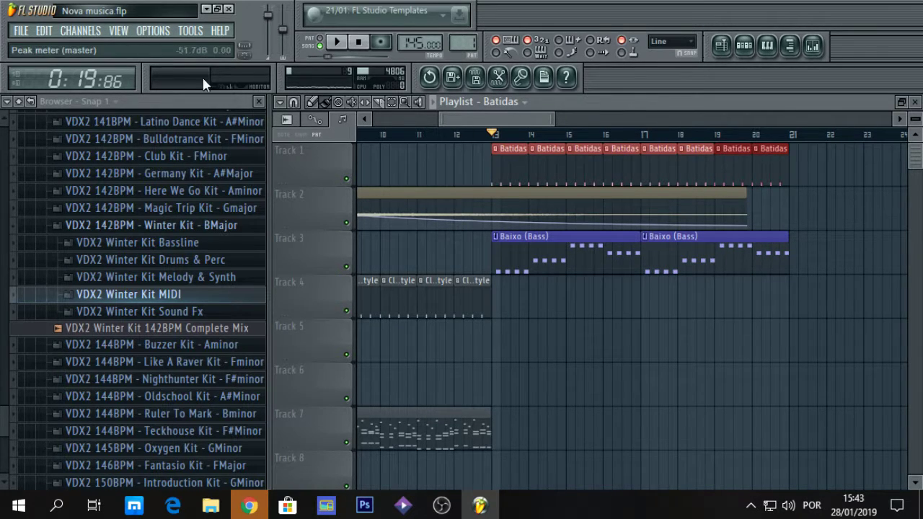
click(21, 31)
click(32, 100)
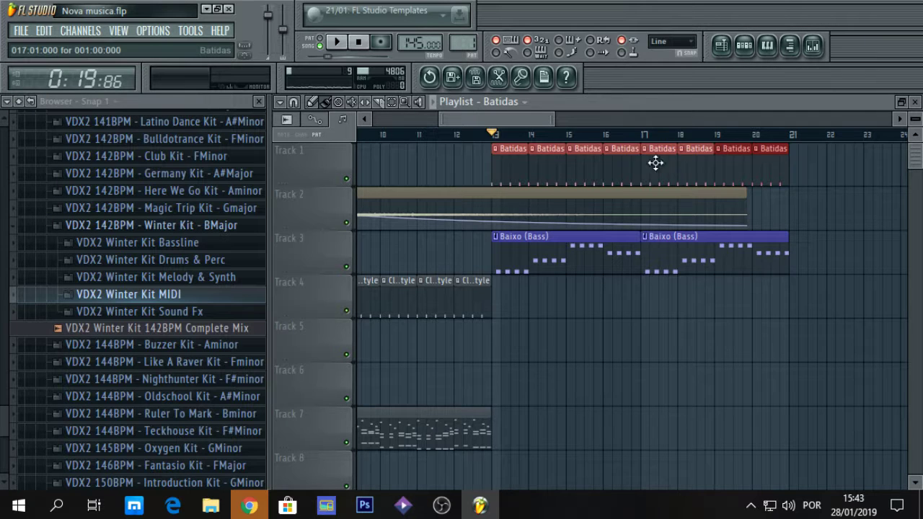
Step: Paint Open Hat clips on Track 4 from bar 13 through bar 20 and play the section, jumping to bar 19
drag(552, 122, 790, 211)
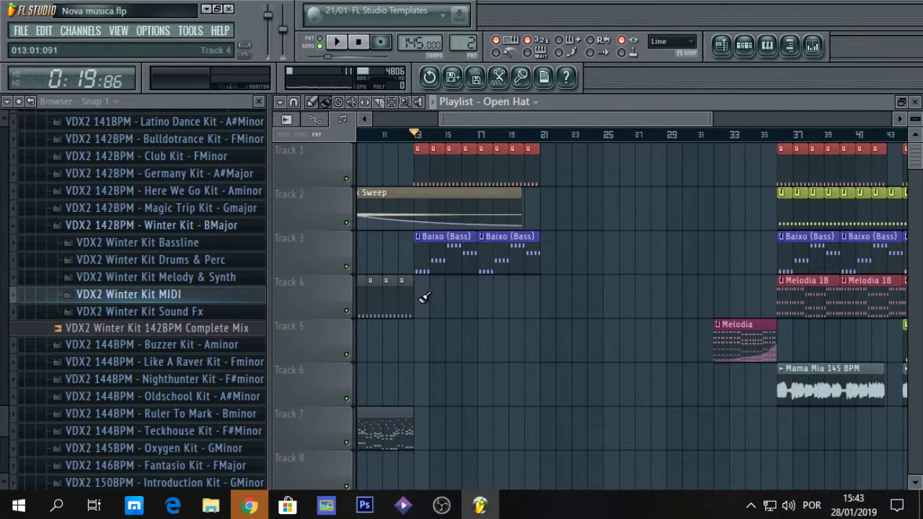
drag(424, 297, 523, 294)
key(space)
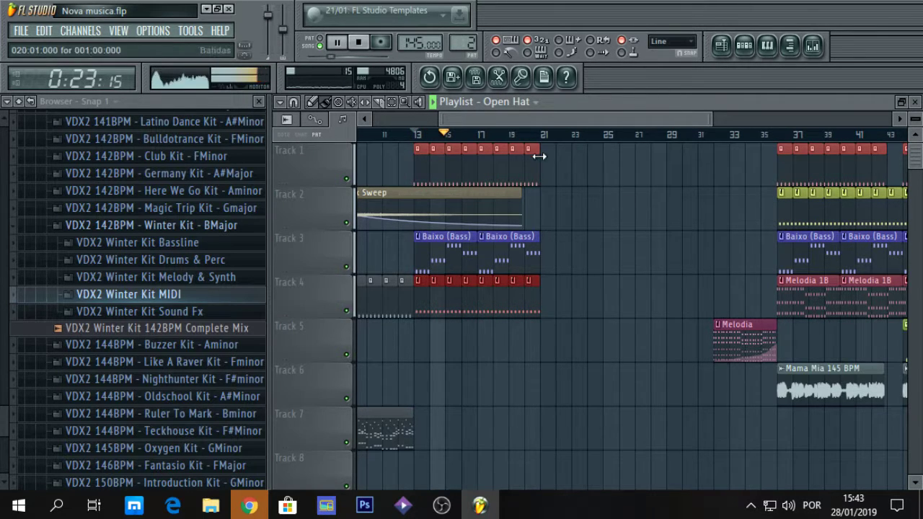
click(513, 136)
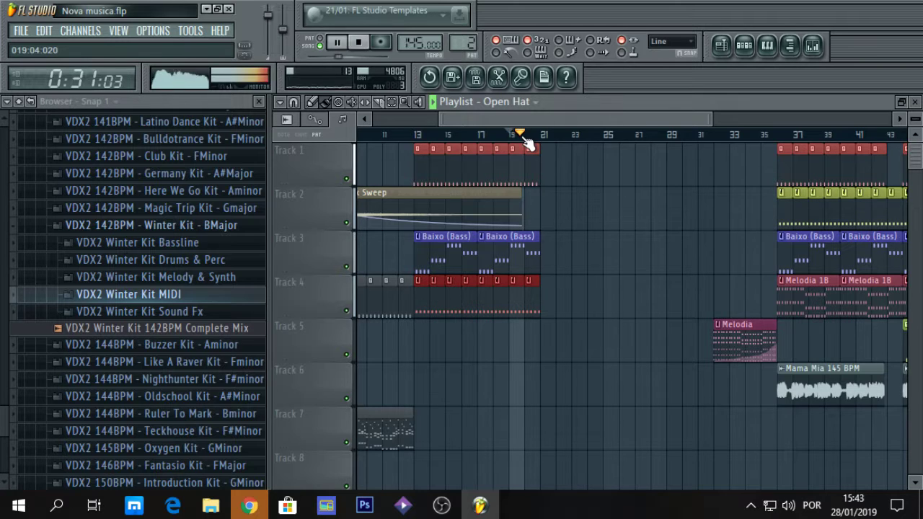
key(space)
Step: Open the Unlooped folder of the VDX2 144BPM Ruler To Mark kit and preview the MainLead Intro DRY and WET samples
click(171, 229)
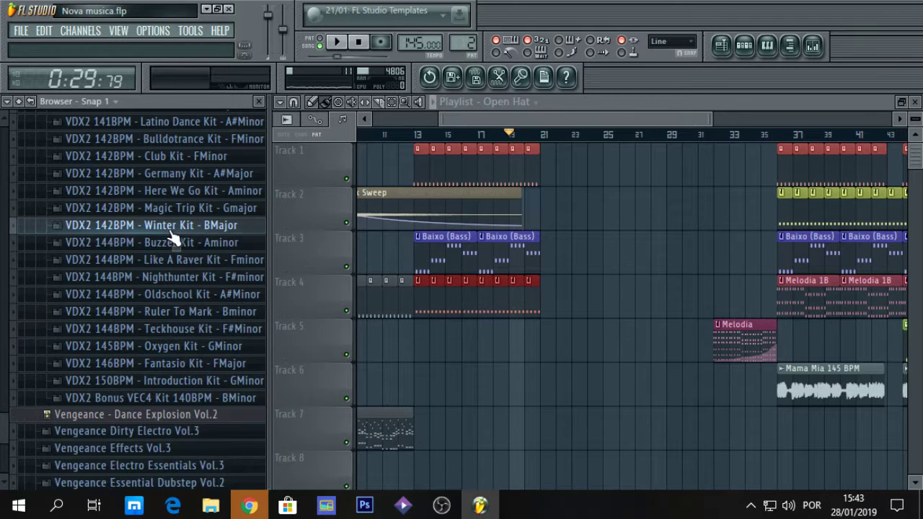
click(161, 312)
click(165, 401)
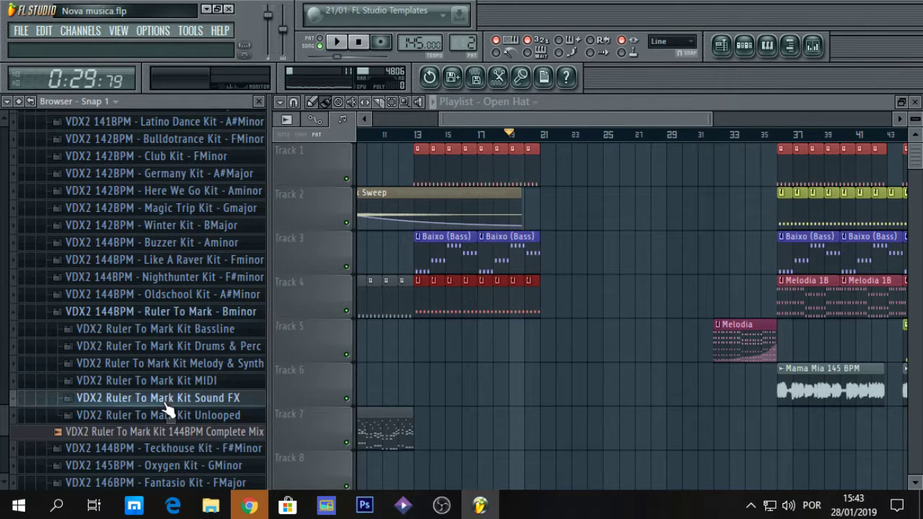
click(180, 394)
click(177, 405)
scroll(177, 403, down, 2)
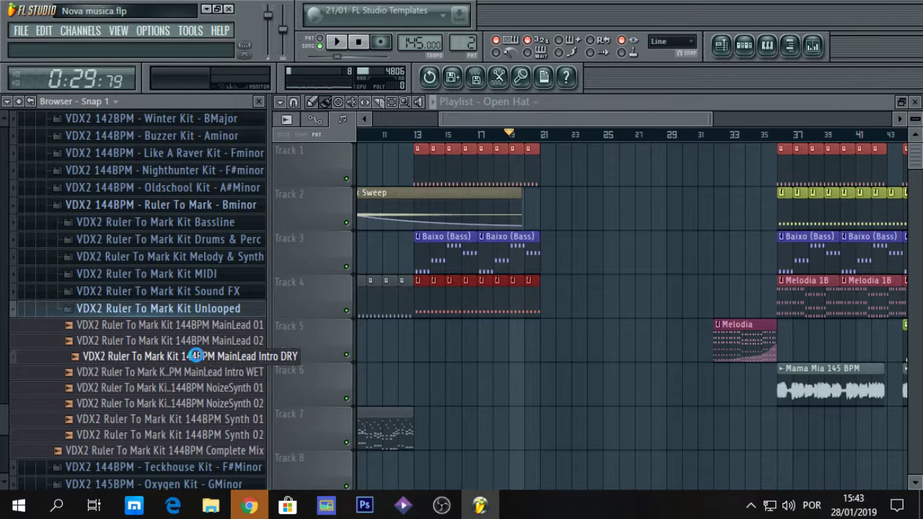
click(181, 355)
click(193, 373)
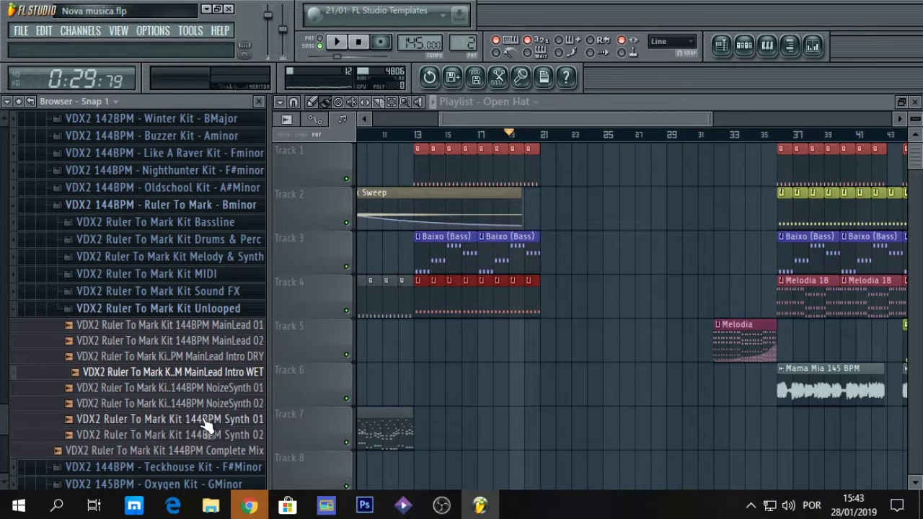
Step: Play the song briefly from bar 32 at the Melodia clip and preview the Ruler To Mark NoizeSynth 02 sample
click(722, 139)
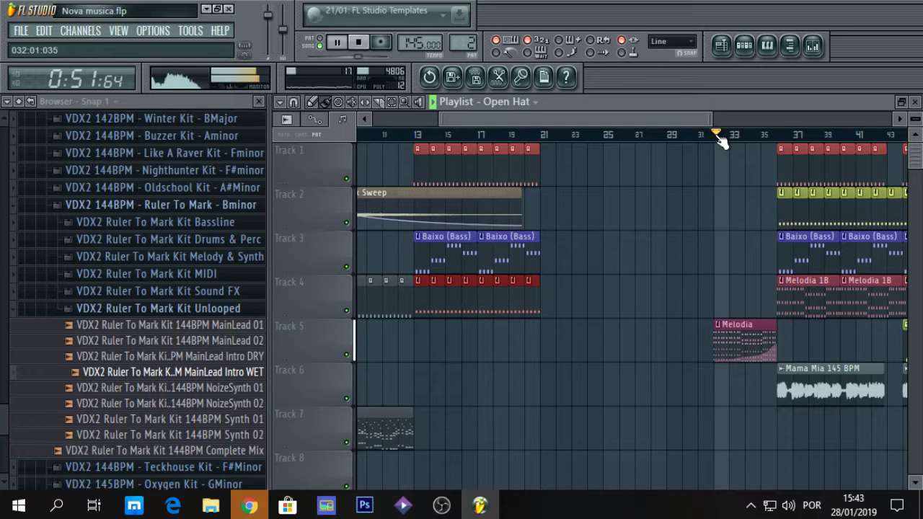
key(space)
click(236, 404)
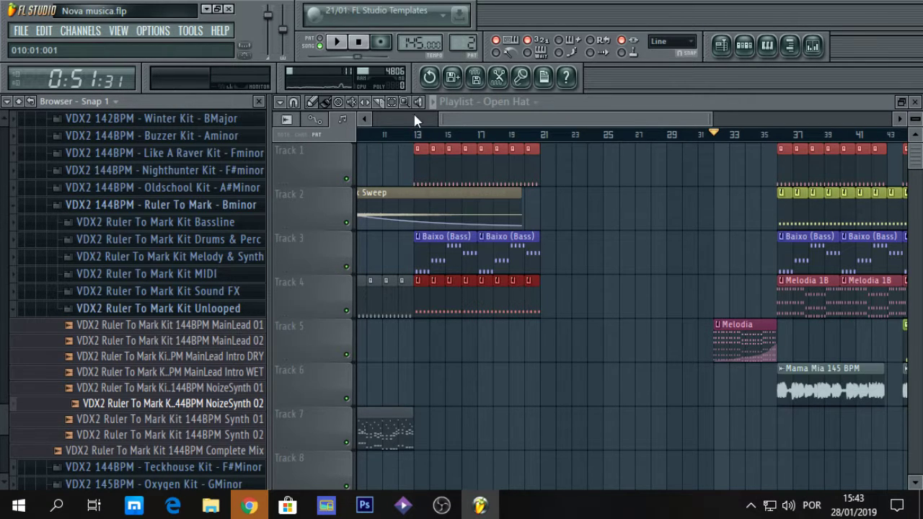
Step: Continue the Baixo (Bass), Open Hat and Batidas clips on Tracks 3, 4 and 1 from bar 21 through bar 28
click(438, 252)
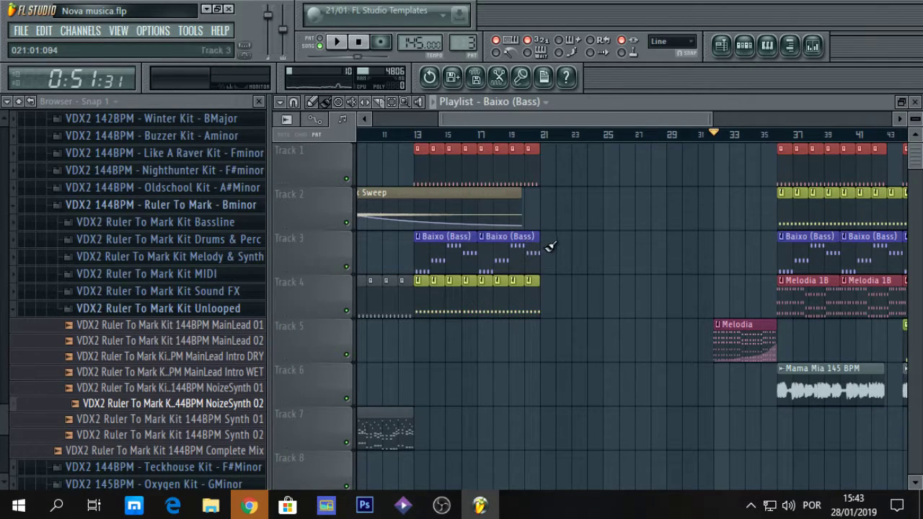
drag(546, 248, 623, 248)
click(531, 293)
drag(546, 288, 651, 290)
click(530, 168)
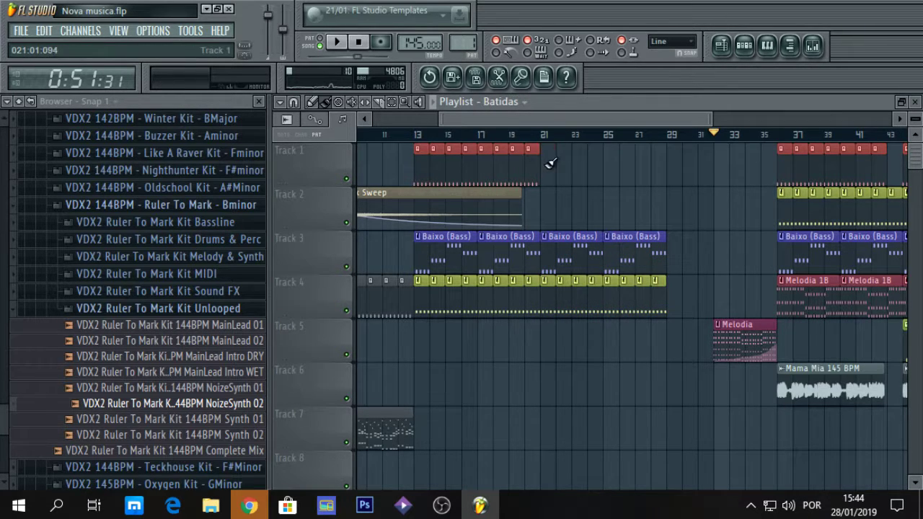
drag(549, 163, 666, 160)
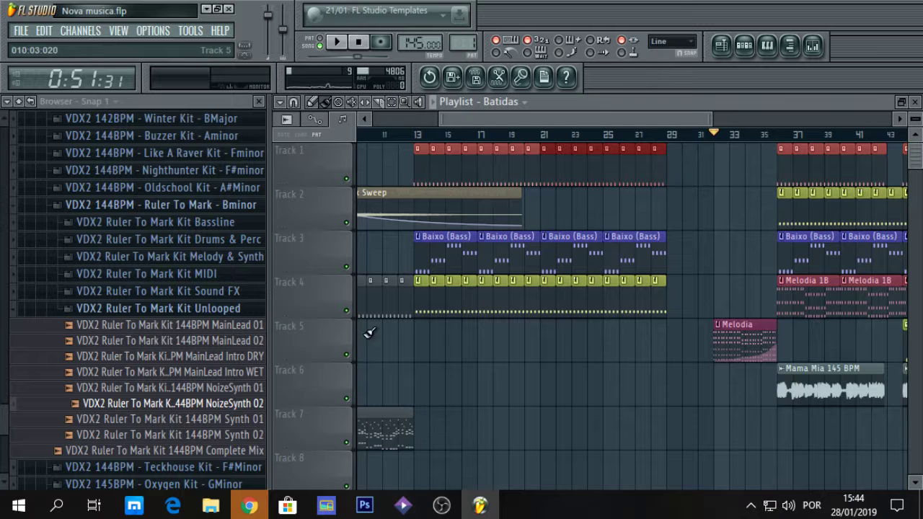
Step: Place the NoizeSynth 02 sample on Track 5 at bar 21 and adjust its channel volume
click(225, 405)
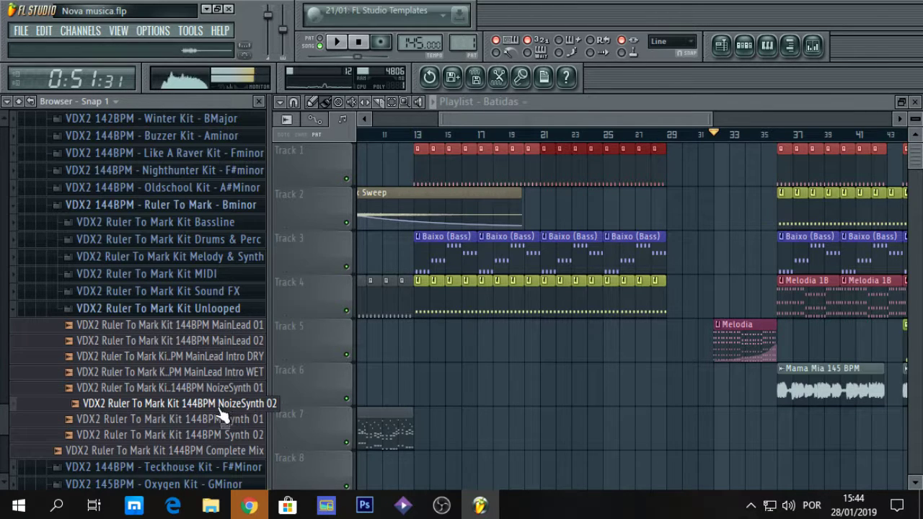
drag(224, 408, 547, 348)
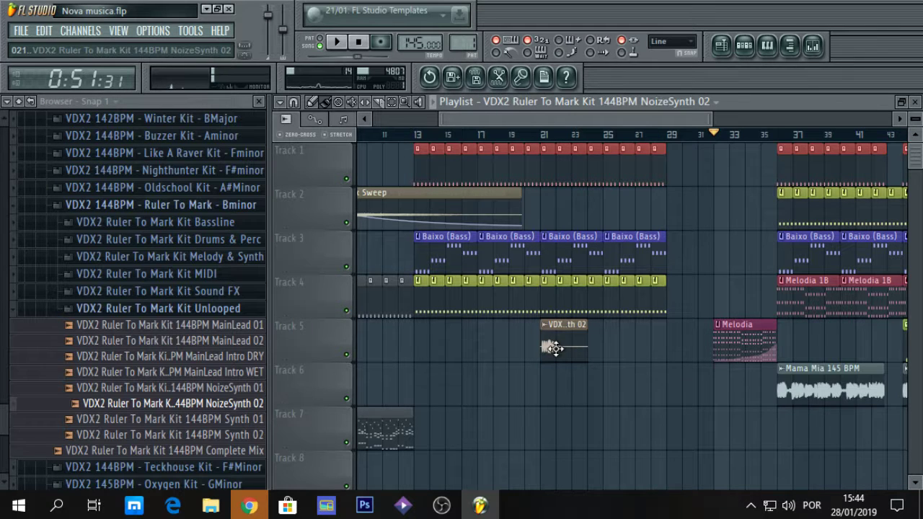
double_click(725, 105)
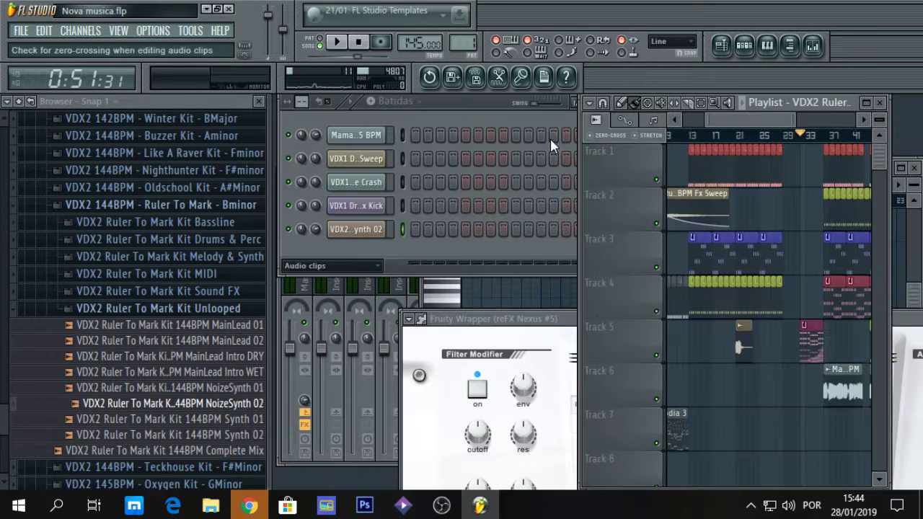
click(318, 220)
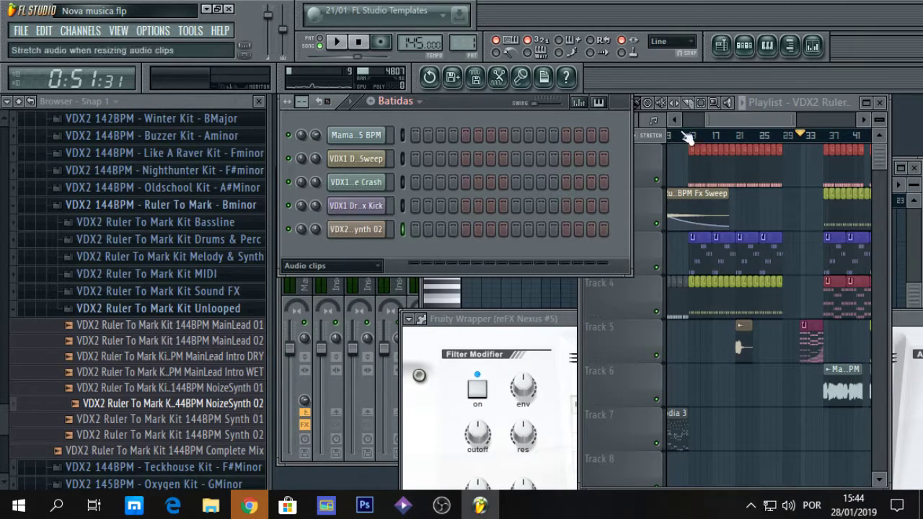
click(863, 102)
Step: Add two more NoizeSynth 02 clips on Track 5 at bars 24 and 27 while playing from bar 21
click(543, 135)
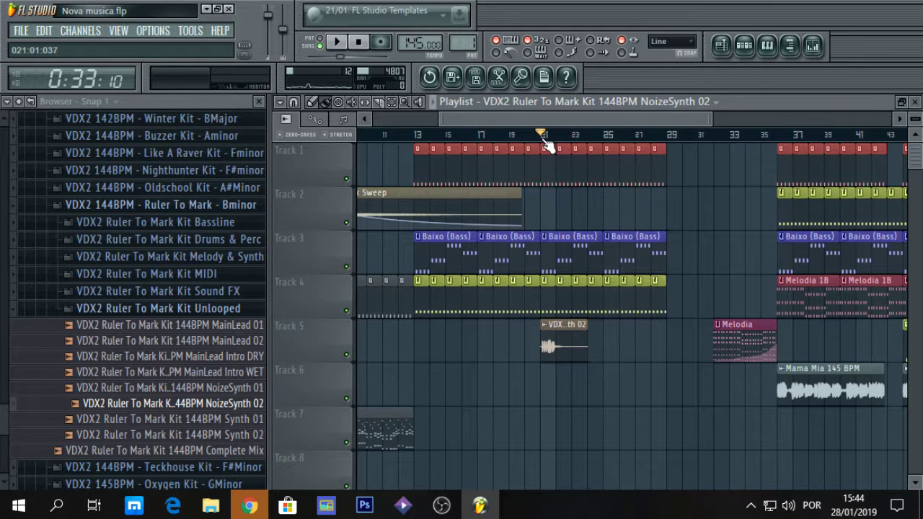
key(space)
drag(442, 119, 476, 126)
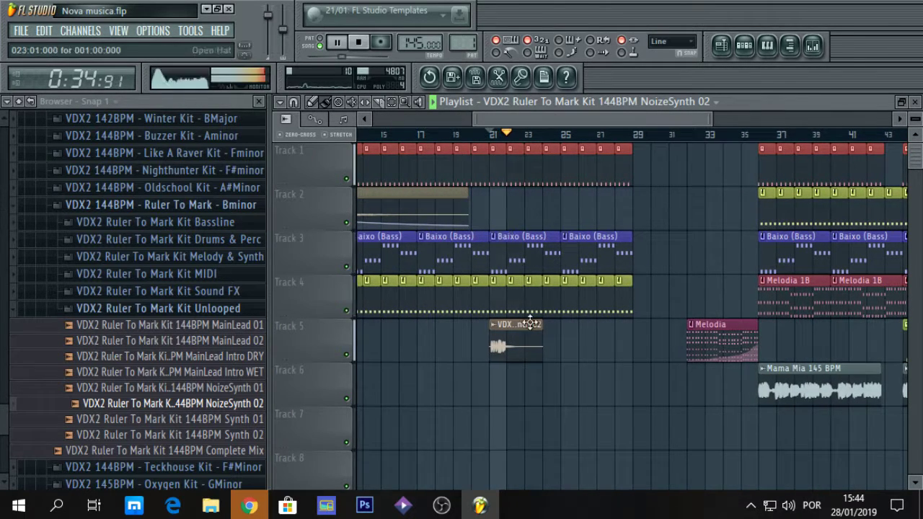
click(551, 380)
drag(551, 381, 552, 329)
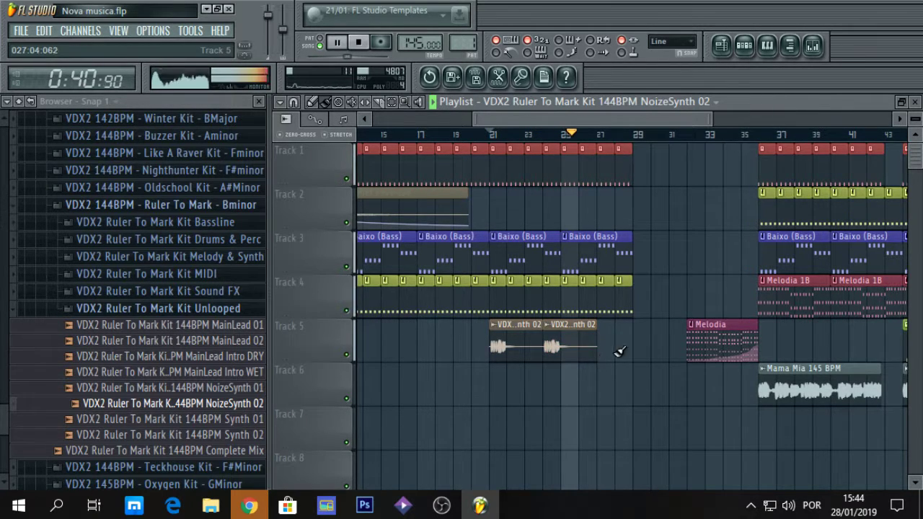
click(608, 389)
drag(613, 370, 611, 340)
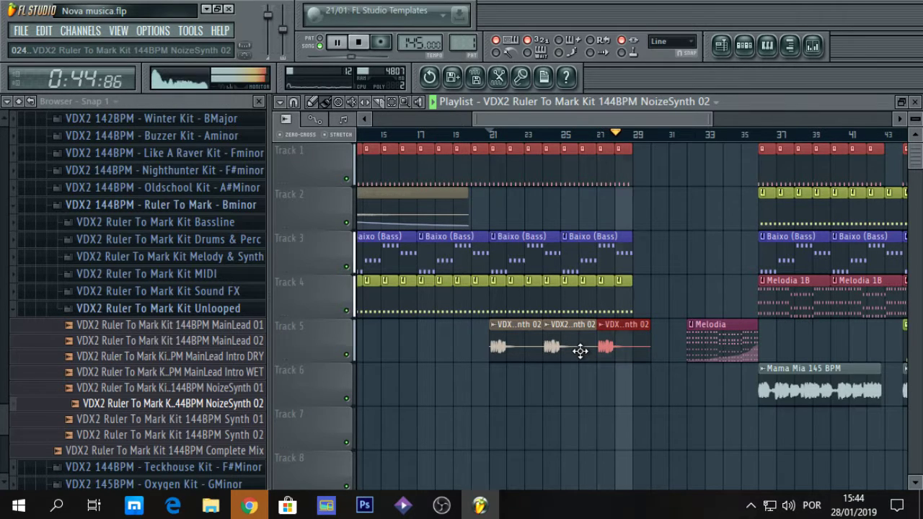
key(space)
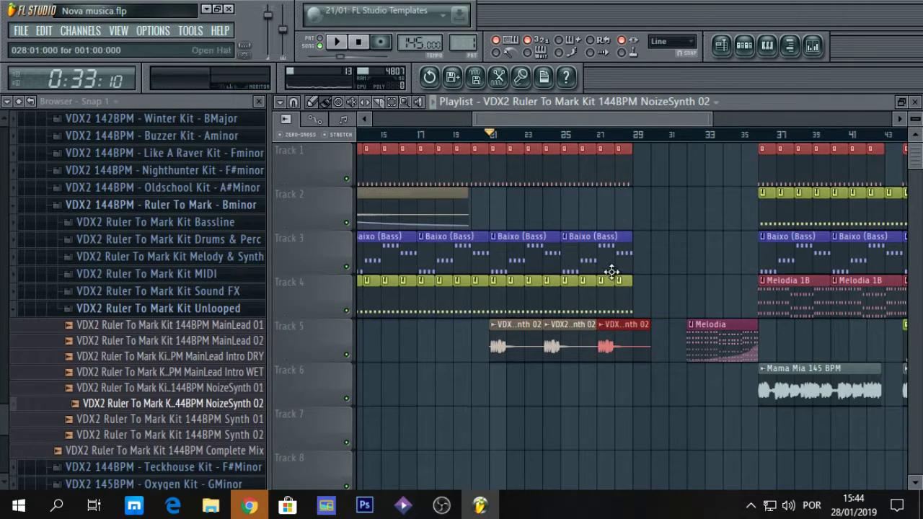
Step: Play the arrangement from bar 19 to hear the lead-in to the NoizeSynth 02 clips
click(633, 136)
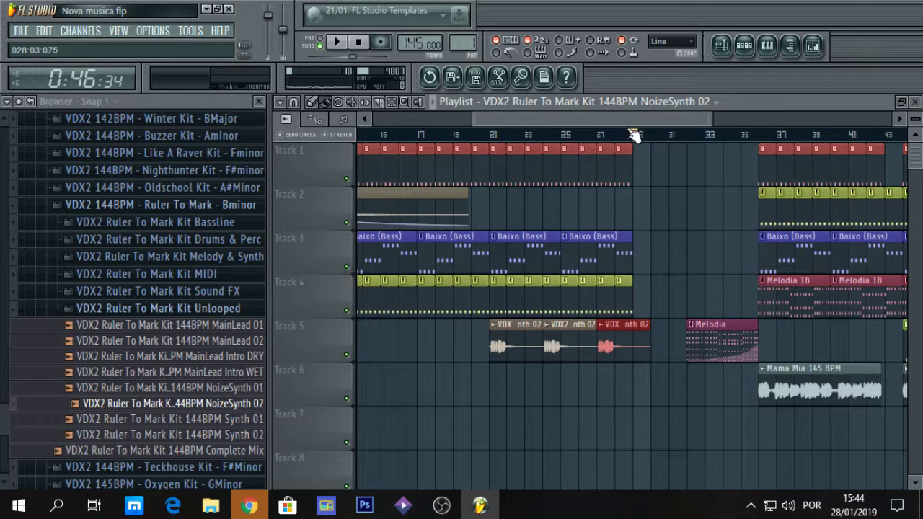
click(456, 136)
key(space)
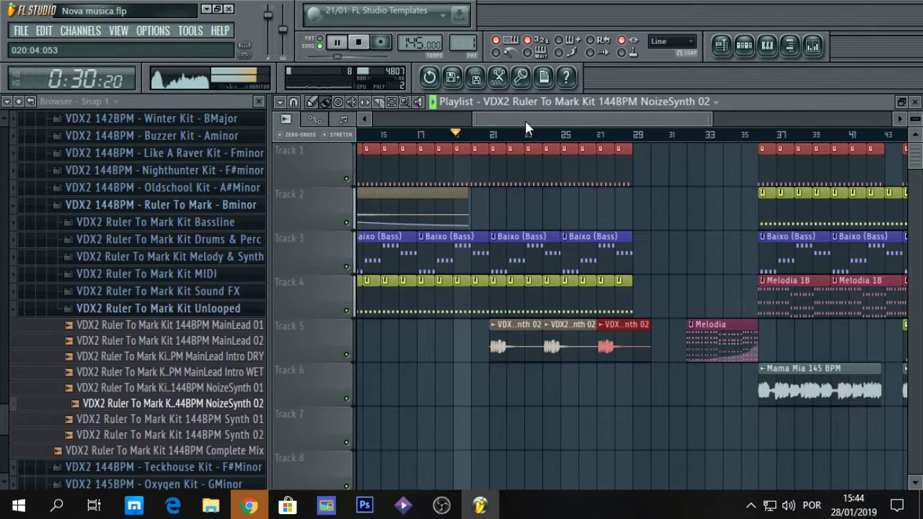
drag(525, 120, 510, 122)
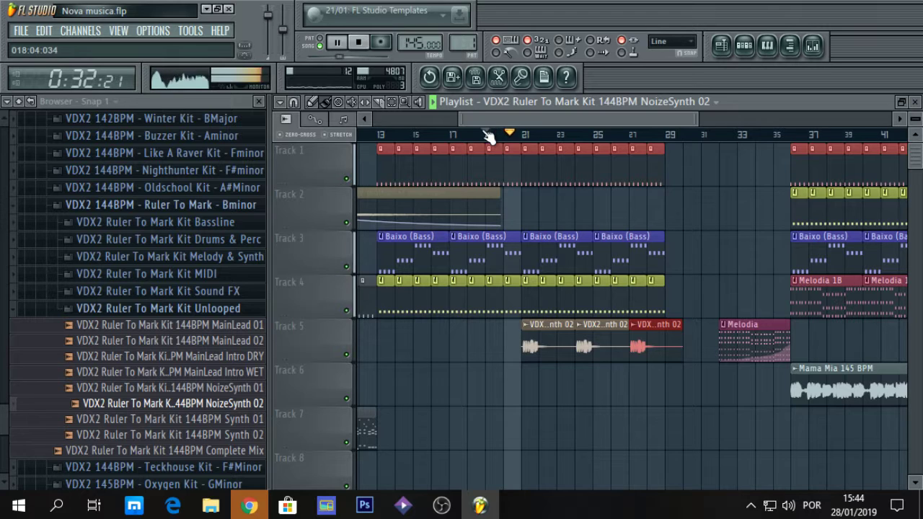
Step: Space four NoizeSynth 02 clips on Track 5 to start at bars 21, 23, 25 and 27 while playing the section
key(space)
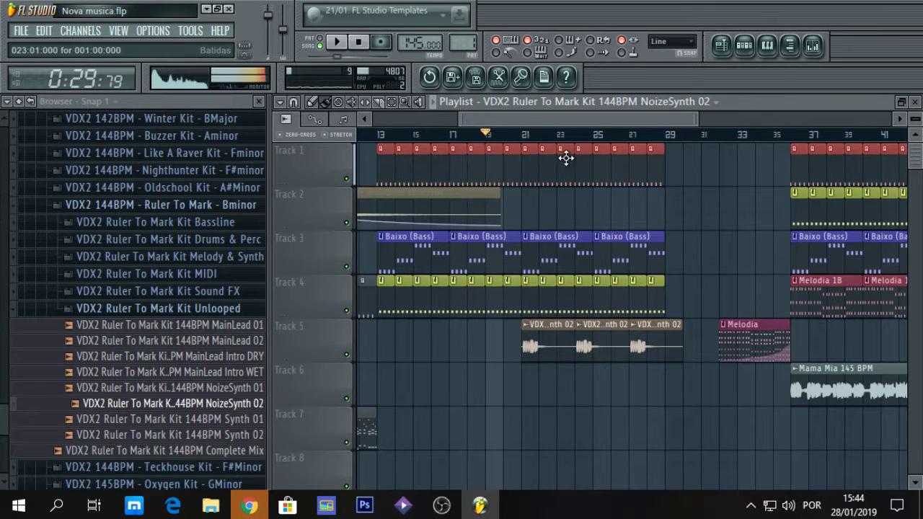
drag(460, 120, 501, 123)
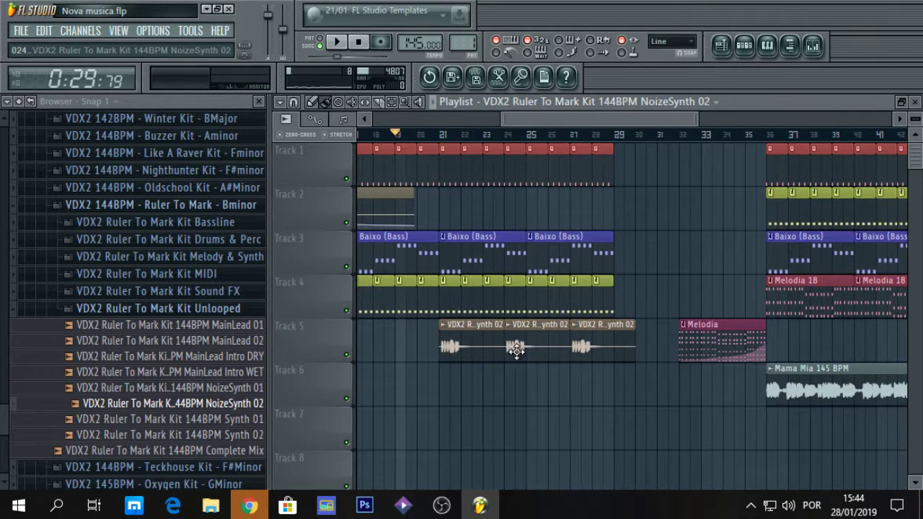
drag(515, 349, 514, 358)
key(space)
mouse_move(597, 344)
mouse_down()
mouse_move(552, 345)
mouse_move(577, 373)
mouse_move(581, 340)
mouse_up()
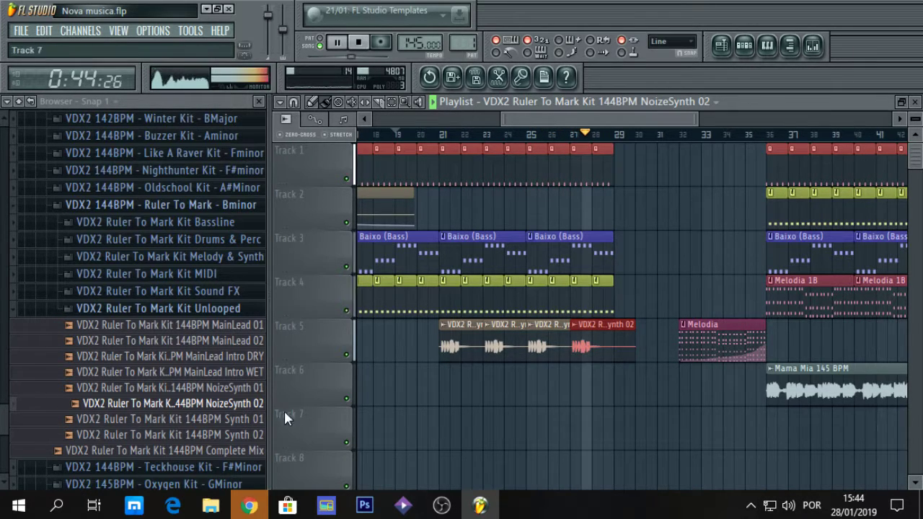
Step: Audition the Ruler To Mark Synth 01 and Synth 02 samples and place Synth 01 on Track 7 around bar 21
key(space)
click(221, 419)
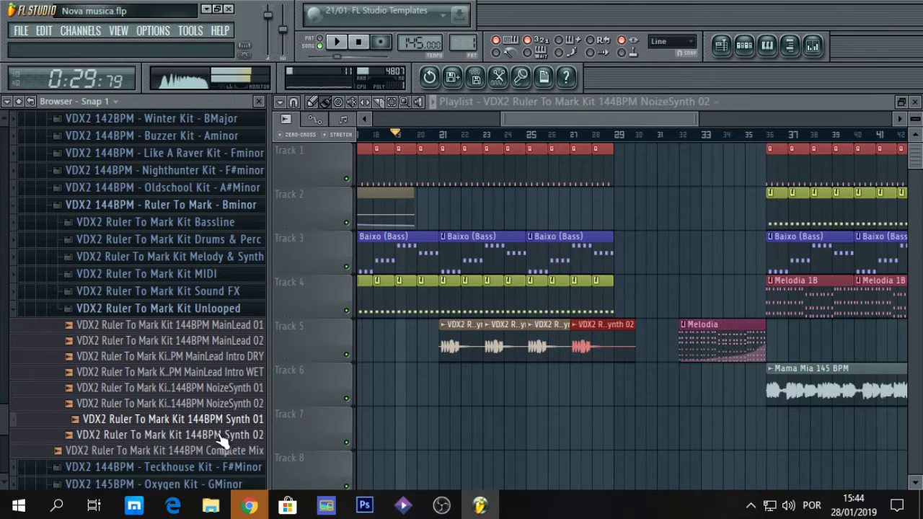
click(224, 434)
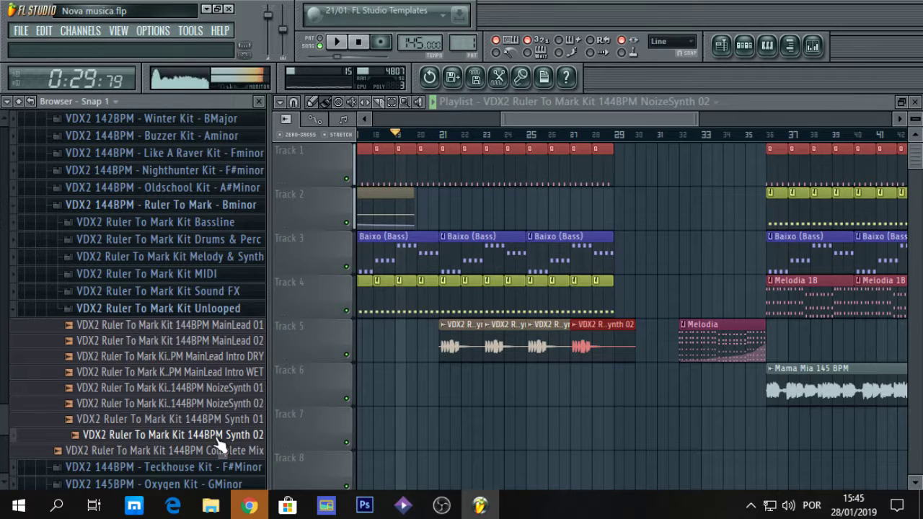
drag(220, 443, 473, 424)
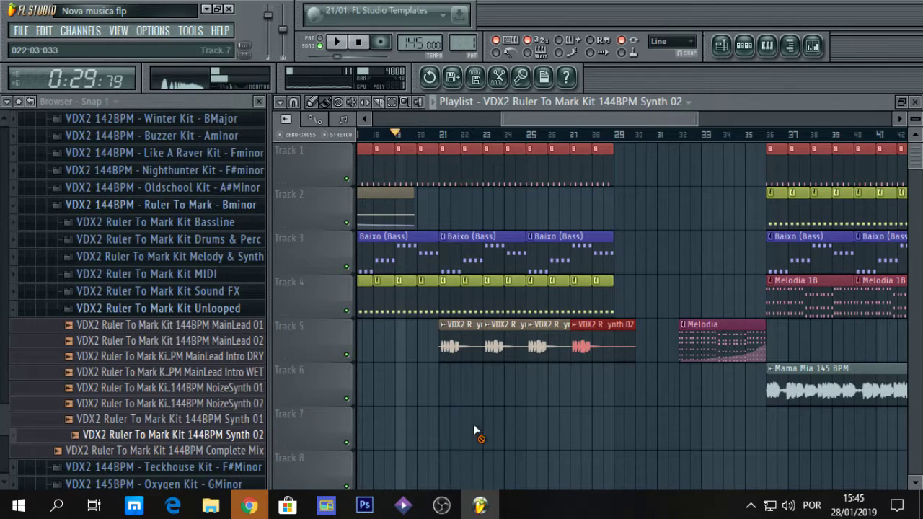
drag(230, 419, 451, 433)
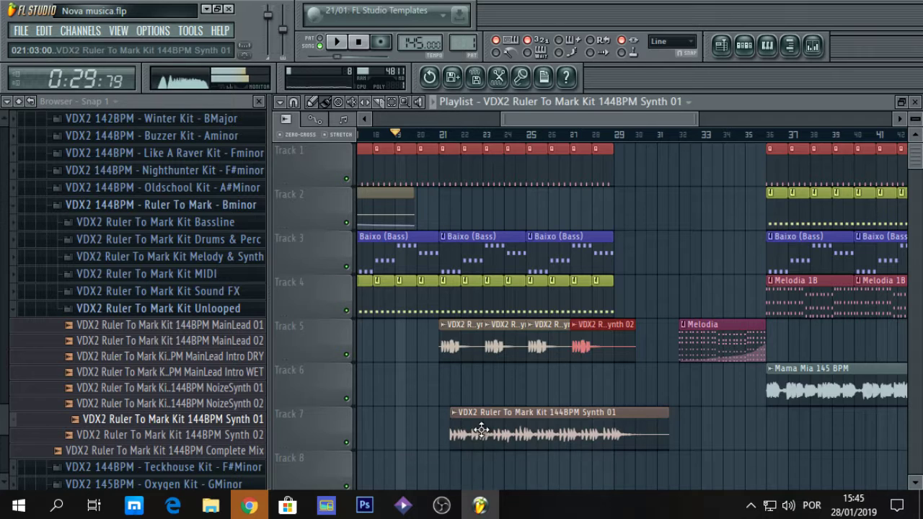
Step: Delete the NoizeSynth 02 and Synth 02 audio clip channels from the project and return to the full-size playlist
double_click(784, 101)
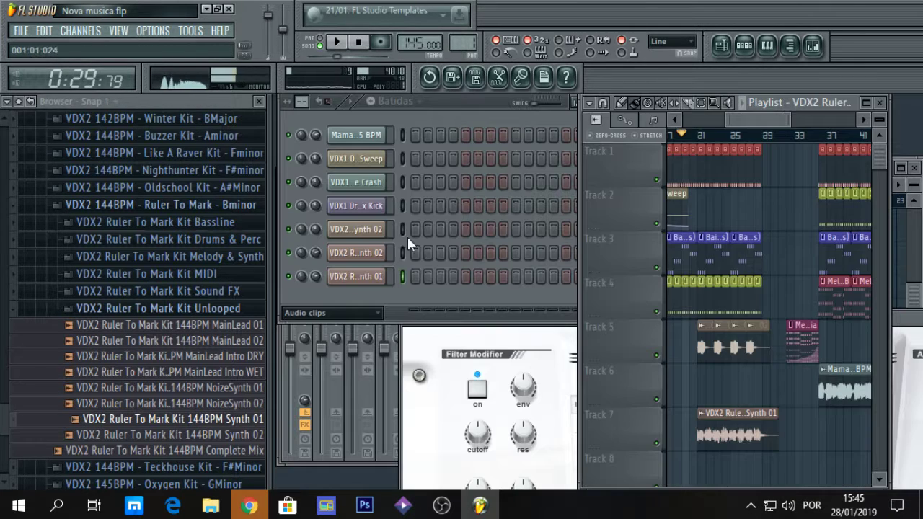
right_click(382, 229)
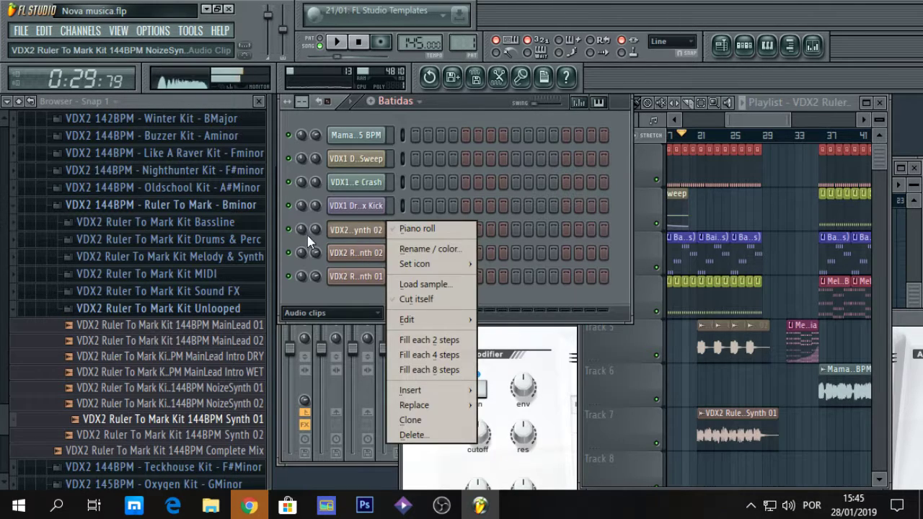
click(413, 435)
key(Return)
right_click(382, 229)
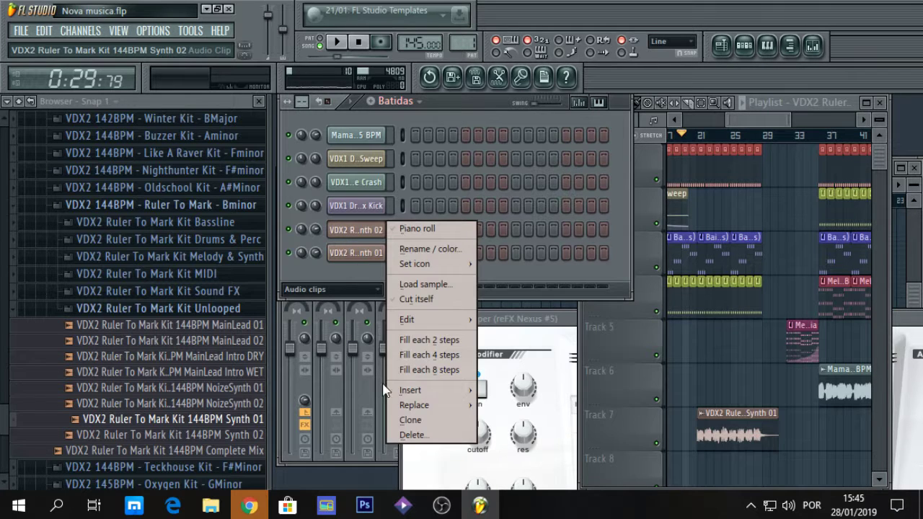
click(412, 434)
key(Return)
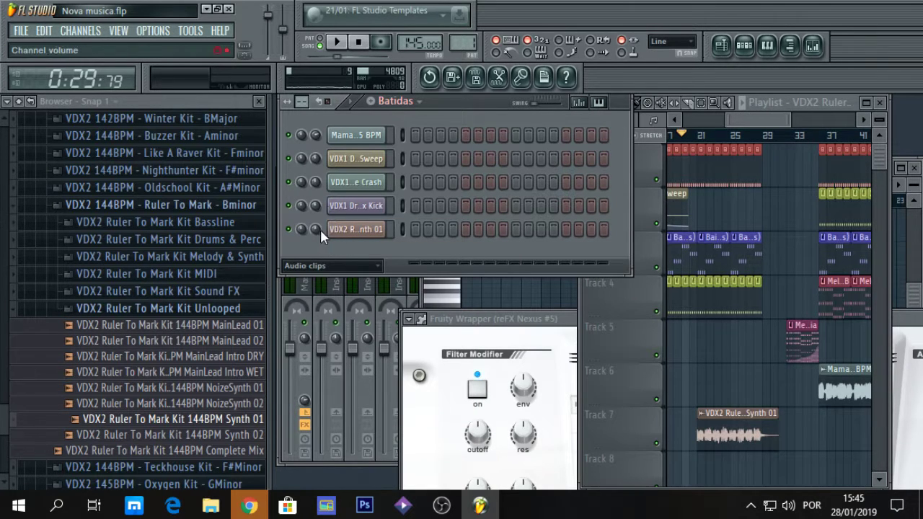
click(865, 102)
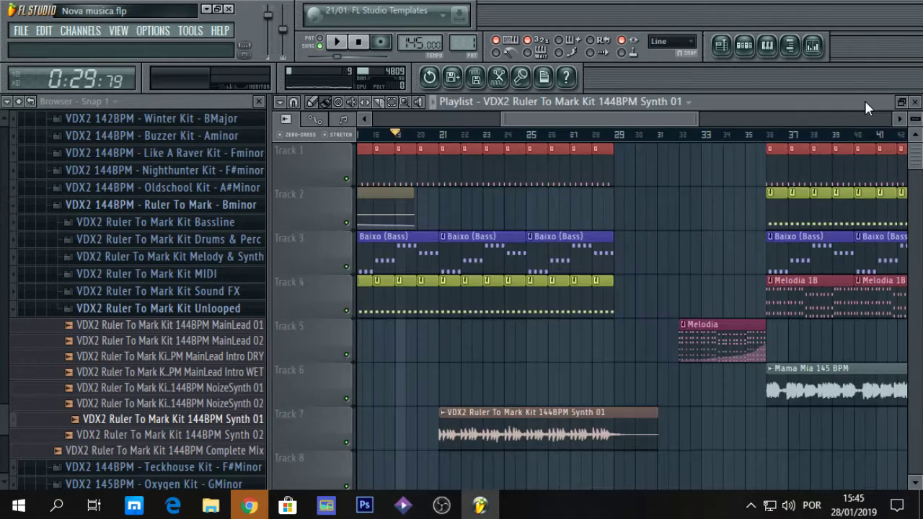
Step: Move the Synth 01 clip to Track 5 at bar 21 and play the arrangement from that bar
drag(446, 422, 456, 334)
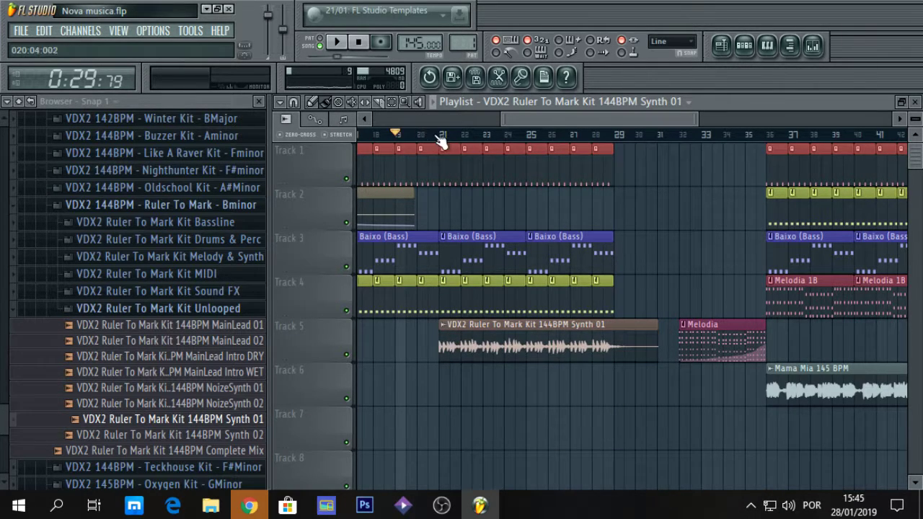
click(441, 142)
key(space)
Step: Save the project under its current name and stop playback
click(21, 30)
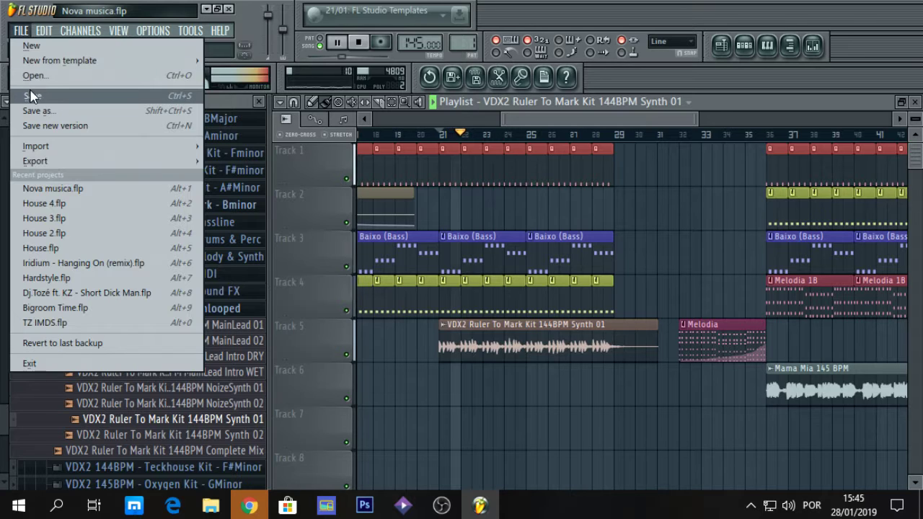
click(31, 96)
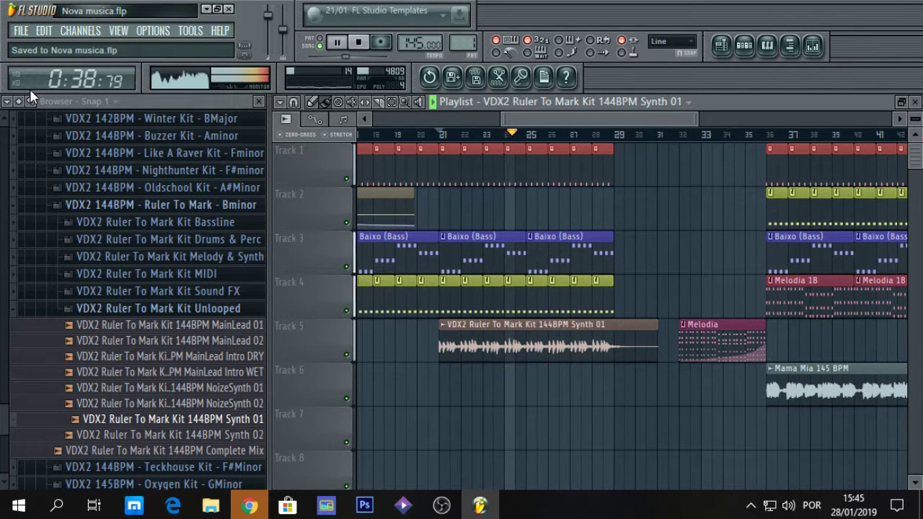
key(space)
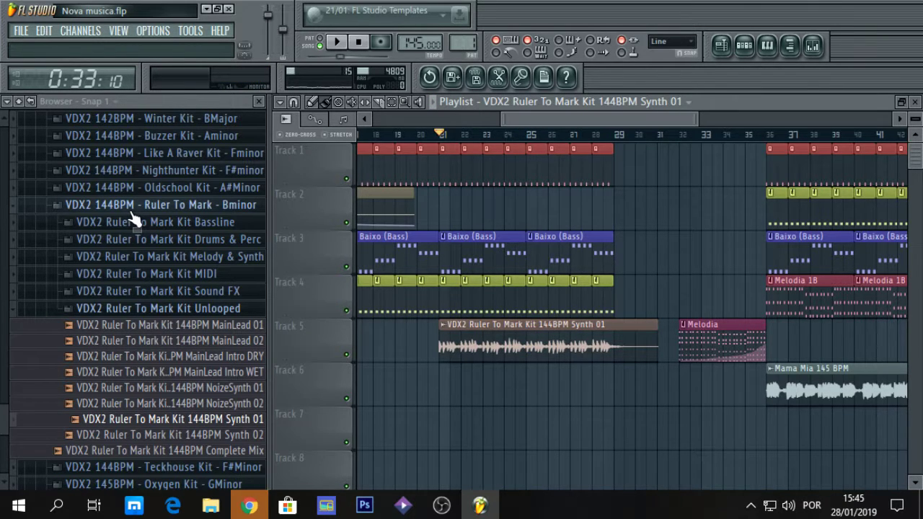
Step: Fit the Synth 01 clip on Track 5 to the 145 BPM project tempo and play it from bar 21 through bar 28
click(442, 326)
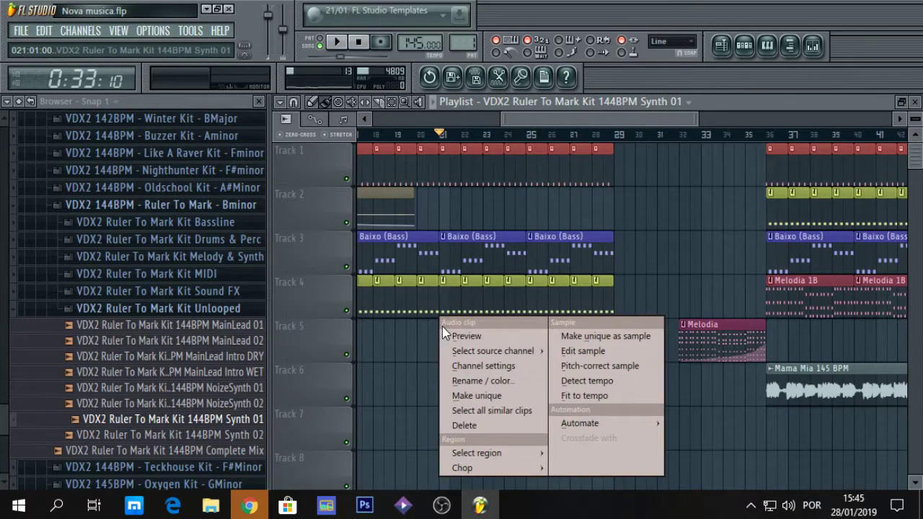
click(586, 393)
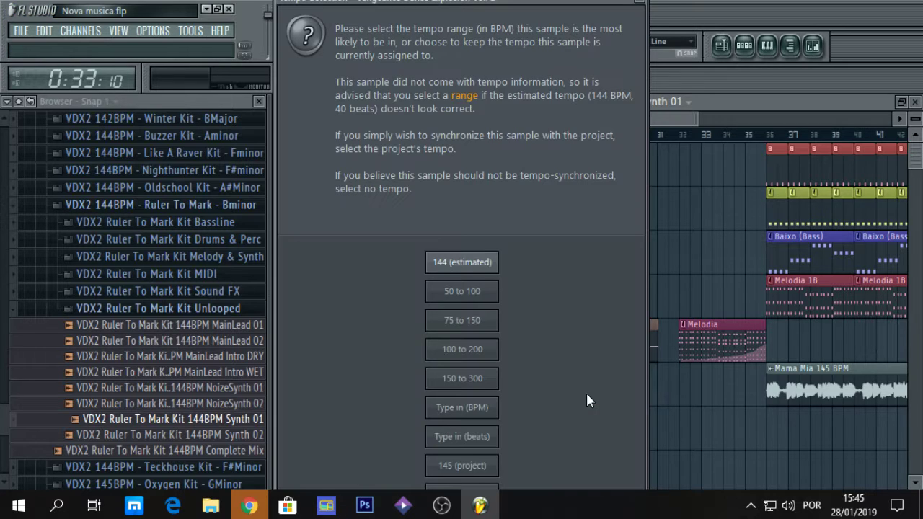
click(463, 465)
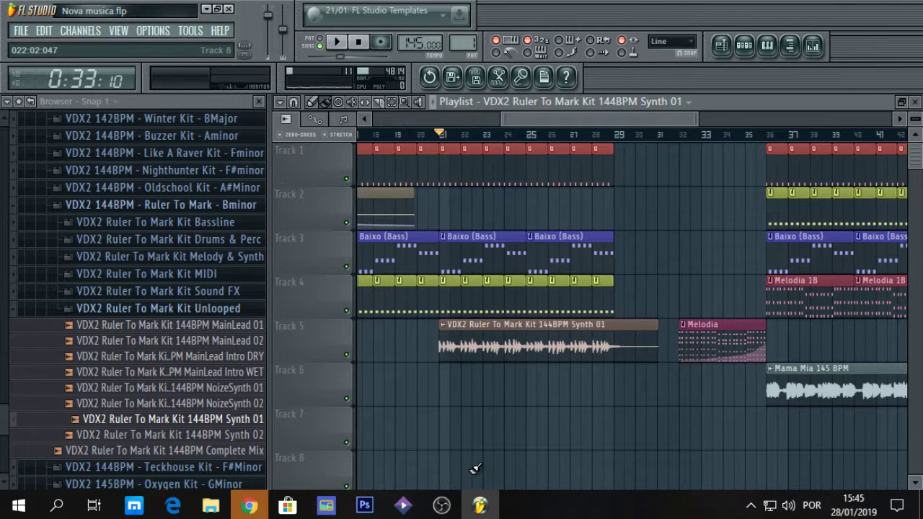
key(space)
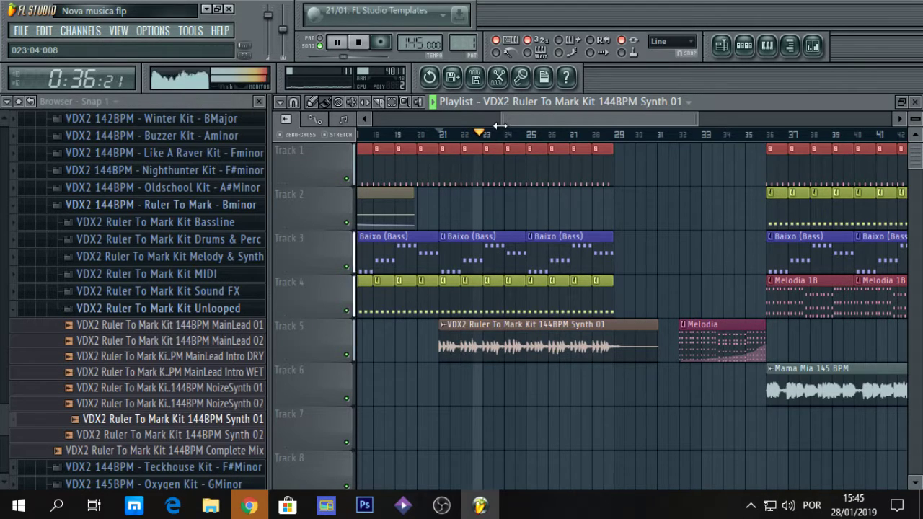
drag(502, 119, 532, 123)
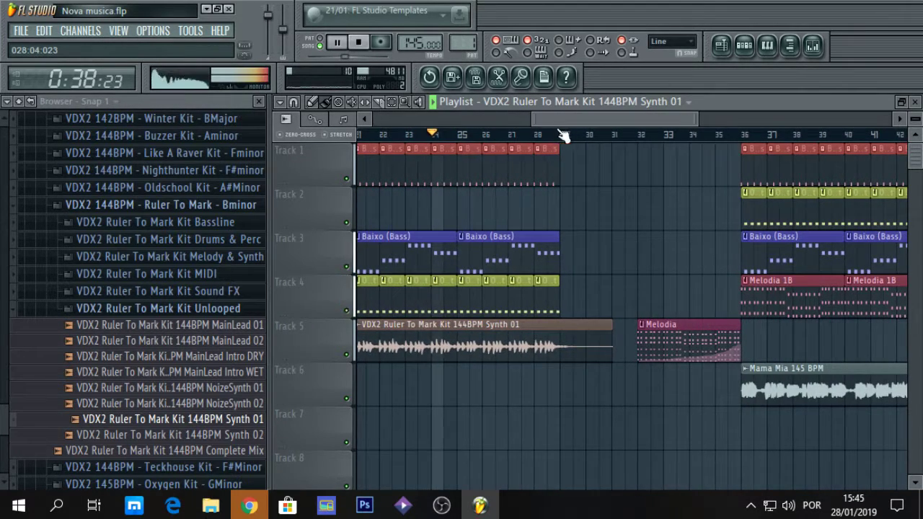
drag(696, 120, 746, 125)
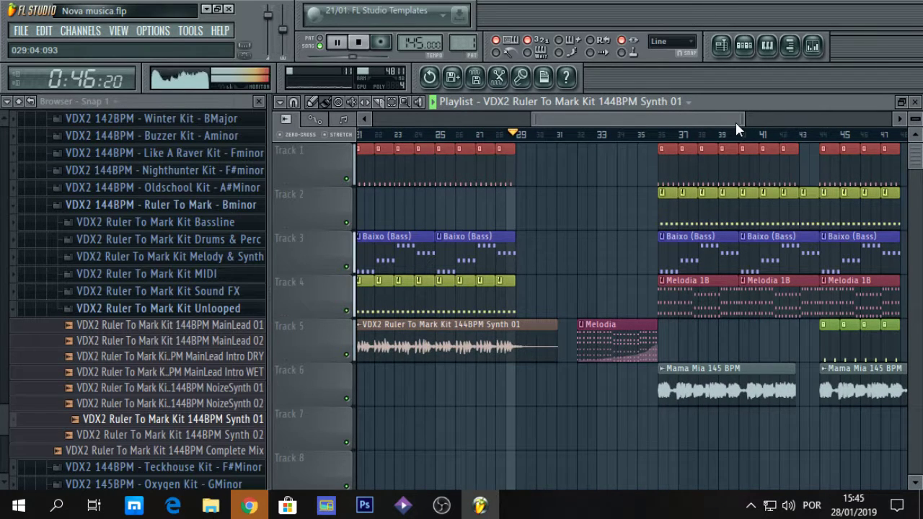
key(space)
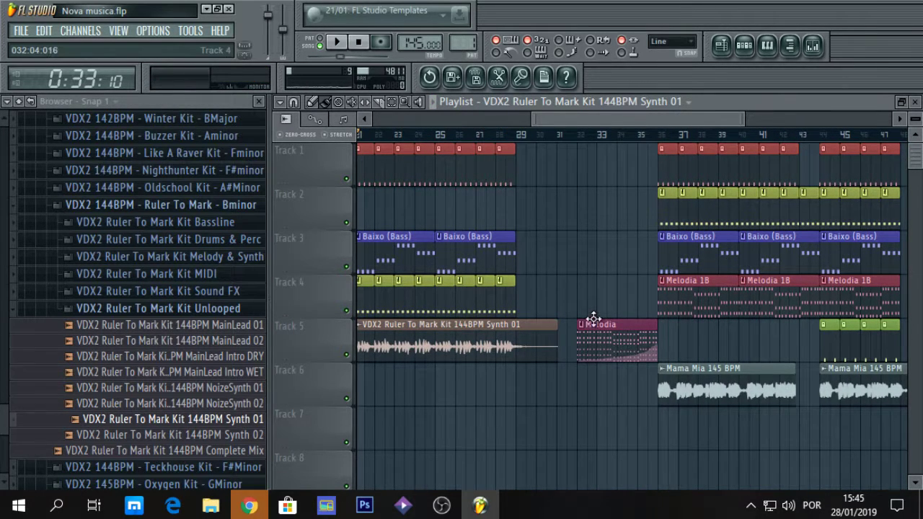
Step: Move the Melodia clip to Track 7 at bar 29 and shift all clips from bar 36 onward to start at bar 33
drag(592, 319, 530, 426)
drag(743, 123, 888, 124)
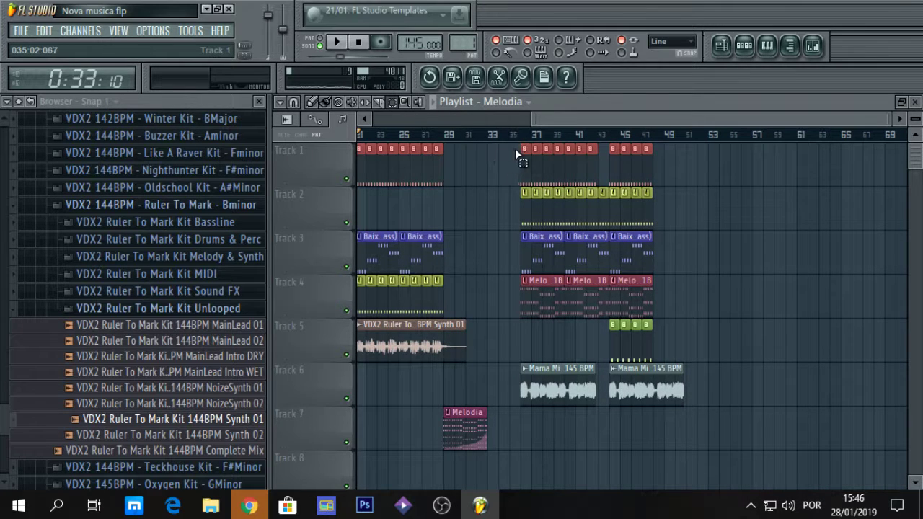
drag(515, 148, 695, 390)
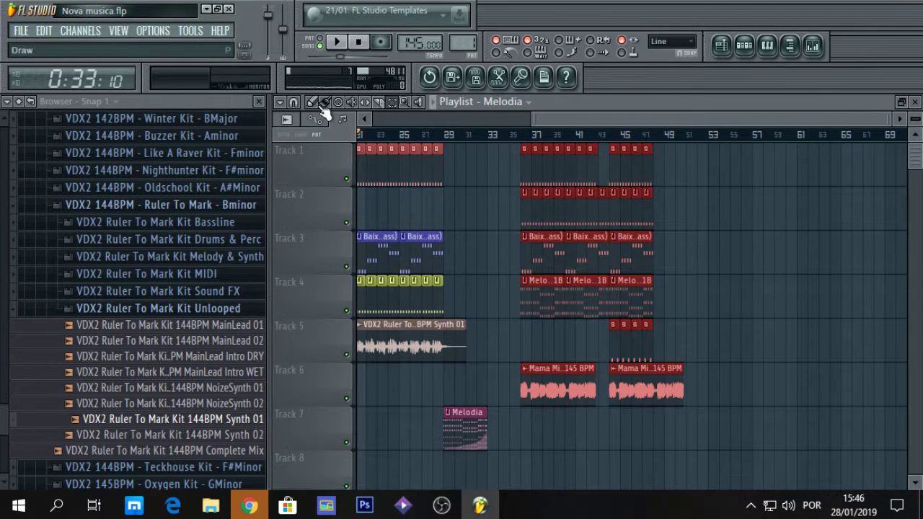
drag(889, 121, 739, 121)
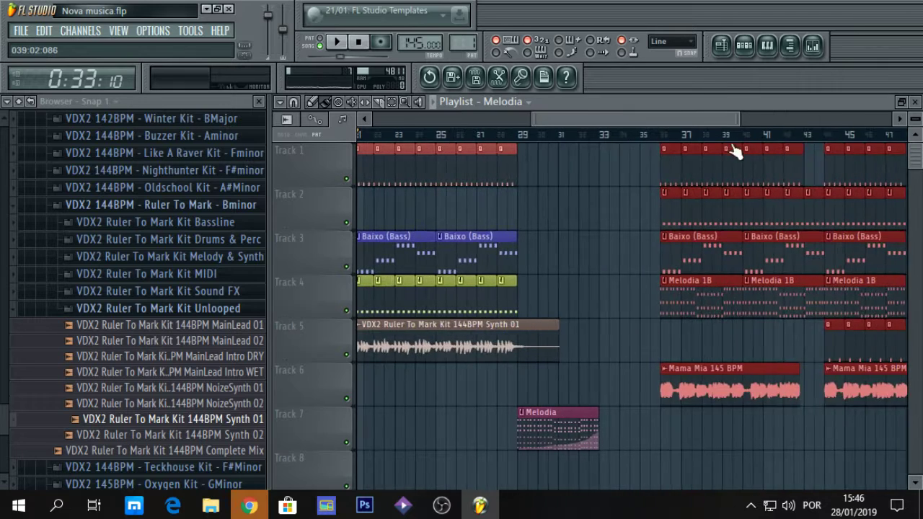
drag(694, 285, 626, 294)
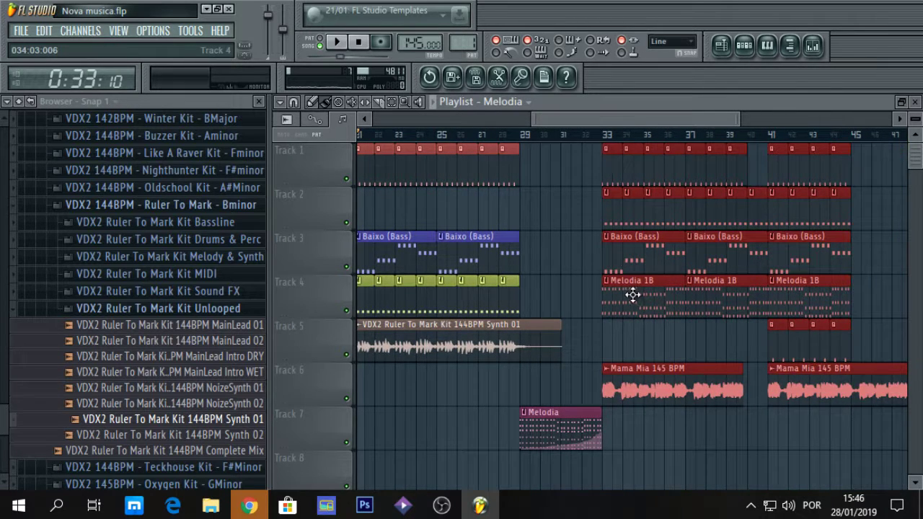
Step: Play the transitions into and out of the Melodia clip, starting around bars 28 and 31
click(573, 137)
key(space)
click(519, 136)
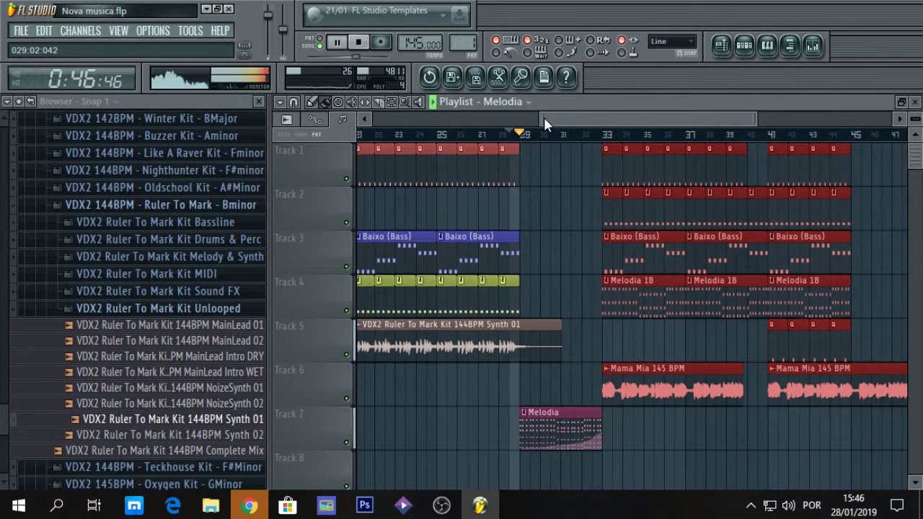
click(573, 135)
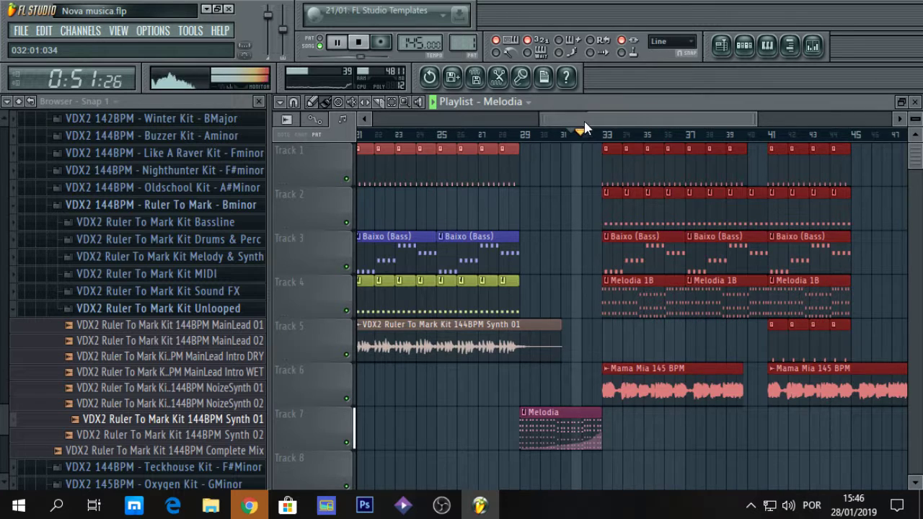
key(space)
Step: Delete the Batidas, Open Hat and Baixo (Bass) clips on Tracks 1, 2 and 3 from bar 33 up to bar 41
right_click(661, 171)
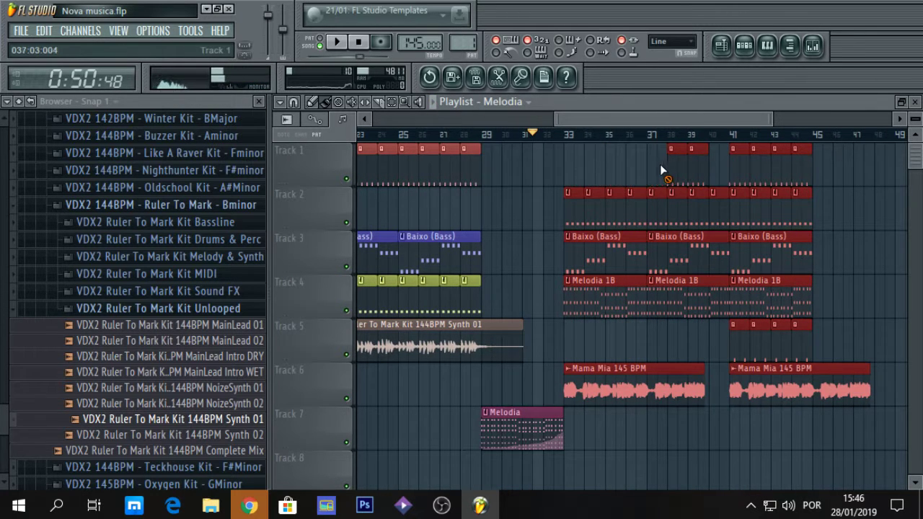
right_click(689, 208)
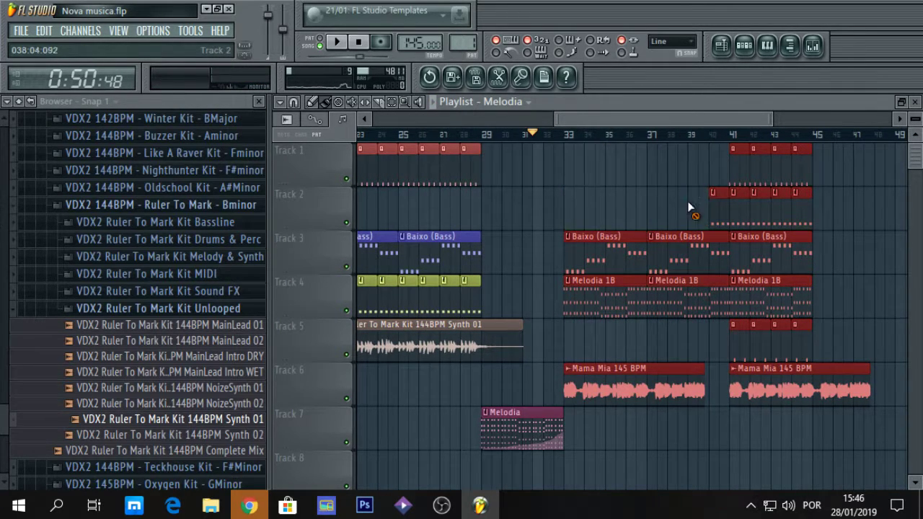
right_click(671, 242)
right_click(615, 243)
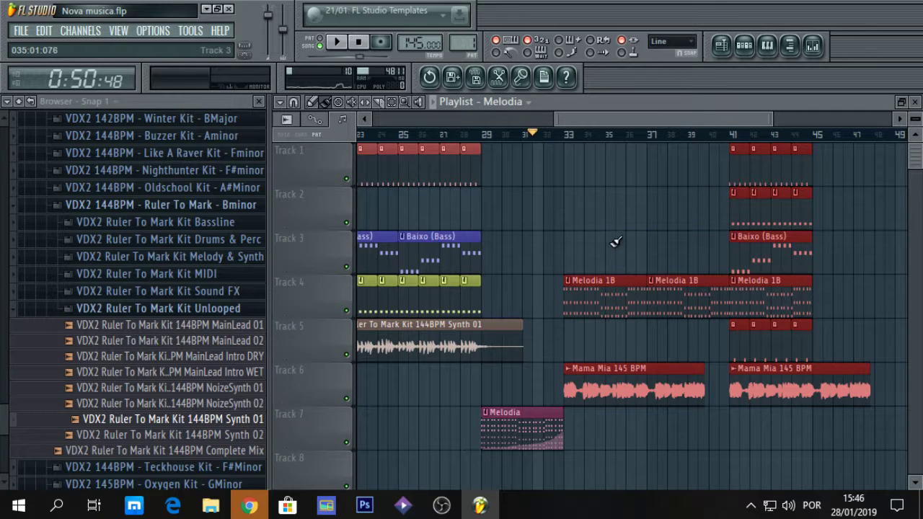
Step: Play the arrangement from bar 32 into the thinned-out vocal section and save the project
click(563, 137)
key(space)
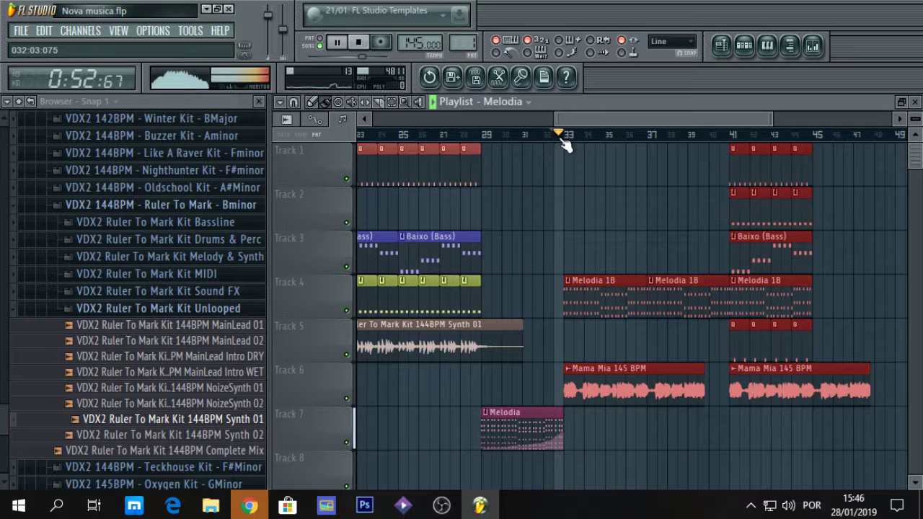
click(21, 31)
click(27, 99)
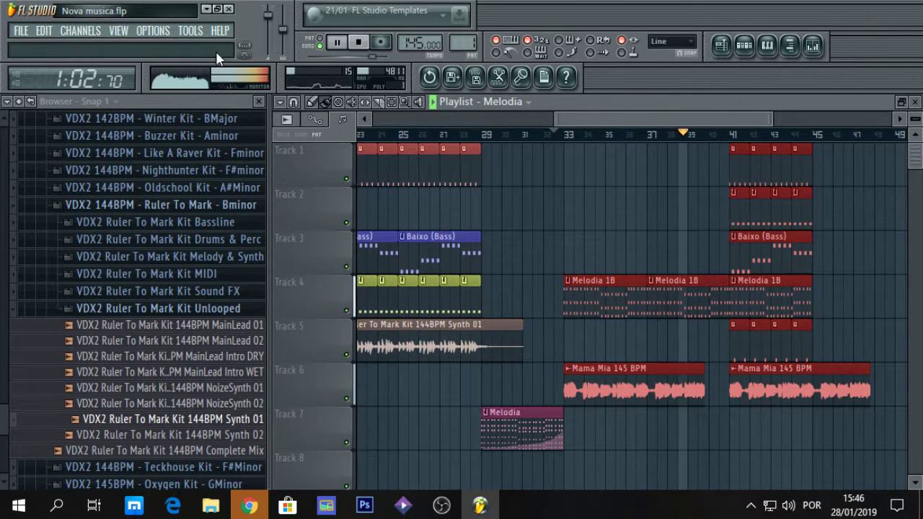
drag(559, 123, 635, 116)
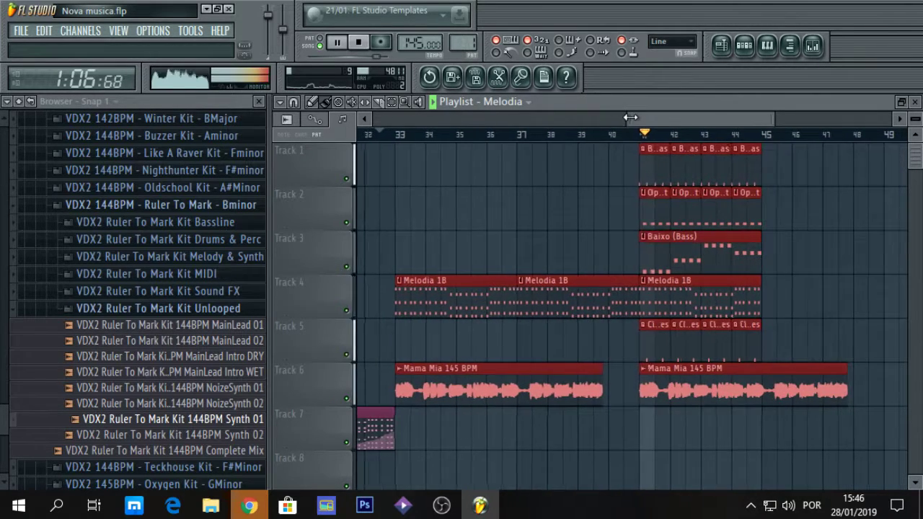
Step: Trim the second Melodia 1B clip on Track 4 to end at bar 40 and move the clips from bar 41 onward to start at bar 40
key(space)
click(567, 191)
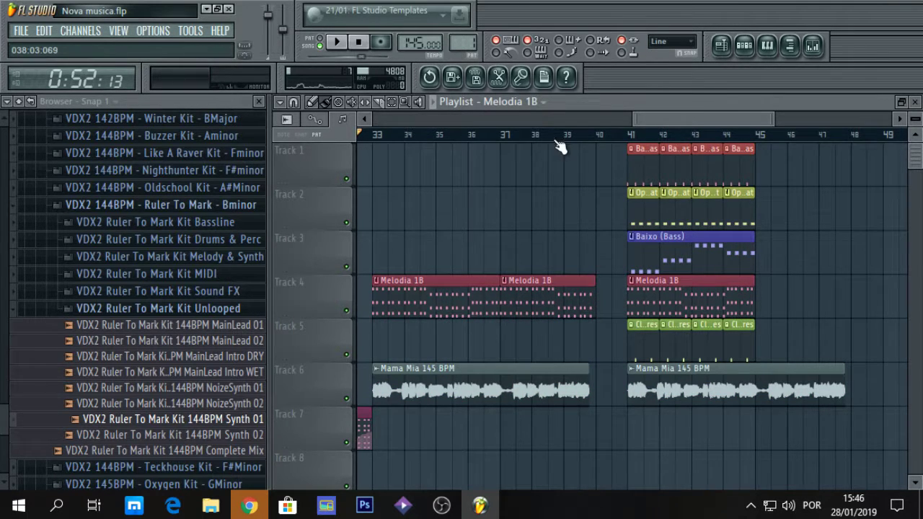
click(396, 103)
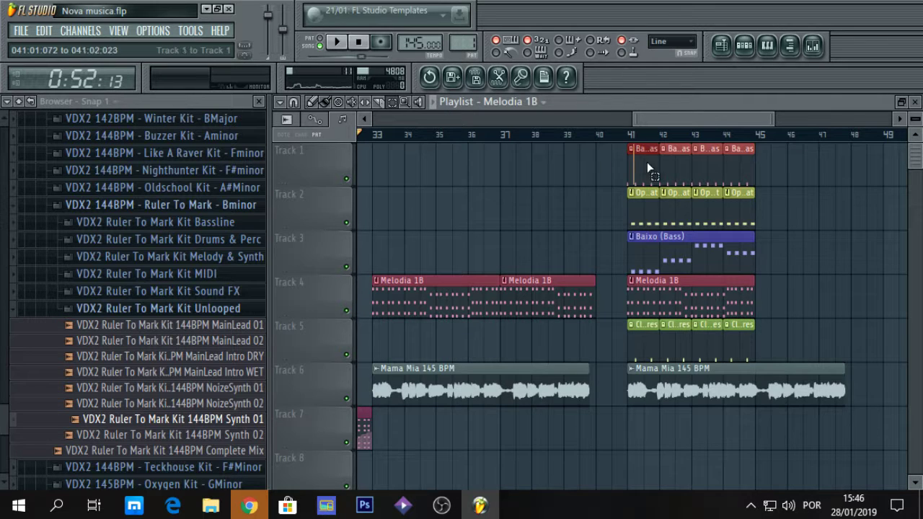
drag(647, 166, 844, 392)
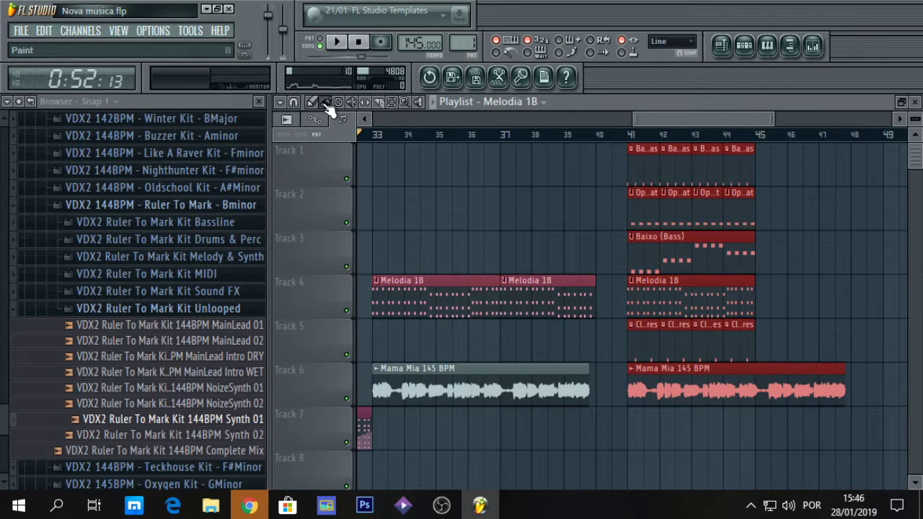
drag(649, 172, 618, 179)
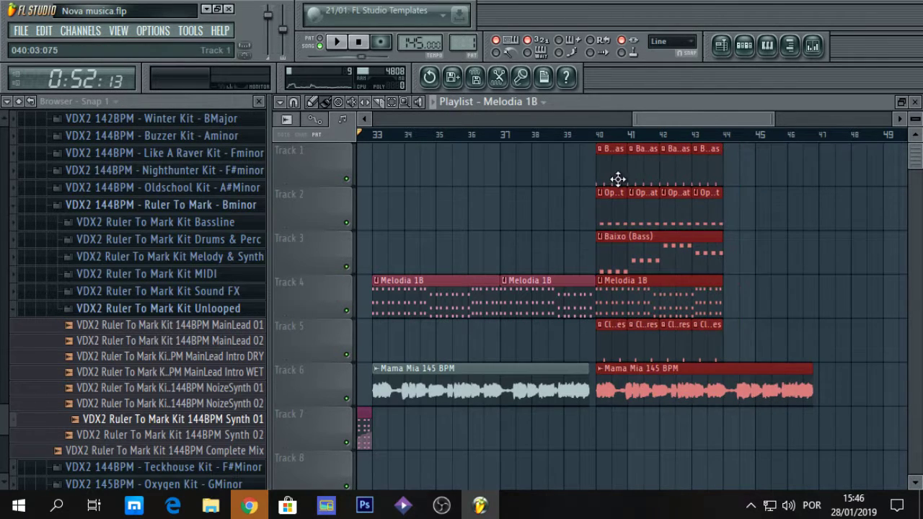
Step: Play from just before bar 40 and repeat the Batidas and Open Hat clips on Tracks 1 and 2 from bar 44 up to bar 47
click(583, 139)
click(766, 201)
click(606, 152)
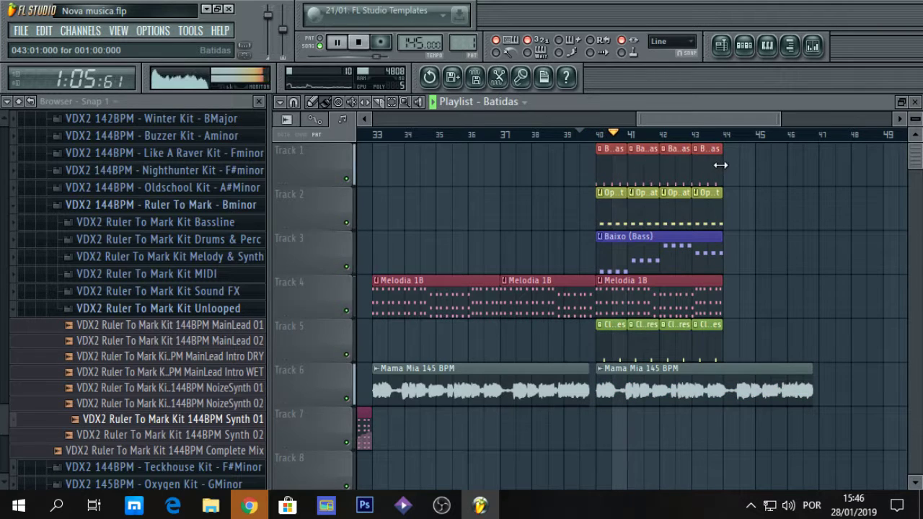
drag(728, 152, 805, 164)
click(710, 212)
click(739, 200)
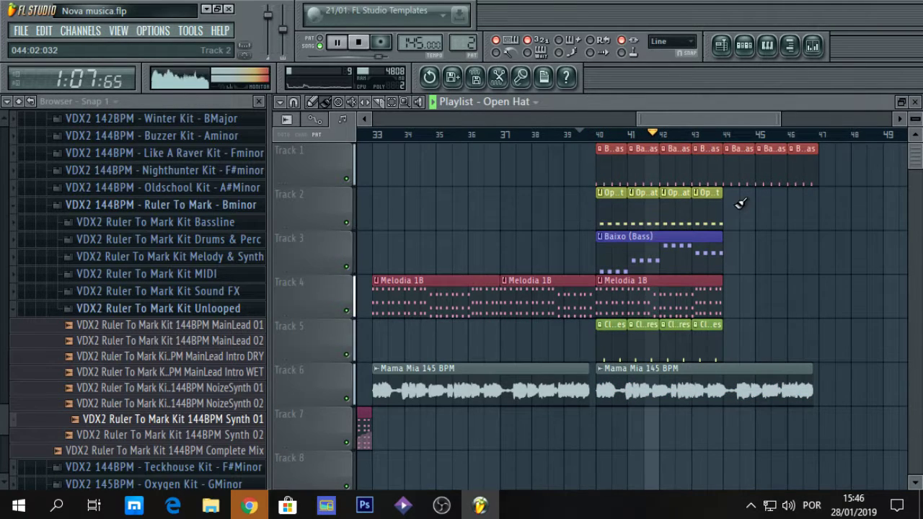
drag(739, 200, 807, 199)
Step: Repeat the Baixo (Bass), Melodia 1B and Claps e Snares clips on Tracks 3, 4 and 5 from bar 44 up to bar 48
click(721, 241)
click(729, 242)
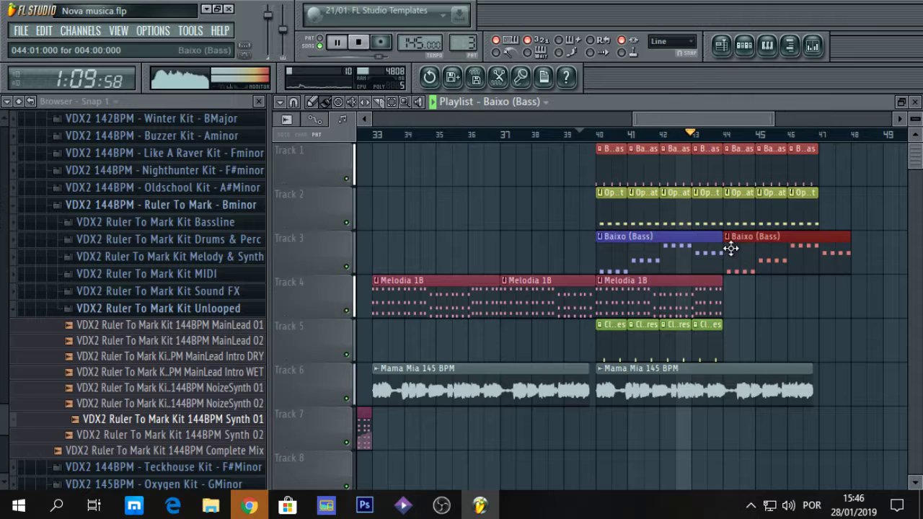
click(718, 284)
click(730, 285)
click(712, 349)
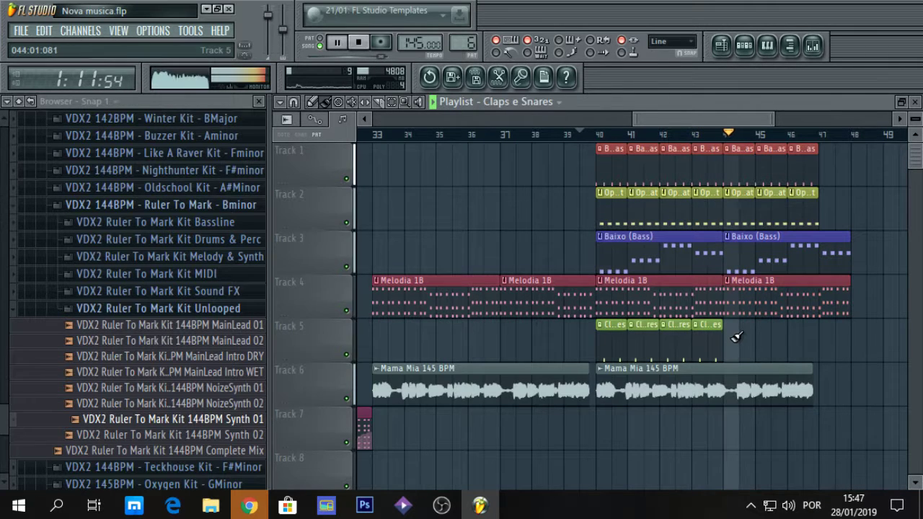
drag(730, 339, 840, 339)
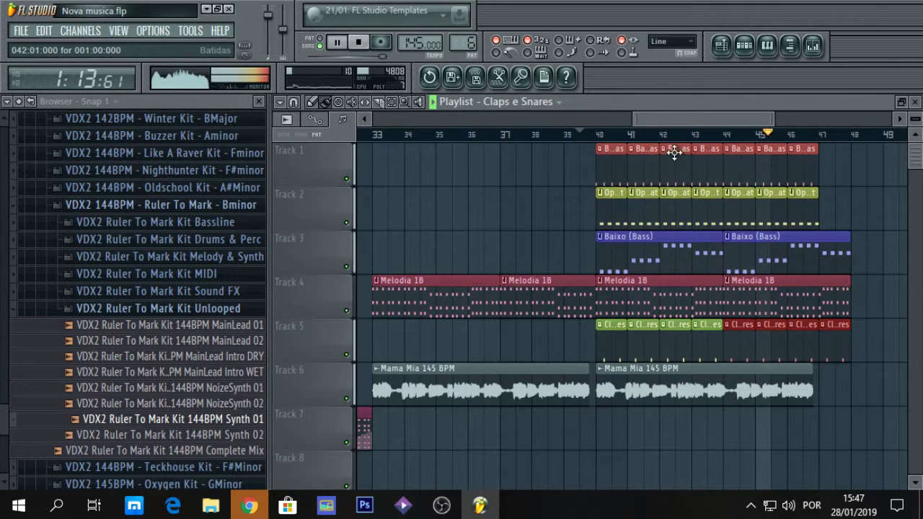
Step: Add an Open Hat clip on Track 2 at bar 47 and delete the Claps e Snares clip at bar 47 on Track 5
click(691, 192)
click(711, 194)
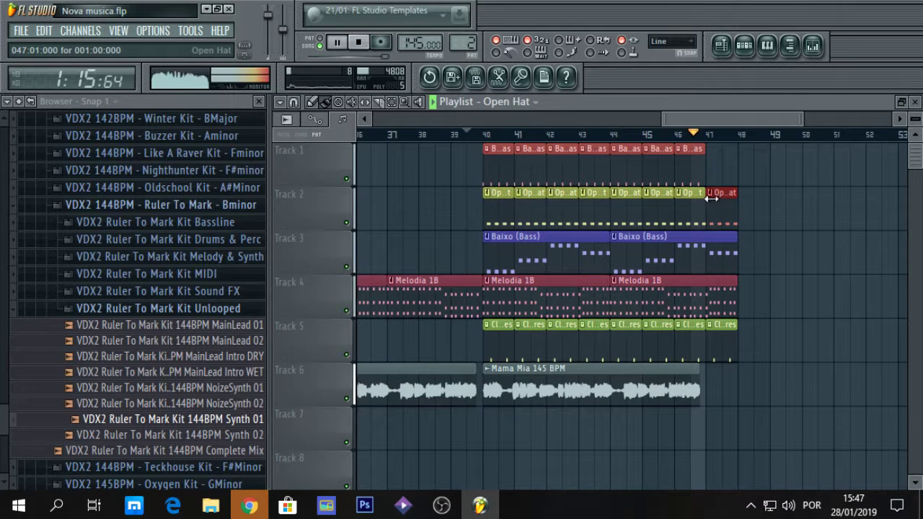
drag(694, 123, 687, 121)
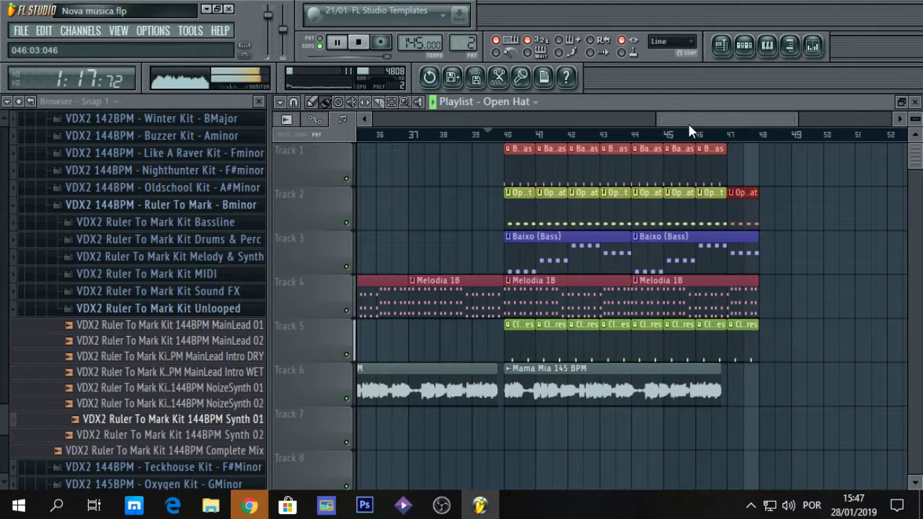
key(space)
right_click(738, 344)
click(727, 134)
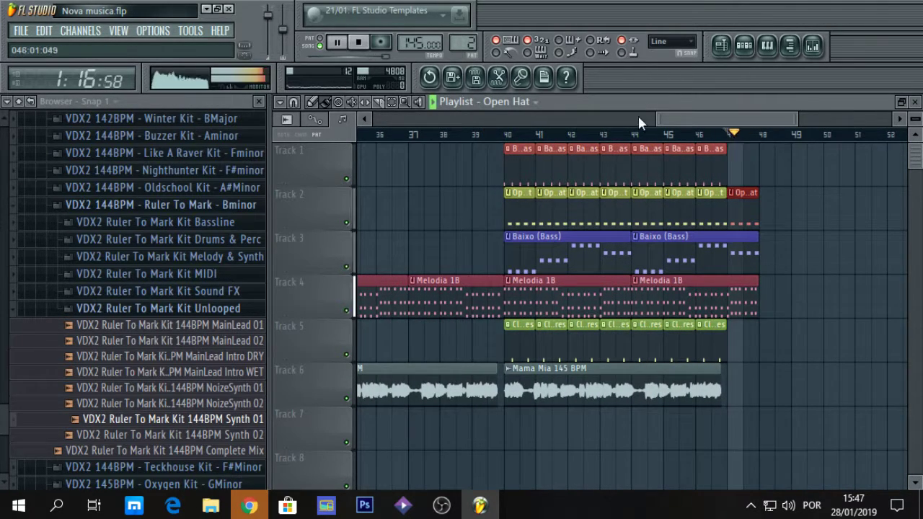
click(20, 30)
click(173, 96)
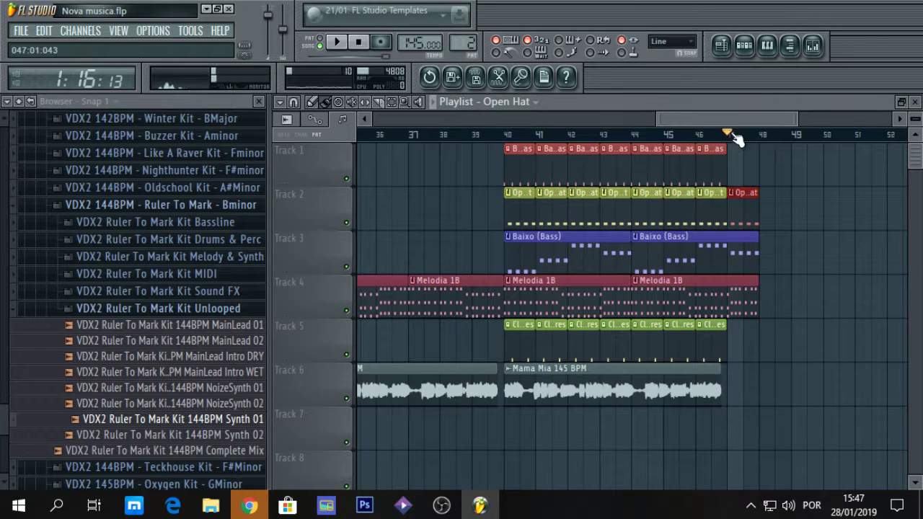
Step: Play the intro melody from bar 5 and place another Melodia 3 clip on Track 6 at bar 48
drag(721, 122, 303, 129)
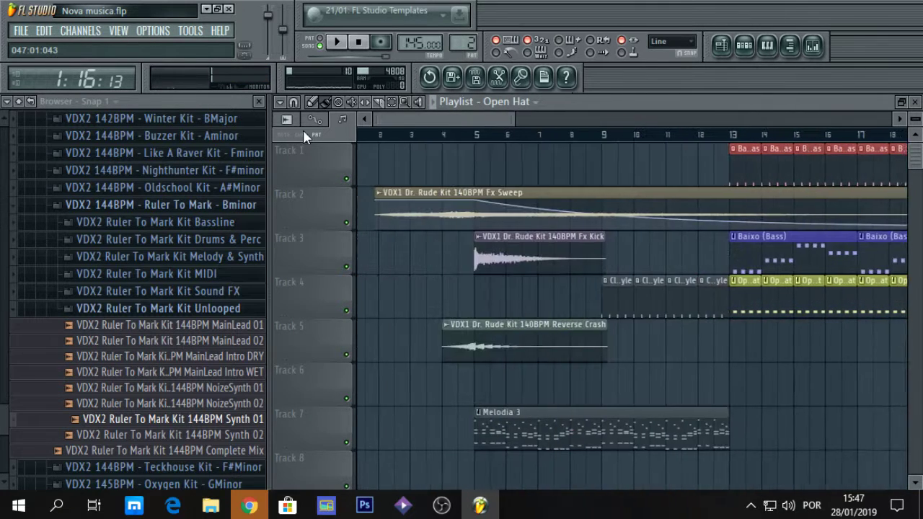
click(484, 136)
key(space)
key(space)
drag(519, 122, 604, 121)
drag(414, 123, 769, 150)
click(560, 376)
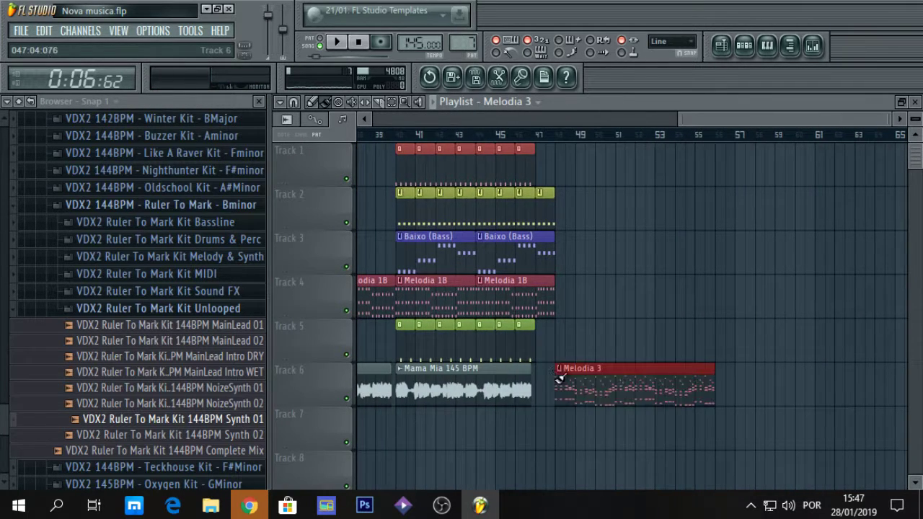
Step: Play from bar 48 and add Batidas and Baixo (Bass) clips on Tracks 1 and 3 from bar 48 up to bar 56
click(558, 137)
key(space)
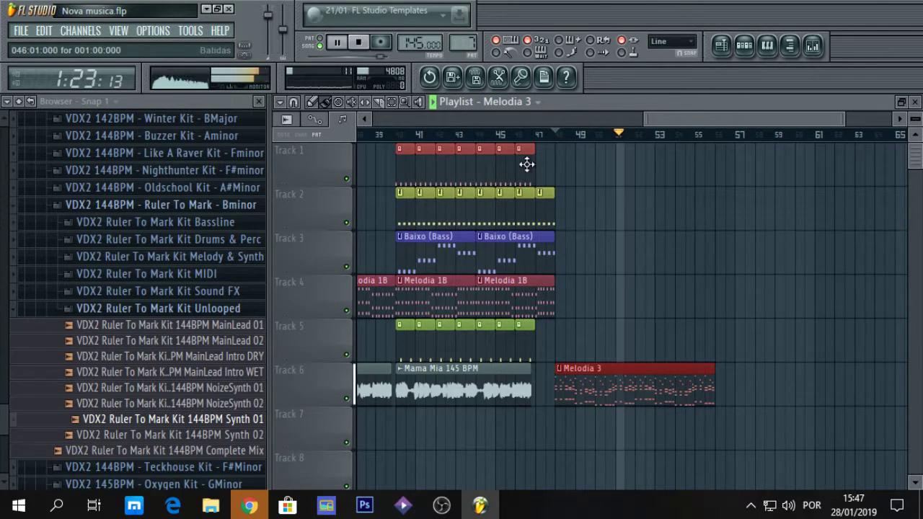
key(space)
drag(574, 159, 687, 162)
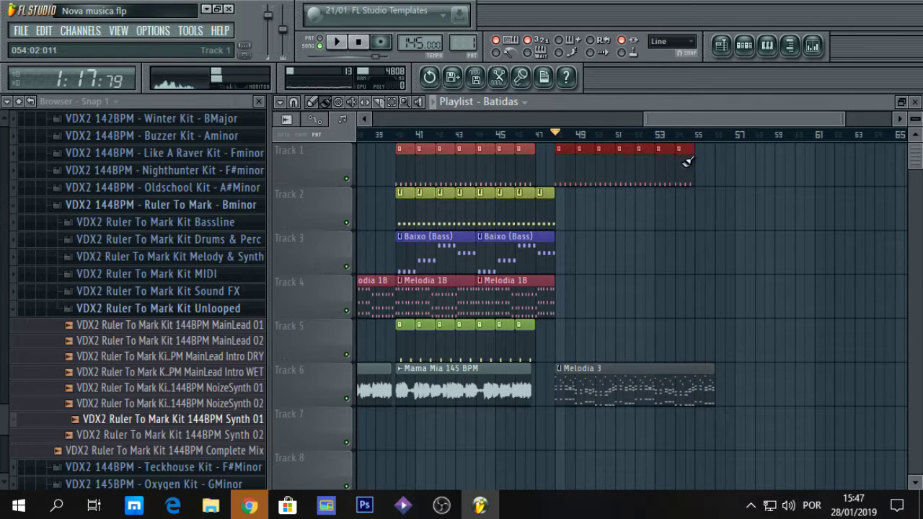
drag(554, 238, 680, 237)
key(space)
key(space)
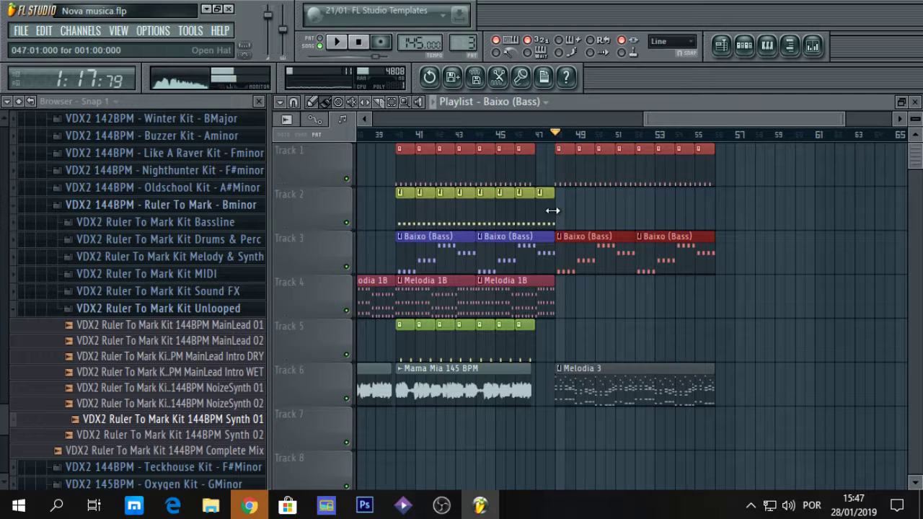
Step: Add Open Hat clips on Track 2 and Claps e Snares clips on Track 5 from bar 48 up to bar 56
click(550, 205)
drag(566, 204, 687, 206)
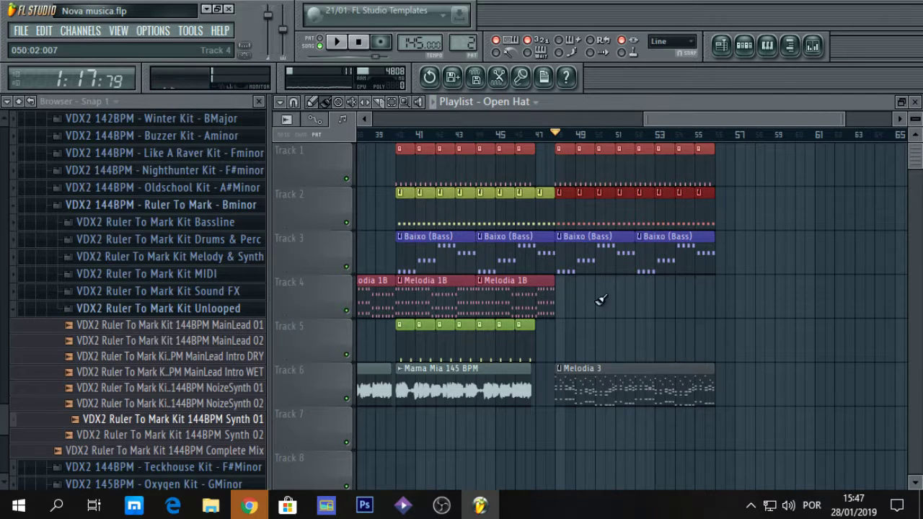
click(521, 338)
key(space)
drag(556, 325, 702, 325)
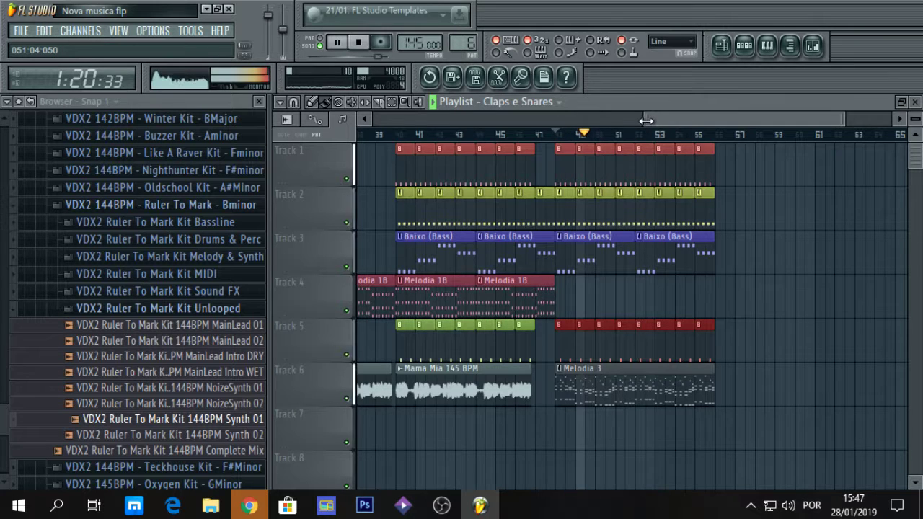
Step: Play through the Melodia 3 section and delete the last Batidas clip on Track 1 at bar 55
drag(645, 120, 670, 122)
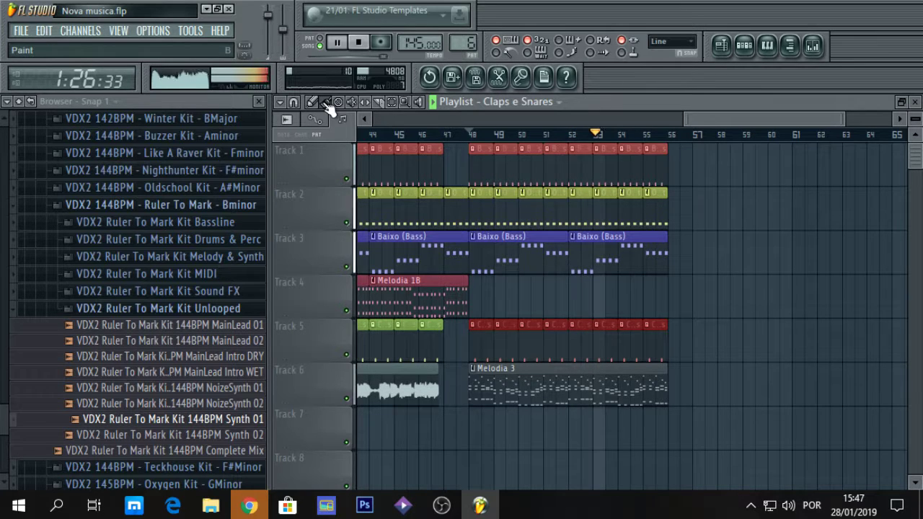
click(21, 31)
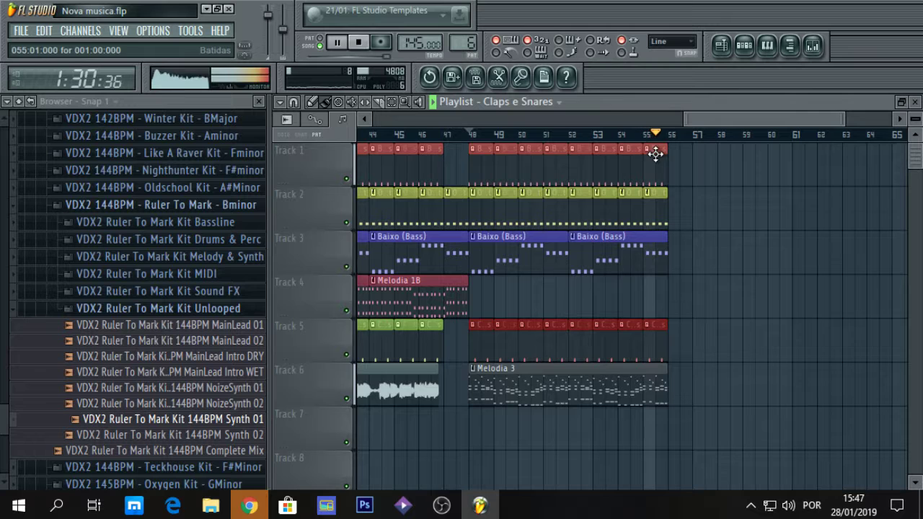
key(space)
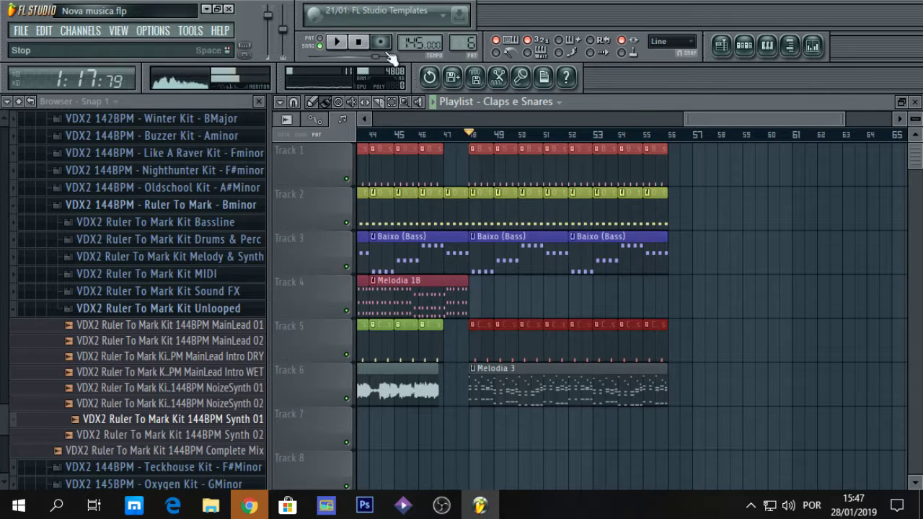
click(648, 137)
key(space)
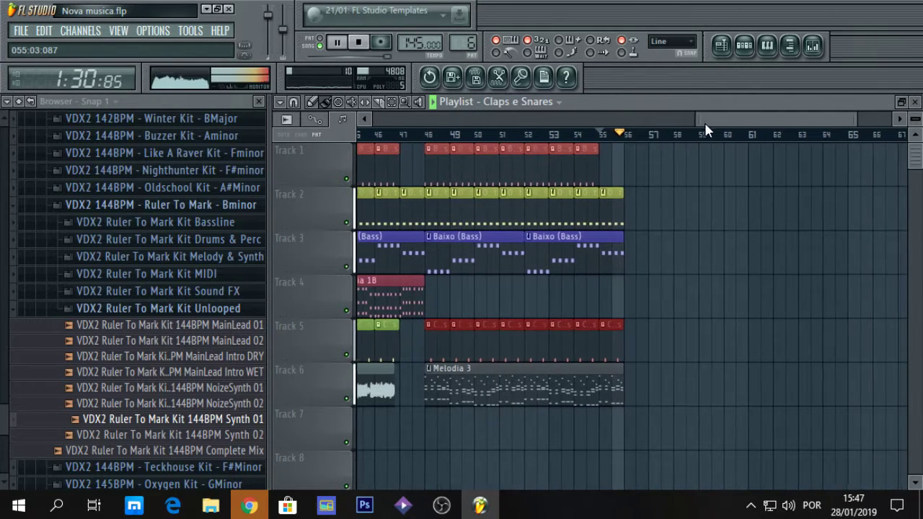
key(space)
Step: Duplicate the Batidas, Baixo (Bass), Open Hat and Synth 01 clips that start at bar 21 onward and place the copies at bar 56
drag(704, 124, 505, 131)
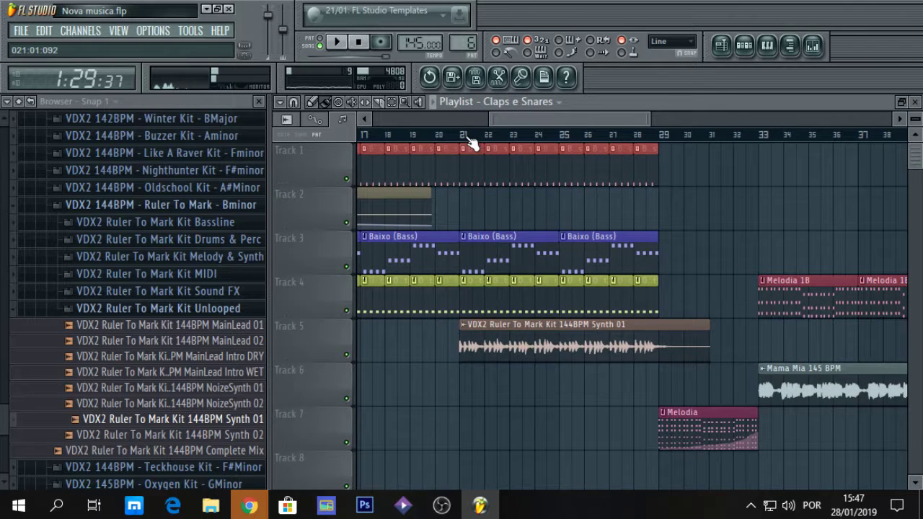
click(461, 136)
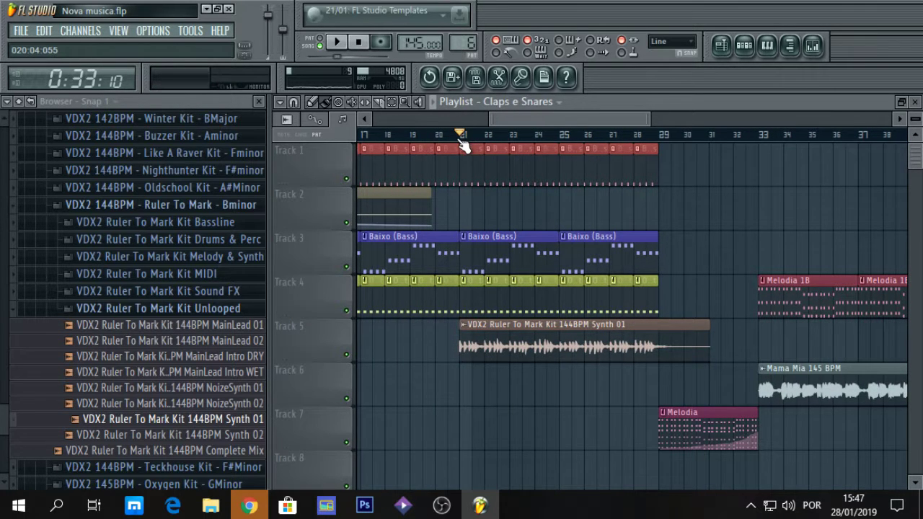
click(394, 103)
drag(462, 157, 682, 333)
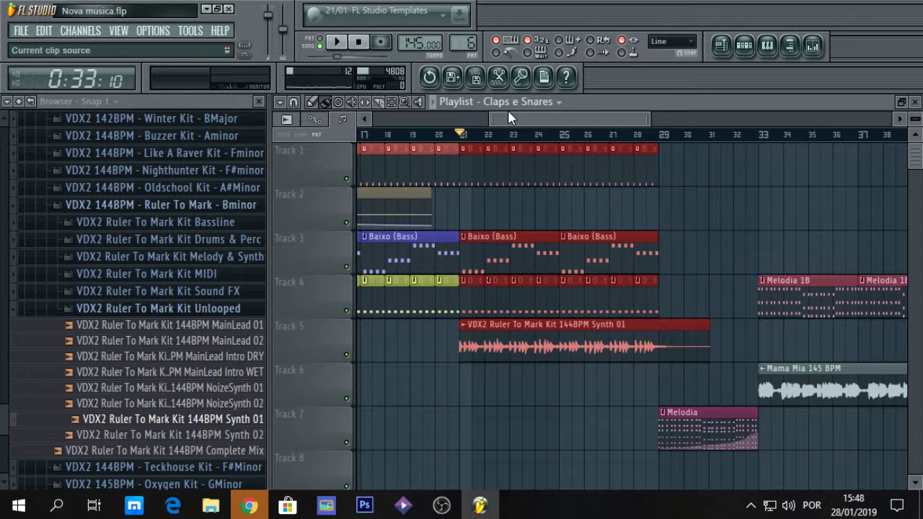
drag(508, 109, 711, 119)
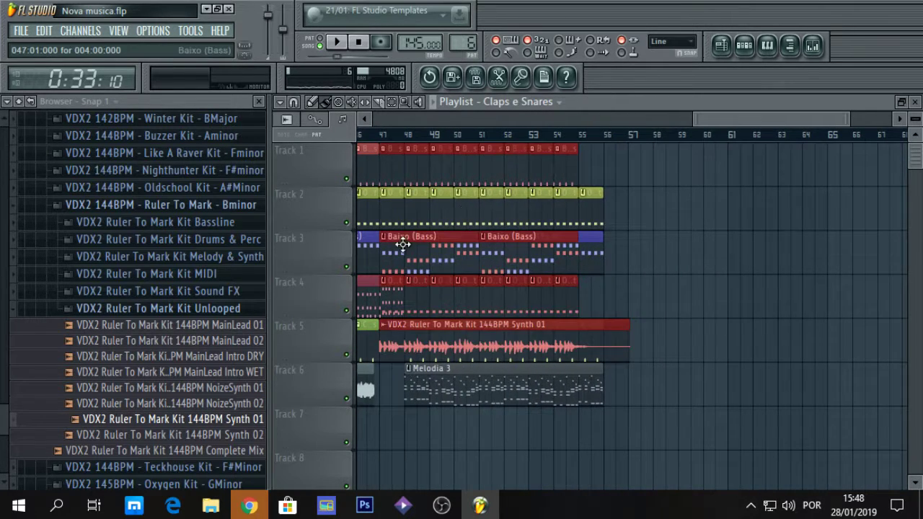
drag(402, 244, 626, 245)
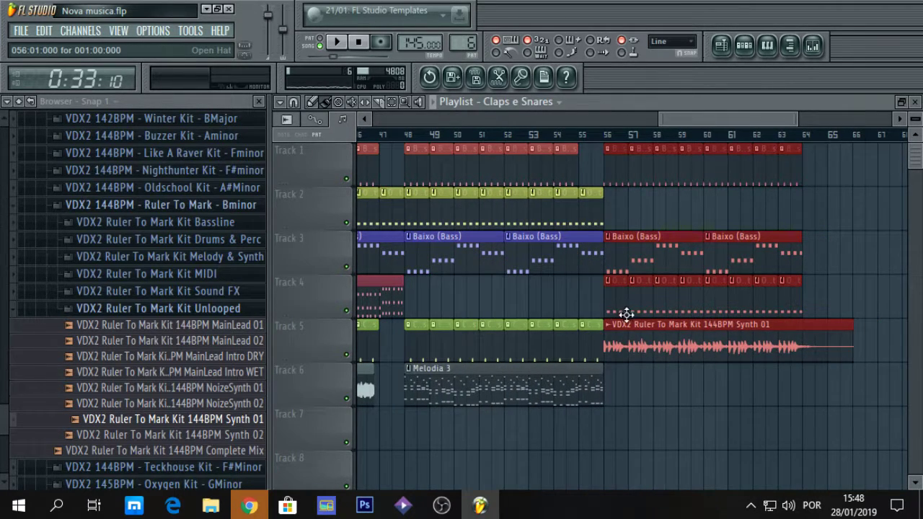
Step: Add Claps e Snares clips on Track 7 from bar 56 up to bar 64 and play the section from bar 56
click(588, 338)
drag(610, 428, 782, 422)
click(616, 141)
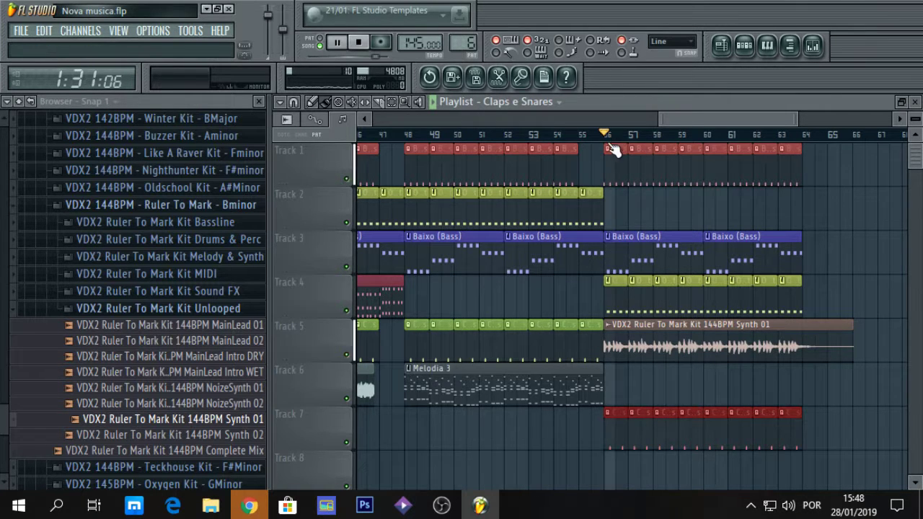
key(space)
drag(693, 120, 798, 398)
key(space)
Step: Place another copy of the Synth 01 section at bar 64 and add Claps e Snares clips on Track 7 up to bar 72
drag(579, 118, 757, 121)
drag(426, 248, 529, 270)
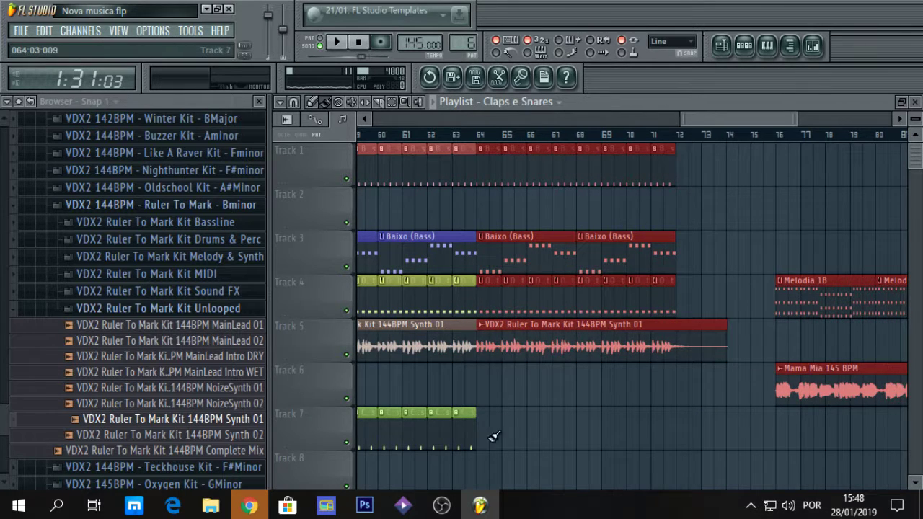
click(467, 444)
drag(486, 428, 671, 411)
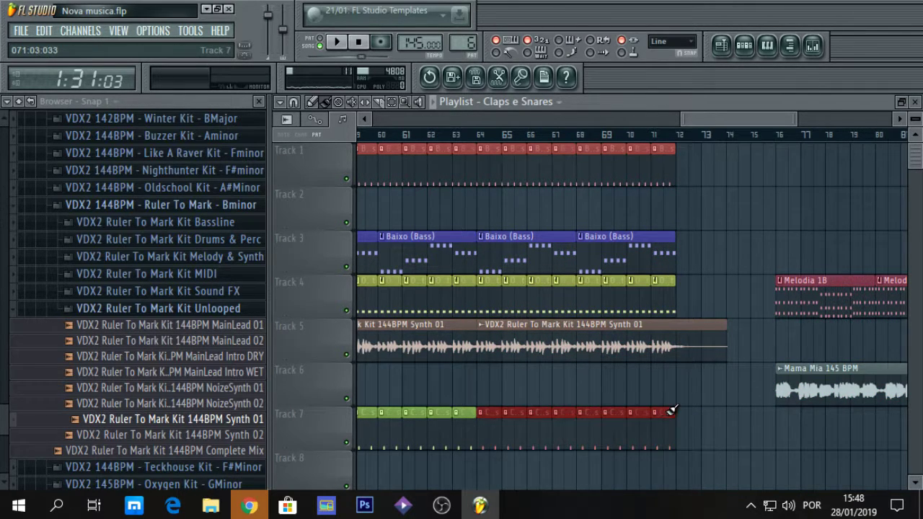
Step: Shorten the Batidas clip on Track 1 at bar 71 to half a bar and play the transition from about bar 70
click(639, 135)
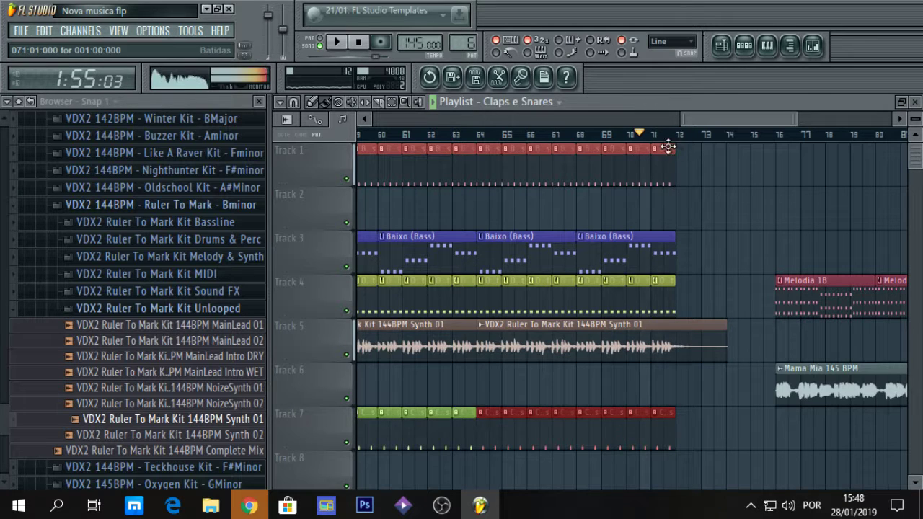
drag(672, 155, 661, 155)
key(space)
Step: Move the last Mama Mia clip on Track 6 to bar 72 and add Batidas clips on Track 1 from bar 72 up to bar 76
drag(685, 121, 766, 120)
key(space)
drag(626, 381, 514, 377)
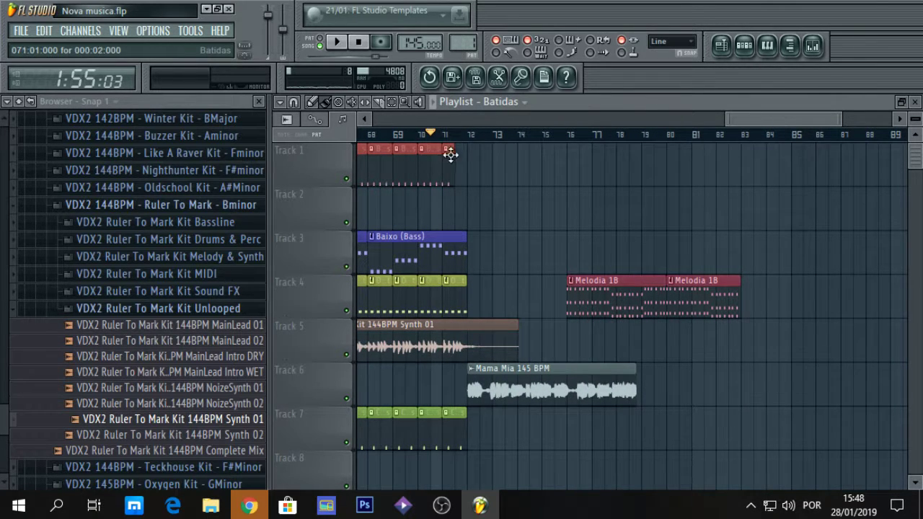
drag(478, 160, 560, 159)
click(476, 136)
key(space)
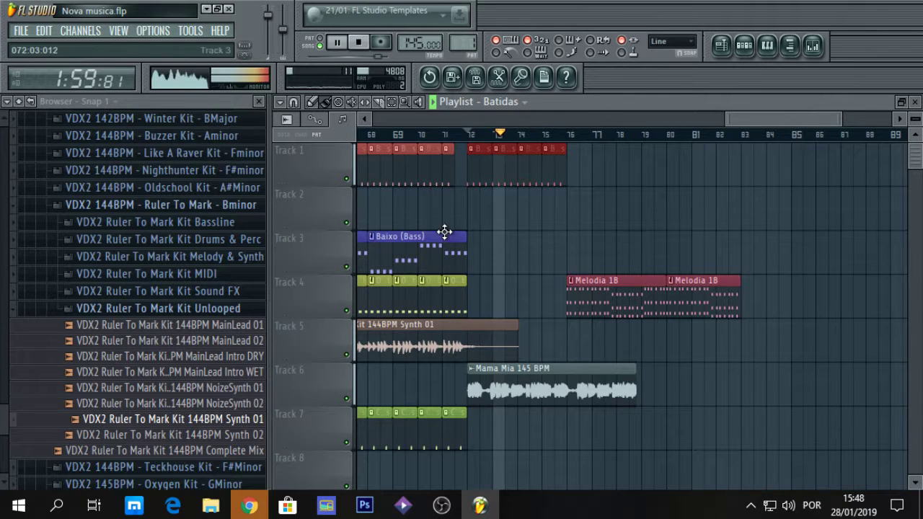
key(space)
click(21, 30)
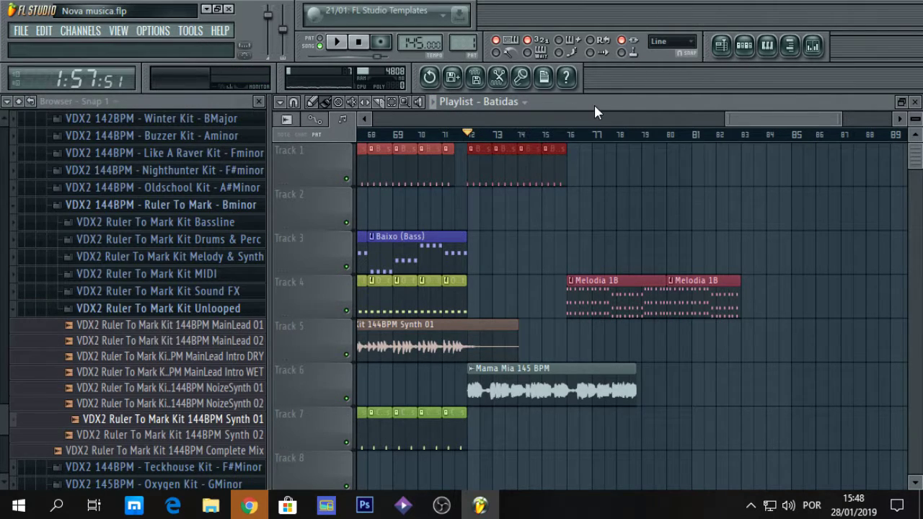
double_click(594, 105)
click(867, 104)
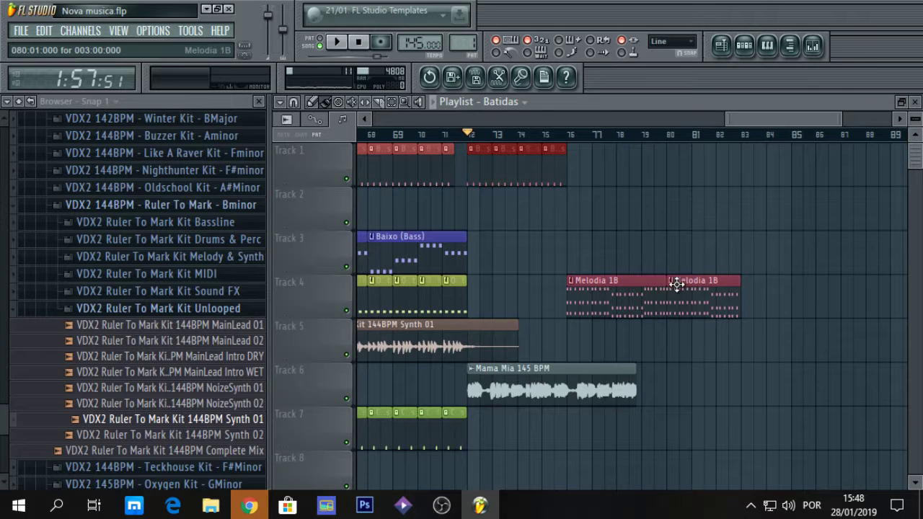
Step: Try moving the two Melodia 1B clips on Track 4 to bars 72 and 76, play them, and delete the second clip
drag(629, 291, 549, 295)
key(space)
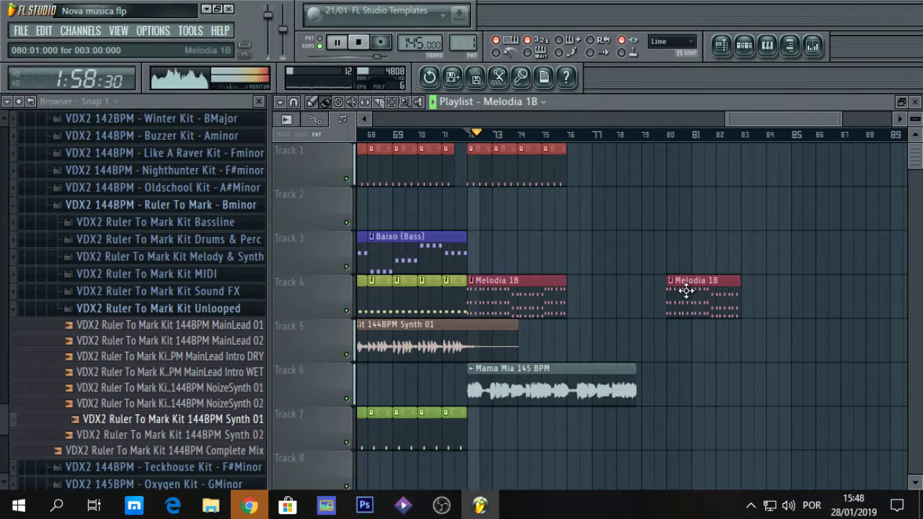
drag(686, 291, 591, 301)
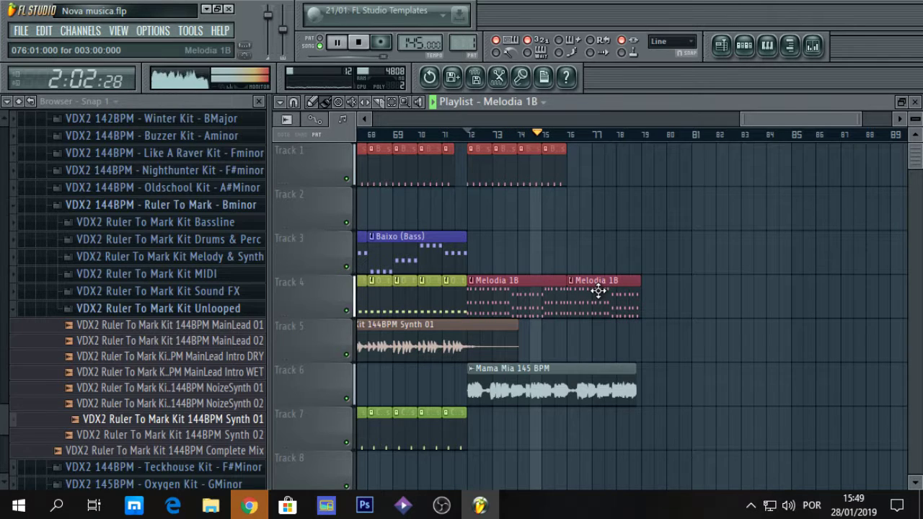
key(space)
right_click(596, 290)
drag(787, 123, 759, 140)
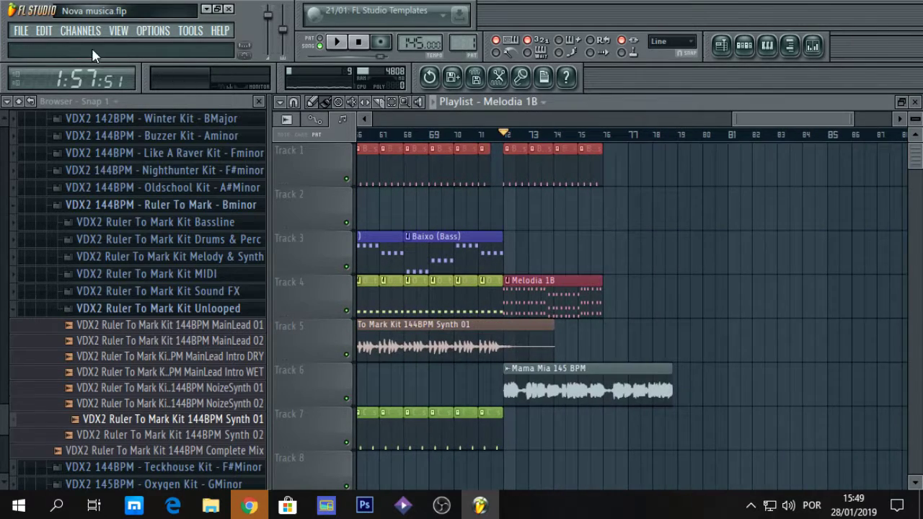
Step: Undo the deletion and both moves of the Melodia 1B clips on Track 4
click(53, 33)
click(60, 45)
click(54, 32)
click(59, 48)
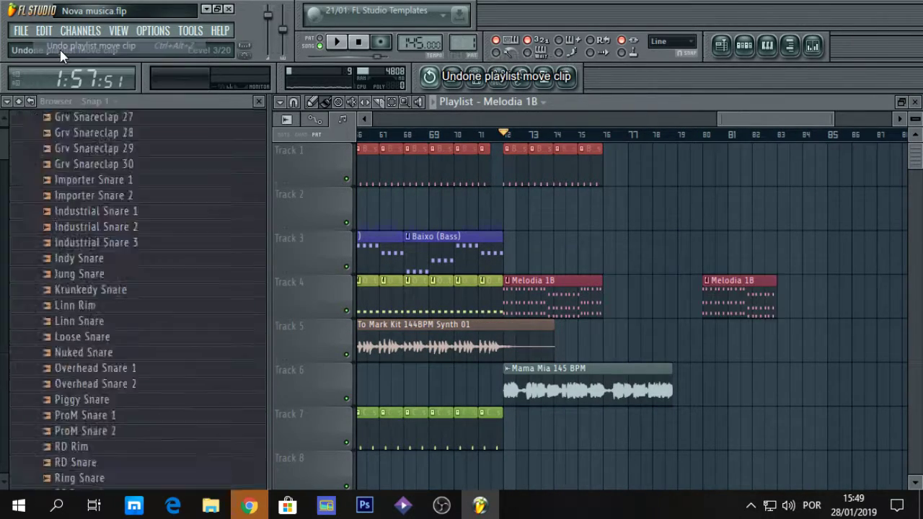
click(49, 33)
click(52, 44)
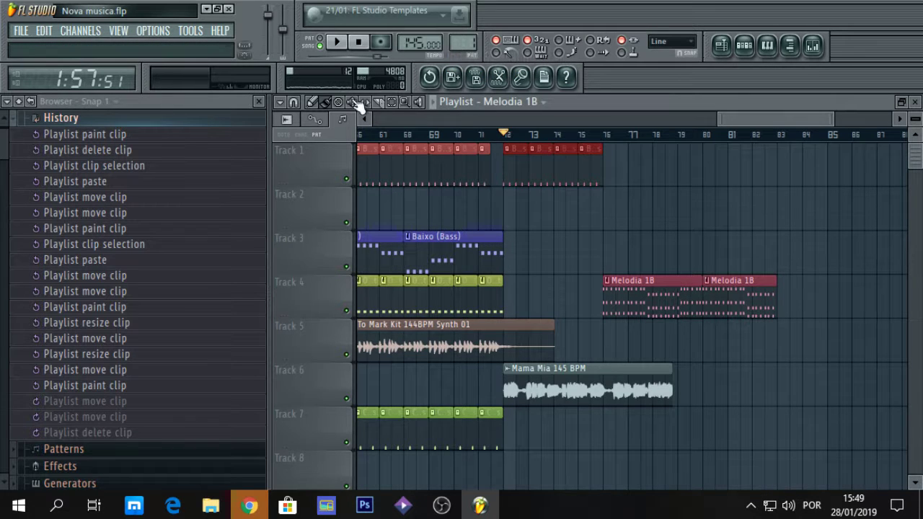
Step: Select both Melodia 1B clips on Track 4, move them together to start at bar 72, and play the section
click(686, 286)
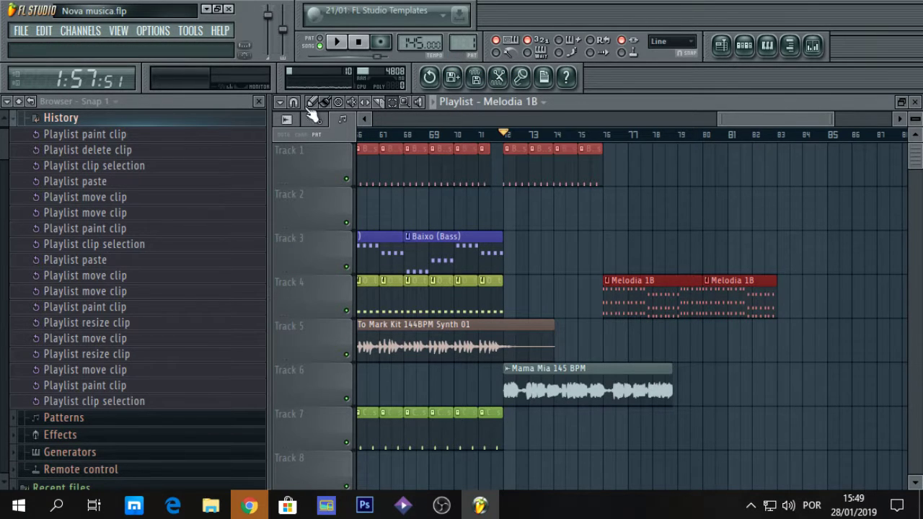
drag(620, 294, 523, 301)
key(space)
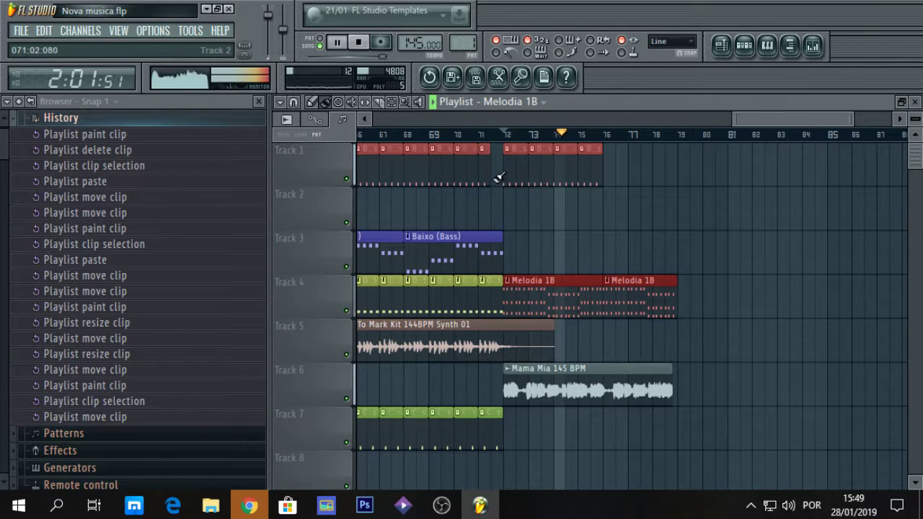
Step: Add Batidas clips on Track 1 from bar 76 up to bar 79 and stop playback
click(583, 149)
drag(612, 152, 667, 152)
key(space)
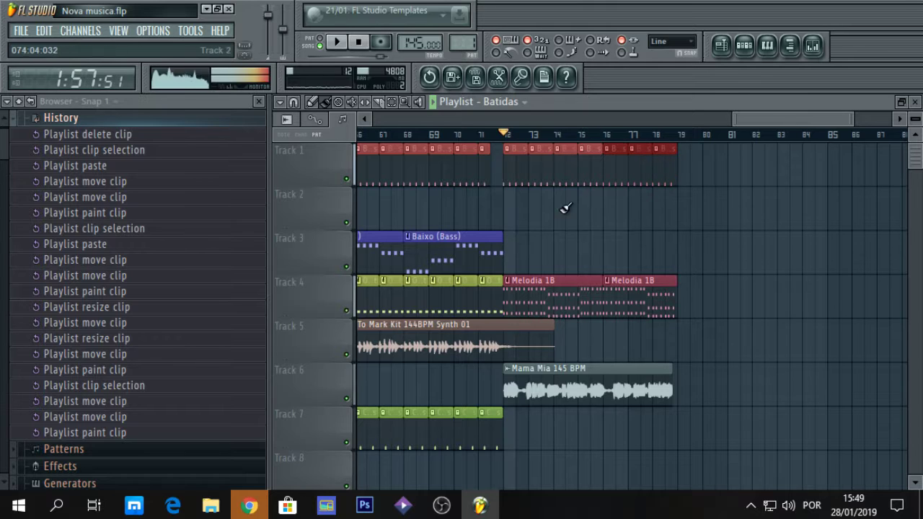
Step: Add Baixo (Bass) clips on Track 3 at bars 72 and 76, and shorten the second to end at bar 79
click(433, 245)
click(509, 245)
key(space)
click(617, 241)
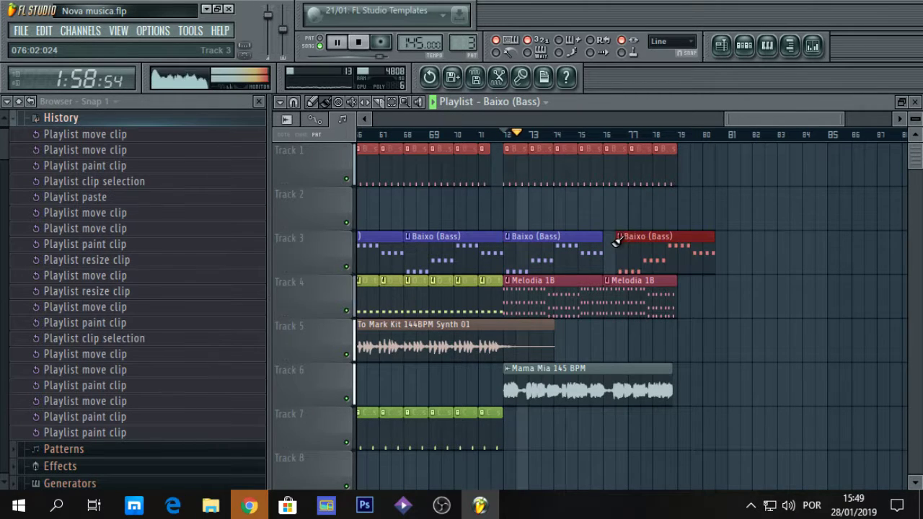
drag(616, 241, 631, 249)
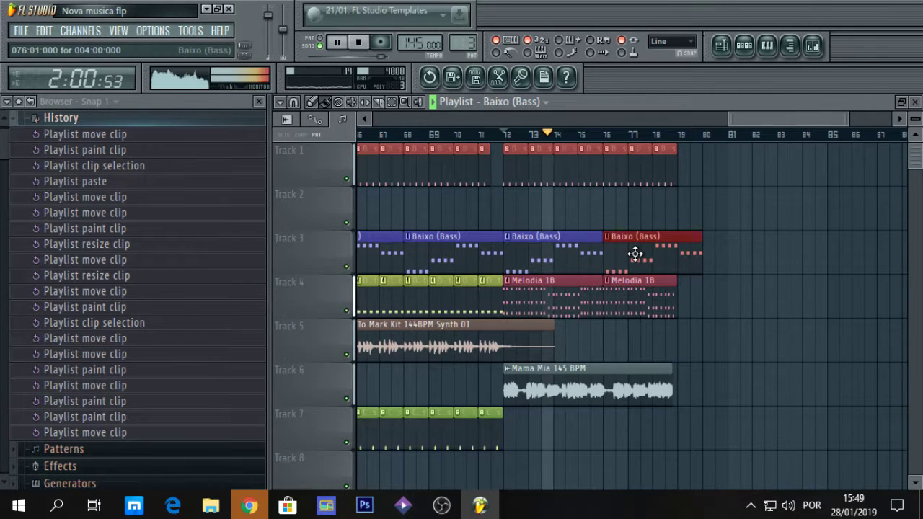
drag(700, 256, 680, 258)
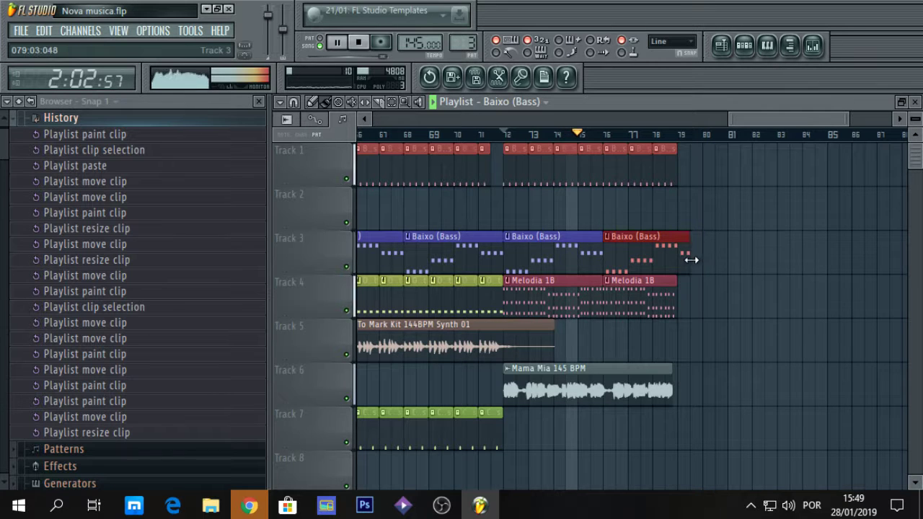
Step: Add a Mama Mia clip on Track 6 at bar 79 and two Baixo (Bass) clips on Track 3 from bar 79 up to bar 87
click(628, 394)
click(680, 377)
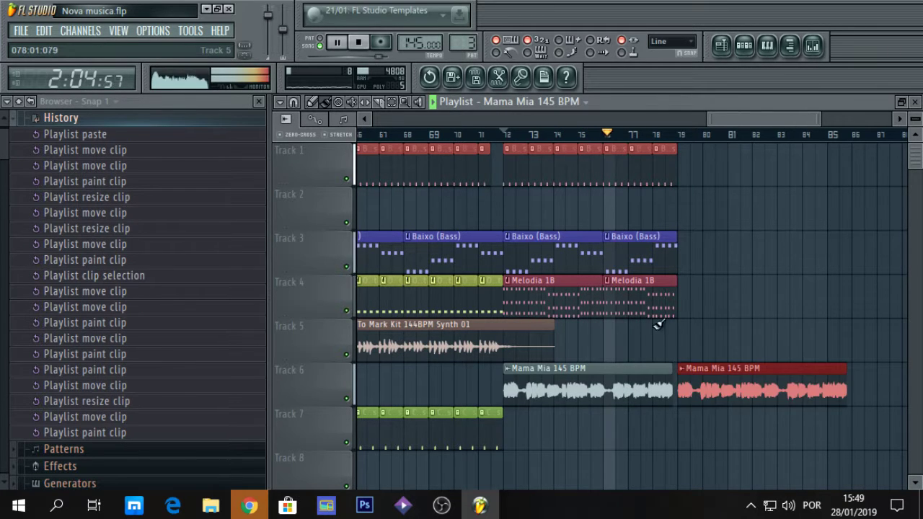
click(575, 260)
drag(686, 256, 813, 262)
Step: Delete the Batidas clip on Track 1 at bar 78 and stop playback
click(670, 290)
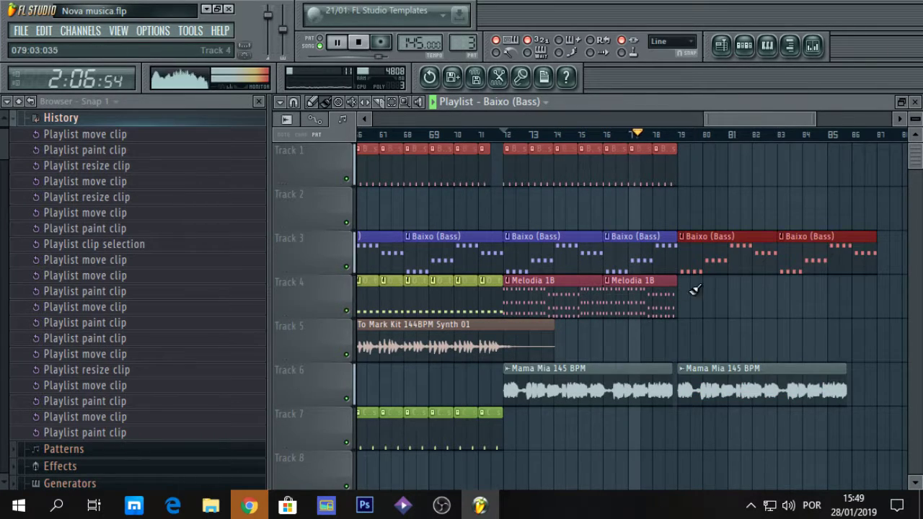
right_click(669, 153)
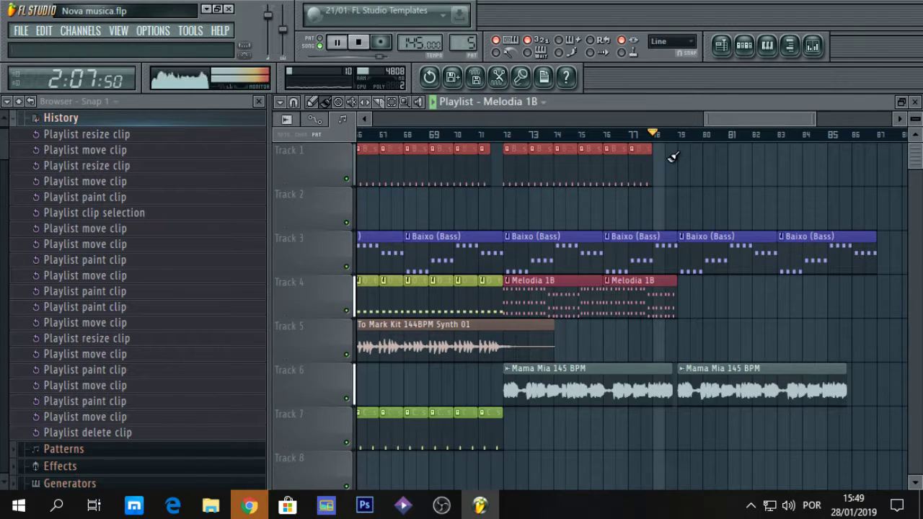
key(space)
Step: Try three-bar Melodia 1B clips on Track 4 at bars 79 and 82, and delete both
click(689, 286)
click(761, 289)
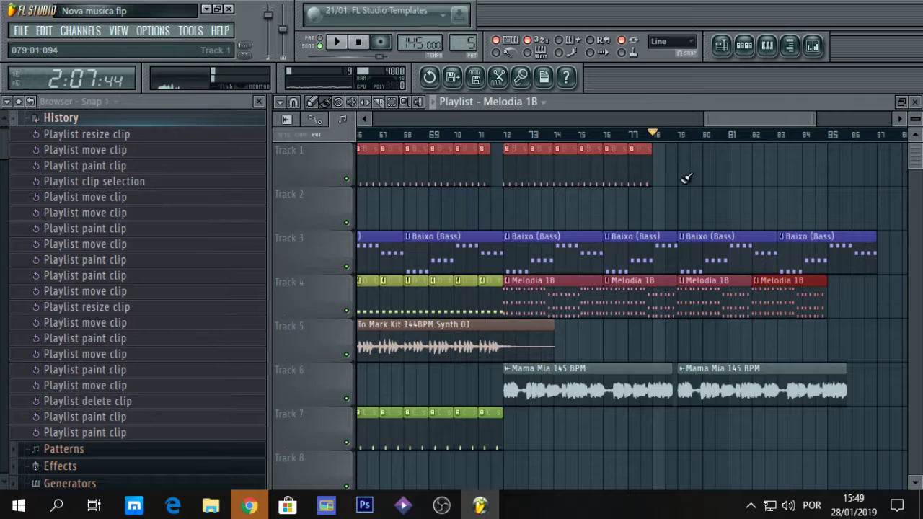
right_click(792, 297)
right_click(713, 296)
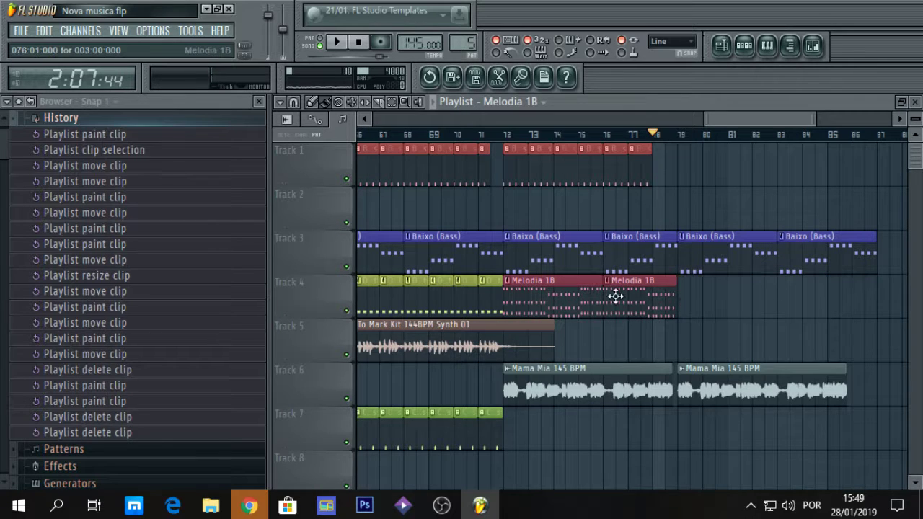
Step: Add Melodia 1B clips on Track 4 at bars 79 (four bars) and 83 (three bars), and Batidas clips on Track 1 from bar 79 up to bar 86
click(690, 289)
click(792, 285)
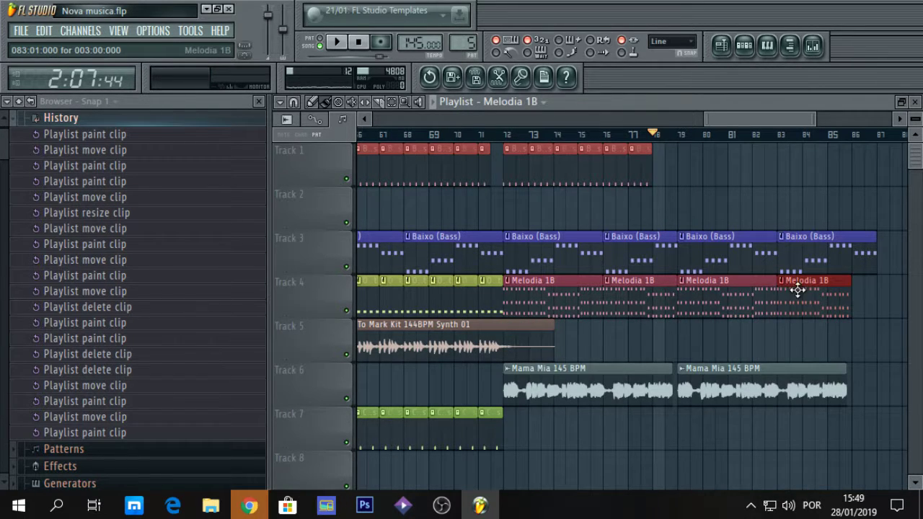
click(653, 183)
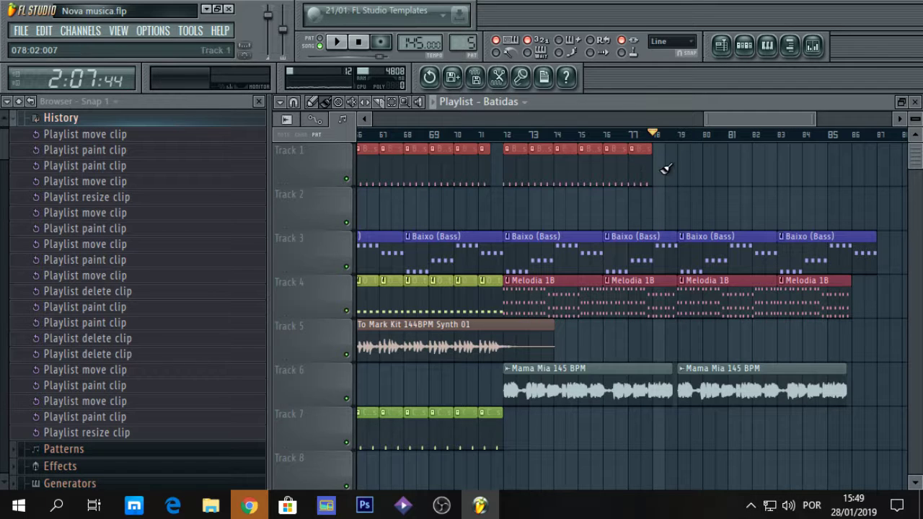
drag(681, 168, 827, 162)
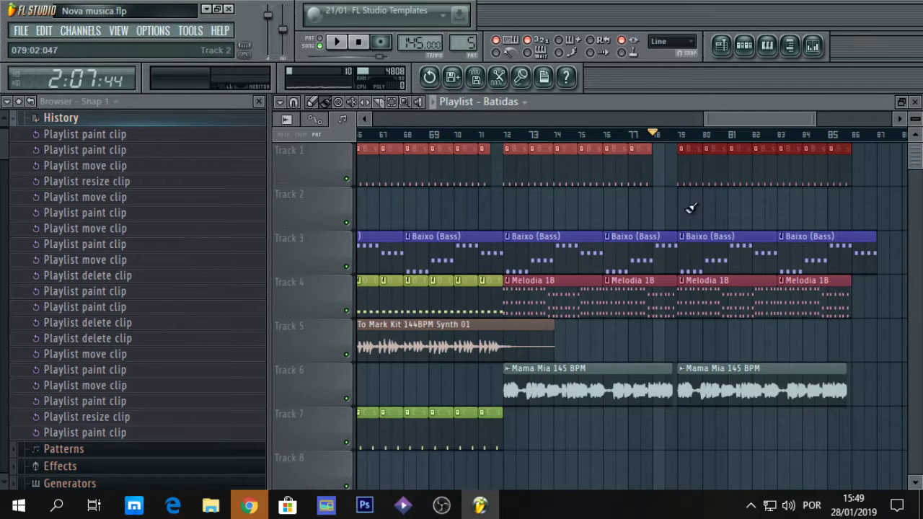
Step: Add Open Hat clips on Track 2 from bar 79 up to bar 86 and Claps e Snares clips on Track 5 up to bar 85, and start playback
click(491, 290)
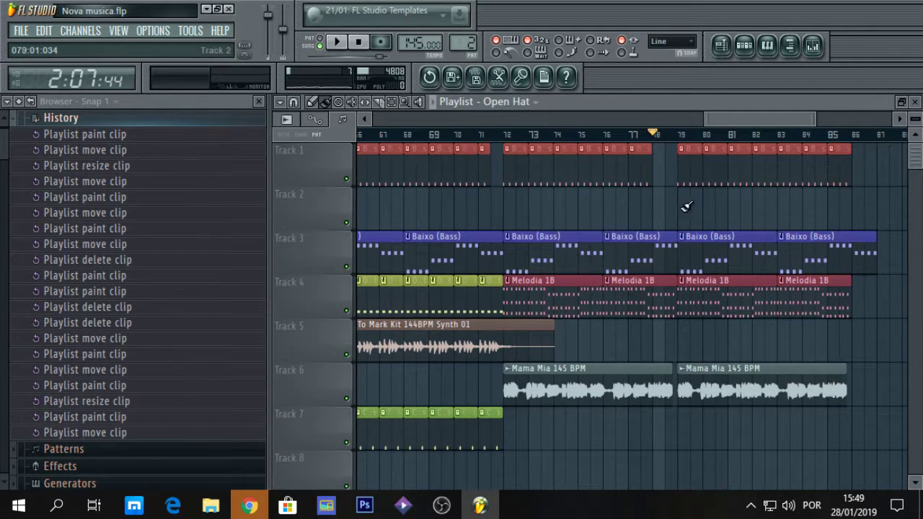
drag(686, 206, 841, 206)
click(489, 430)
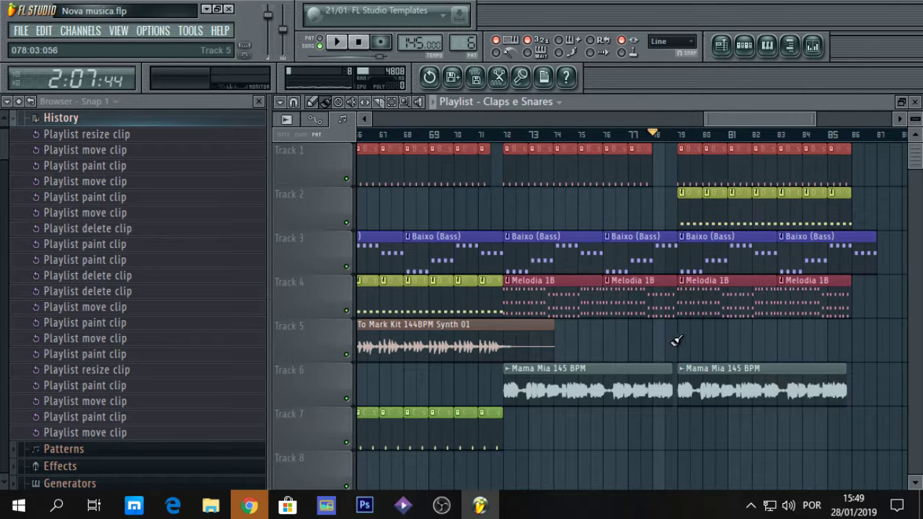
drag(690, 337, 826, 333)
key(space)
right_click(839, 336)
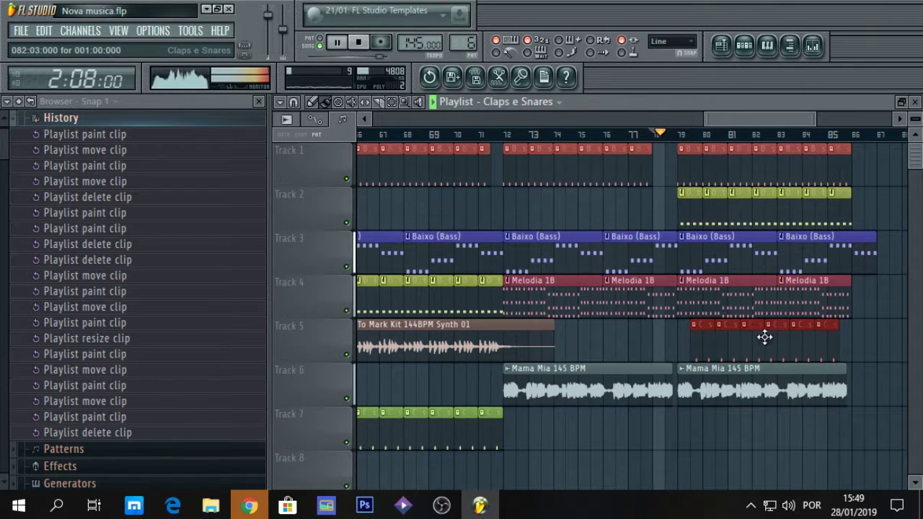
drag(704, 344, 694, 350)
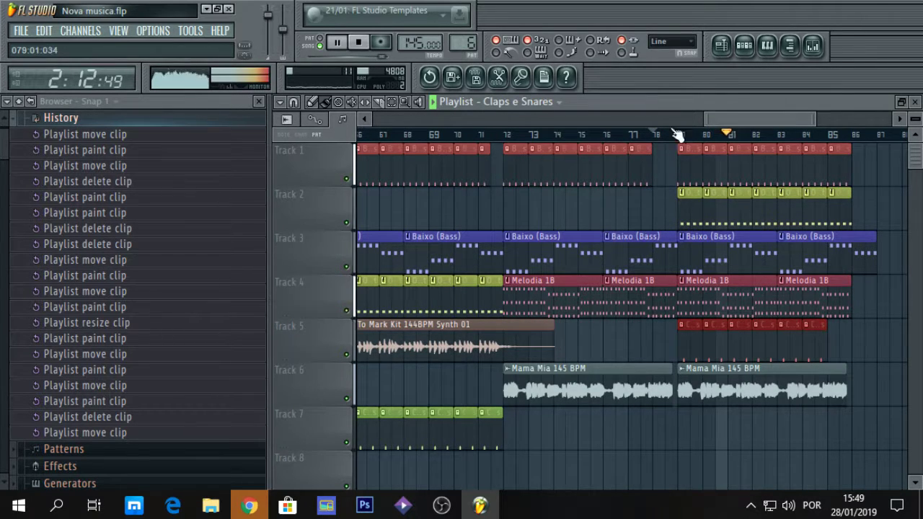
Step: Save the project and listen to the new vocal section up to about bar 86
click(21, 30)
click(29, 95)
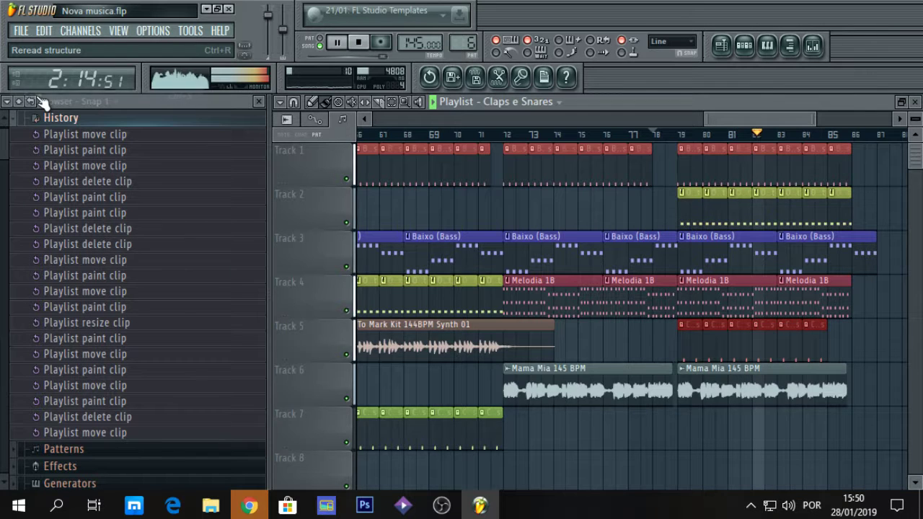
drag(745, 119, 798, 123)
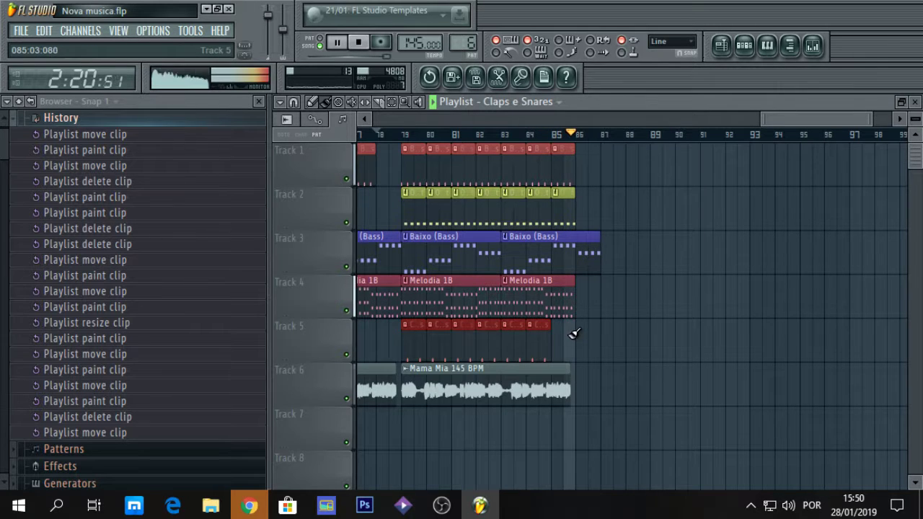
key(space)
click(22, 31)
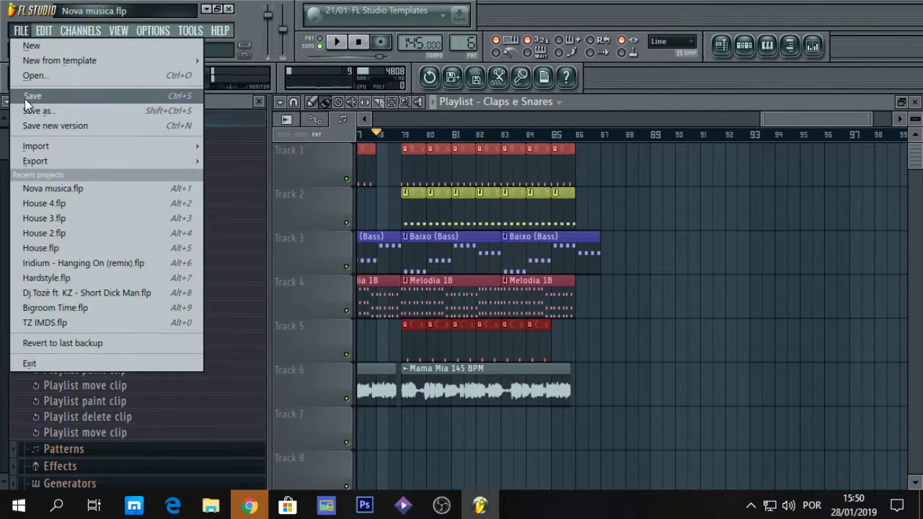
Step: Delete the Batidas clip on Track 1 at bar 85 and shorten the last Baixo (Bass) clip on Track 3 to end at bar 86
right_click(561, 163)
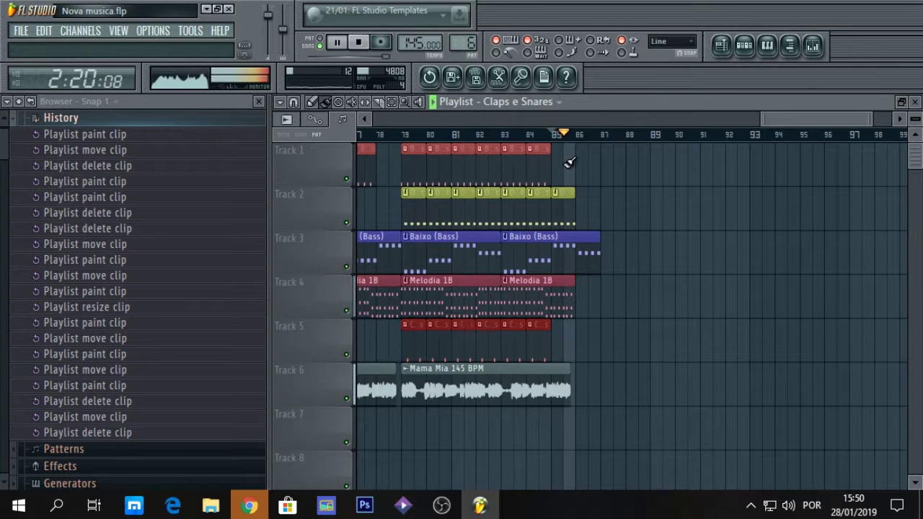
key(space)
drag(600, 248, 585, 252)
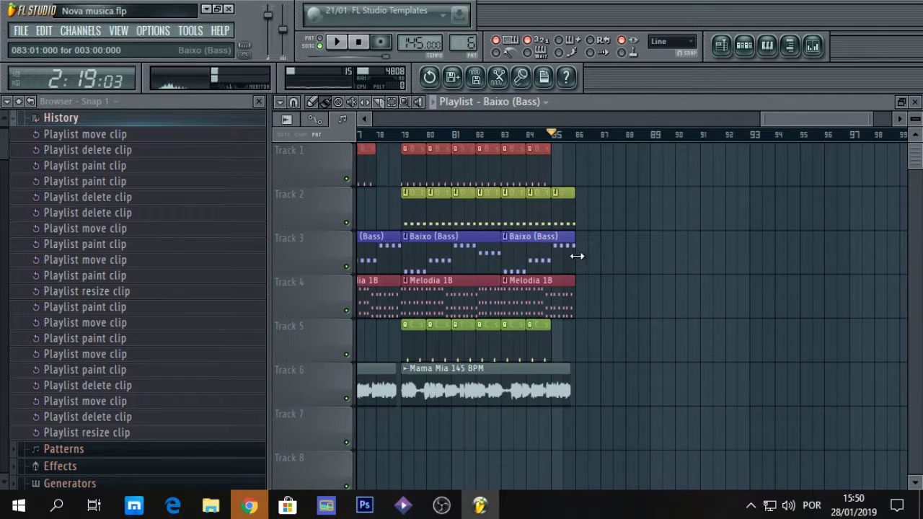
Step: Copy the Melodia 3 section at bars 48 to 56 on Tracks 1 to 6 and paste it at bar 86
scroll(607, 136, left, 10)
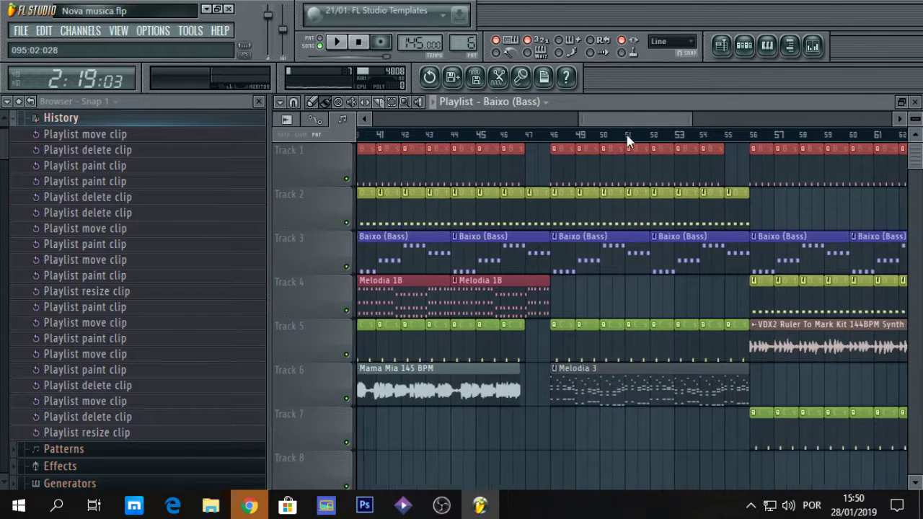
scroll(627, 141, right, 1)
click(658, 136)
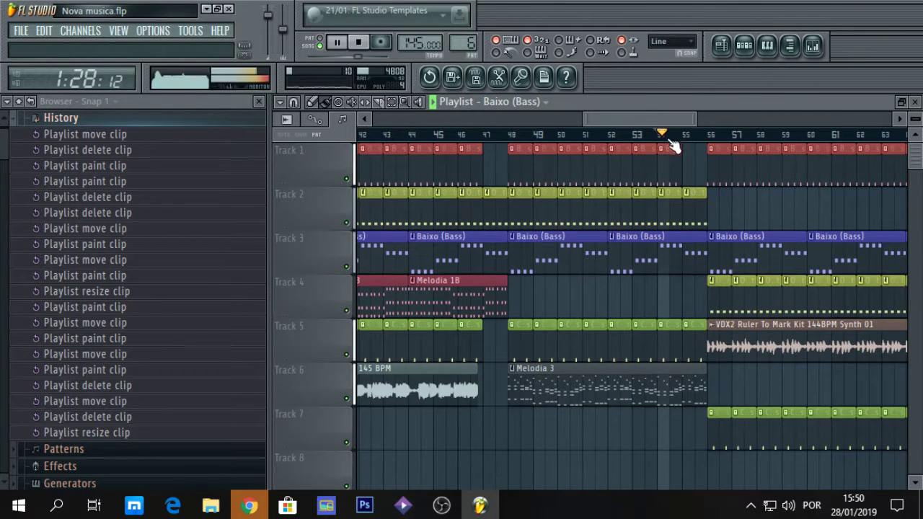
click(465, 136)
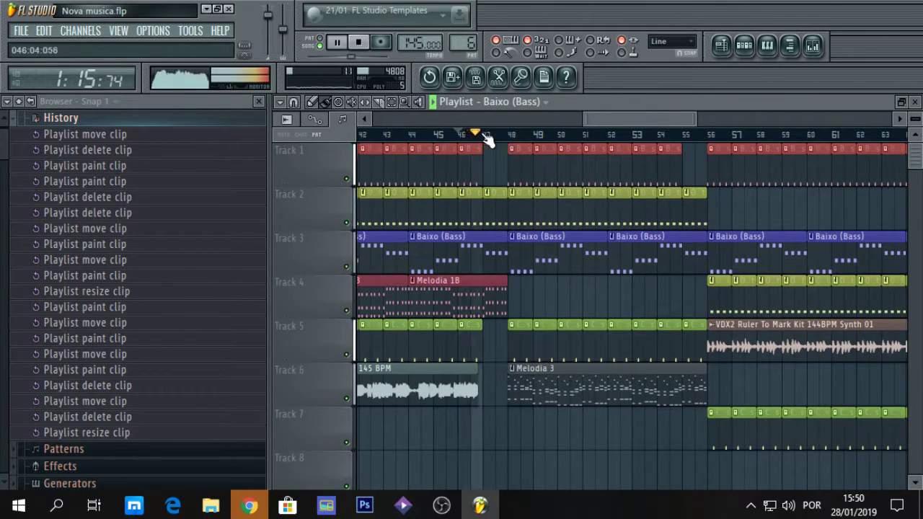
drag(604, 120, 617, 143)
key(space)
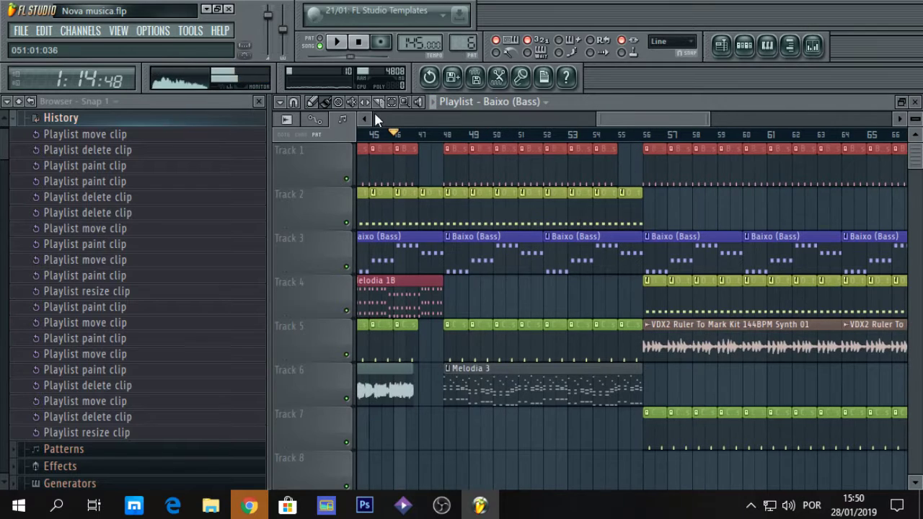
drag(454, 146, 630, 358)
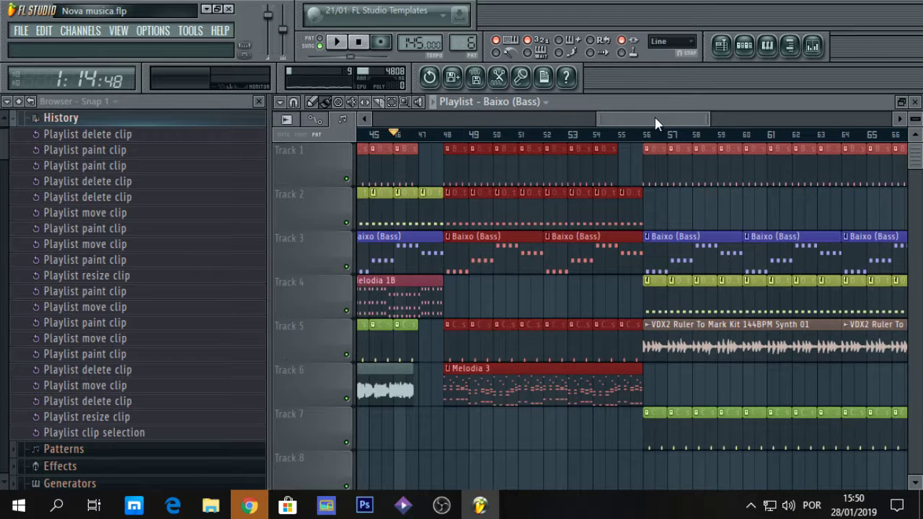
key(ctrl+v)
drag(654, 121, 828, 121)
drag(420, 217, 523, 216)
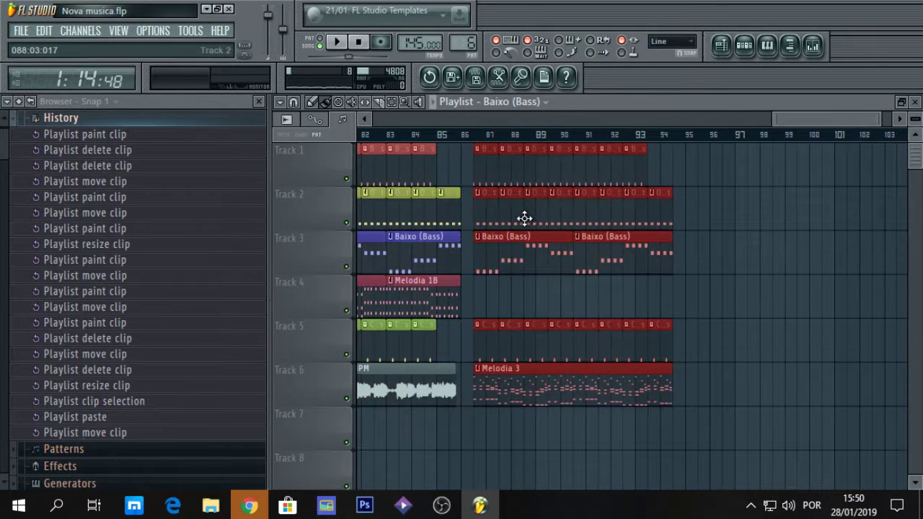
Step: Add a Batidas clip on Track 1 at bar 93, save the project and listen to the copied section from bar 85
mouse_move(433, 137)
mouse_down()
mouse_move(422, 134)
mouse_move(462, 134)
mouse_up()
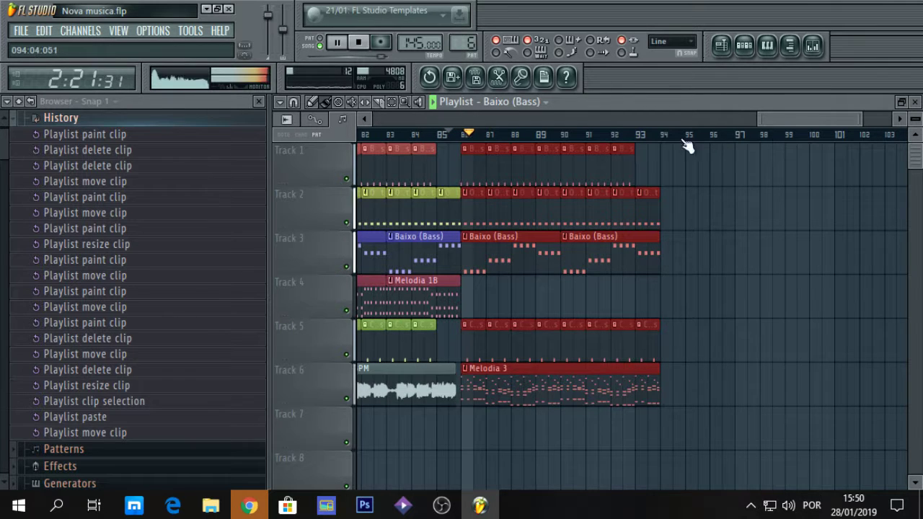
click(651, 157)
click(633, 155)
click(639, 158)
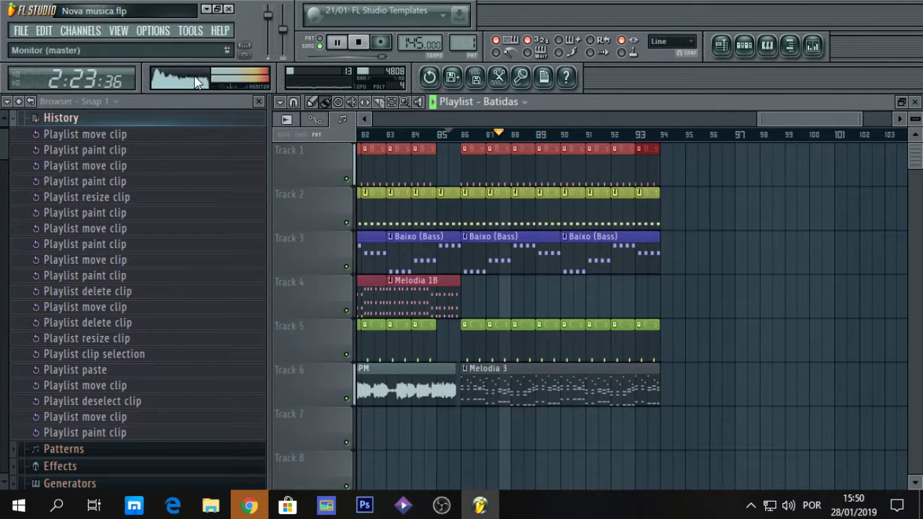
click(21, 30)
click(31, 100)
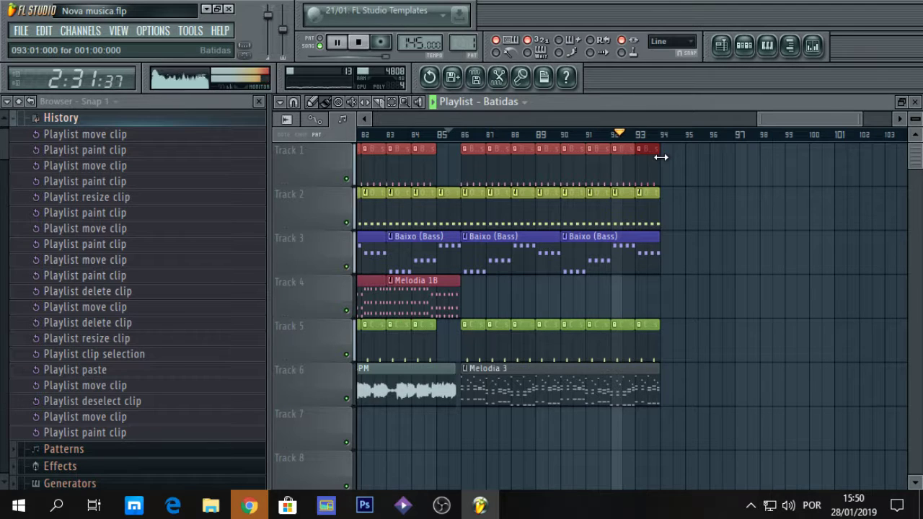
click(710, 169)
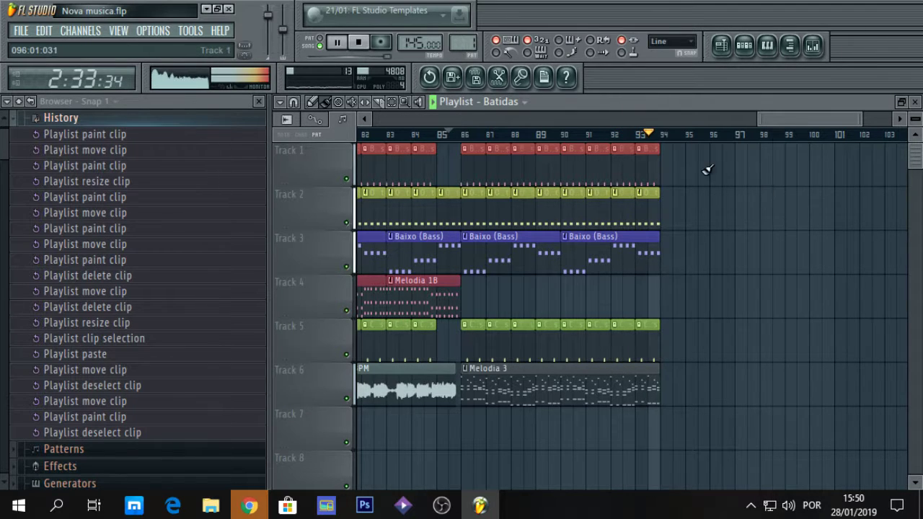
Step: Duplicate all clips from bars 86 to 94 so that the copy starts at bar 94
key(space)
drag(468, 149, 658, 393)
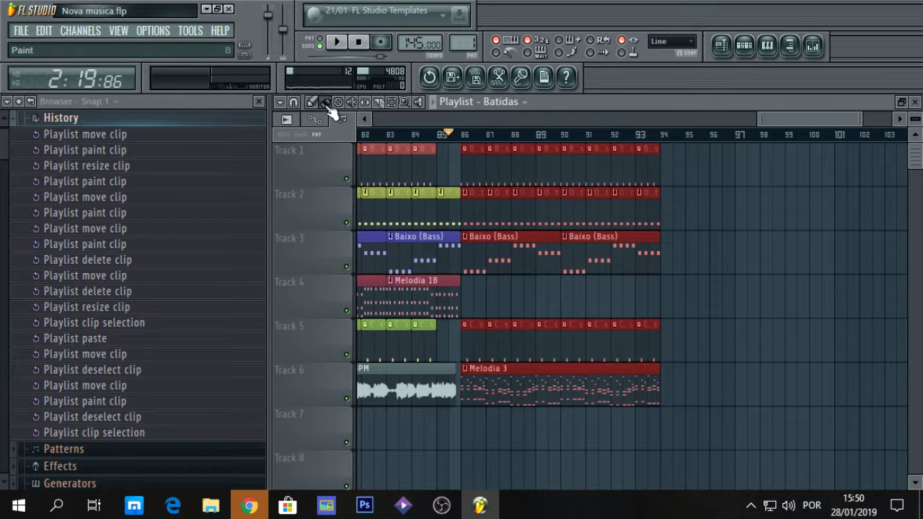
key(ctrl+v)
drag(388, 206, 690, 219)
Step: Add Mama Mia 145 BPM vocal clips on Track 7 at bars 94 and 101, listening from bar 94
click(422, 386)
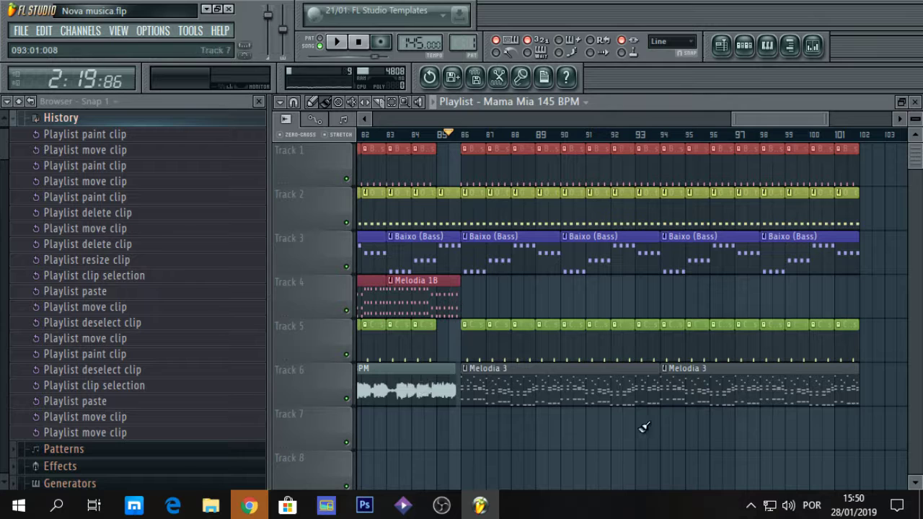
click(663, 425)
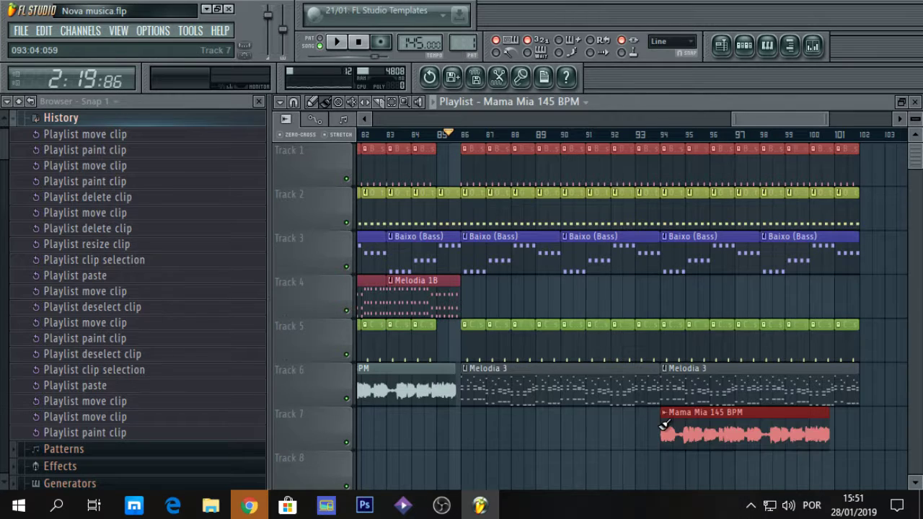
click(661, 136)
key(space)
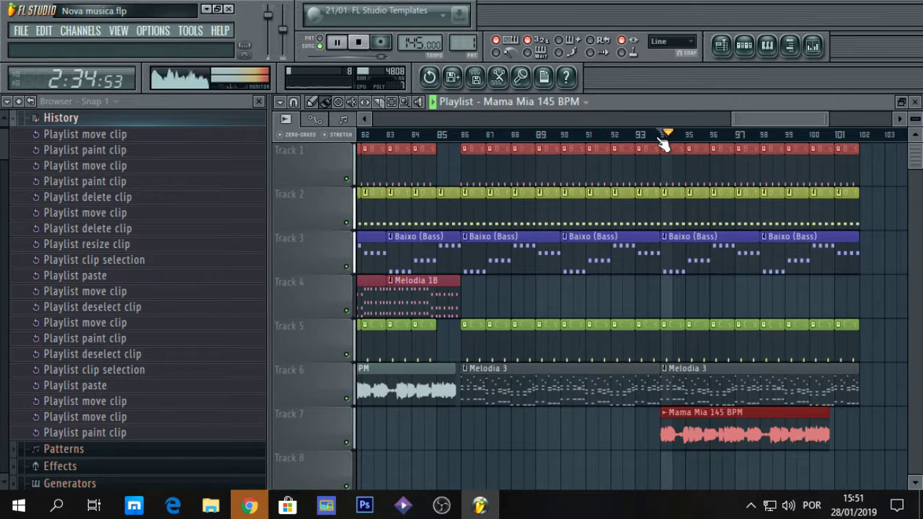
drag(734, 119, 784, 122)
click(694, 416)
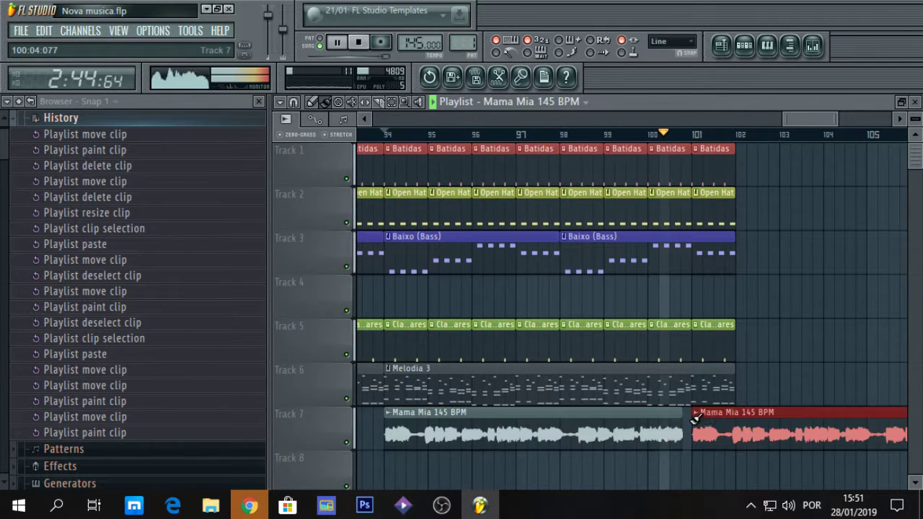
Step: Paint Batidas clips on Track 1 from bar 102 up to bar 107 and Open Hat clips on Track 2 from bar 102 up to bar 106
mouse_move(810, 120)
mouse_down()
mouse_move(834, 119)
mouse_move(781, 125)
mouse_move(850, 119)
mouse_up()
key(space)
click(577, 163)
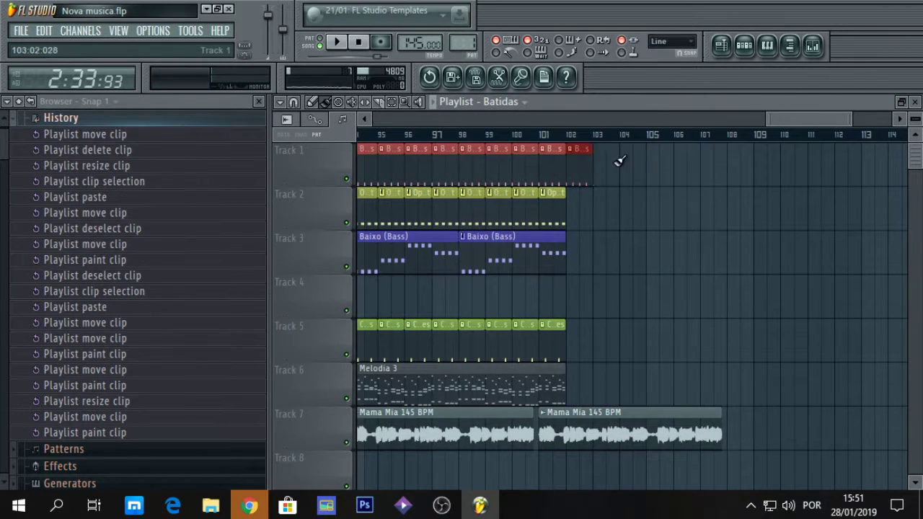
drag(619, 160, 642, 165)
click(553, 206)
click(573, 201)
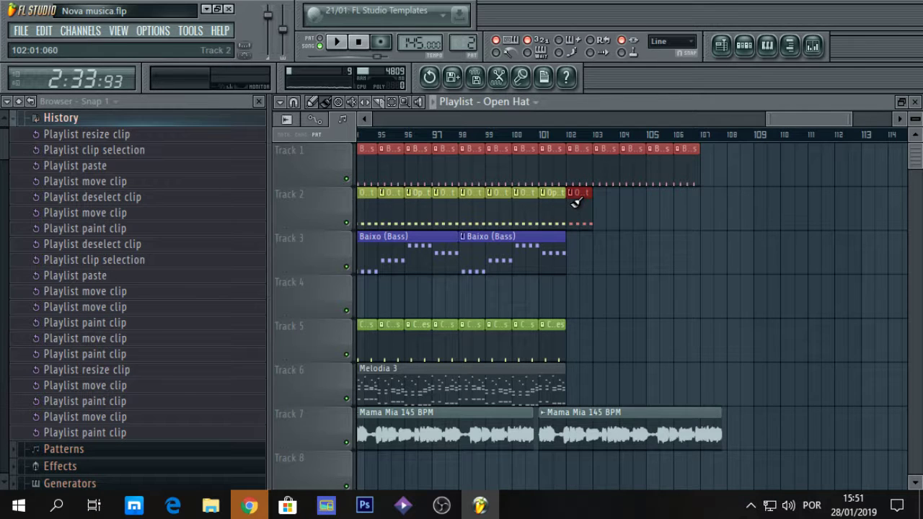
drag(595, 197, 660, 196)
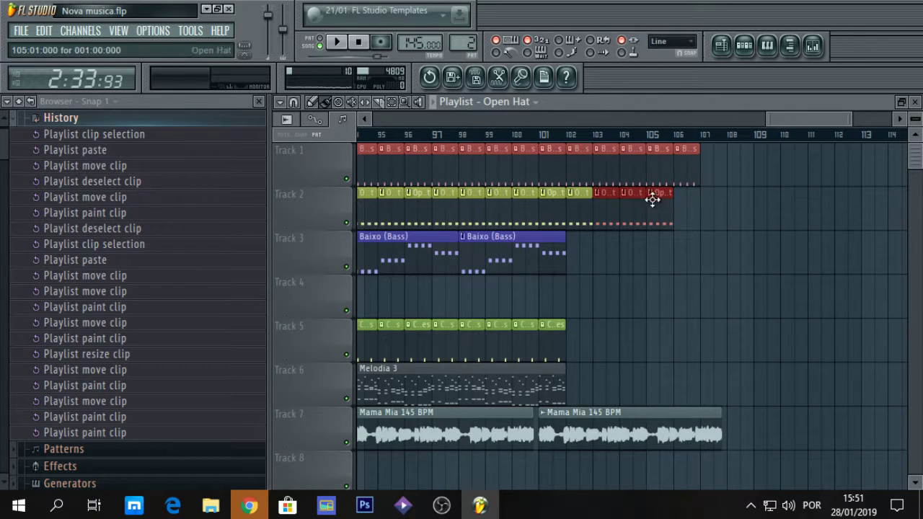
Step: Add a Baixo (Bass) clip on Track 3 at bar 102 and Claps e Snares clips on Track 5 from bar 102 up to bar 105
click(553, 249)
click(574, 245)
click(553, 324)
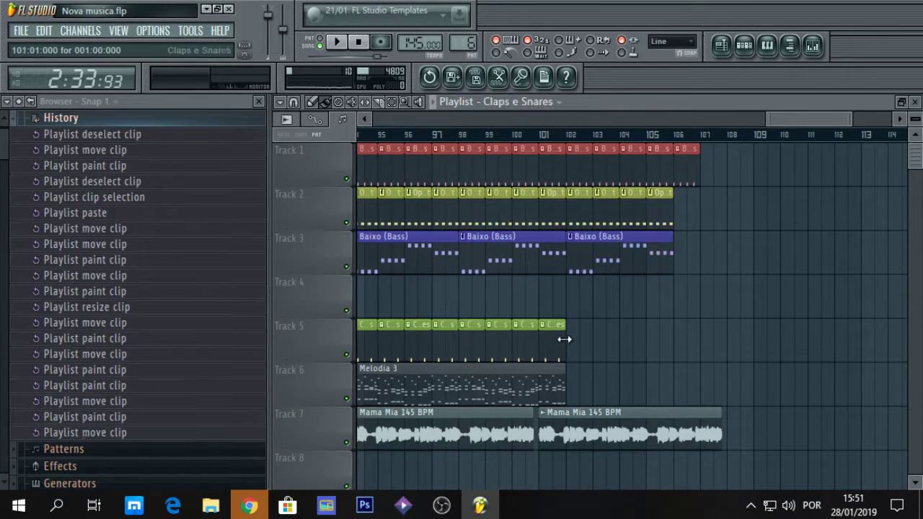
click(575, 339)
click(613, 333)
drag(621, 330, 610, 336)
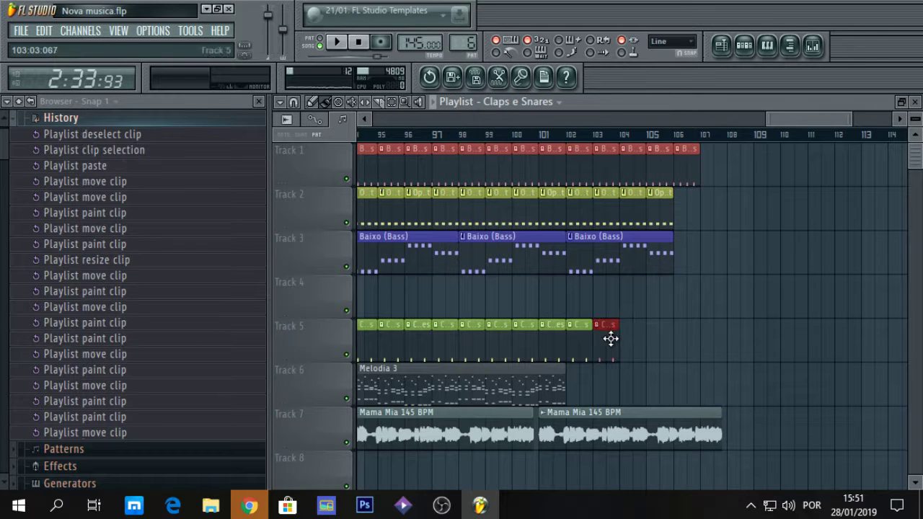
click(625, 334)
Step: Add a Melodia 3 clip on Track 6 at bar 102 and shorten it to end at bar 107
click(566, 382)
click(577, 380)
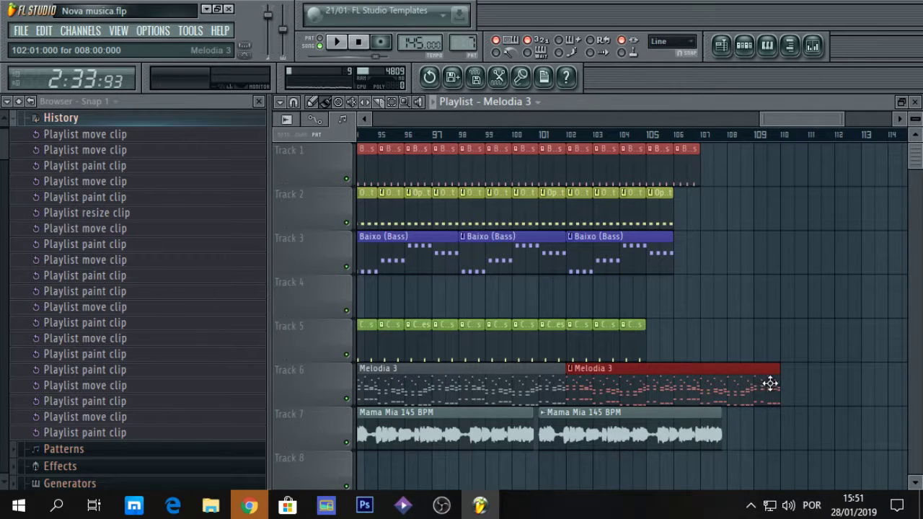
drag(777, 385, 697, 386)
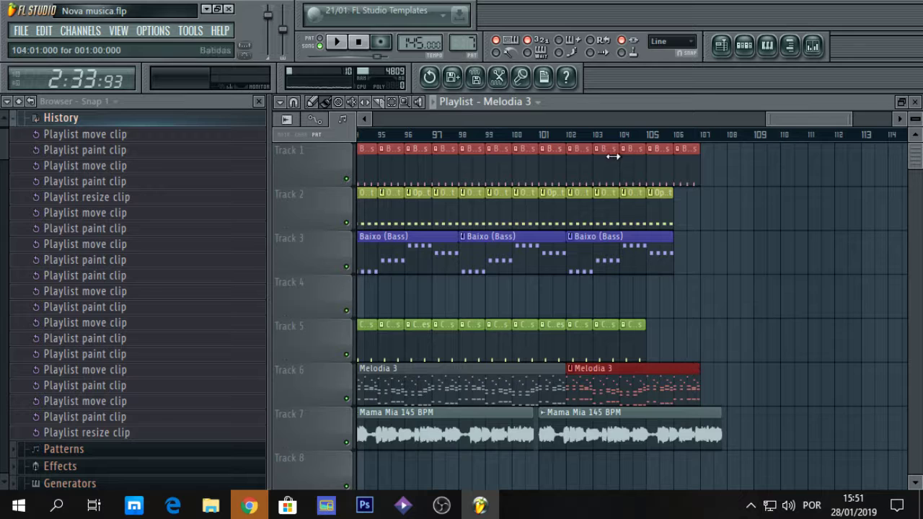
Step: Start playback at bar 103, and stretch the last Batidas clip on Track 1 to mid-bar 111 and trim its start to bar 107
click(596, 137)
key(space)
drag(696, 172, 820, 160)
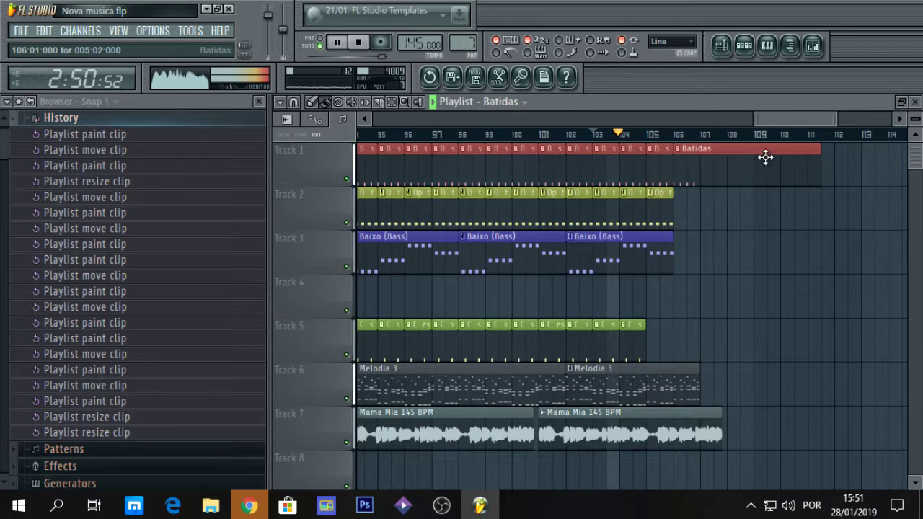
drag(675, 164, 700, 164)
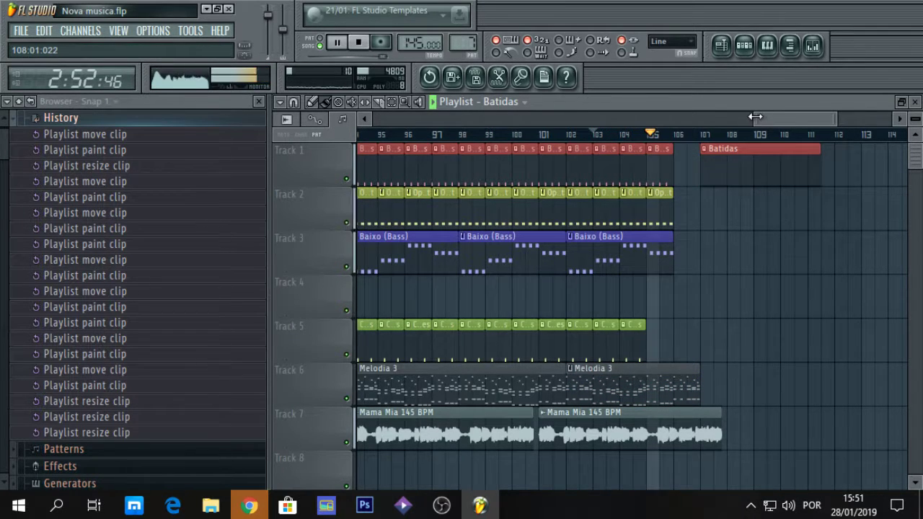
Step: Add Claps e Snares clips on Track 5 at bars 105 and 106 and play from bar 105
drag(754, 116, 773, 116)
key(space)
click(552, 331)
click(582, 328)
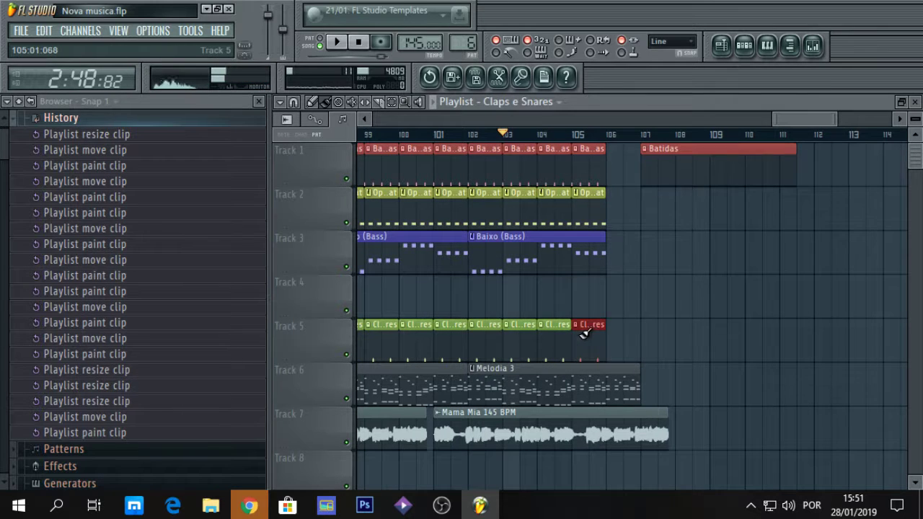
click(608, 330)
key(space)
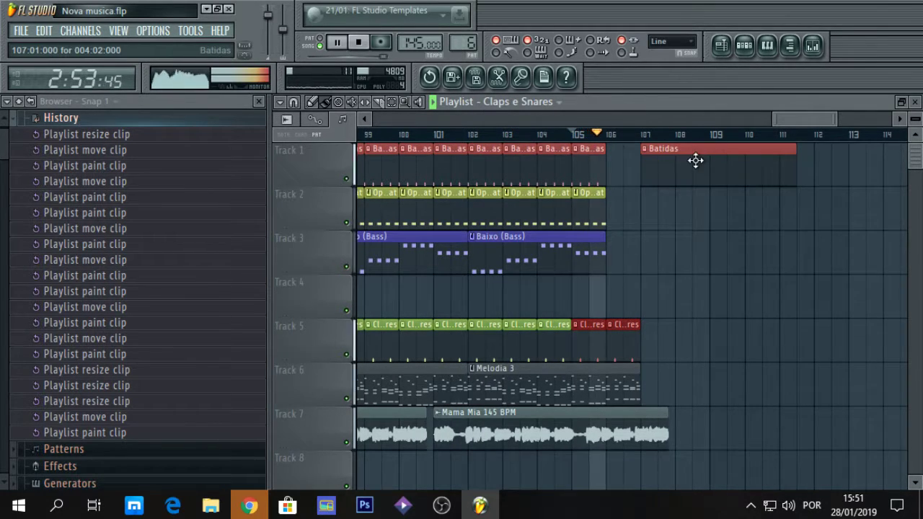
Step: Add a Batidas clip on Track 1 and a Baixo (Bass) clip on Track 3 at bar 106, shortening the bass to one bar
click(590, 168)
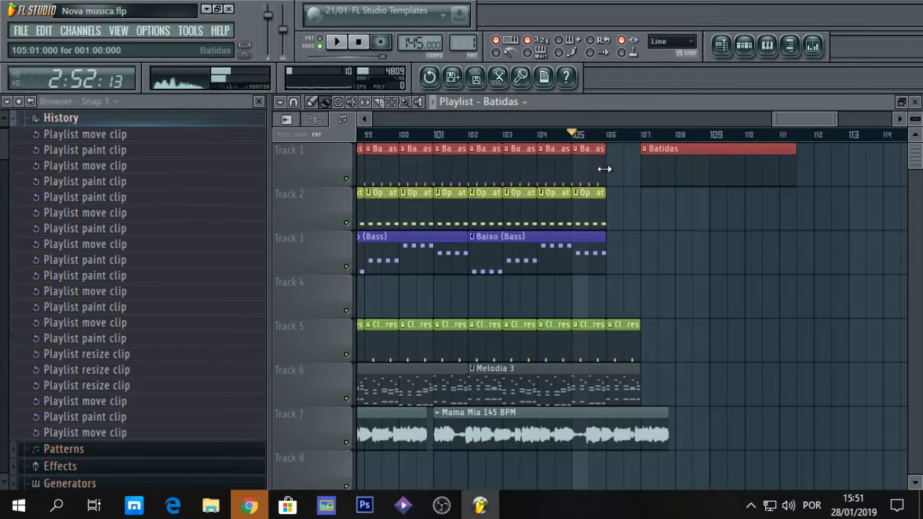
click(614, 167)
click(590, 246)
click(620, 249)
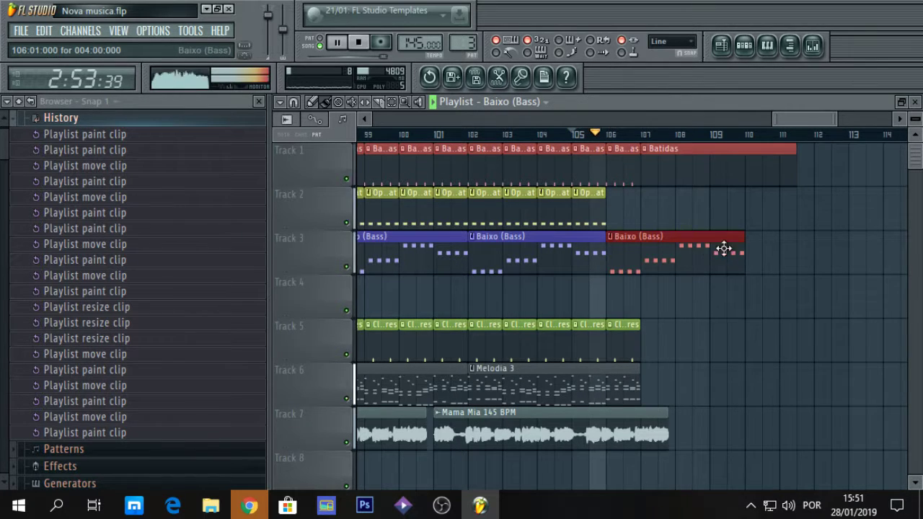
drag(731, 249, 640, 265)
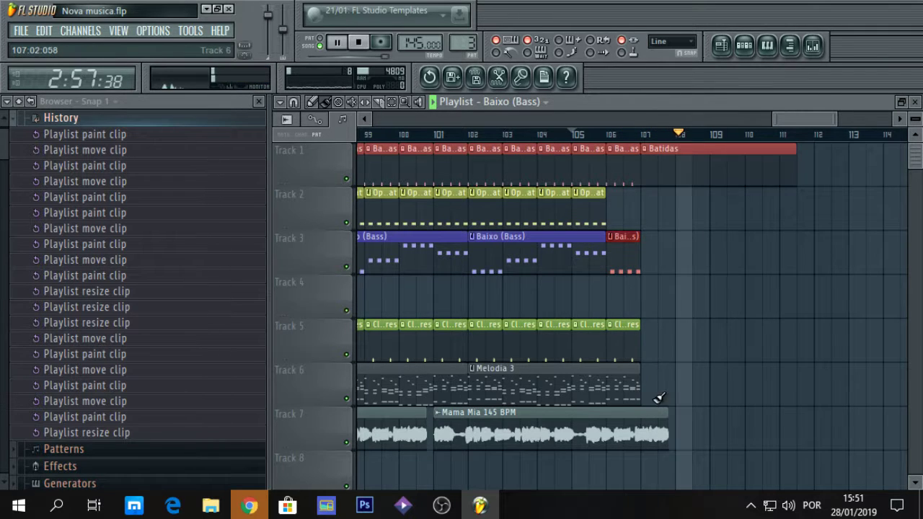
Step: Extend the last Melodia 3 clip on Track 6 to about three beats into bar 107 and listen to the ending from bar 105
key(space)
mouse_move(638, 380)
mouse_down()
mouse_move(673, 381)
mouse_move(655, 383)
mouse_up()
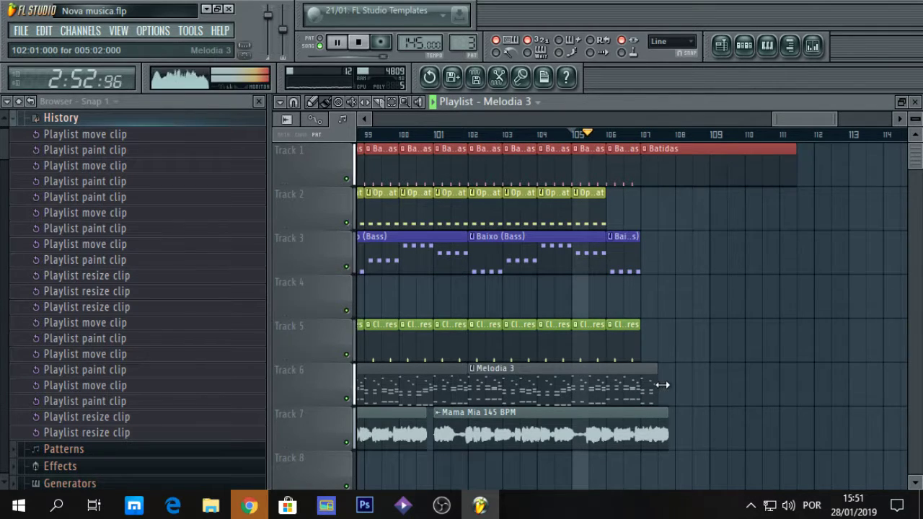
drag(777, 121, 804, 121)
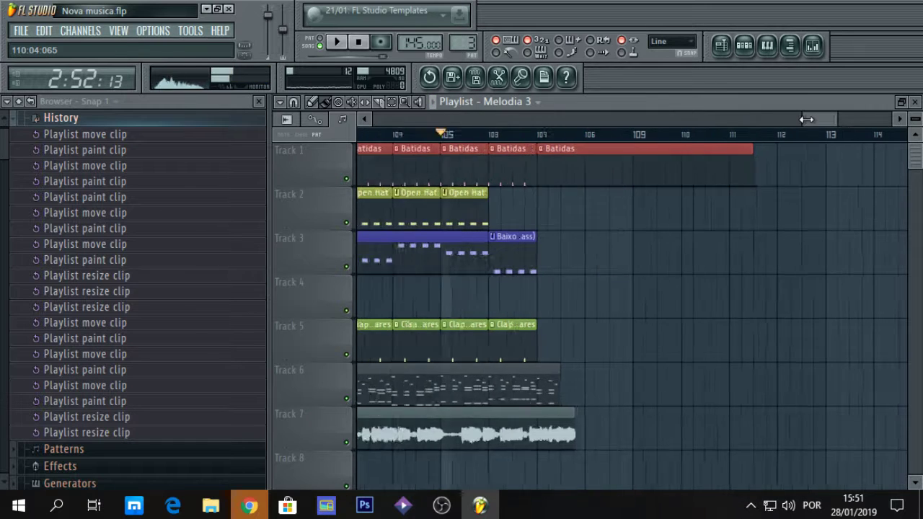
key(space)
click(441, 379)
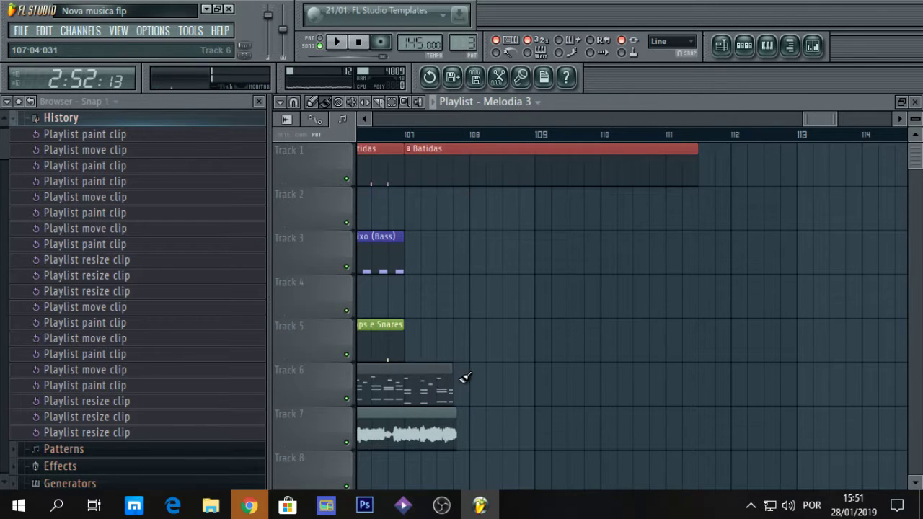
key(space)
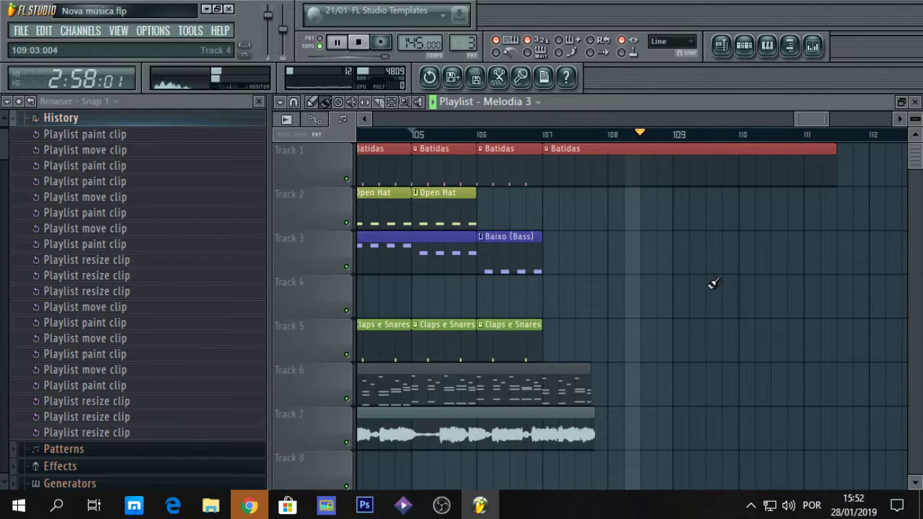
key(space)
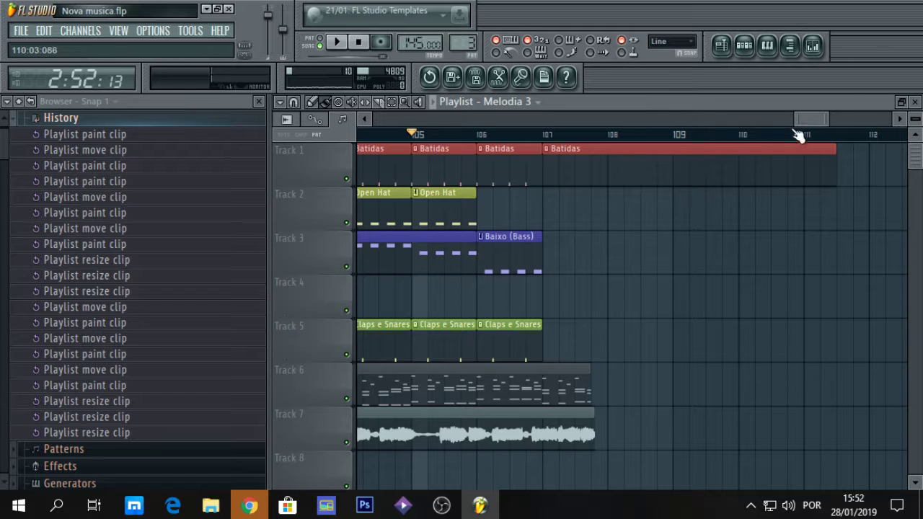
drag(820, 120, 813, 140)
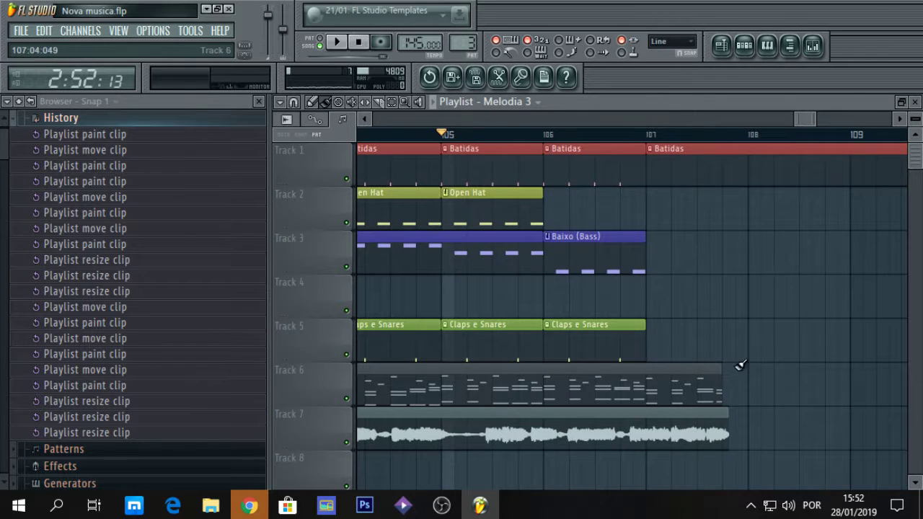
Step: Trim the end of the last Melodia 3 clip on Track 6 slightly to a length of 5:02:072, and play from bar 107
drag(722, 373, 730, 366)
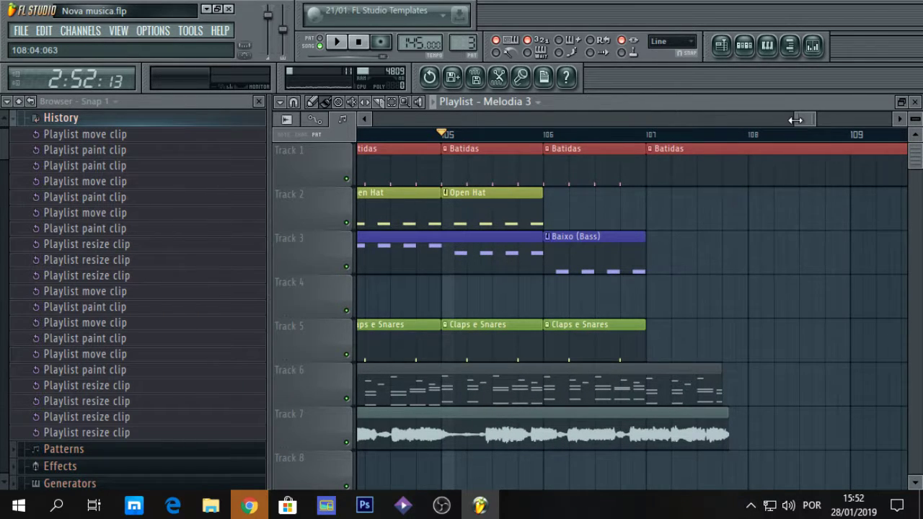
drag(795, 119, 804, 119)
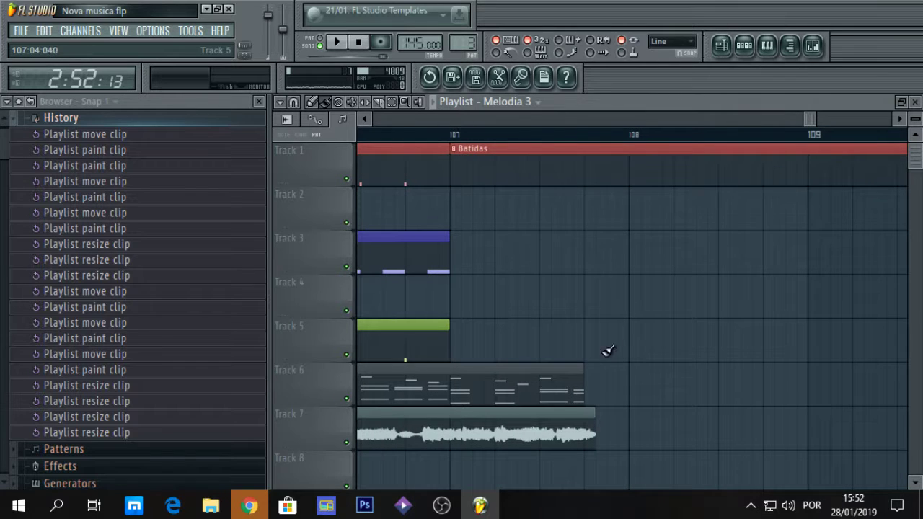
click(581, 372)
key(space)
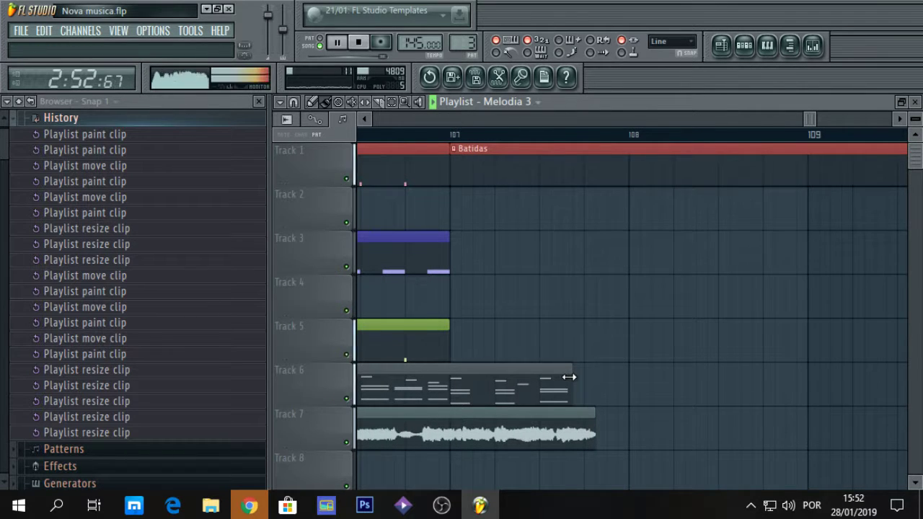
click(462, 136)
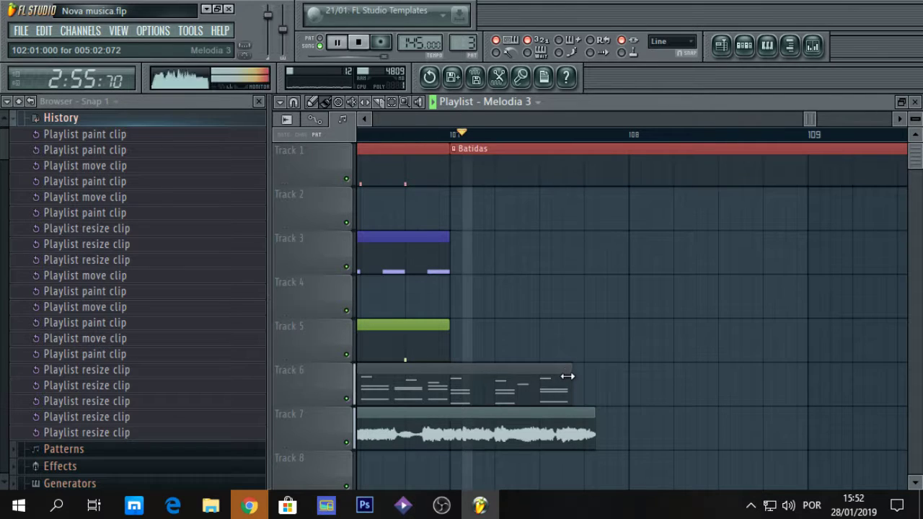
Step: Shorten the last Melodia 3 clip on Track 6 to the middle of bar 107, listen to the ending and save the project
drag(571, 374, 539, 379)
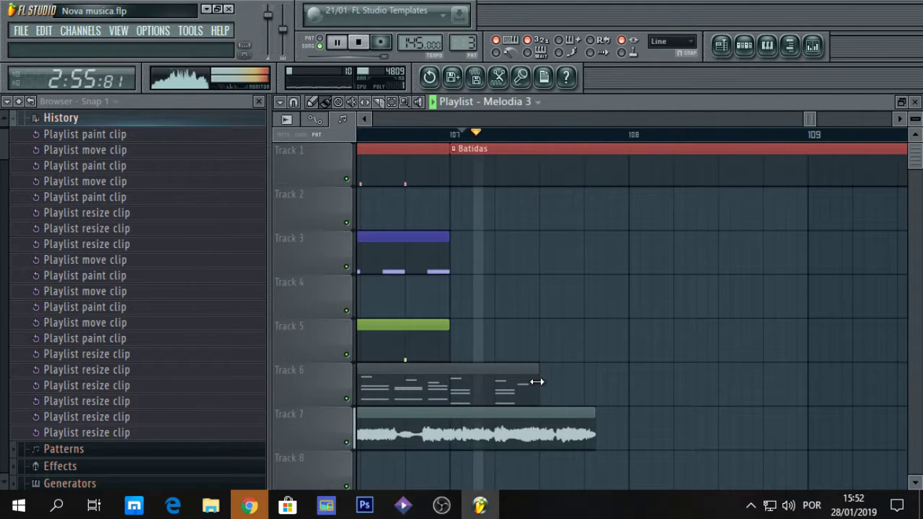
click(21, 30)
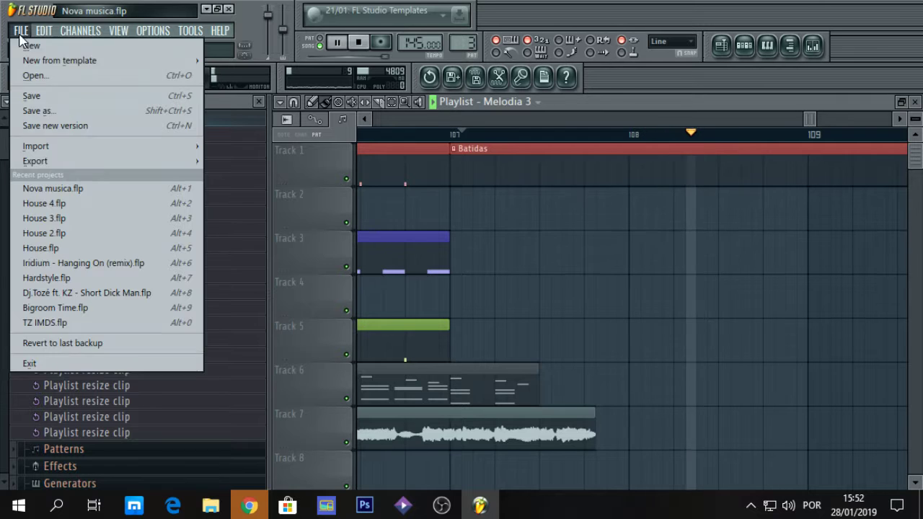
click(41, 94)
key(space)
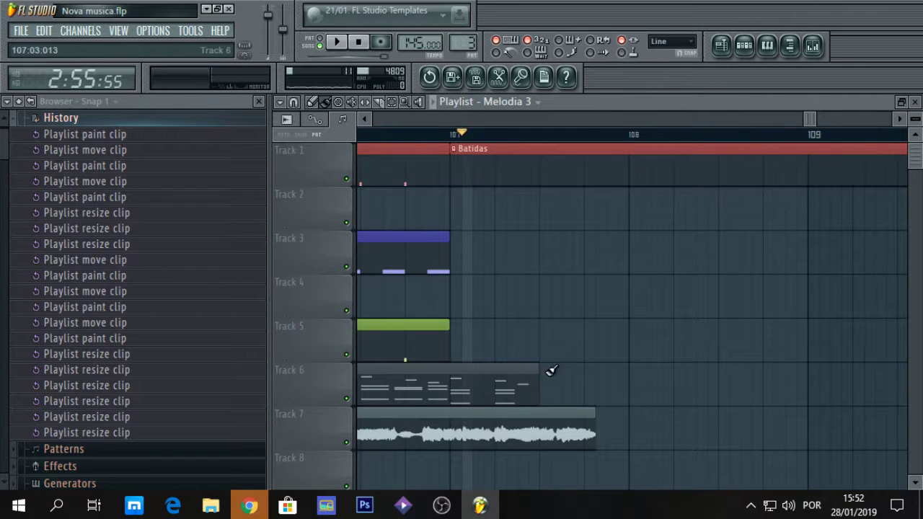
Step: Extend the last Melodia 3 clip on Track 6 back to a length of 5:02:072, play the ending and save the project
drag(540, 374, 570, 375)
key(space)
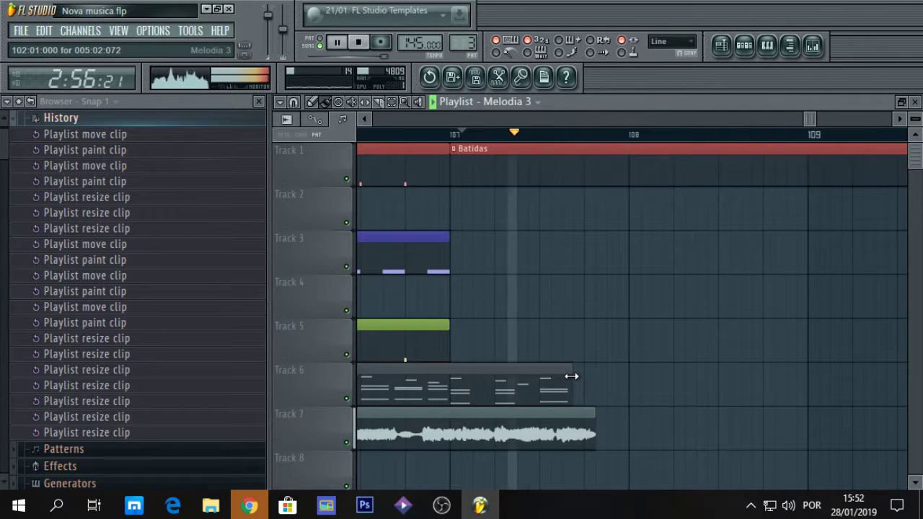
click(21, 30)
click(47, 98)
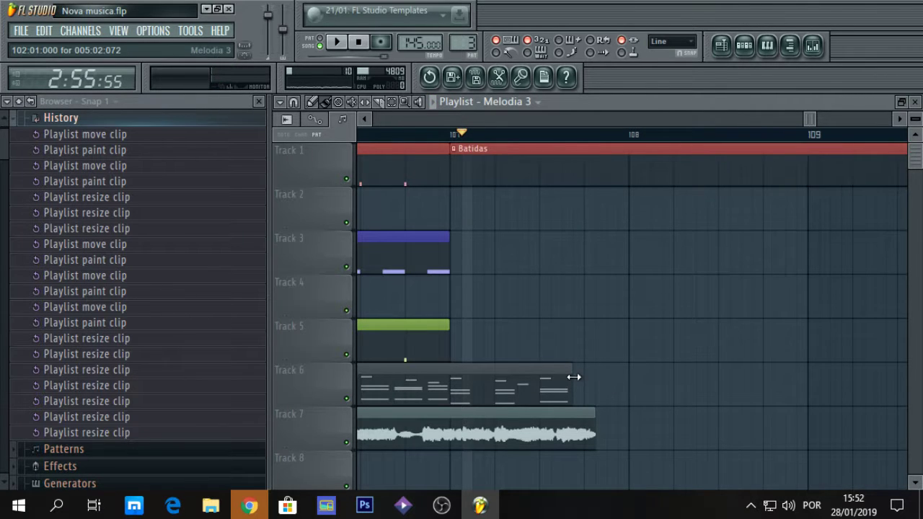
Step: Try a length of 5:03:000 for the last Melodia 3 clip on Track 6 and listen to the ending
drag(574, 376, 585, 376)
key(space)
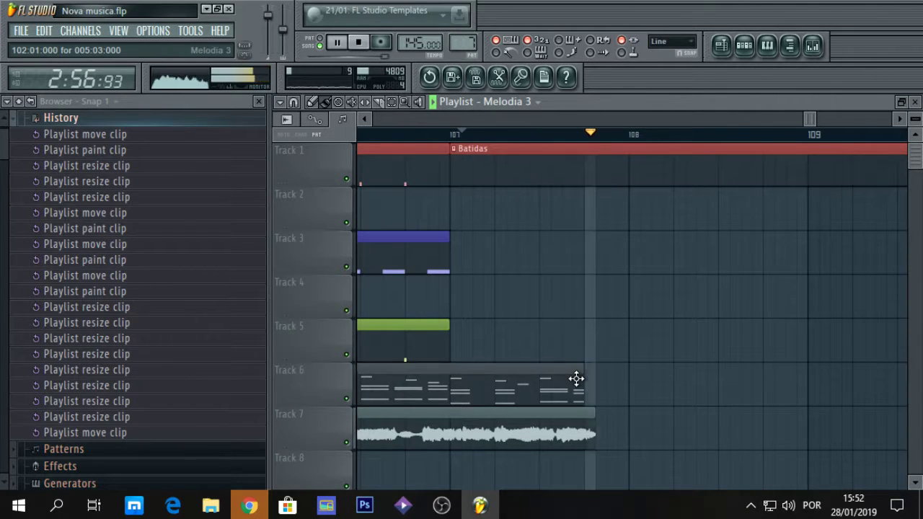
key(space)
Step: Shorten the last Melodia 3 clip on Track 6 to about two thirds of bar 107, play the ending and save the project
drag(573, 377, 552, 375)
key(space)
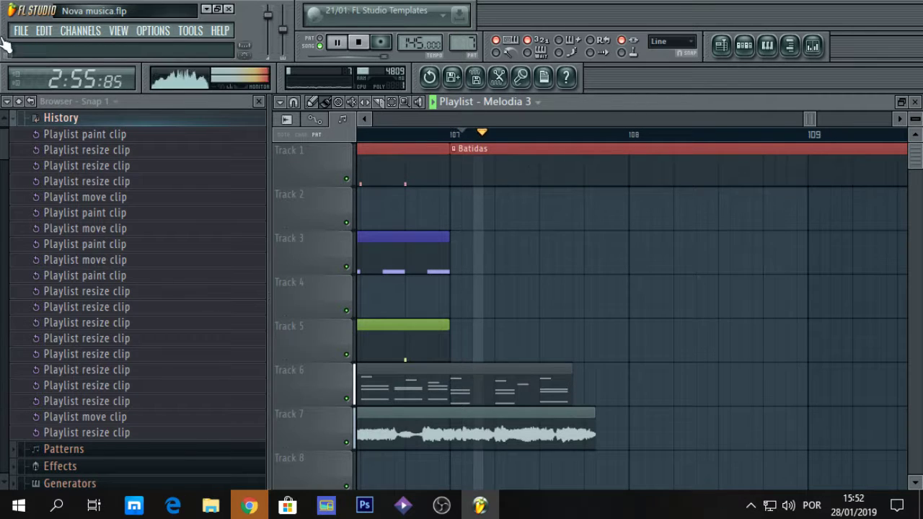
click(21, 31)
click(35, 95)
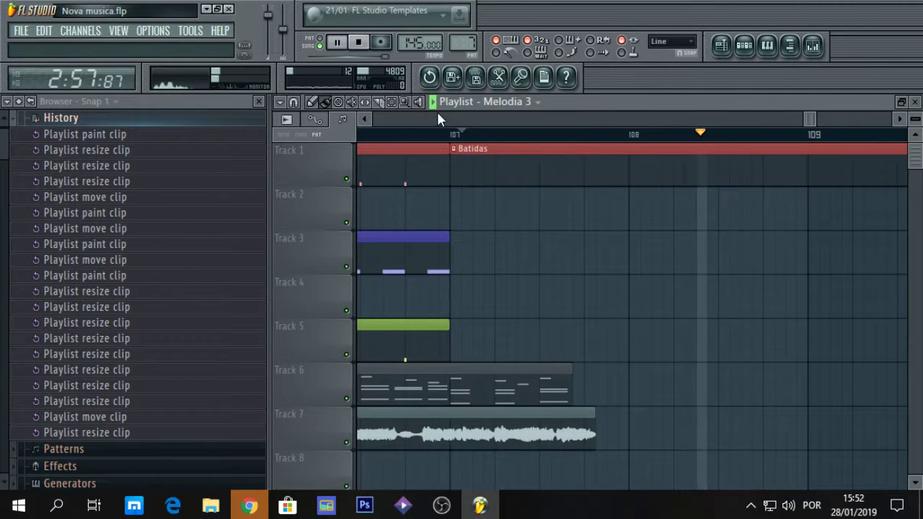
key(space)
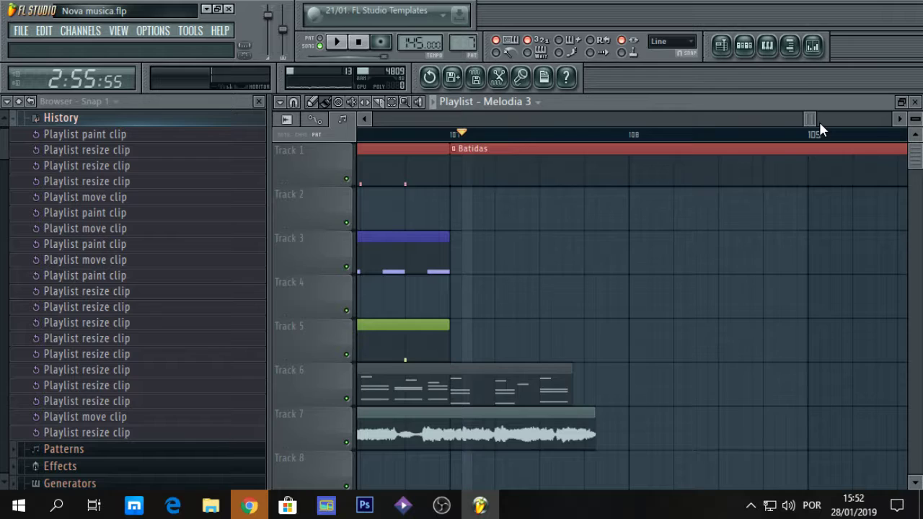
Step: Return to the earlier part of the song around bars 22 to 46 and save the project
drag(819, 121, 540, 130)
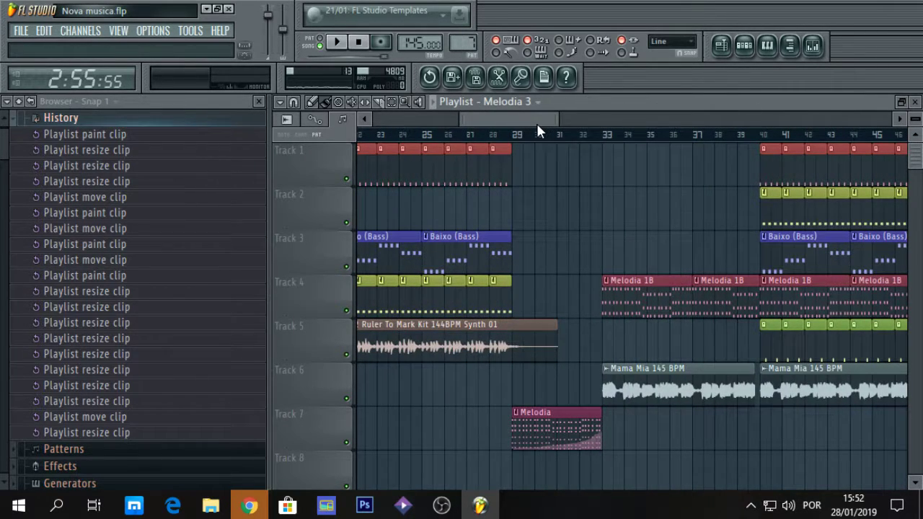
click(21, 30)
click(25, 92)
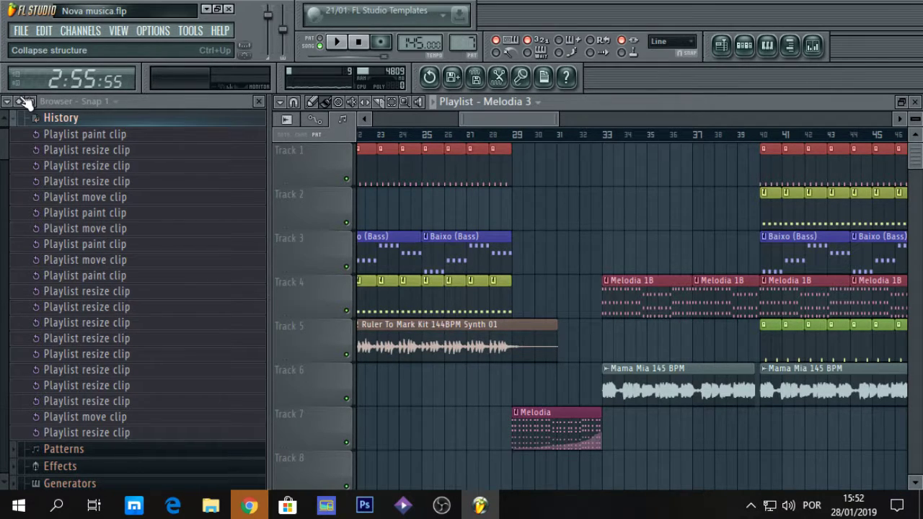
Step: Mark the area on Tracks 5 to 7 across bars 13 to 28, and the clips on Tracks 1 to 7 across bars 56 to 71
drag(473, 120, 422, 122)
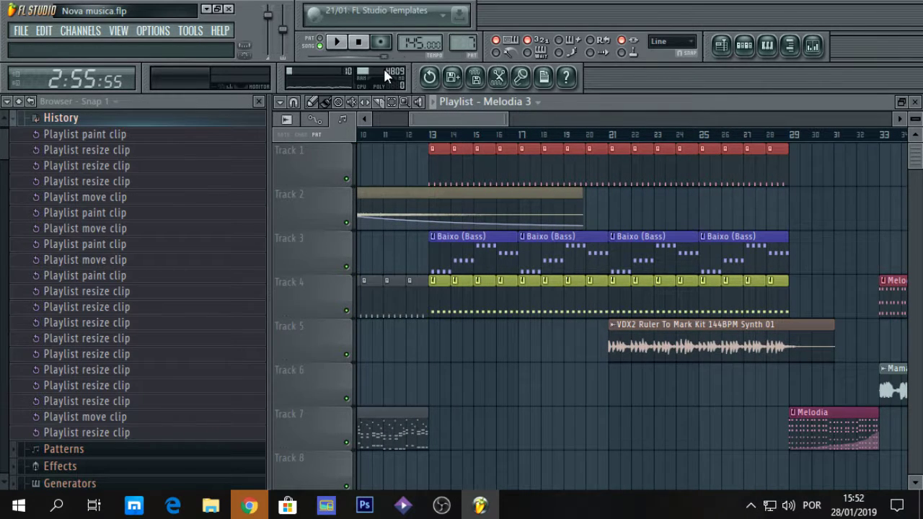
drag(435, 353, 788, 441)
drag(469, 122, 635, 121)
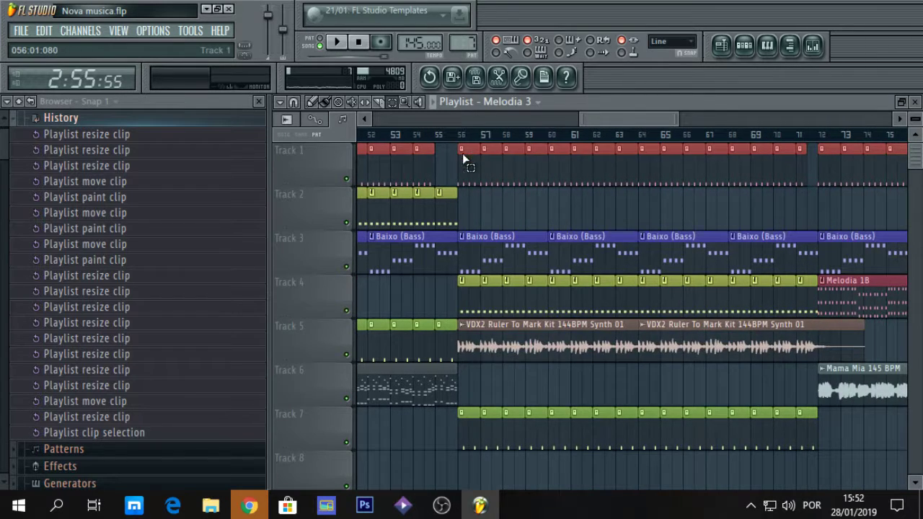
drag(462, 153, 811, 431)
Step: Go back to the start of the song, save the project and switch to OBS
drag(604, 120, 382, 120)
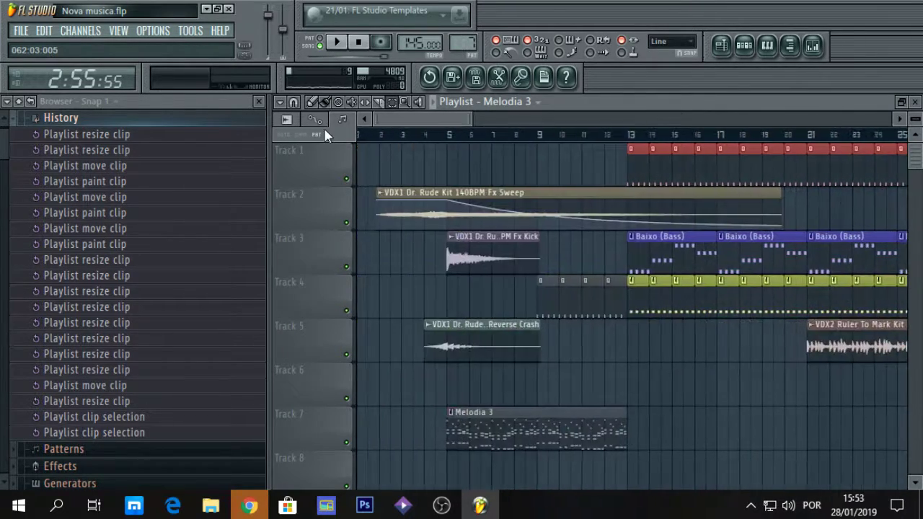
click(21, 32)
click(35, 100)
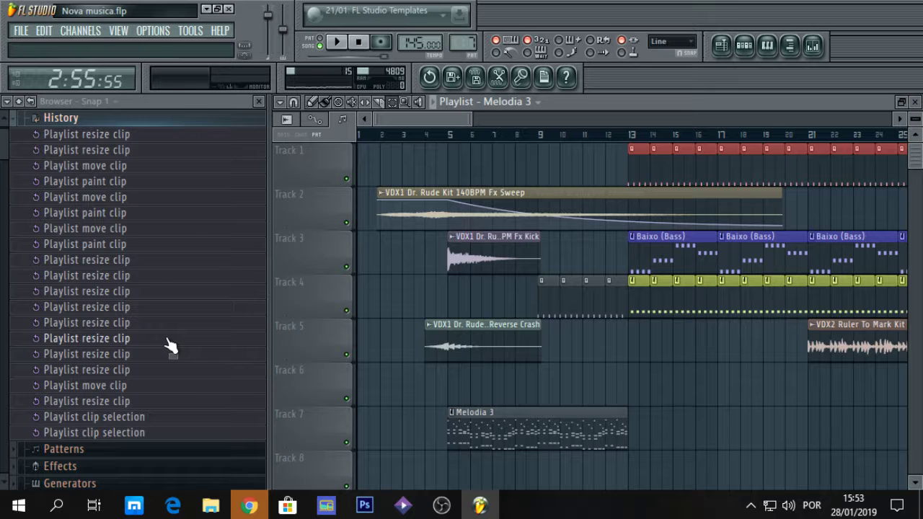
click(441, 505)
mouse_move(479, 507)
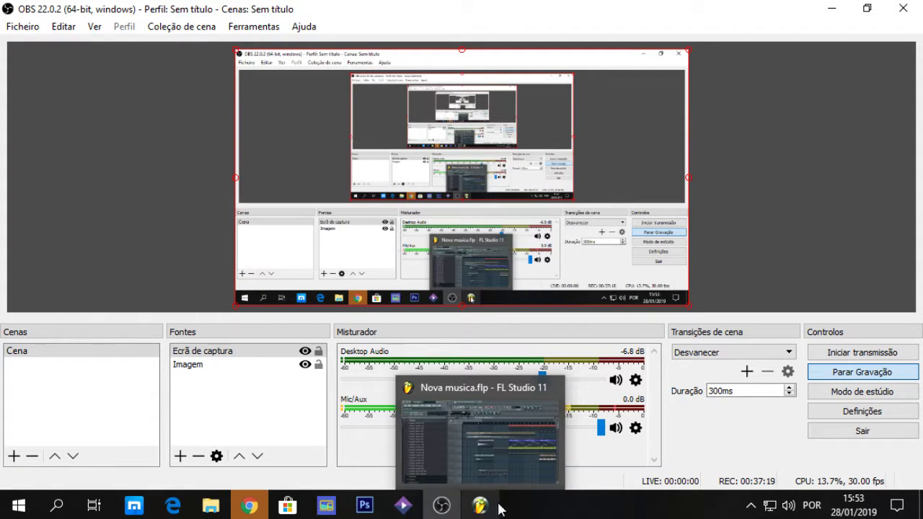